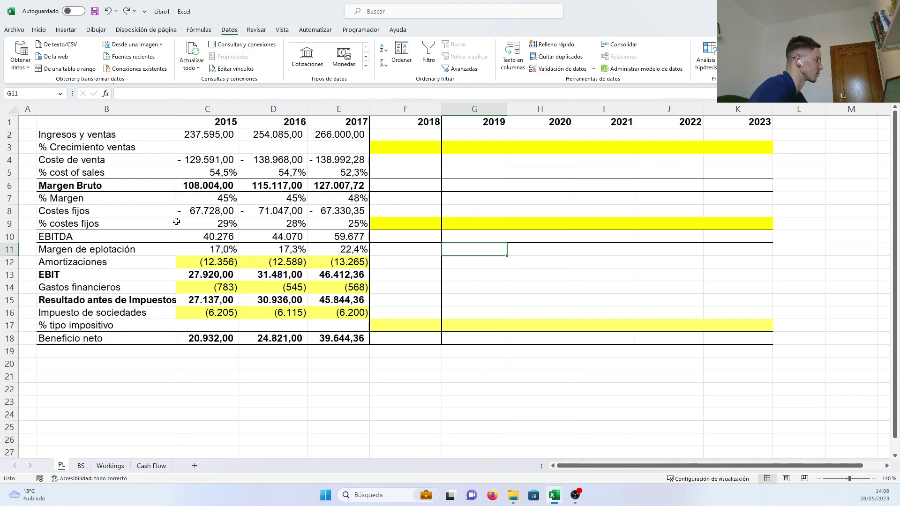
Step: Look over the Cash Flow sheet's layout and return to the PL sheet
{"action": "left_click", "coordinate": [149, 465]}
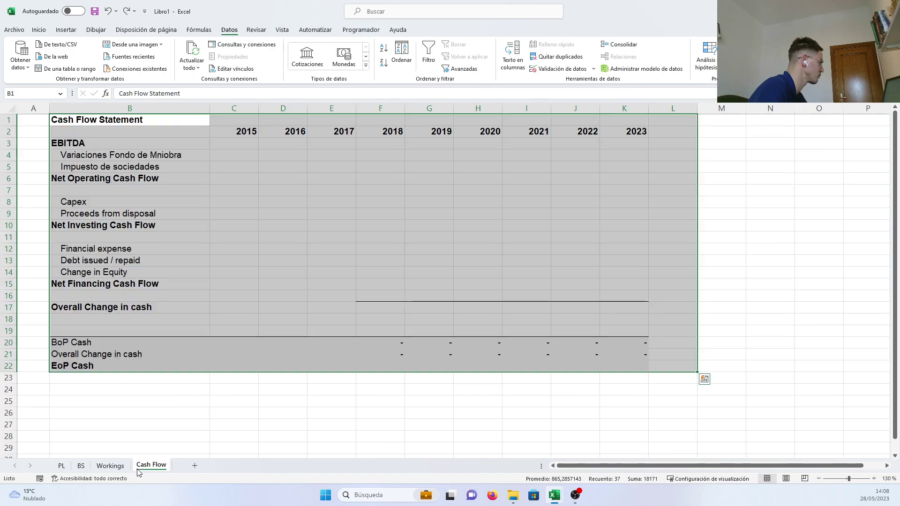
{"action": "left_click", "coordinate": [65, 468]}
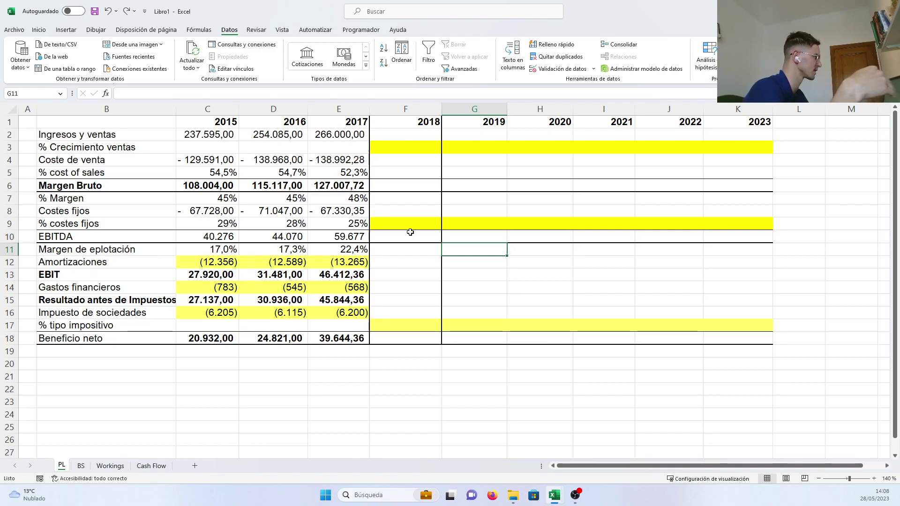
{"action": "left_click", "coordinate": [468, 288]}
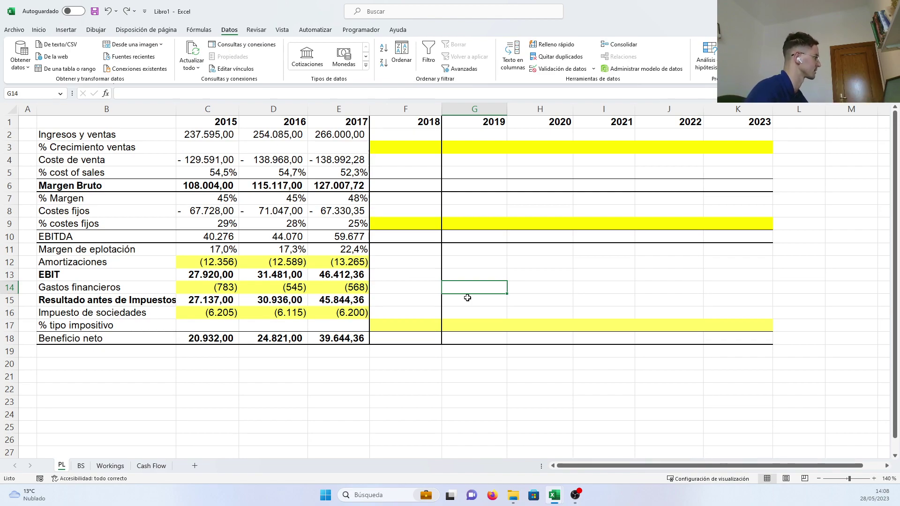
{"action": "left_click", "coordinate": [461, 399]}
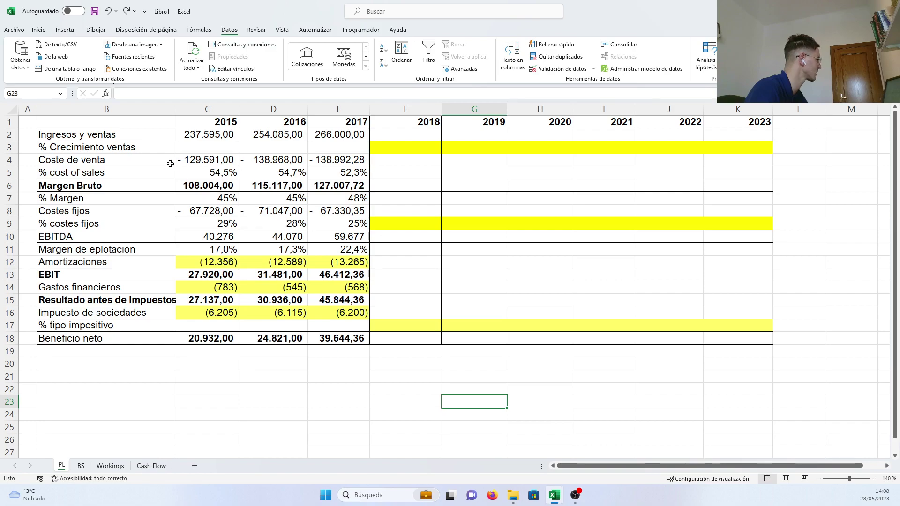
Step: Enter the % Crecimiento ventas assumptions for 2018 to 2023 as 10%, 20%, 30%, 40%, 50% and 60%
{"action": "left_click_drag", "start_coordinate": [153, 149], "coordinate": [391, 145]}
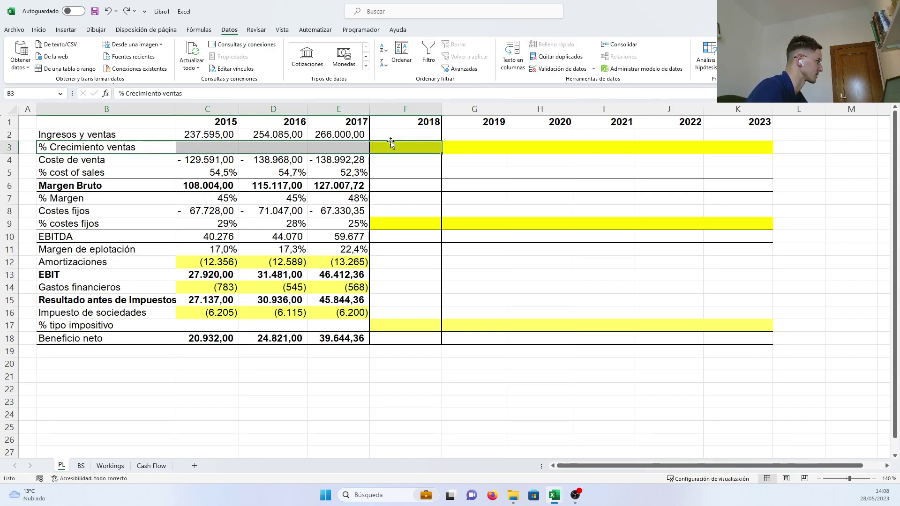
{"action": "left_click", "coordinate": [403, 149]}
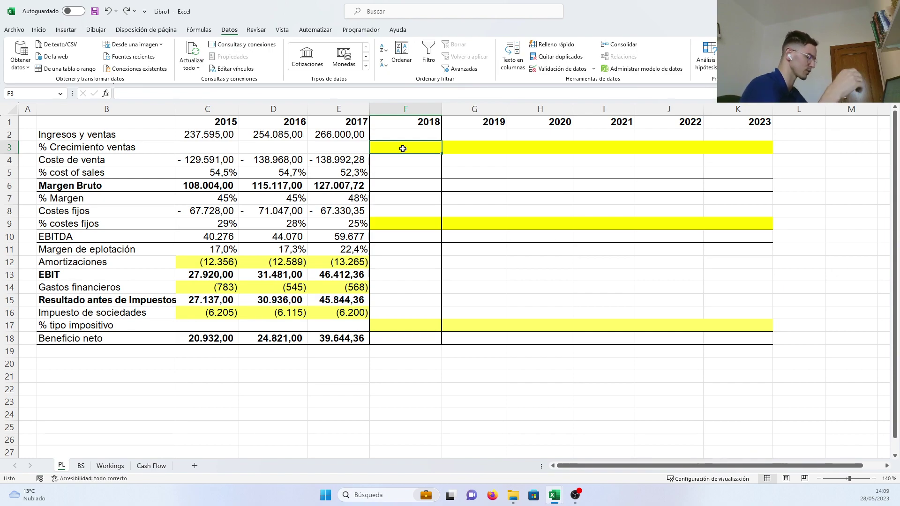
{"action": "type", "text": "10%"}
{"action": "key", "text": "Tab"}
{"action": "type", "text": "20%"}
{"action": "key", "text": "Tab"}
{"action": "type", "text": "30%"}
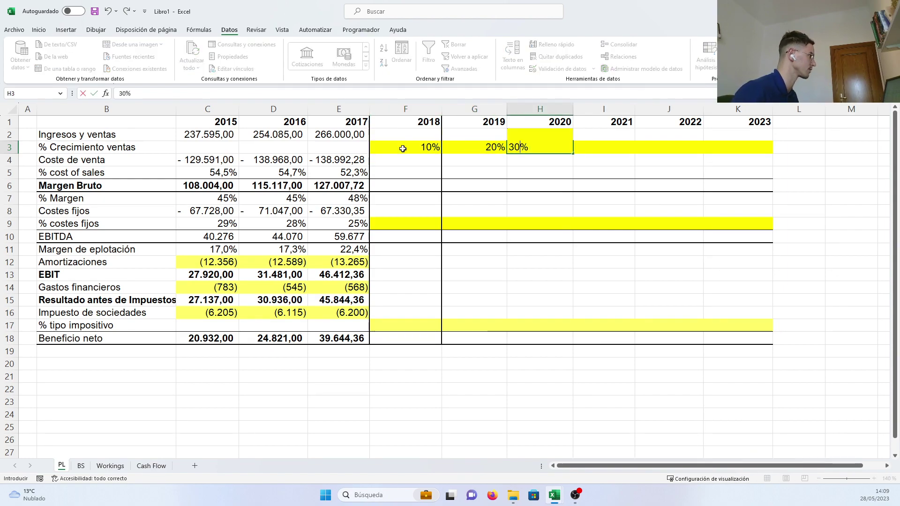
{"action": "key", "text": "Tab"}
{"action": "type", "text": "40%"}
{"action": "key", "text": "Tab"}
{"action": "type", "text": "50%"}
{"action": "key", "text": "Tab"}
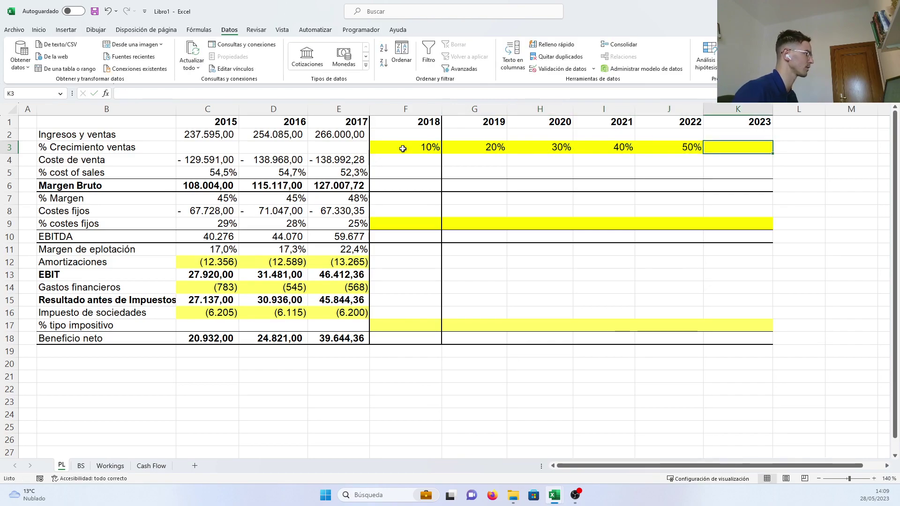
{"action": "type", "text": "60%"}
{"action": "key", "text": "Down"}
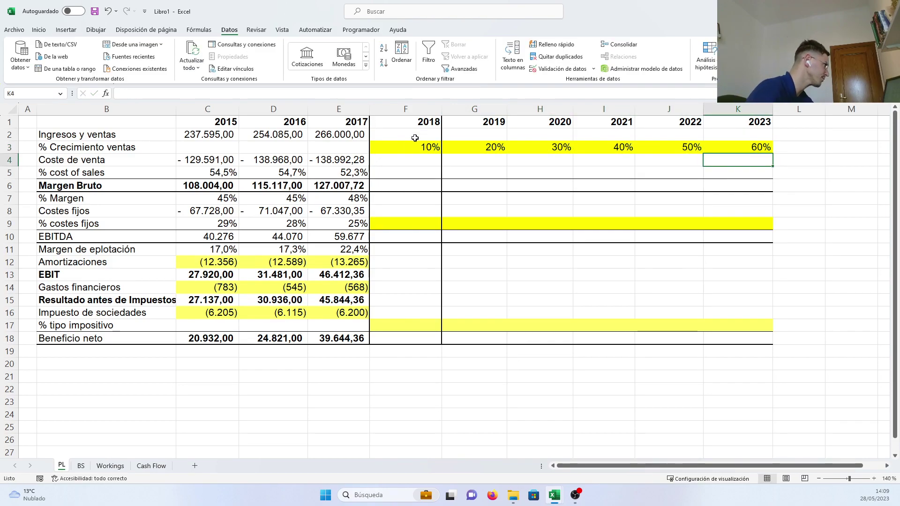
Step: Calculate 2018 Ingresos y ventas in F2 with =E2*(1+F3) and fill the formula across through 2023
{"action": "left_click", "coordinate": [415, 138]}
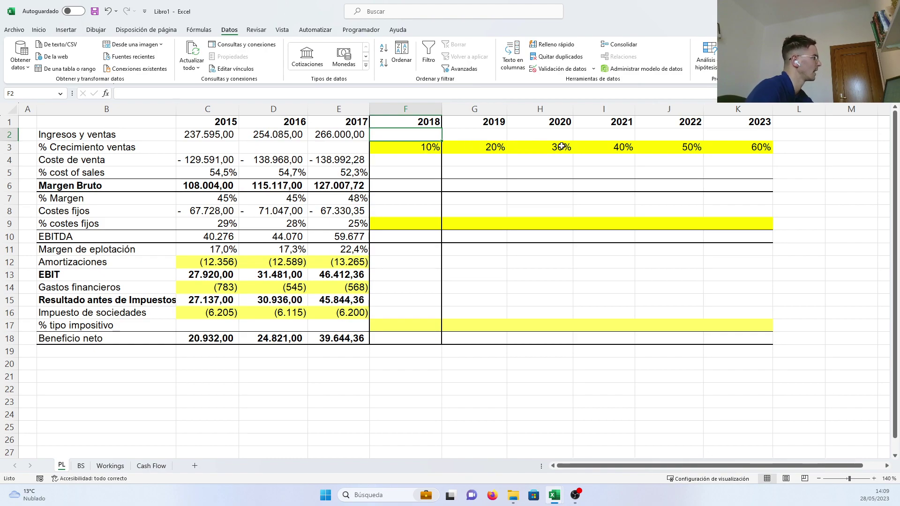
{"action": "type", "text": "="}
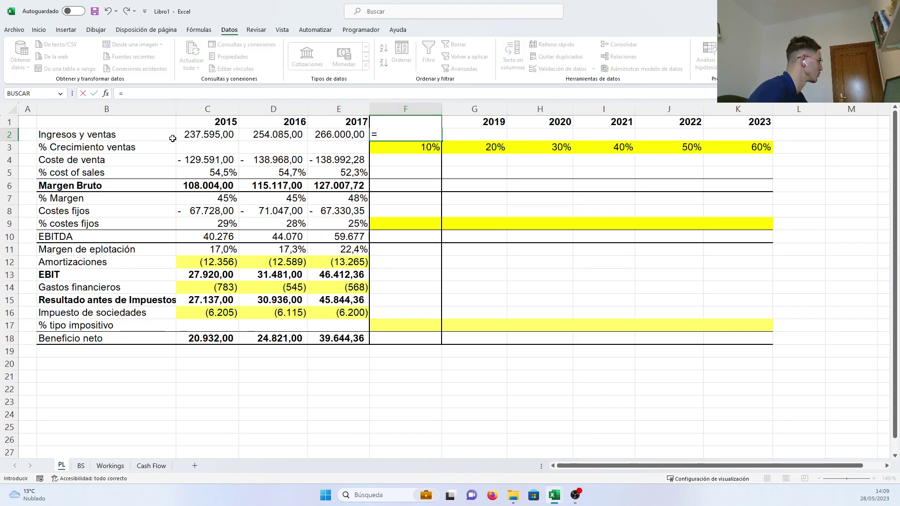
{"action": "left_click", "coordinate": [347, 136]}
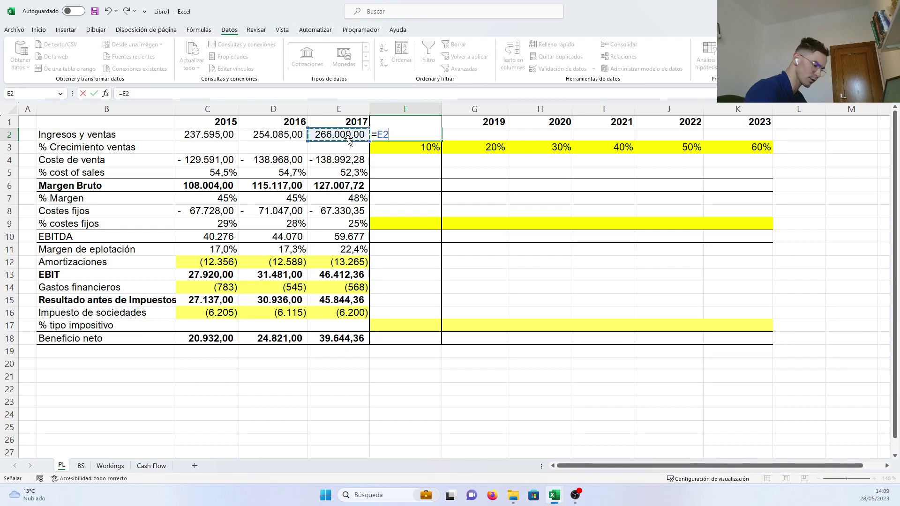
{"action": "type", "text": "*(1"}
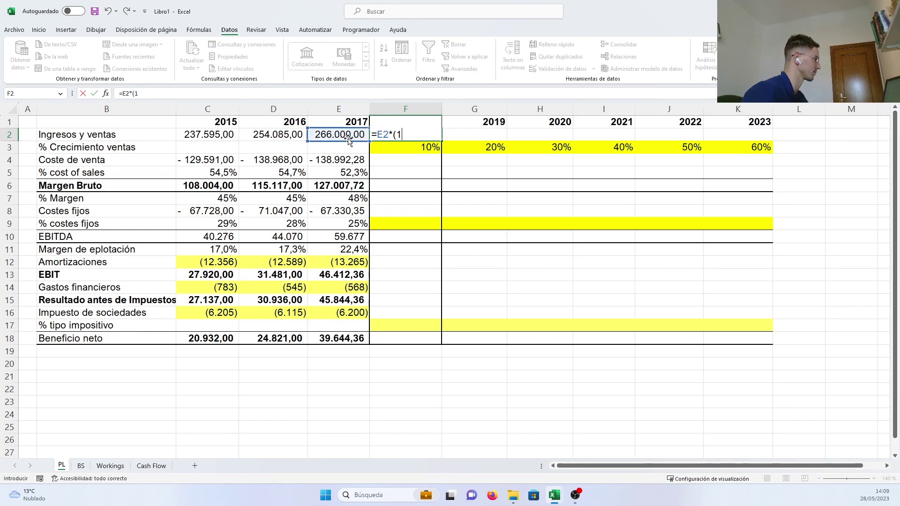
{"action": "type", "text": "+"}
{"action": "left_click", "coordinate": [409, 150]}
{"action": "type", "text": ")"}
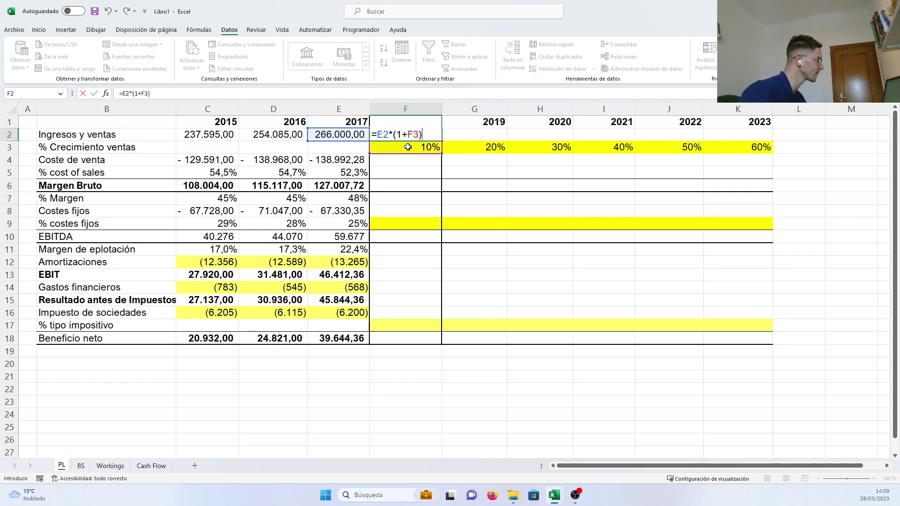
{"action": "key", "text": "Return"}
{"action": "left_click", "coordinate": [437, 137]}
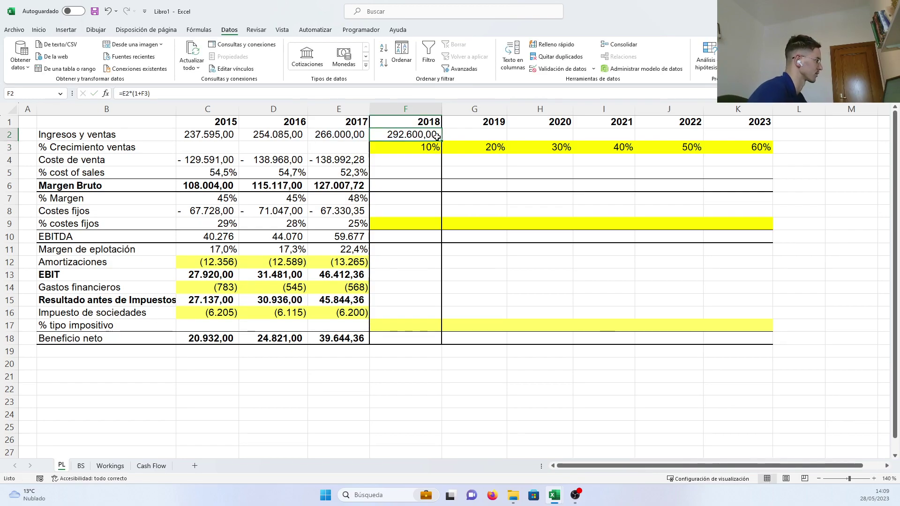
{"action": "left_click_drag", "start_coordinate": [444, 141], "coordinate": [716, 145]}
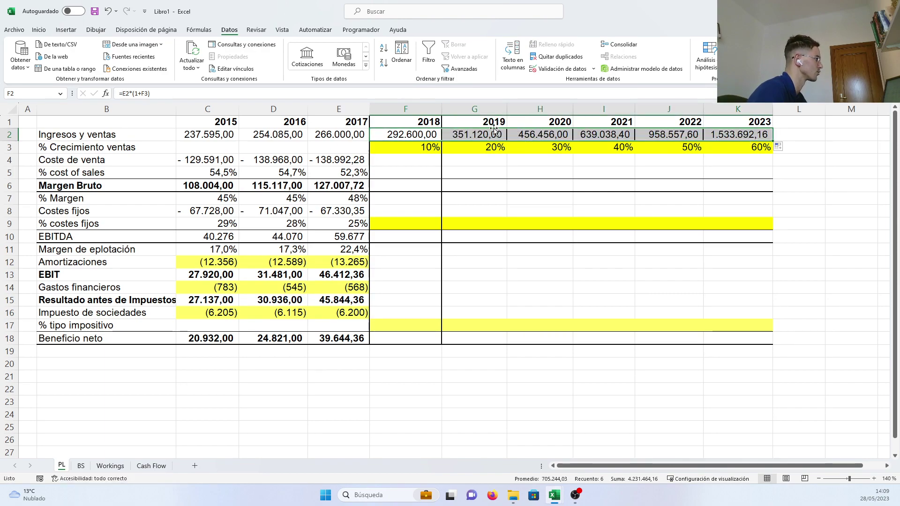
{"action": "left_click", "coordinate": [471, 171]}
{"action": "left_click", "coordinate": [429, 143]}
{"action": "left_click", "coordinate": [474, 144]}
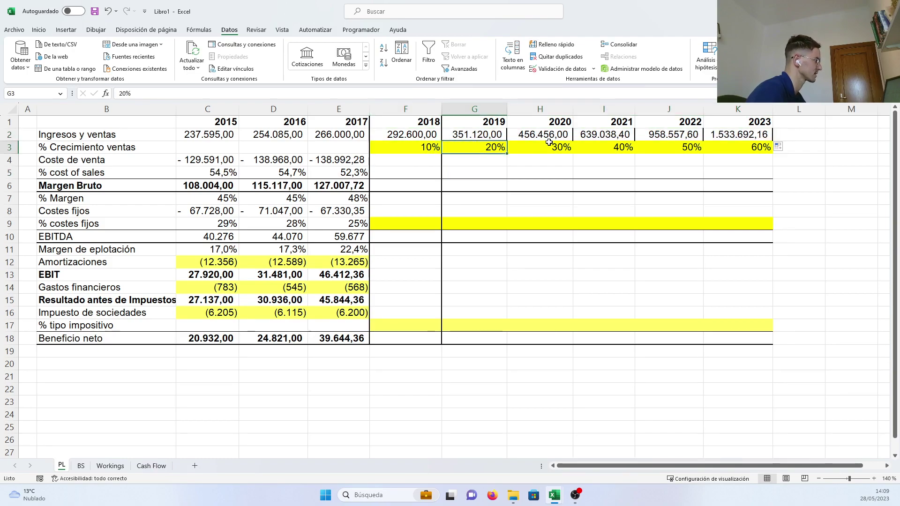
{"action": "left_click", "coordinate": [548, 143]}
{"action": "left_click", "coordinate": [595, 145]}
{"action": "left_click", "coordinate": [652, 145]}
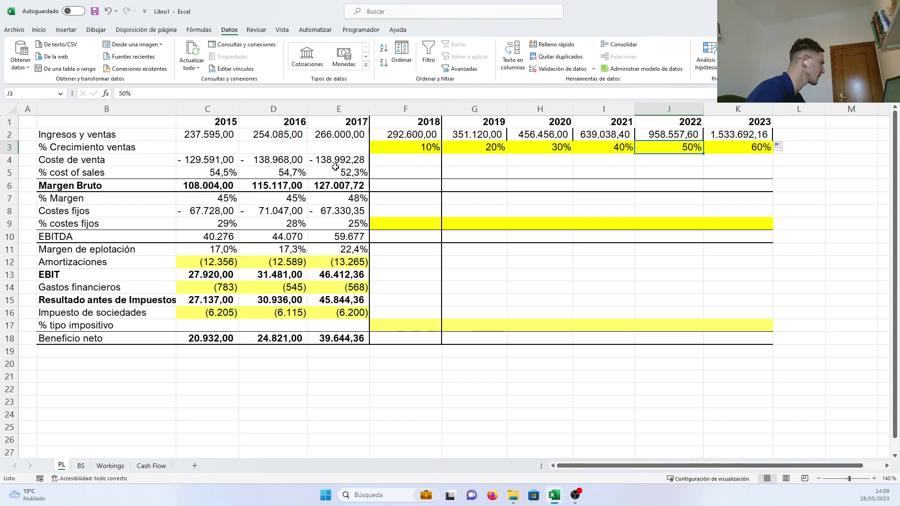
{"action": "left_click", "coordinate": [384, 160]}
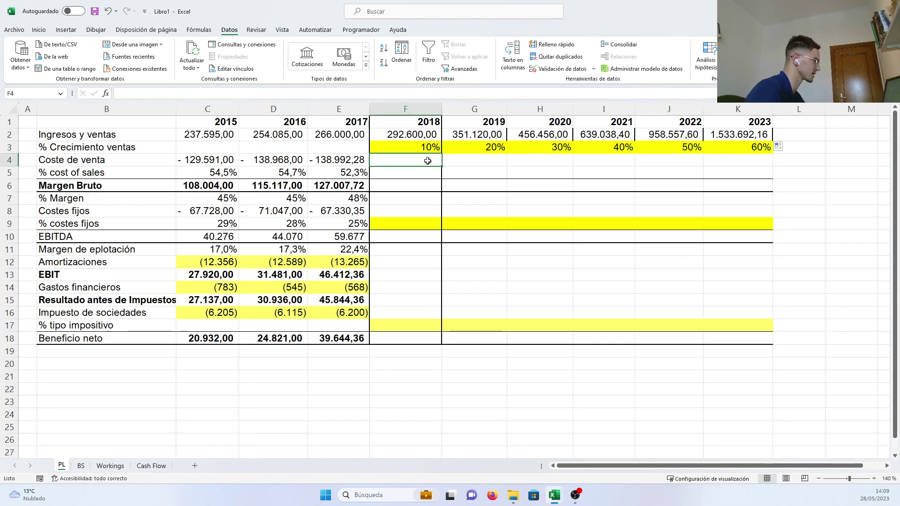
Step: Shade the % cost of sales cells for 2018 to 2023 (F5:K5) yellow
{"action": "left_click_drag", "start_coordinate": [390, 174], "coordinate": [768, 171]}
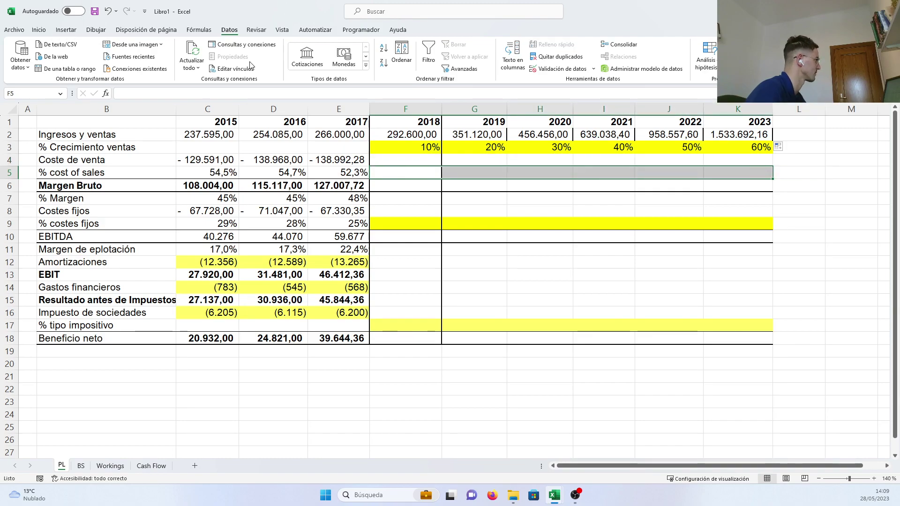
{"action": "left_click", "coordinate": [37, 30]}
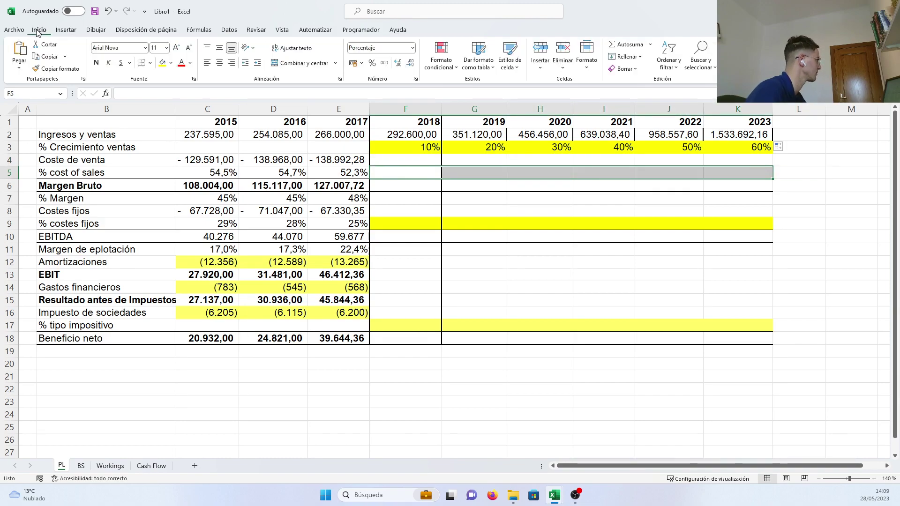
{"action": "left_click", "coordinate": [162, 62]}
{"action": "left_click", "coordinate": [410, 213]}
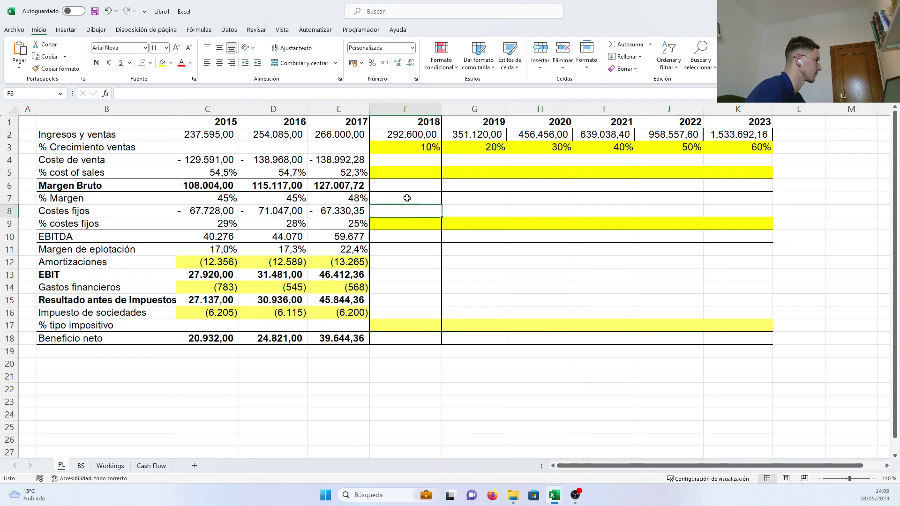
Step: Enter the % cost of sales assumptions for 2018 to 2023 as 40%, 40%, 50%, 55%, 60% and 60%
{"action": "left_click", "coordinate": [403, 171]}
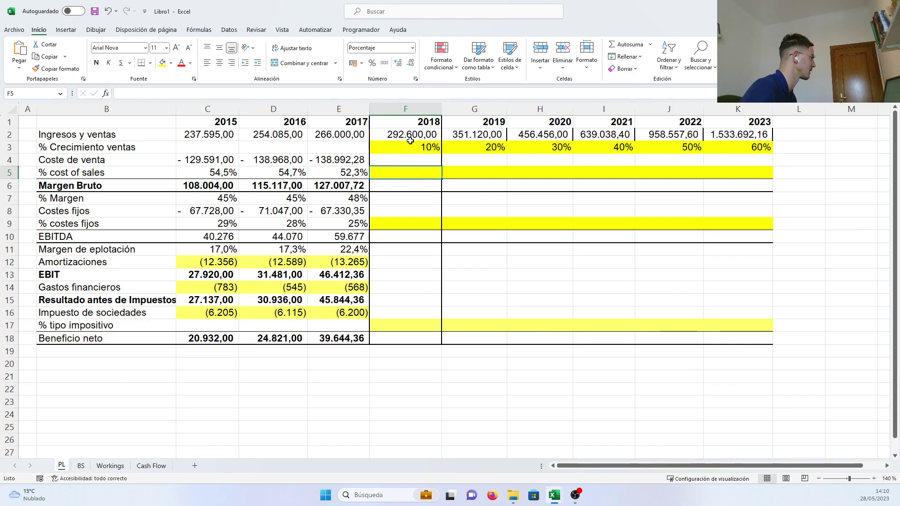
{"action": "type", "text": "40"}
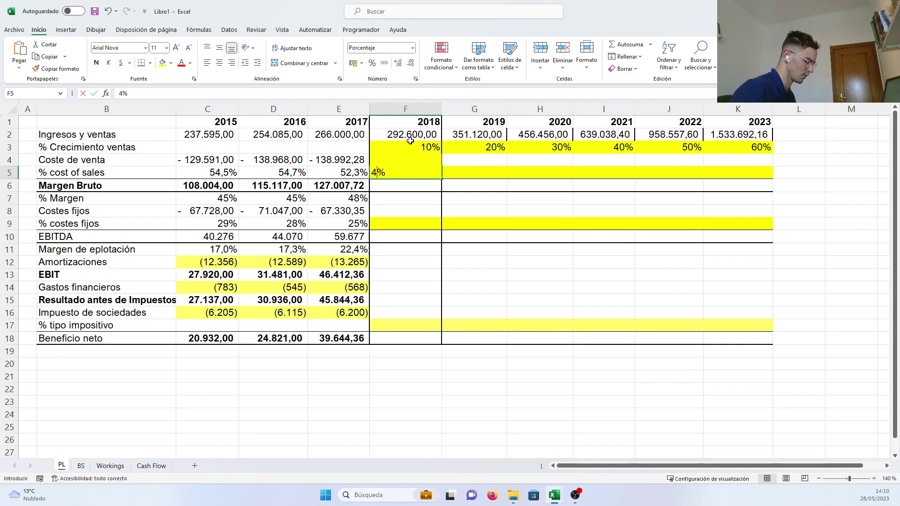
{"action": "key", "text": "Tab"}
{"action": "type", "text": "40"}
{"action": "key", "text": "Tab"}
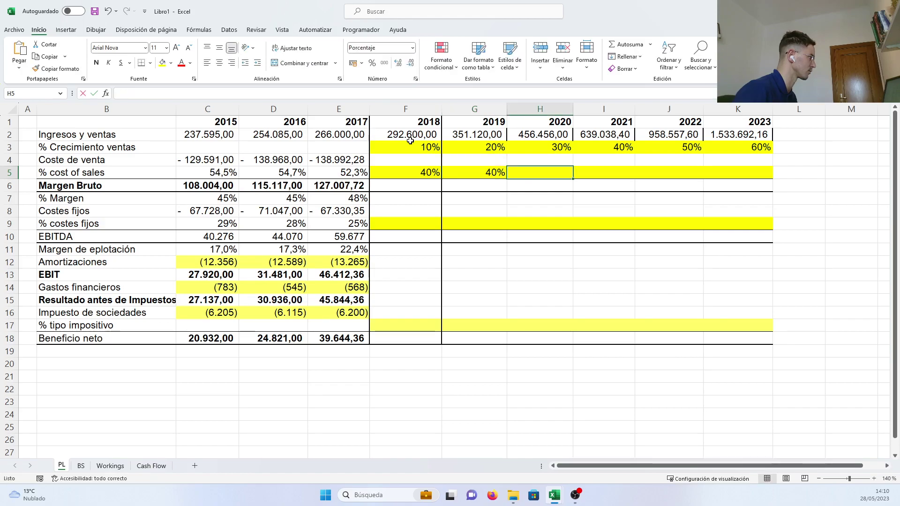
{"action": "type", "text": "50"}
{"action": "key", "text": "Tab"}
{"action": "type", "text": "55"}
{"action": "key", "text": "Tab"}
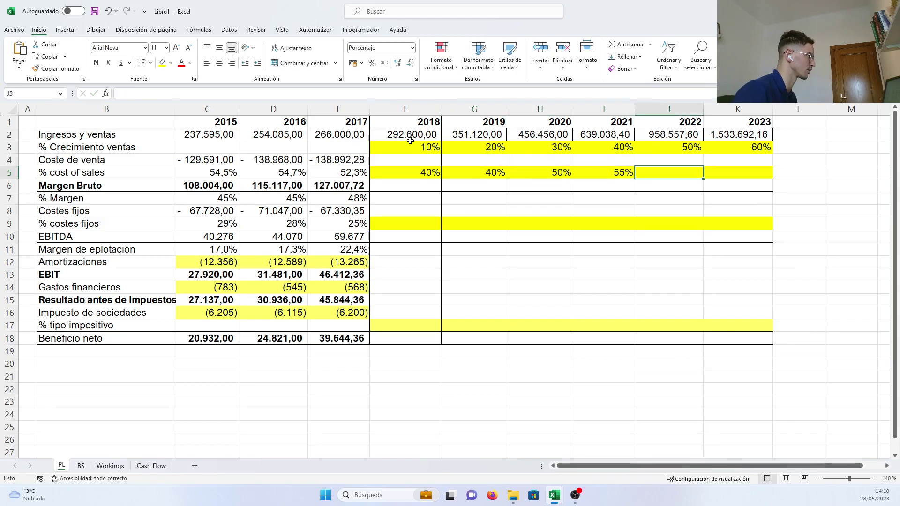
{"action": "type", "text": "60"}
{"action": "key", "text": "Tab"}
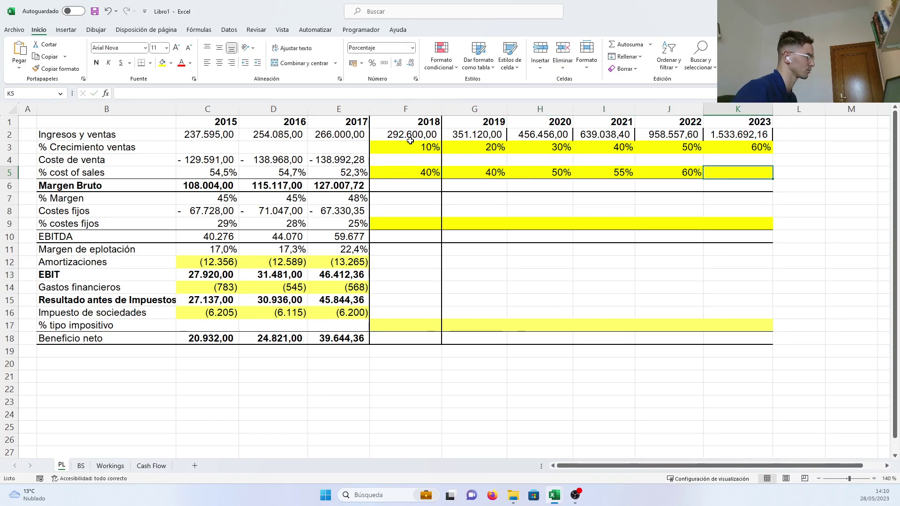
{"action": "type", "text": "60"}
{"action": "key", "text": "Return"}
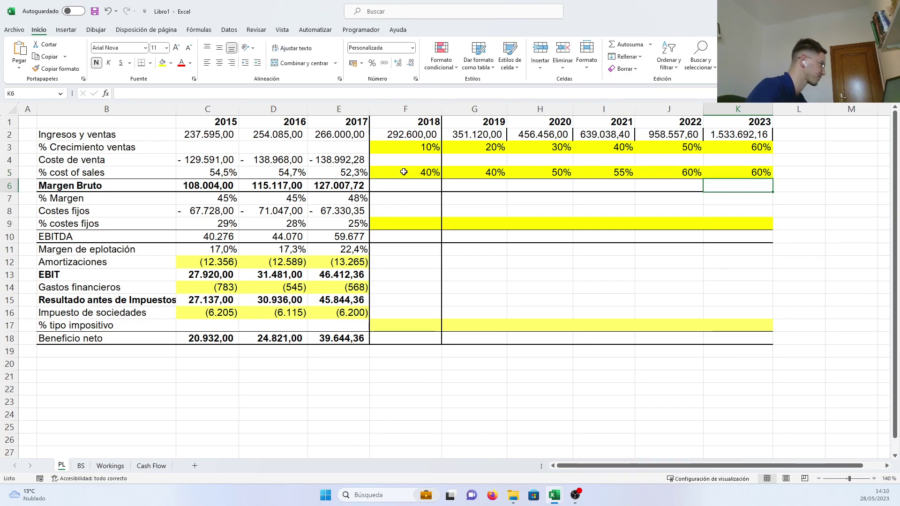
Step: Calculate 2018 Coste de venta in F4 with =F2*-F5 and fill the formula across through 2023
{"action": "left_click", "coordinate": [404, 160]}
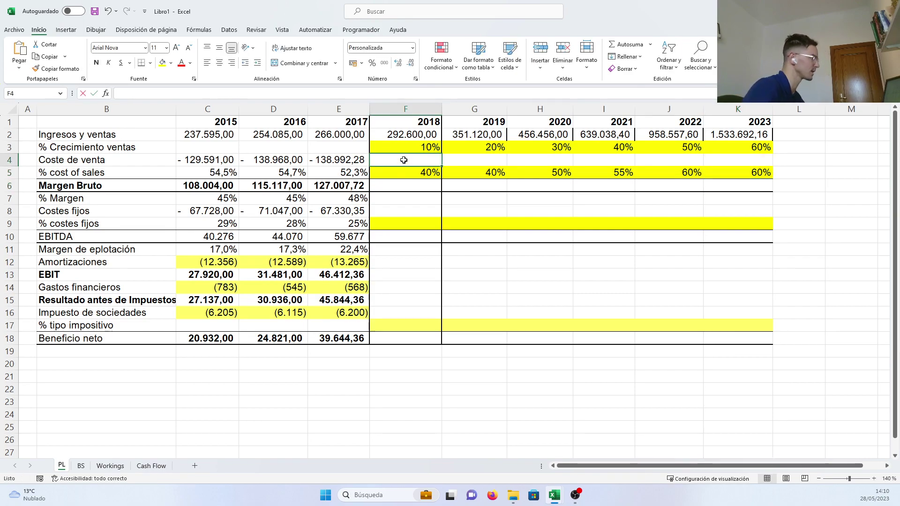
{"action": "key", "text": "ctrl+z"}
{"action": "type", "text": "="}
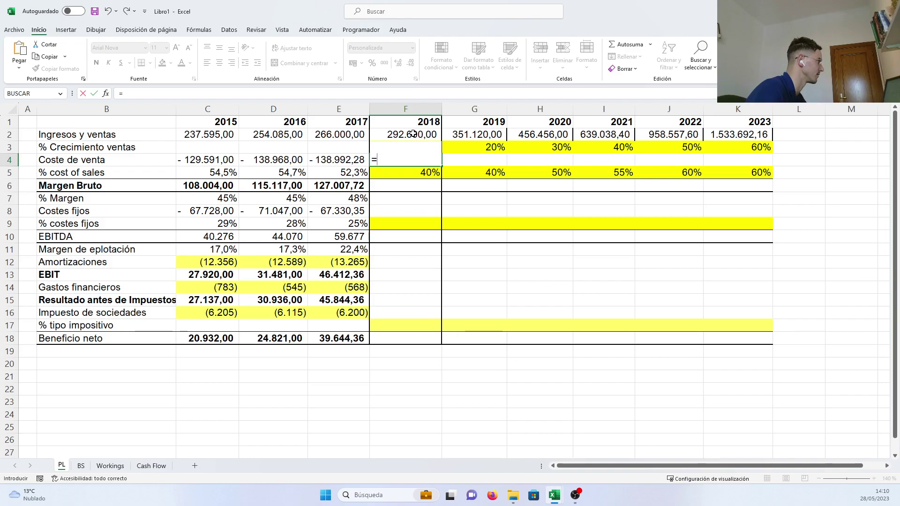
{"action": "left_click", "coordinate": [414, 135]}
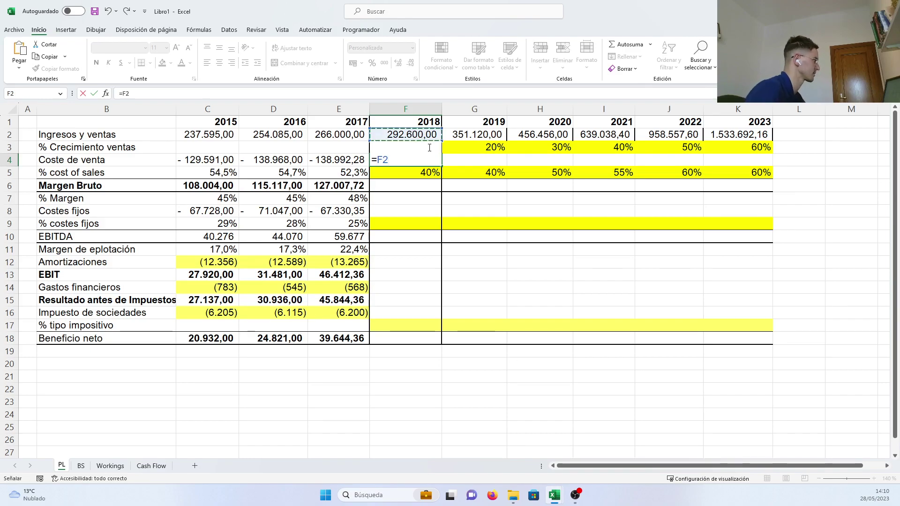
{"action": "type", "text": "*-"}
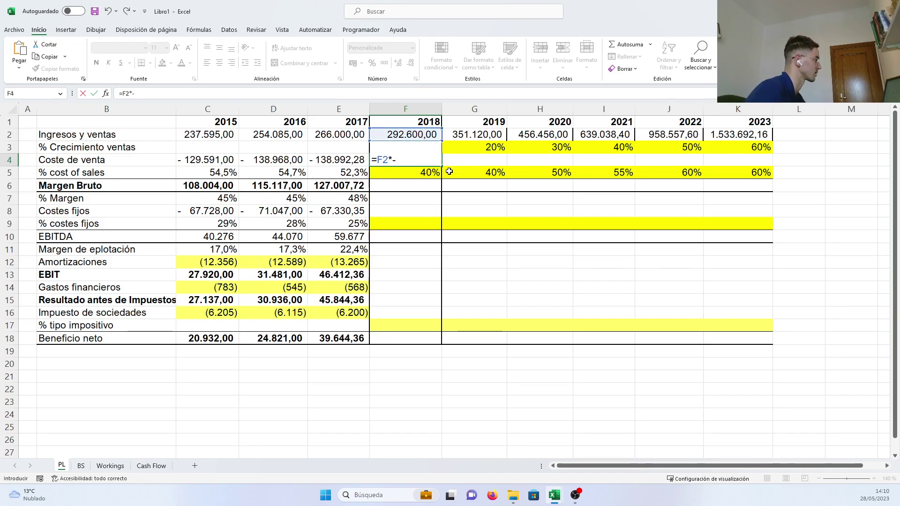
{"action": "left_click", "coordinate": [424, 173]}
{"action": "key", "text": "Return"}
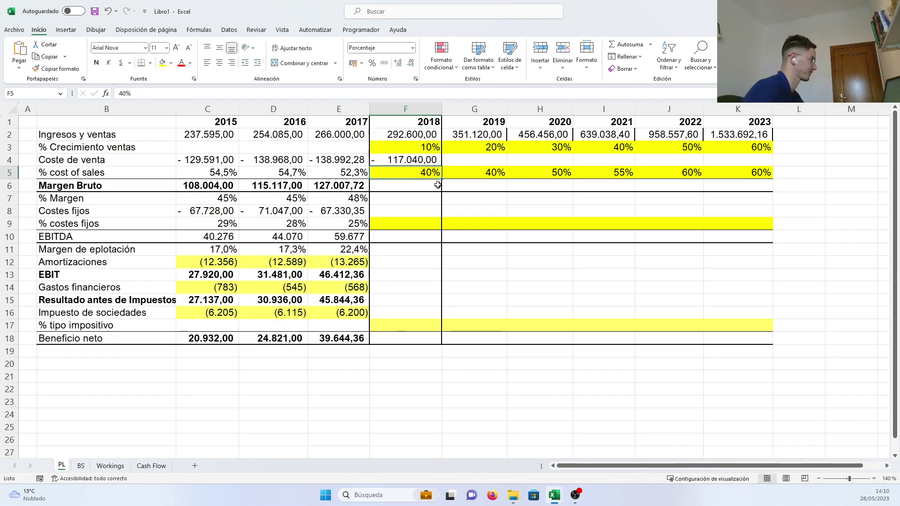
{"action": "left_click", "coordinate": [439, 159]}
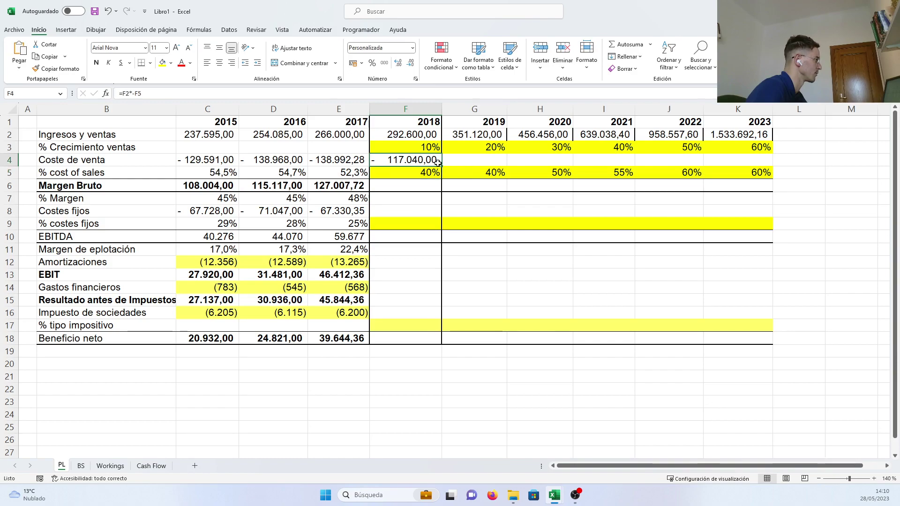
{"action": "left_click_drag", "start_coordinate": [441, 167], "coordinate": [762, 168]}
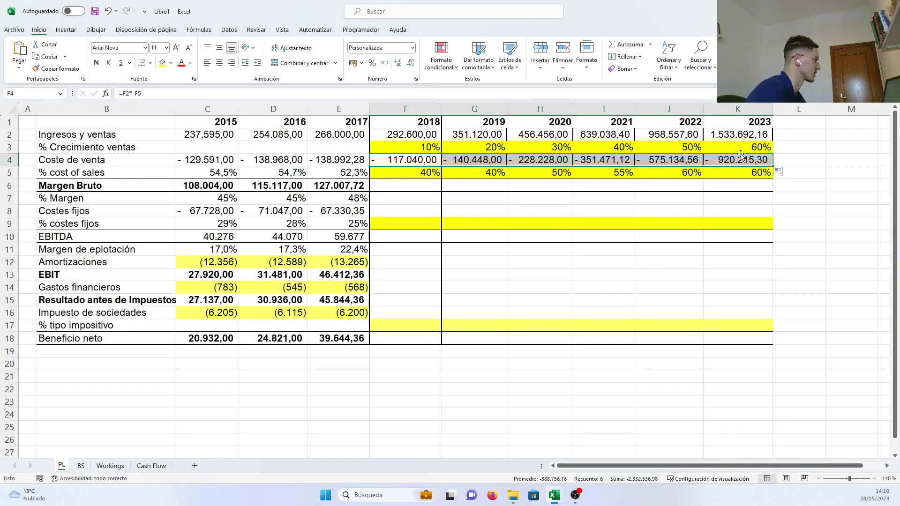
Step: Calculate 2018 Margen Bruto in F6 with =F2+F4 and fill the formula across through 2023
{"action": "left_click", "coordinate": [414, 186]}
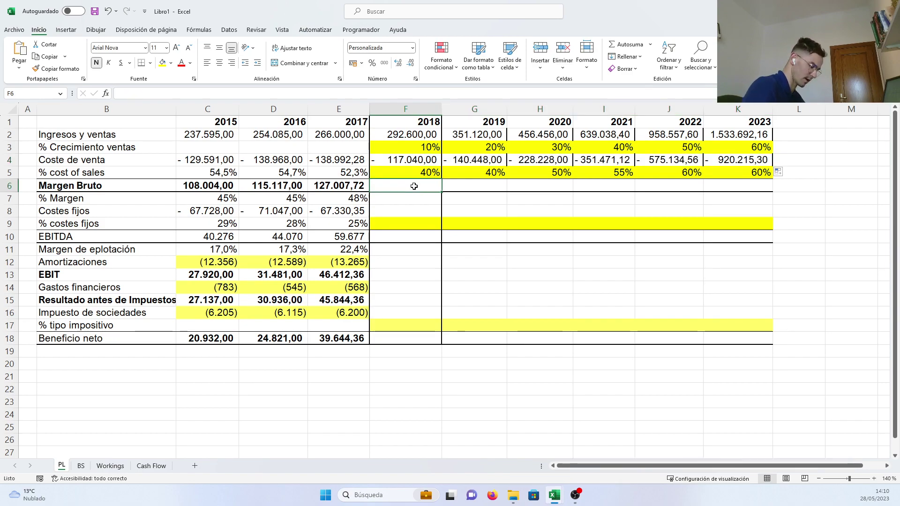
{"action": "type", "text": "="}
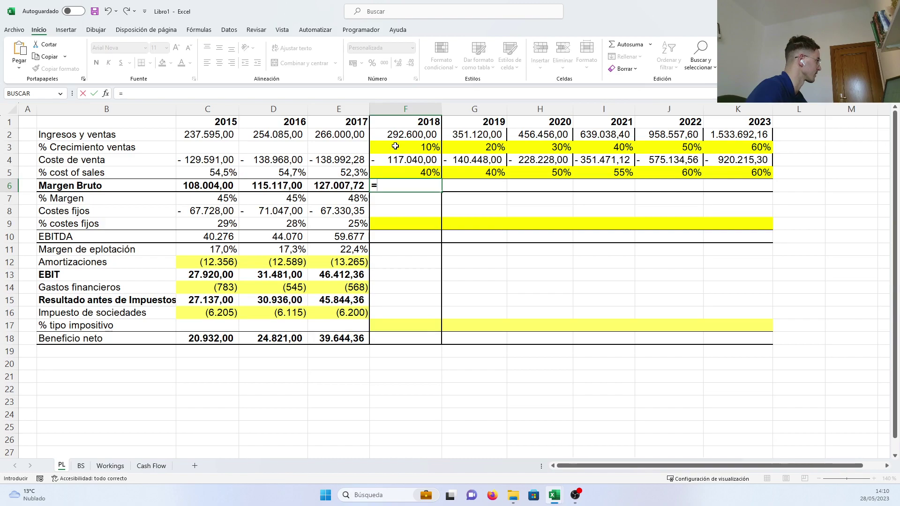
{"action": "left_click", "coordinate": [404, 135]}
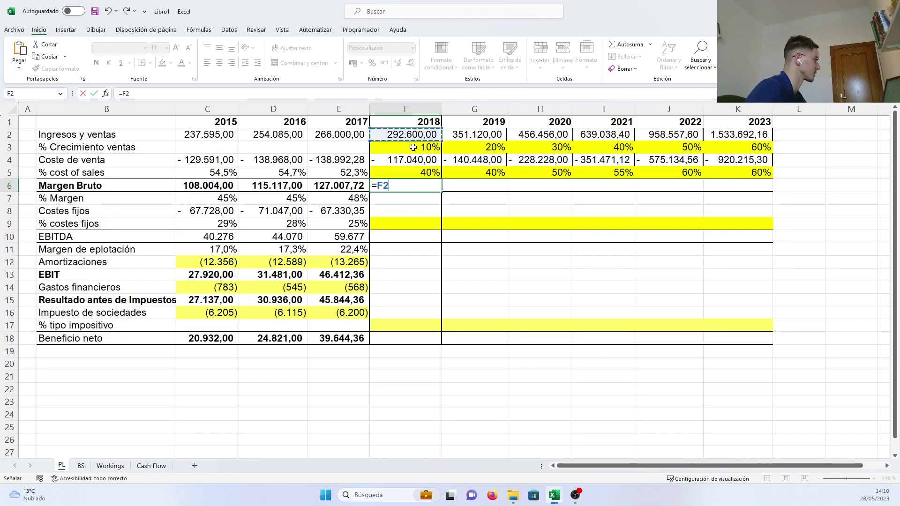
{"action": "type", "text": "+"}
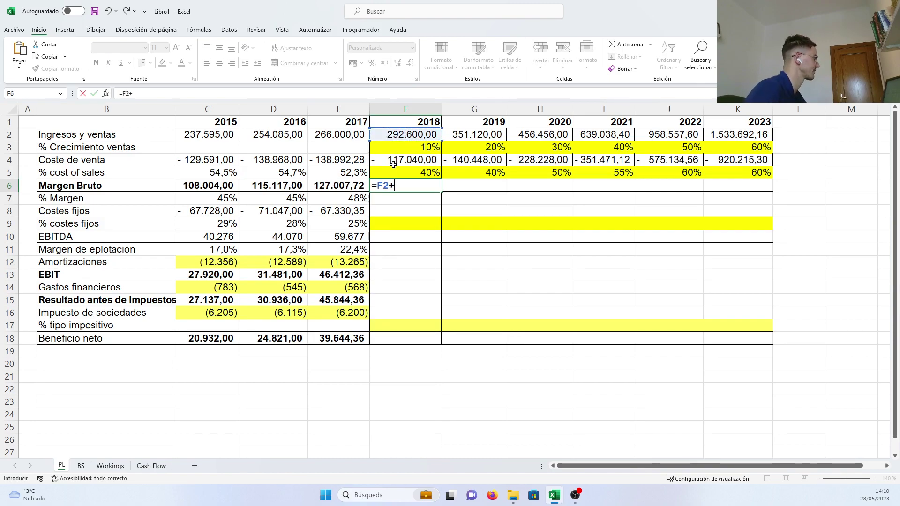
{"action": "left_click", "coordinate": [397, 160]}
{"action": "key", "text": "Return"}
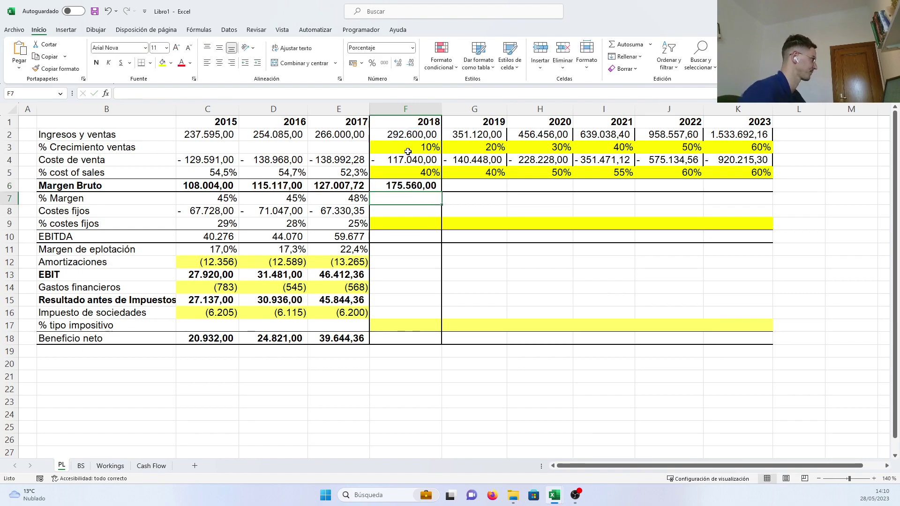
{"action": "left_click", "coordinate": [422, 185]}
{"action": "left_click_drag", "start_coordinate": [443, 193], "coordinate": [755, 191]}
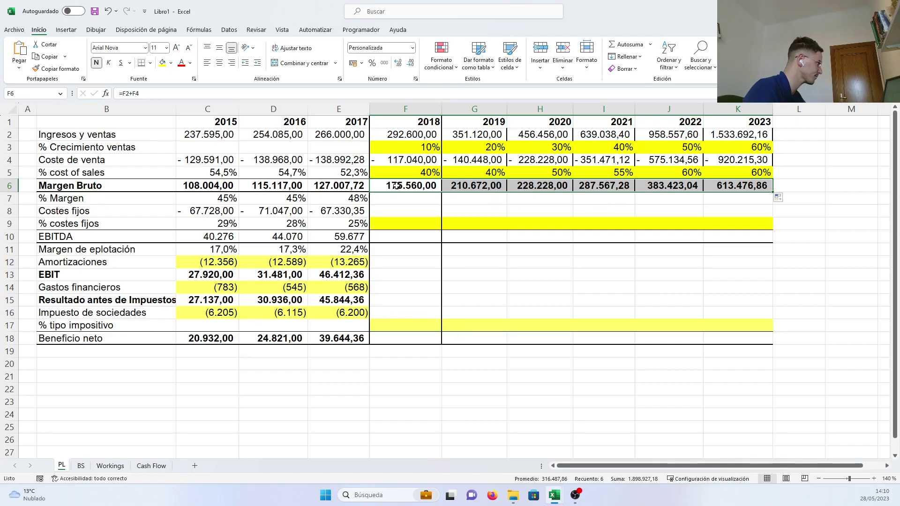
{"action": "left_click", "coordinate": [421, 198]}
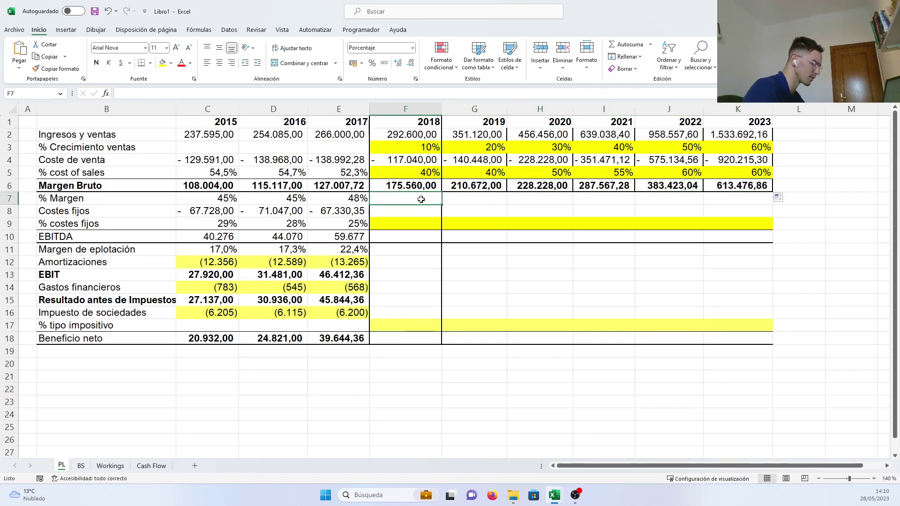
{"action": "type", "text": "="}
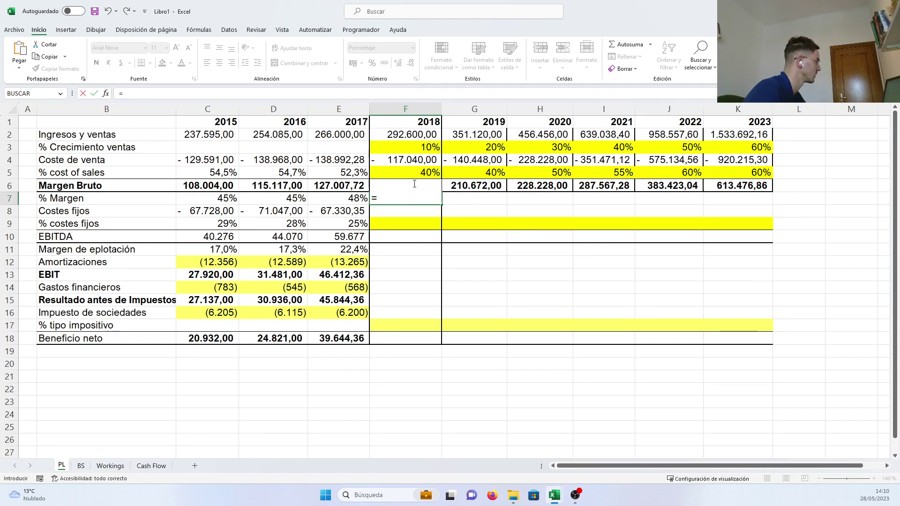
{"action": "key", "text": "Escape"}
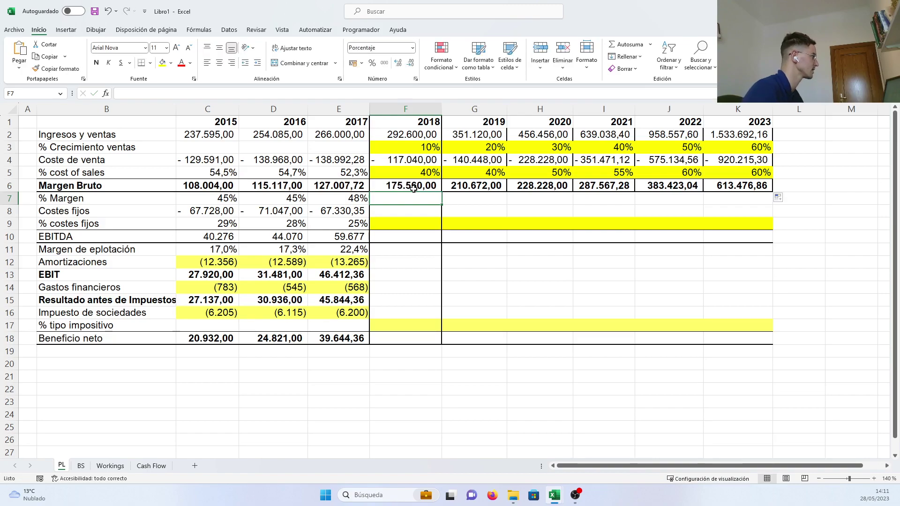
Step: Check the 2017 % Margen formula, calculate 2018 % Margen in F7 with =F6/F2, and fill it across through 2023
{"action": "left_click", "coordinate": [345, 200]}
{"action": "double_click", "coordinate": [346, 200]}
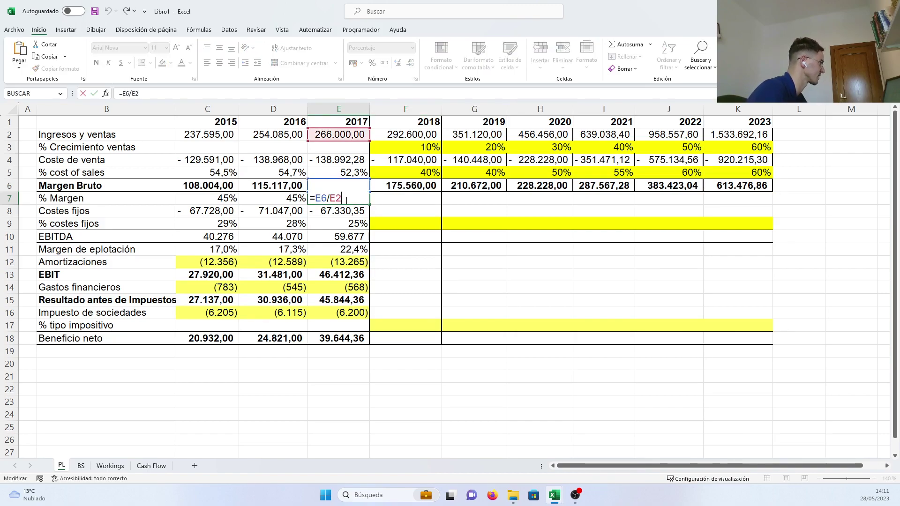
{"action": "left_click", "coordinate": [393, 200]}
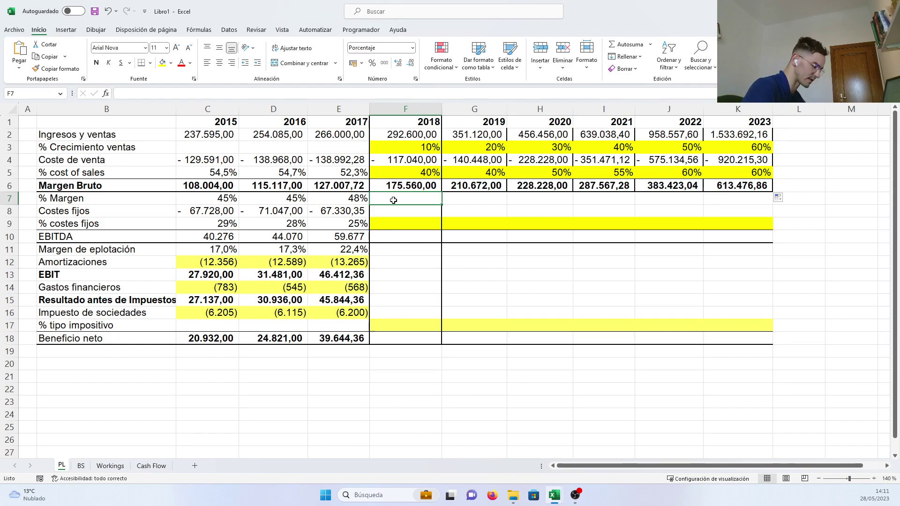
{"action": "type", "text": "=F"}
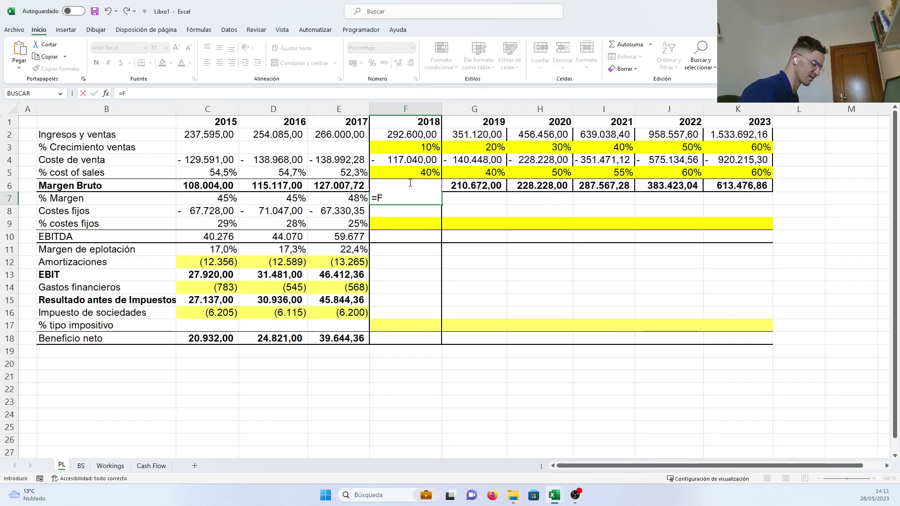
{"action": "left_click", "coordinate": [410, 183]}
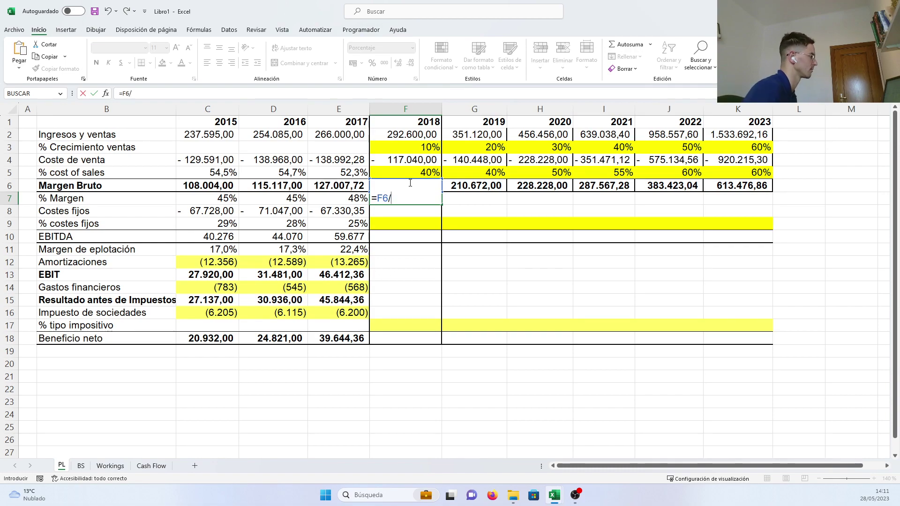
{"action": "left_click", "coordinate": [412, 134]}
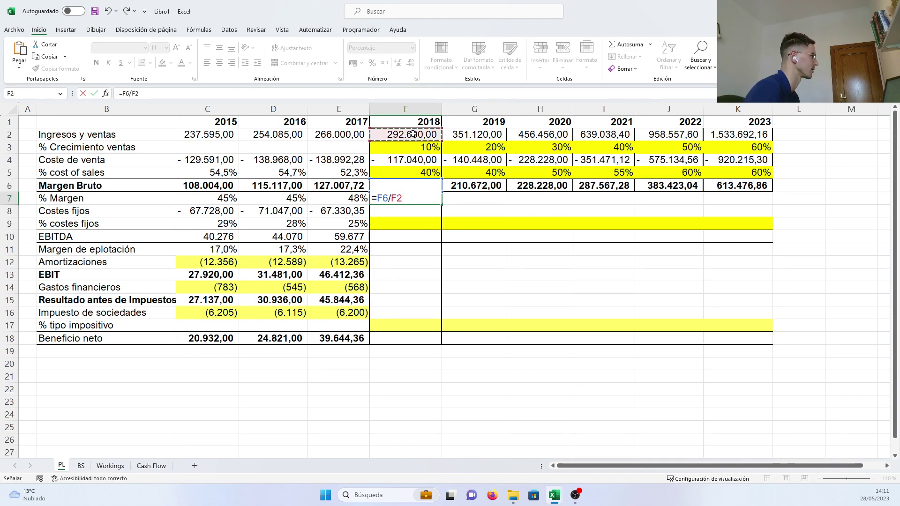
{"action": "key", "text": "Return"}
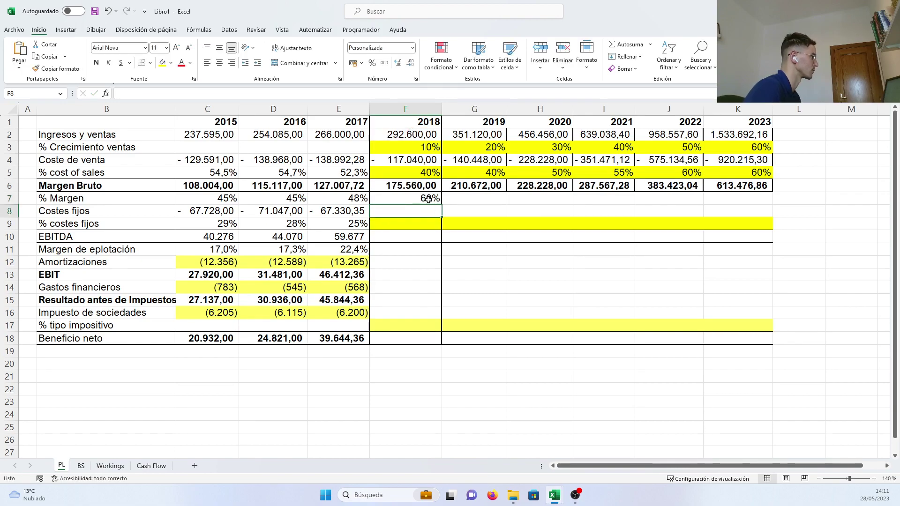
{"action": "left_click", "coordinate": [429, 198]}
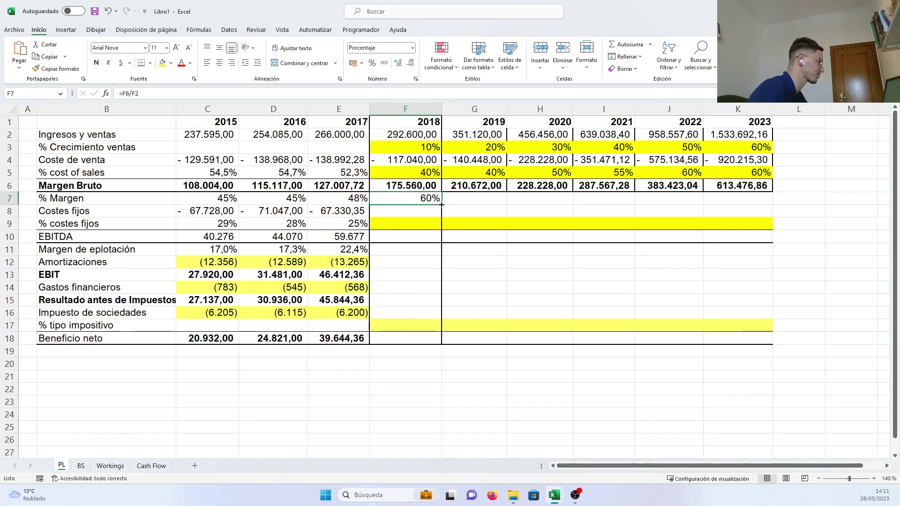
{"action": "left_click_drag", "start_coordinate": [441, 205], "coordinate": [698, 206]}
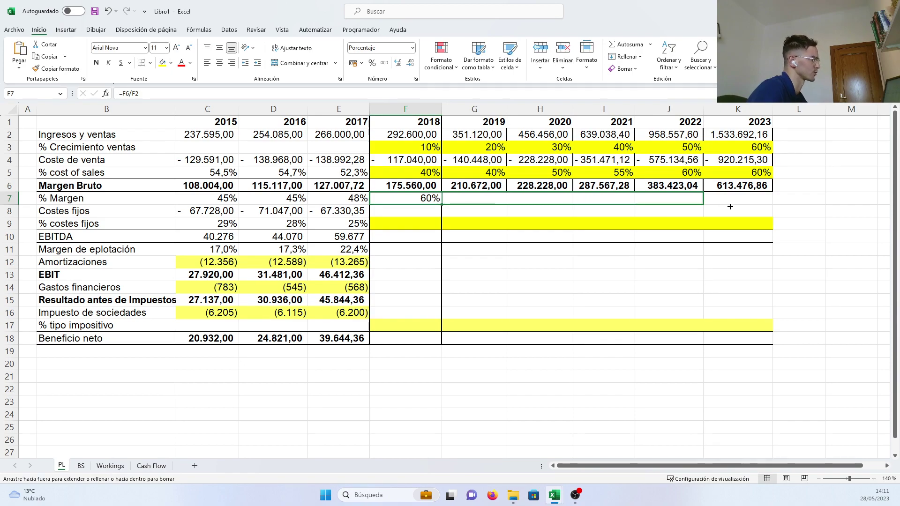
{"action": "left_click_drag", "start_coordinate": [729, 206], "coordinate": [740, 203]}
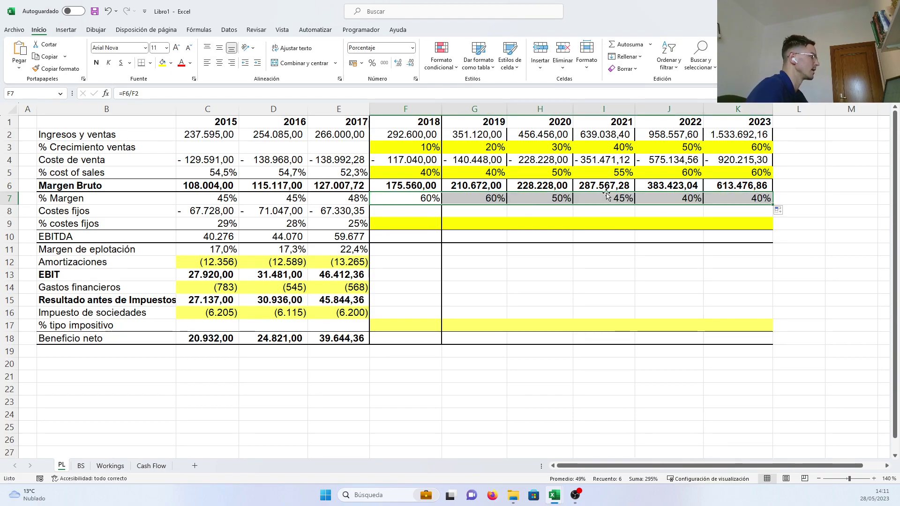
{"action": "left_click", "coordinate": [655, 233]}
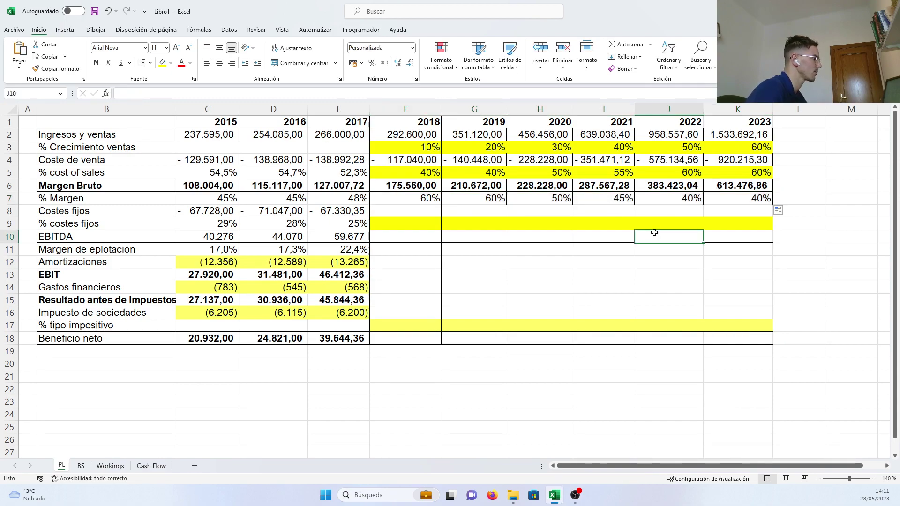
{"action": "left_click", "coordinate": [593, 202]}
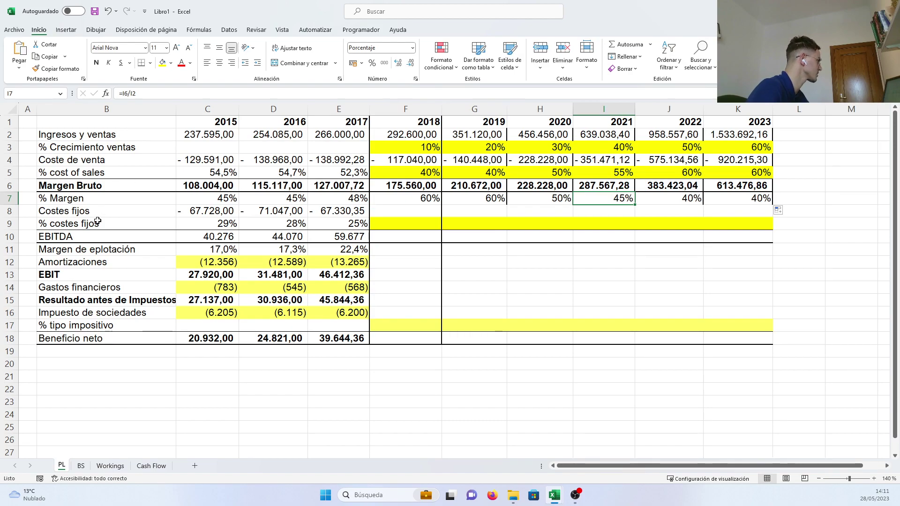
Step: Enter the % costes fijos assumptions for 2018 to 2023 as 30%, 30%, 30%, 45%, 45% and 45%
{"action": "left_click_drag", "start_coordinate": [97, 221], "coordinate": [416, 223]}
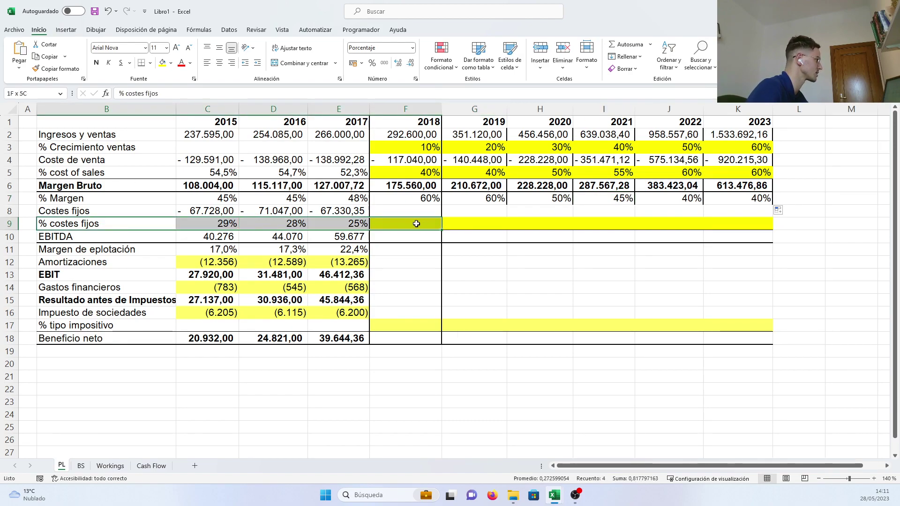
{"action": "left_click", "coordinate": [416, 224]}
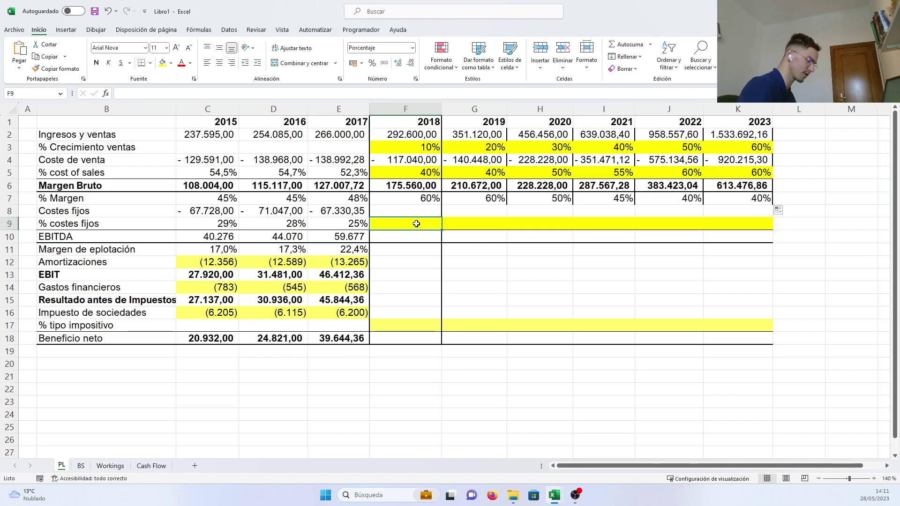
{"action": "type", "text": "30"}
{"action": "key", "text": "Tab"}
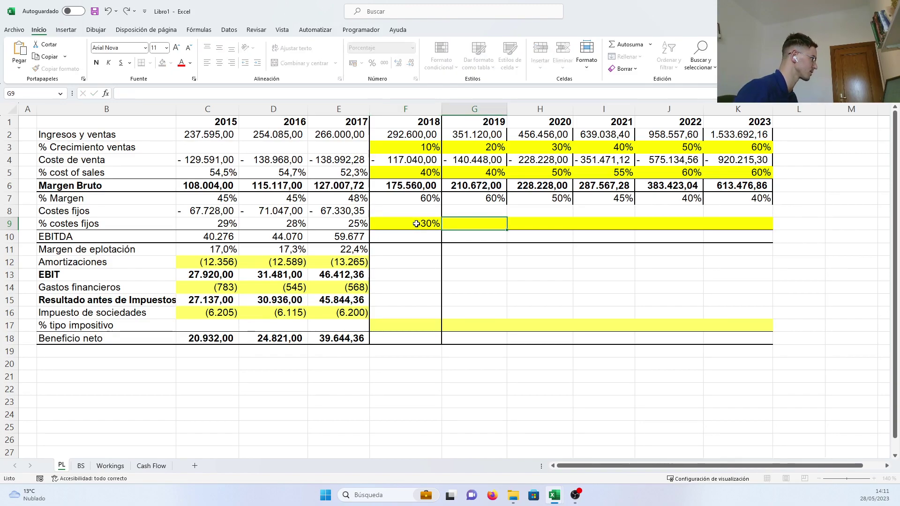
{"action": "type", "text": "30"}
{"action": "key", "text": "Tab"}
{"action": "type", "text": "30"}
{"action": "key", "text": "Tab"}
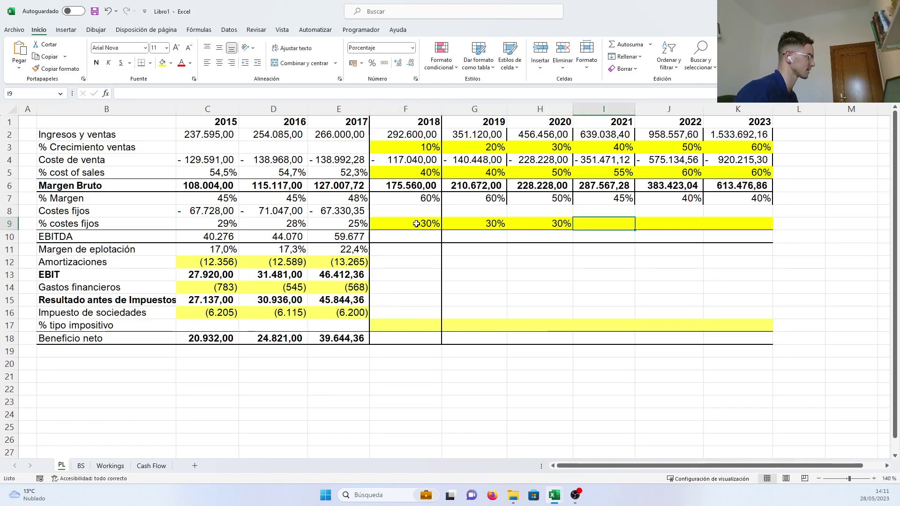
{"action": "type", "text": "45"}
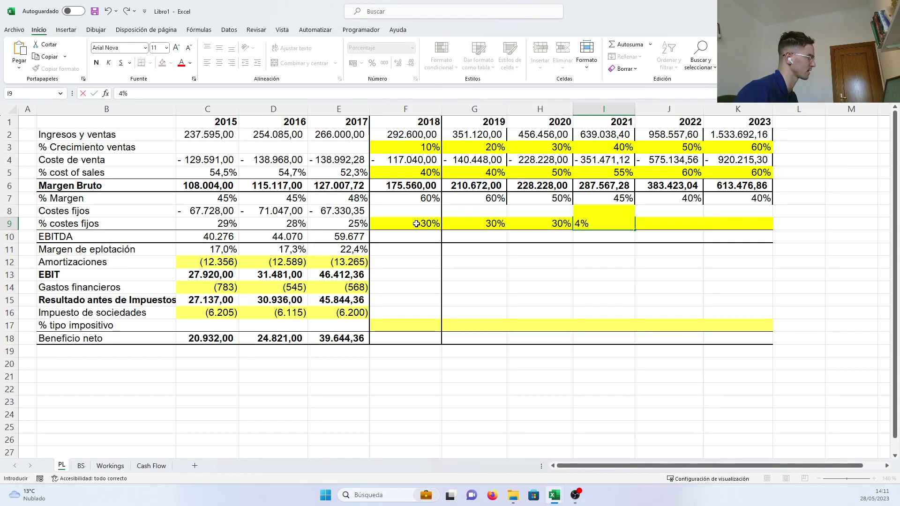
{"action": "key", "text": "Tab"}
{"action": "type", "text": "45"}
{"action": "key", "text": "Tab"}
{"action": "type", "text": "45"}
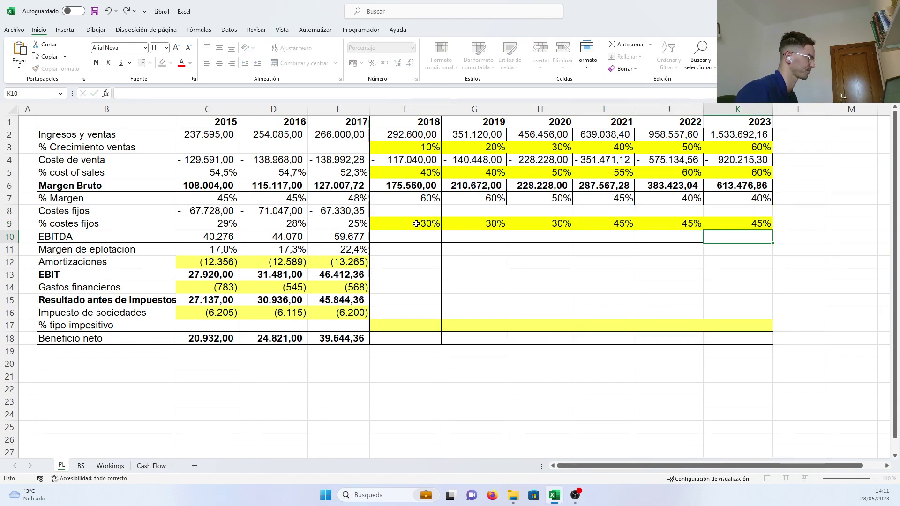
{"action": "key", "text": "Return"}
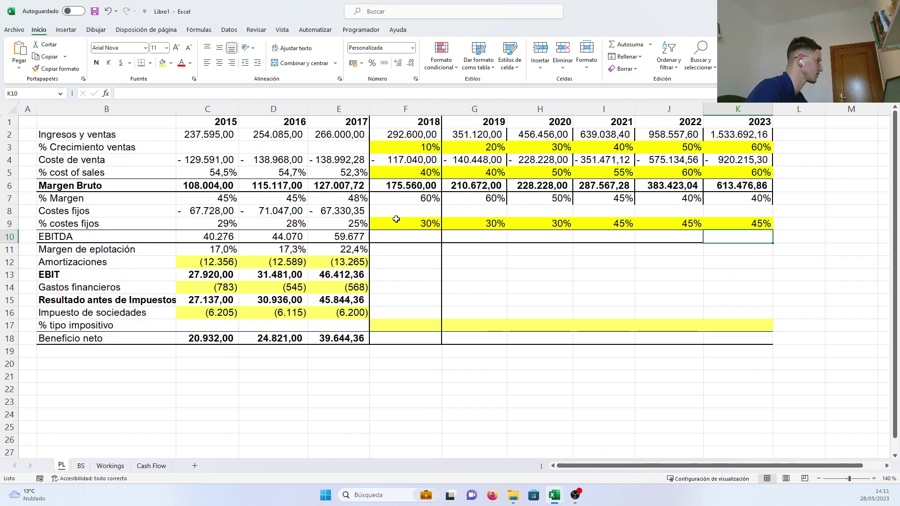
Step: Calculate 2018 Costes fijos in F8 with =F2*-F9 and fill the formula across through 2023
{"action": "left_click", "coordinate": [407, 213]}
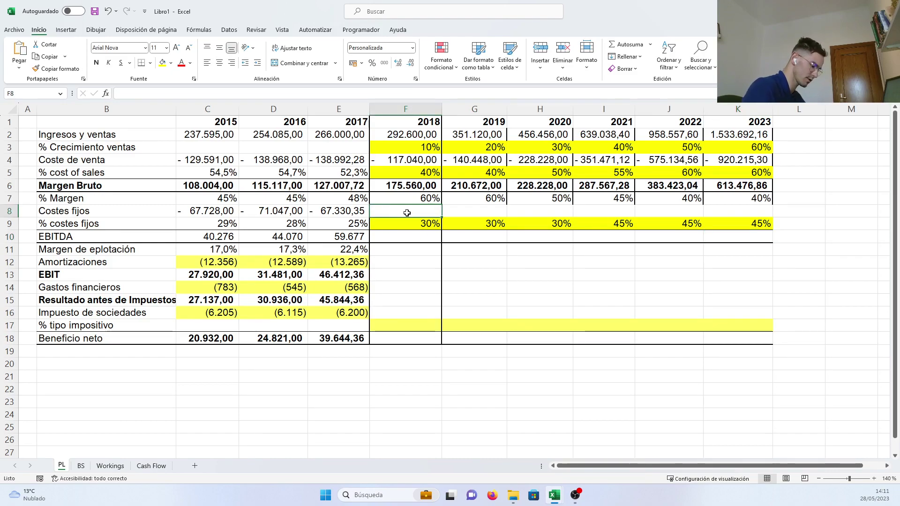
{"action": "type", "text": "="}
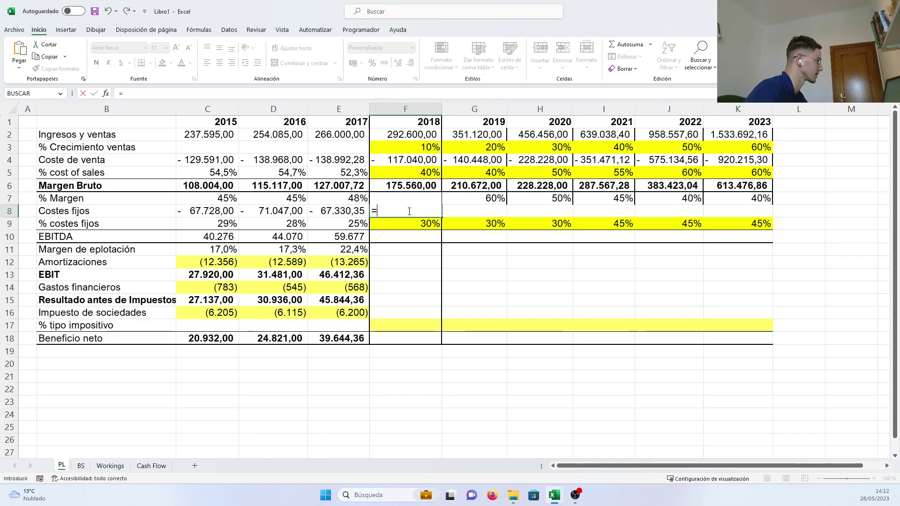
{"action": "left_click", "coordinate": [408, 136]}
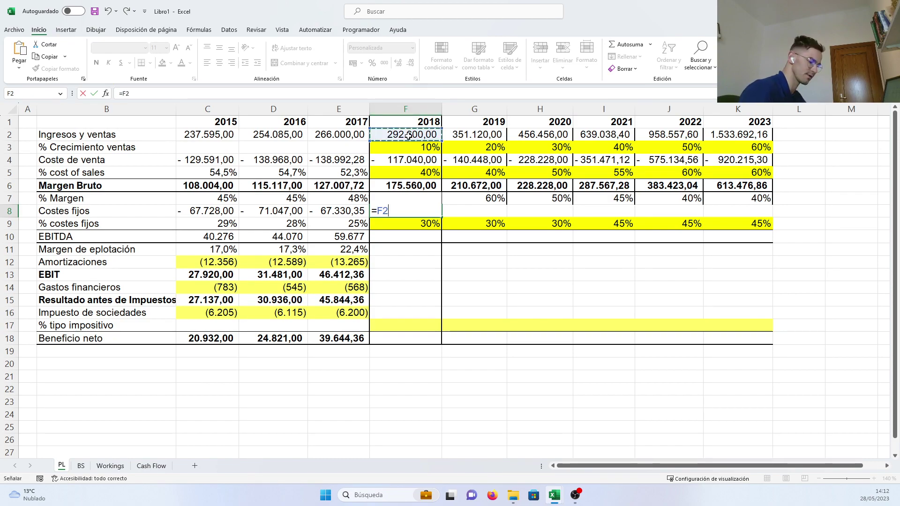
{"action": "type", "text": "*-"}
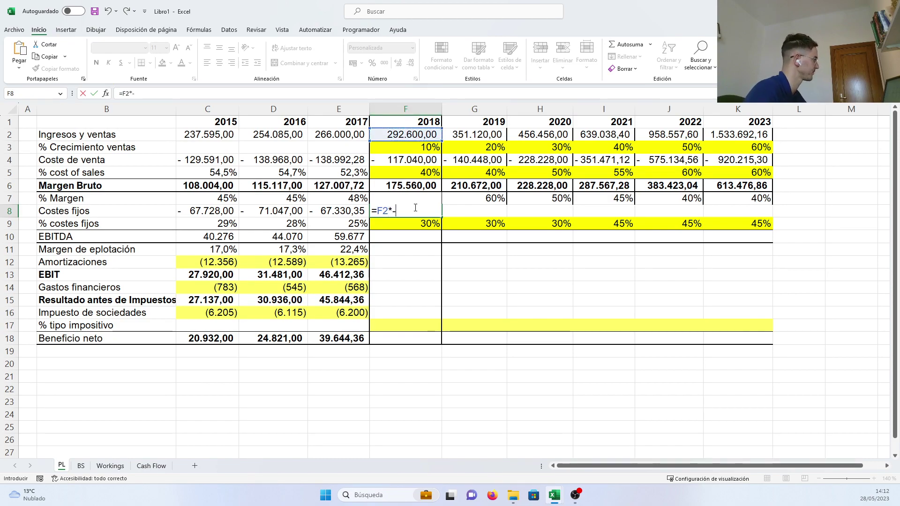
{"action": "left_click", "coordinate": [399, 227]}
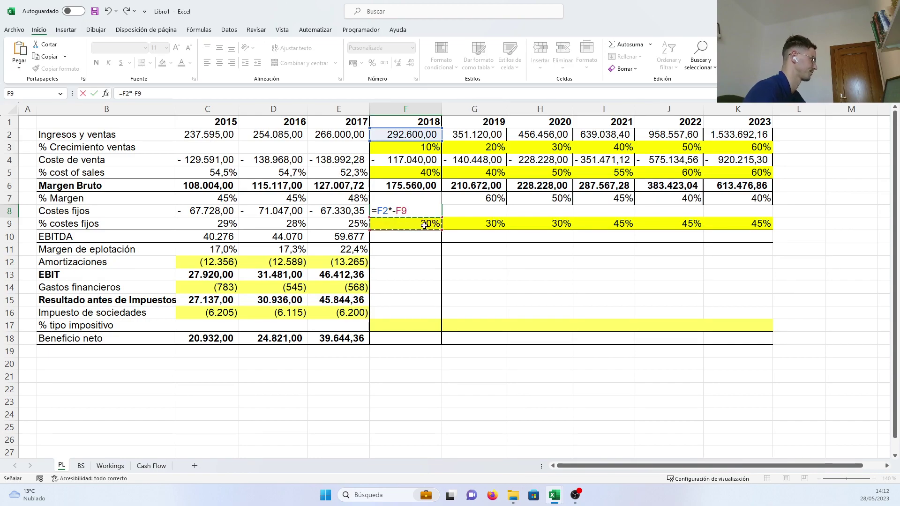
{"action": "key", "text": "Return"}
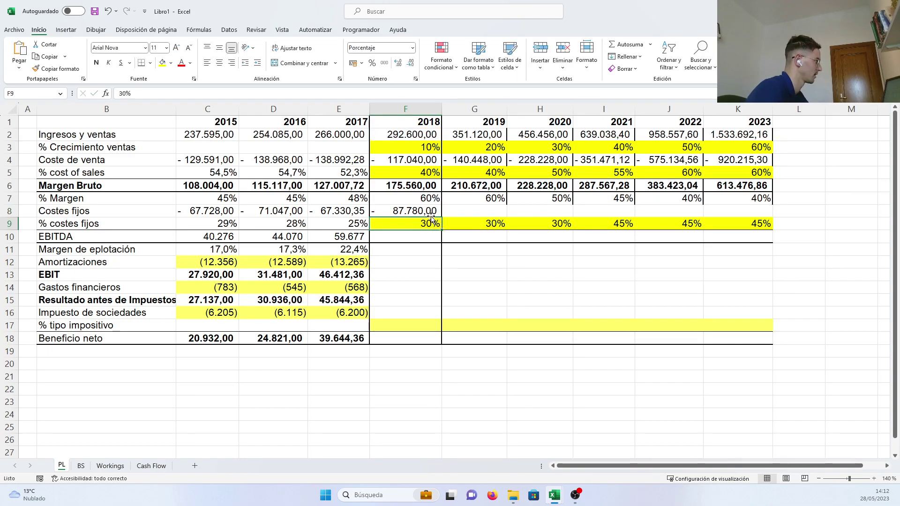
{"action": "left_click", "coordinate": [431, 212]}
{"action": "left_click_drag", "start_coordinate": [441, 218], "coordinate": [740, 220]}
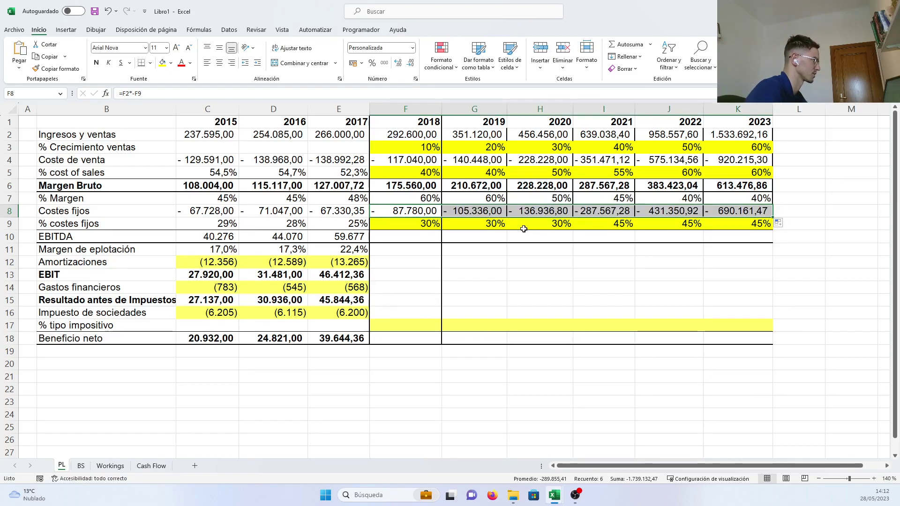
Step: Calculate 2018 EBITDA in F10 with =F6+F8 and fill the formula across through 2023
{"action": "left_click", "coordinate": [431, 239]}
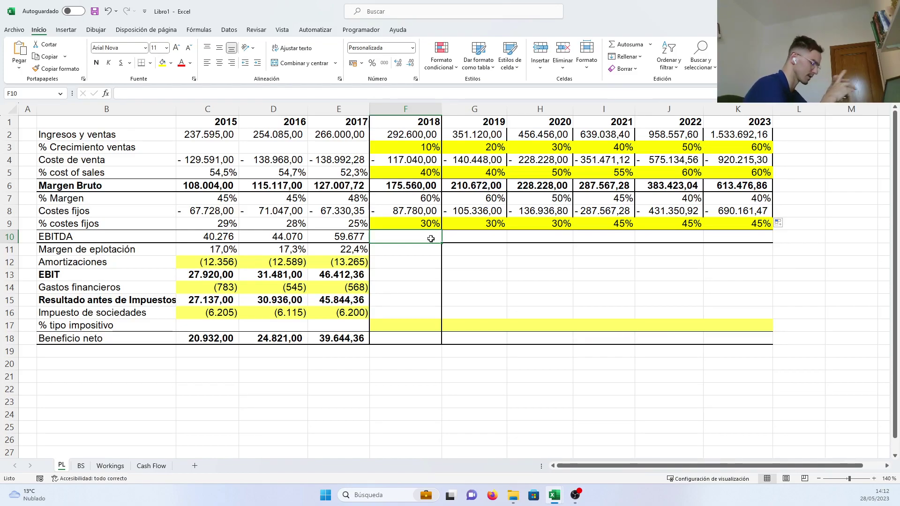
{"action": "type", "text": "="}
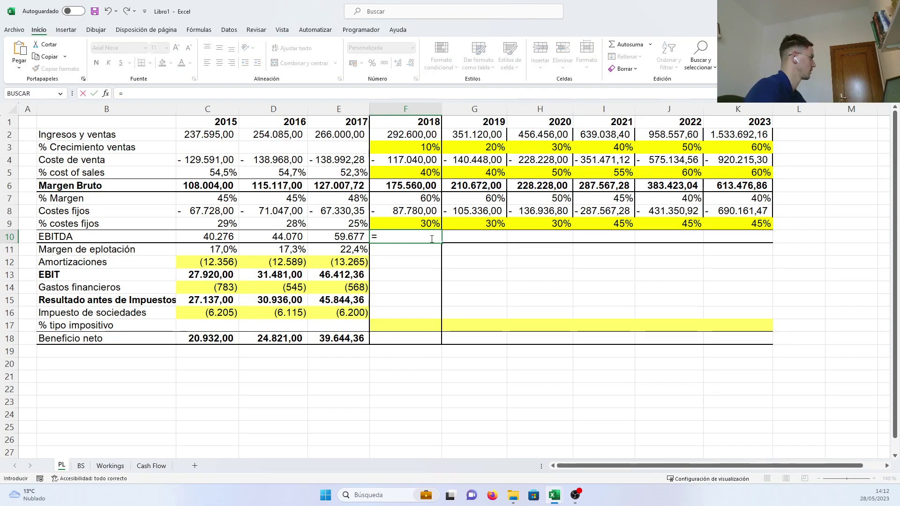
{"action": "left_click", "coordinate": [406, 185]}
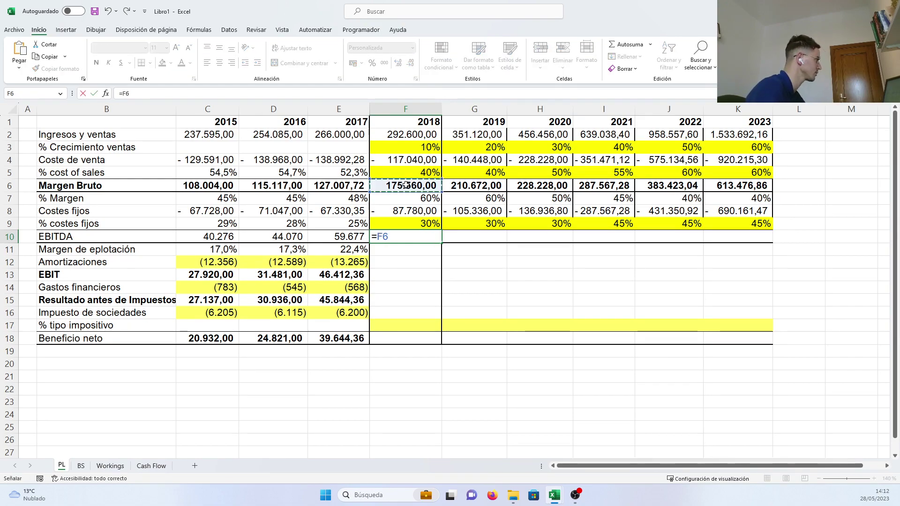
{"action": "type", "text": "+"}
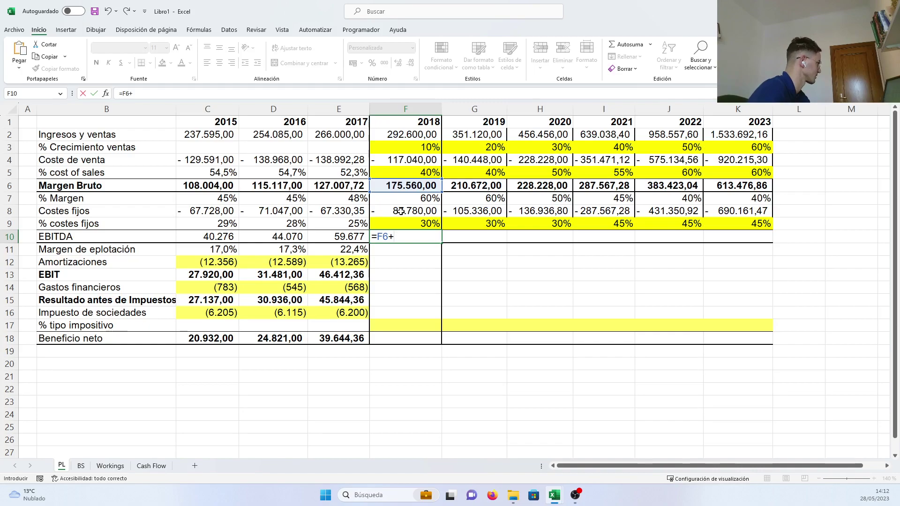
{"action": "left_click", "coordinate": [402, 210]}
{"action": "key", "text": "Return"}
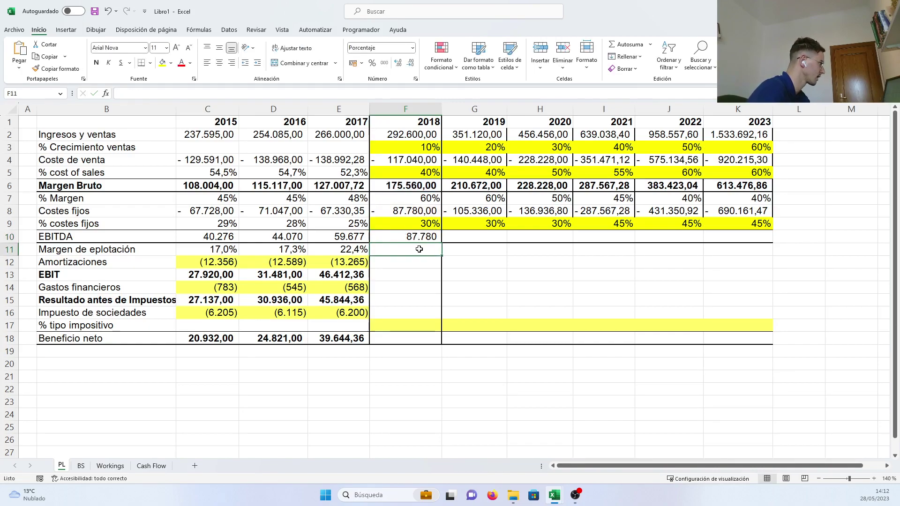
{"action": "left_click", "coordinate": [424, 237]}
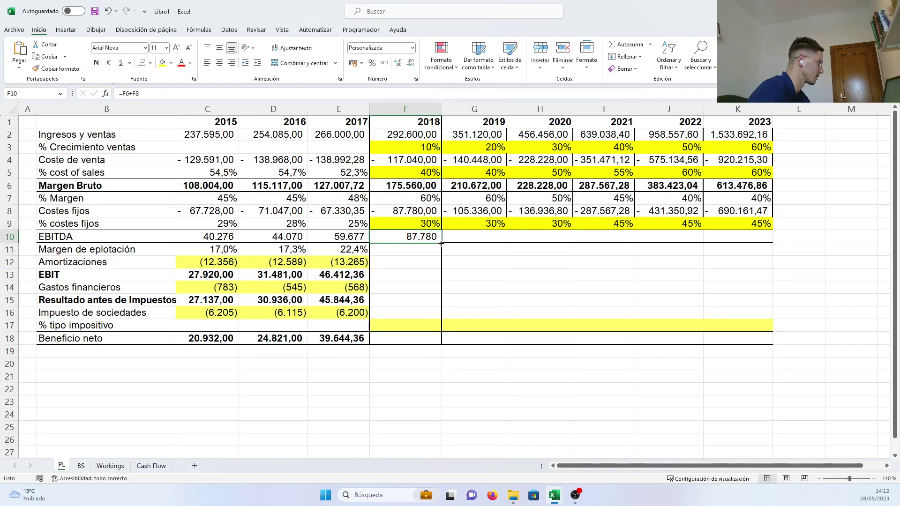
{"action": "left_click_drag", "start_coordinate": [441, 243], "coordinate": [626, 229]}
{"action": "left_click", "coordinate": [725, 300]}
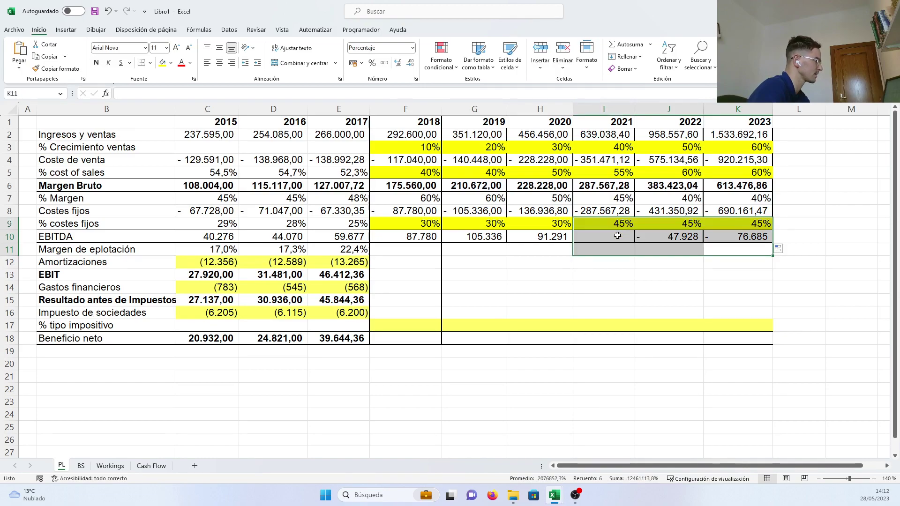
Step: Check the 2021 EBITDA formula, and set the % cost of sales for 2021 and 2022 to 50%
{"action": "left_click", "coordinate": [617, 236]}
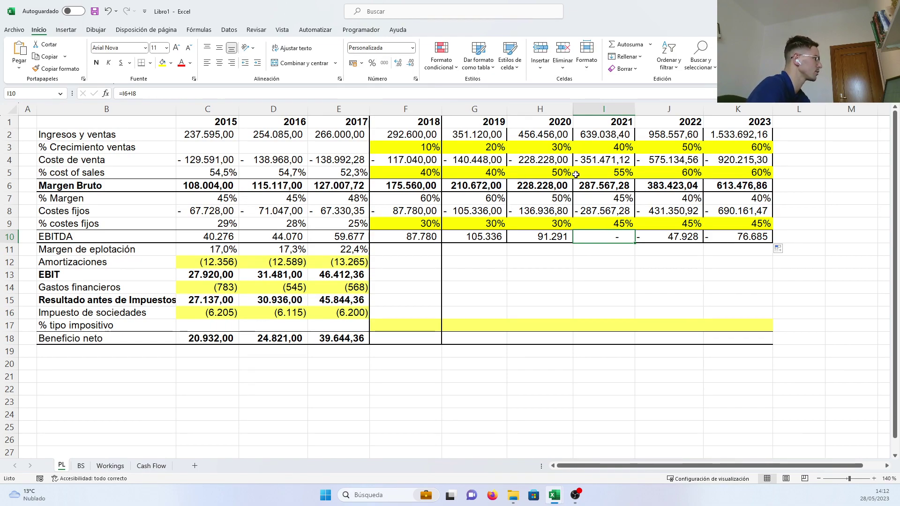
{"action": "left_click", "coordinate": [599, 174]}
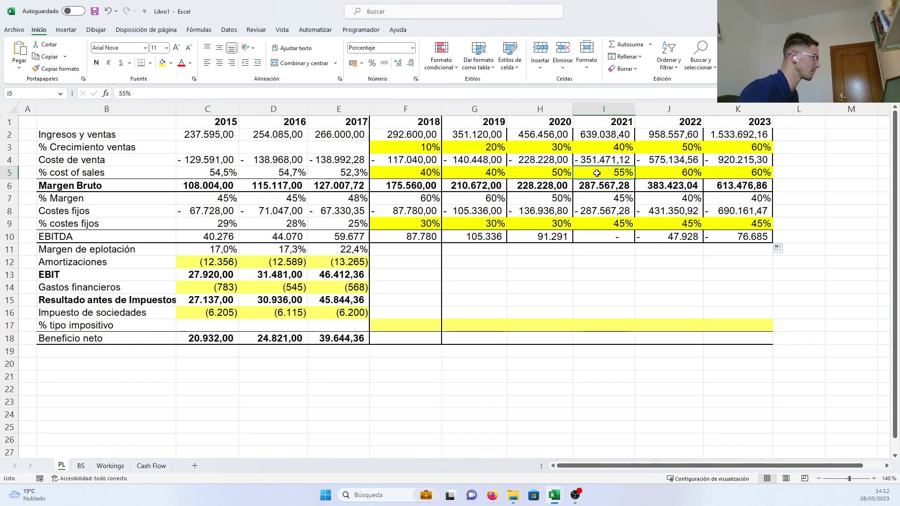
{"action": "type", "text": "50"}
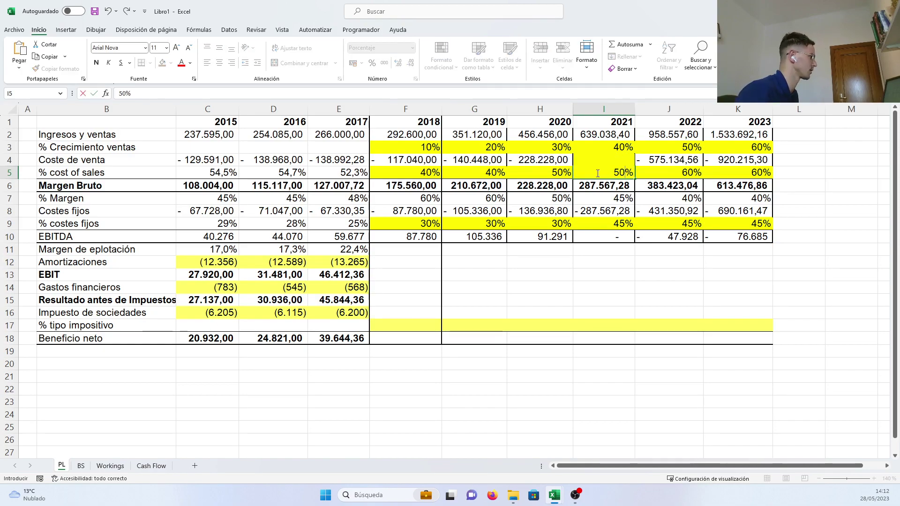
{"action": "key", "text": "Return"}
{"action": "left_click", "coordinate": [597, 173]}
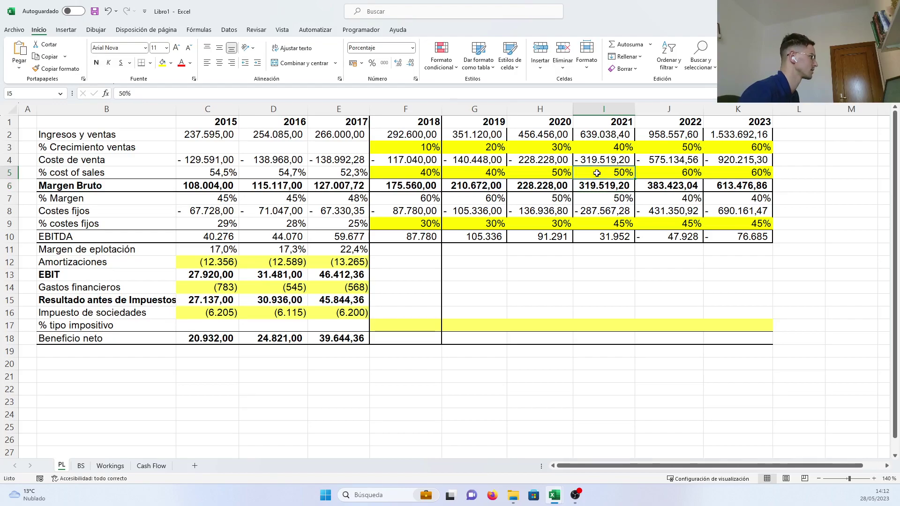
{"action": "left_click", "coordinate": [647, 172]}
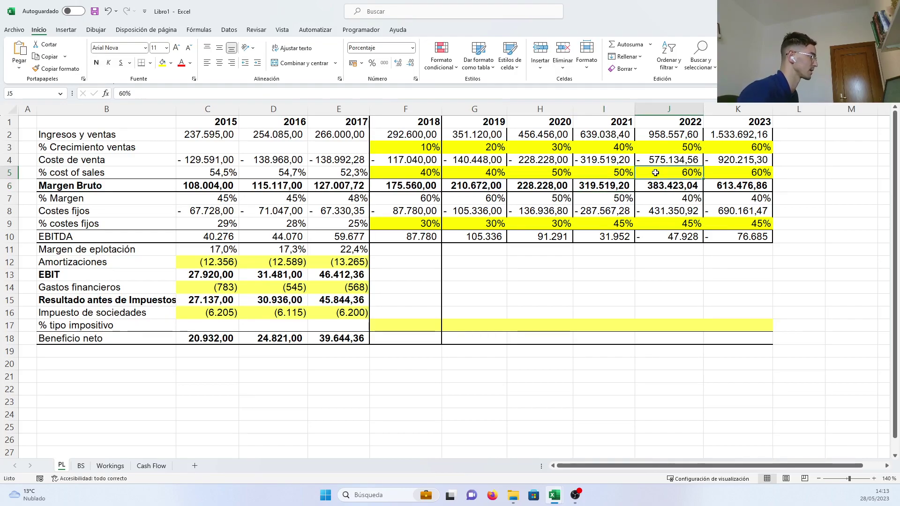
{"action": "type", "text": "50"}
{"action": "key", "text": "Return"}
{"action": "key", "text": "Up"}
Step: Try 55% as the 2023 % cost of sales
{"action": "key", "text": "Right"}
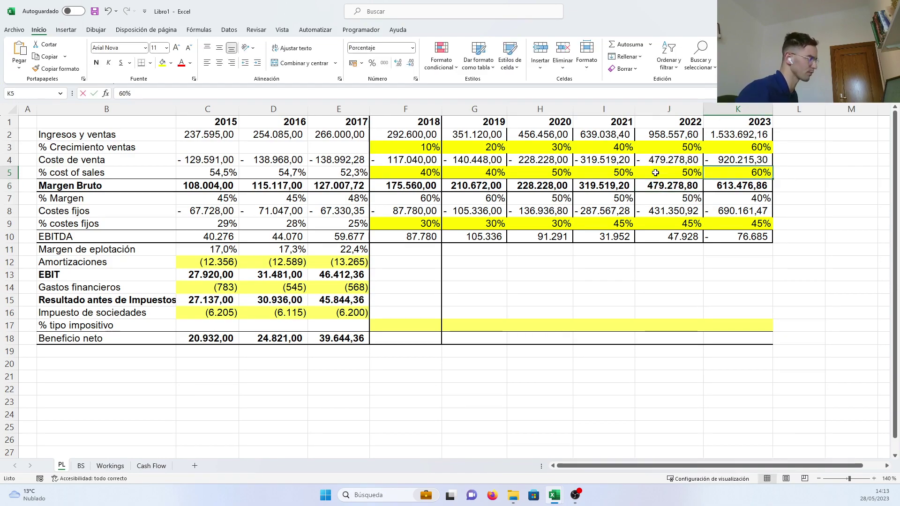
{"action": "type", "text": "55"}
{"action": "key", "text": "Return"}
Step: Try 65% and 70% as the 2023 % Crecimiento ventas
{"action": "key", "text": "Up"}
{"action": "key", "text": "Up"}
{"action": "key", "text": "Up"}
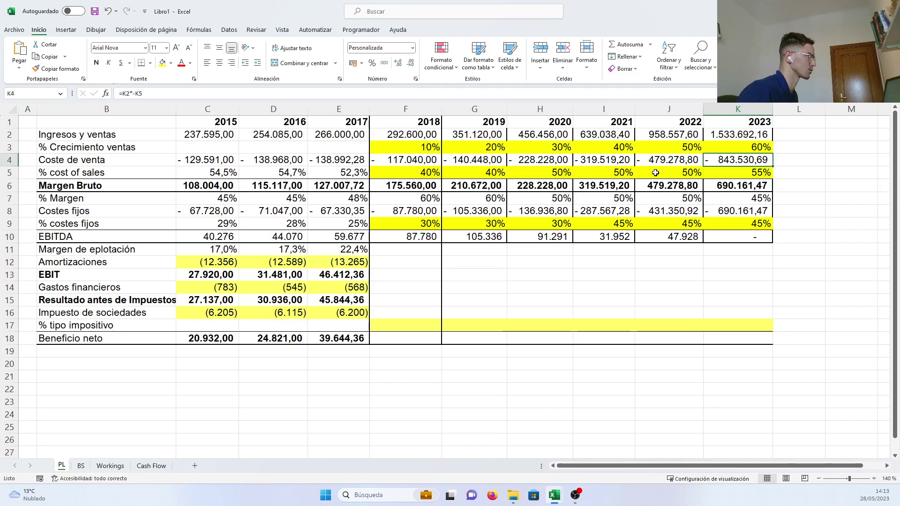
{"action": "type", "text": "65"}
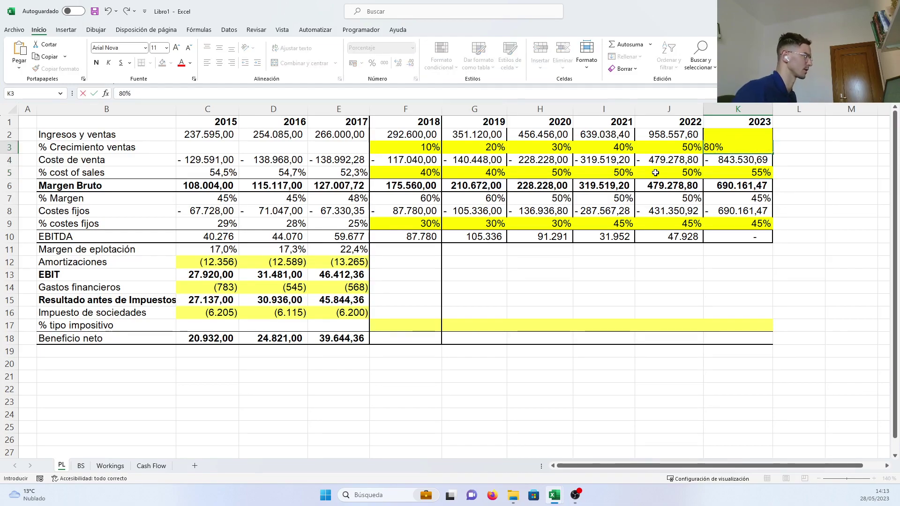
{"action": "key", "text": "BackSpace"}
{"action": "key", "text": "BackSpace"}
{"action": "type", "text": "66"}
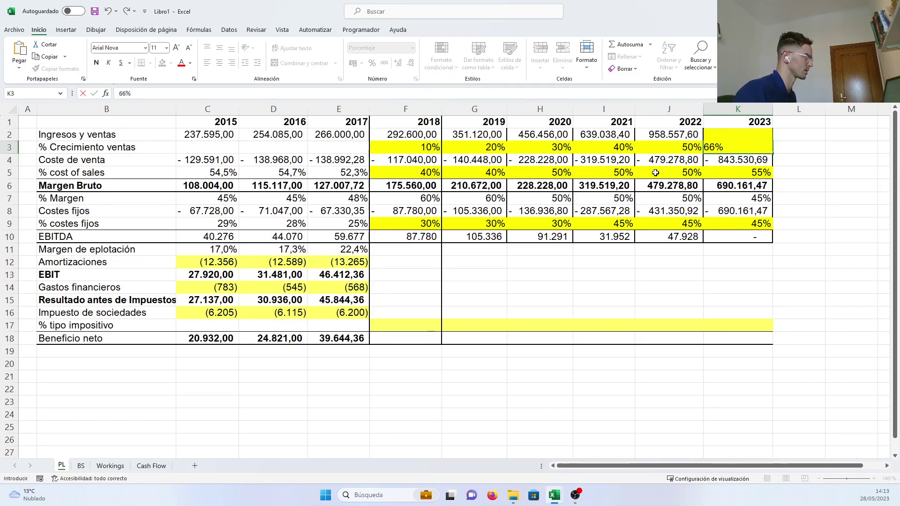
{"action": "type", "text": "5"}
{"action": "key", "text": "Return"}
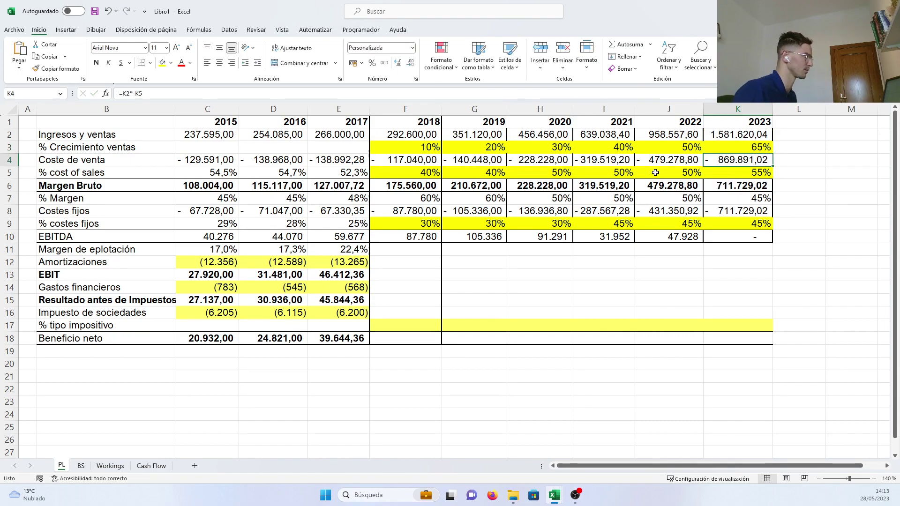
{"action": "left_click", "coordinate": [748, 148]}
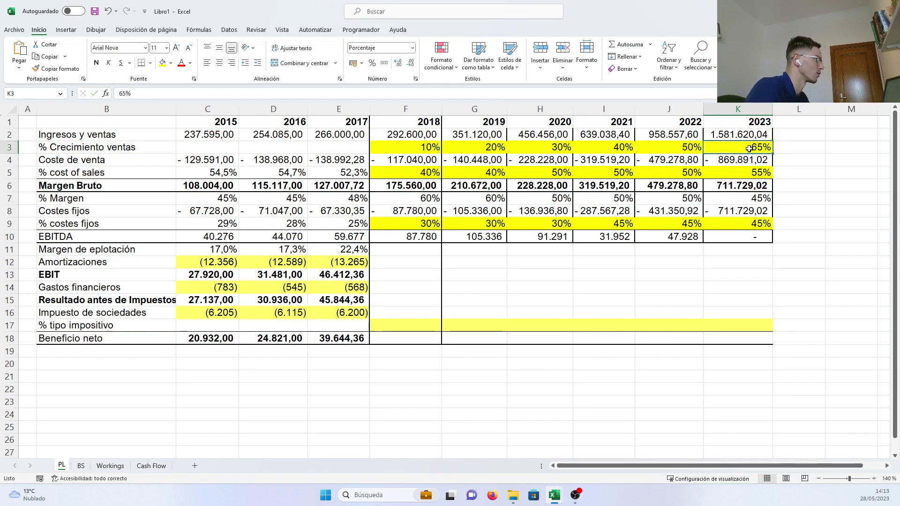
{"action": "type", "text": "70"}
{"action": "key", "text": "Return"}
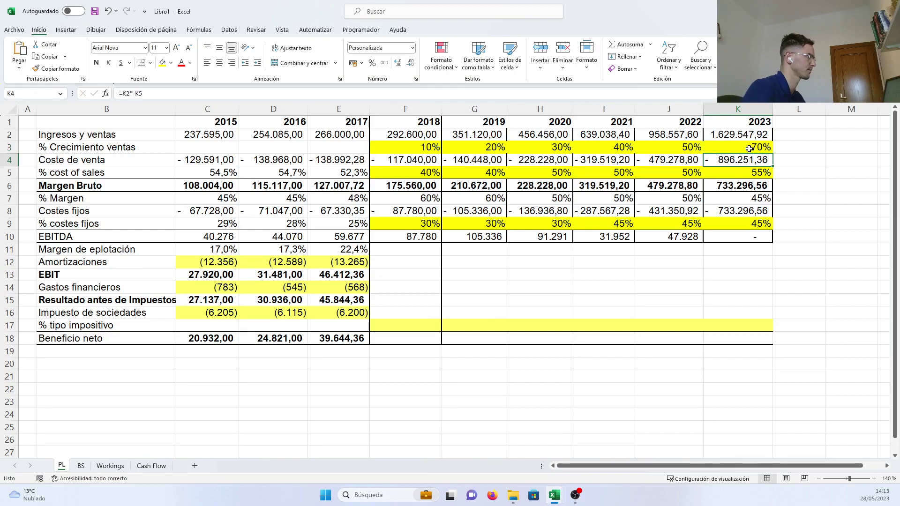
Step: Set the 2023 % Crecimiento ventas to 80%
{"action": "left_click", "coordinate": [753, 147]}
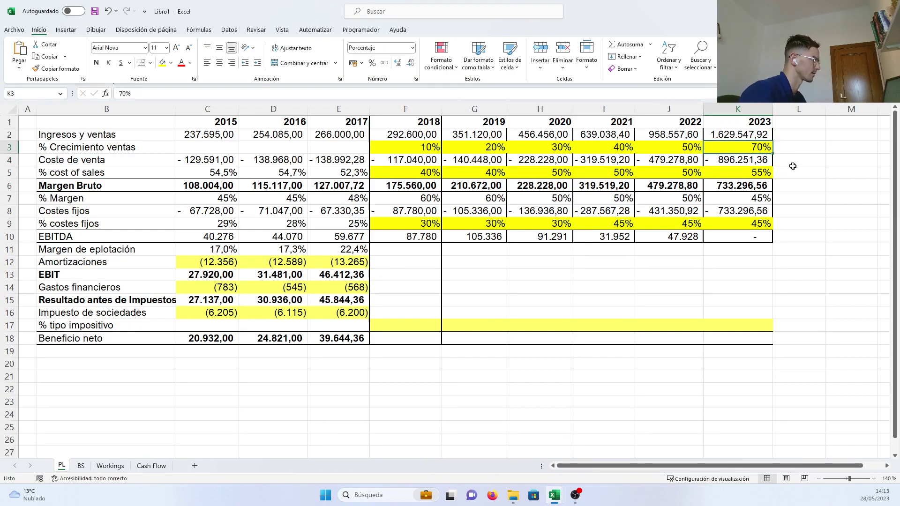
{"action": "type", "text": "80"}
{"action": "key", "text": "Return"}
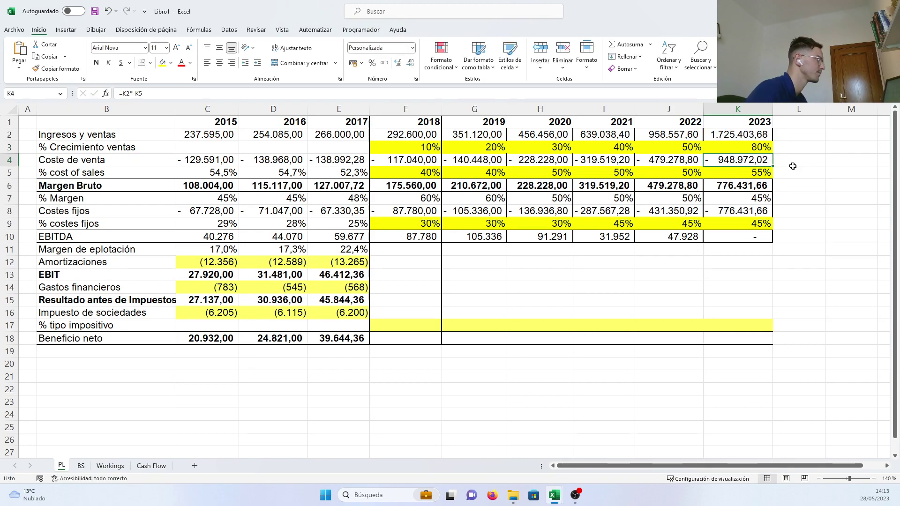
Step: Set the 2023 % cost of sales to 40% and widen column K to fit the Margen Bruto figure
{"action": "left_click", "coordinate": [750, 172]}
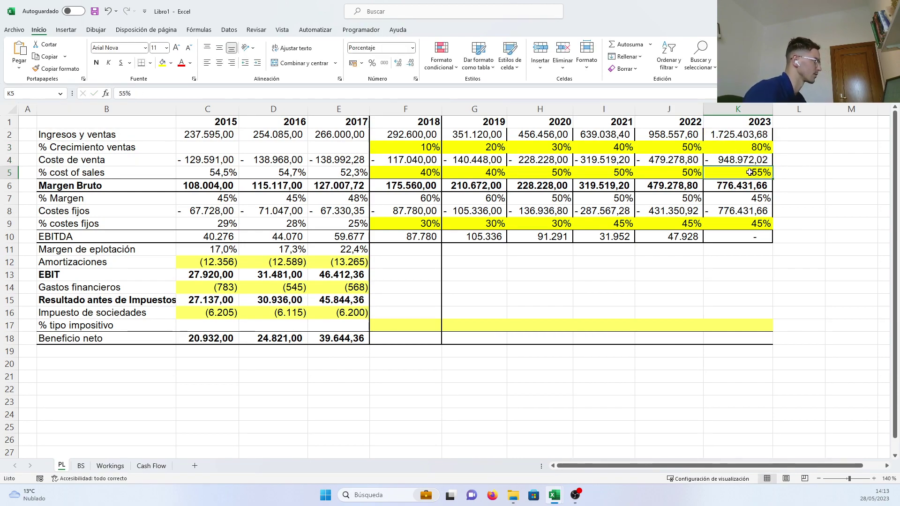
{"action": "type", "text": "40"}
{"action": "key", "text": "Return"}
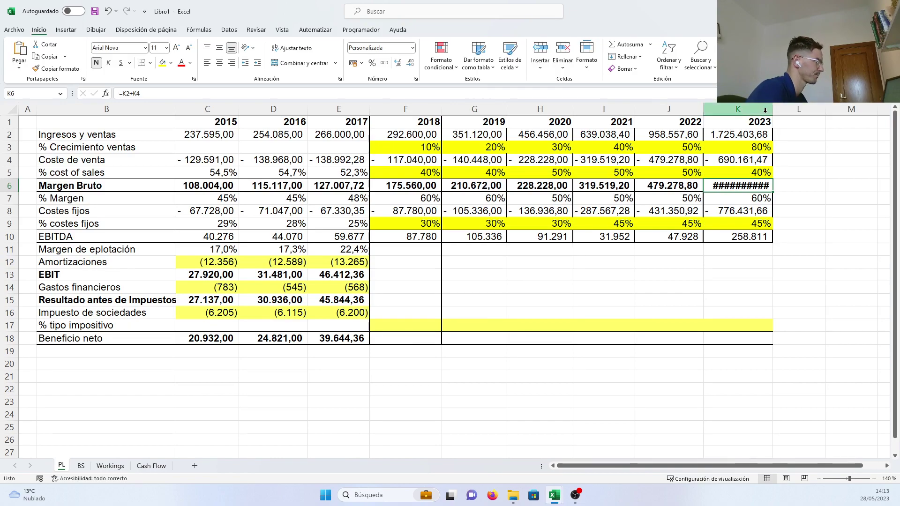
{"action": "left_click_drag", "start_coordinate": [772, 109], "coordinate": [781, 108]}
{"action": "left_click", "coordinate": [810, 215]}
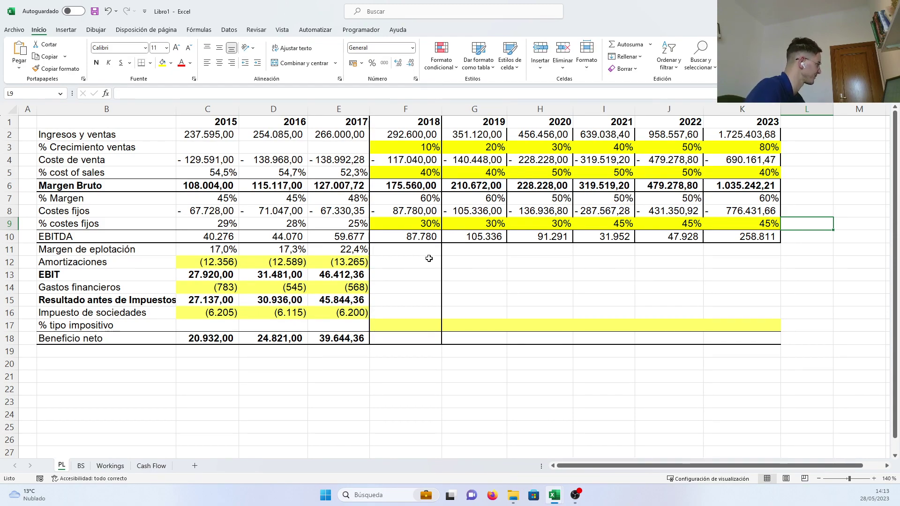
Step: Check the 2017 Margen de eplotación formula, calculate 2018 in F11 with =F10/F2, and fill it across through 2023
{"action": "double_click", "coordinate": [349, 249]}
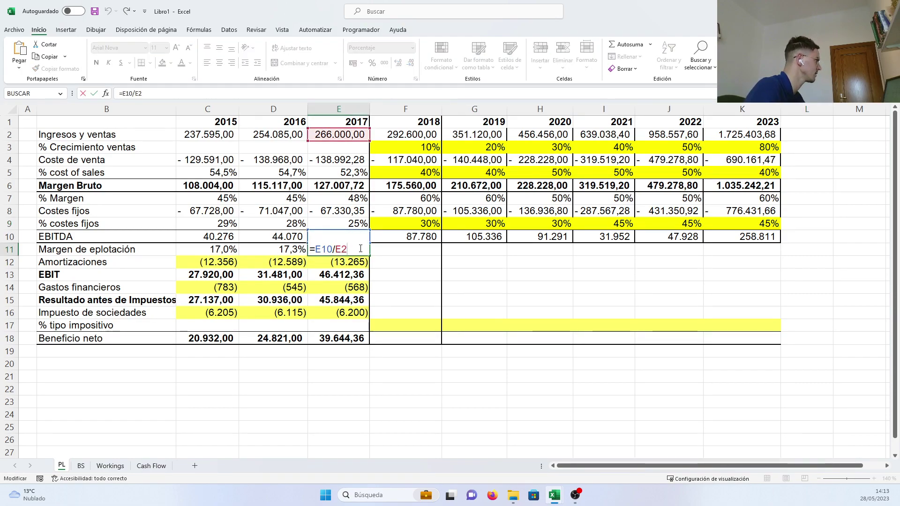
{"action": "key", "text": "ctrl+Return"}
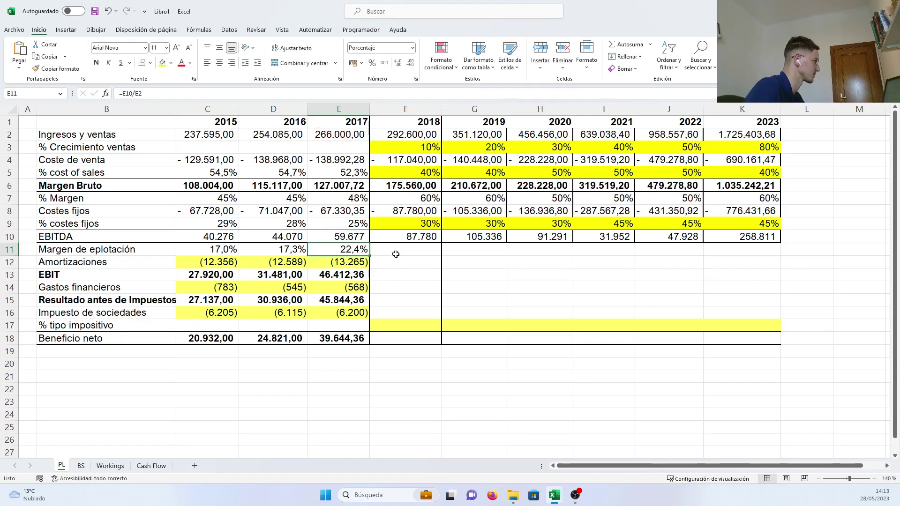
{"action": "left_click", "coordinate": [397, 250]}
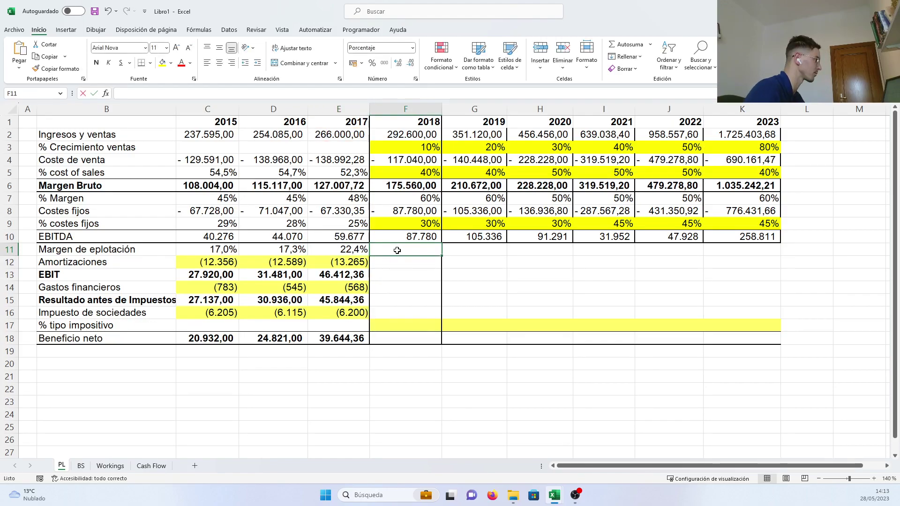
{"action": "type", "text": "="}
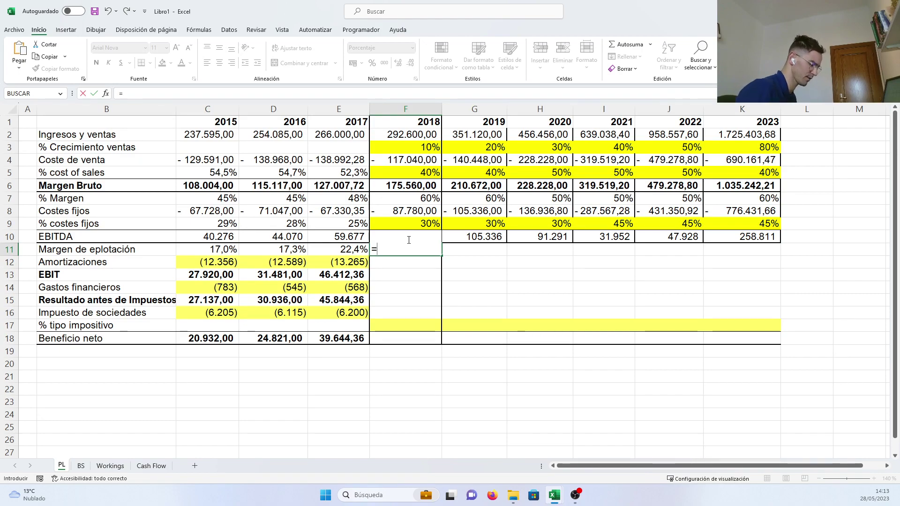
{"action": "left_click", "coordinate": [409, 239]}
{"action": "type", "text": "/"}
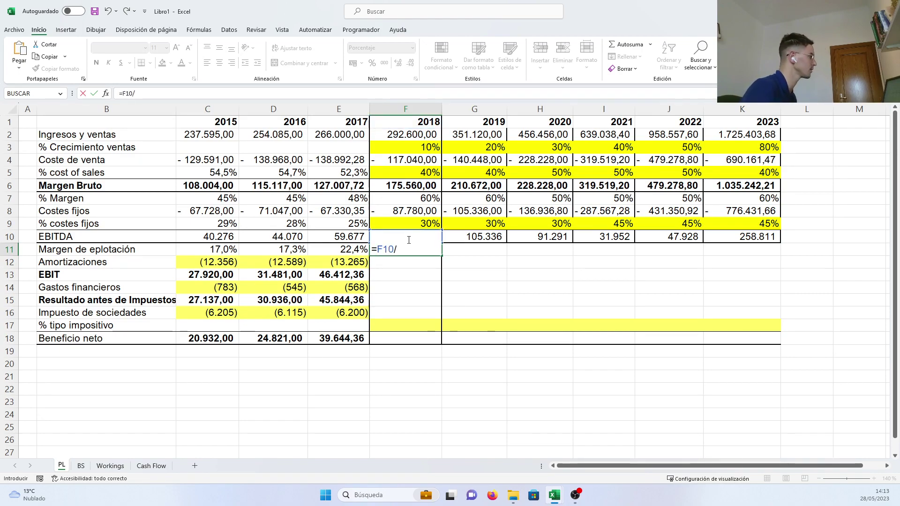
{"action": "left_click", "coordinate": [394, 135]}
{"action": "key", "text": "Return"}
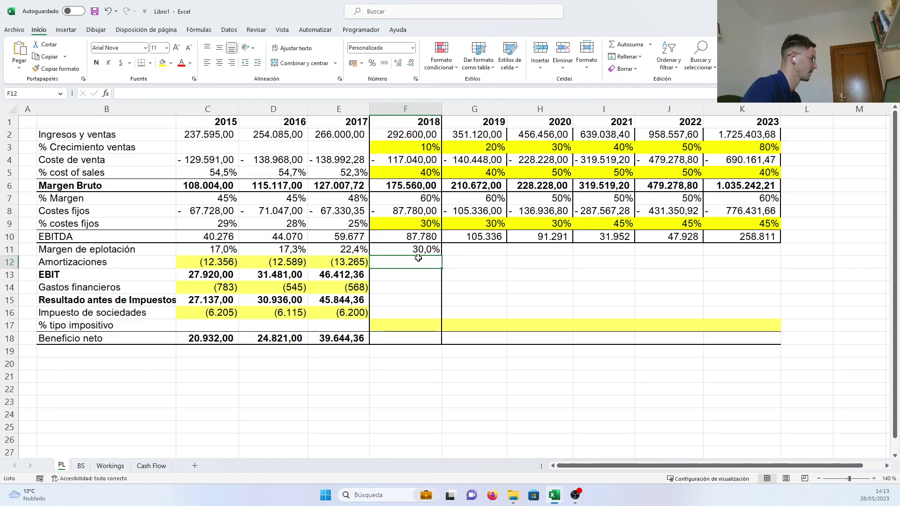
{"action": "left_click", "coordinate": [432, 250]}
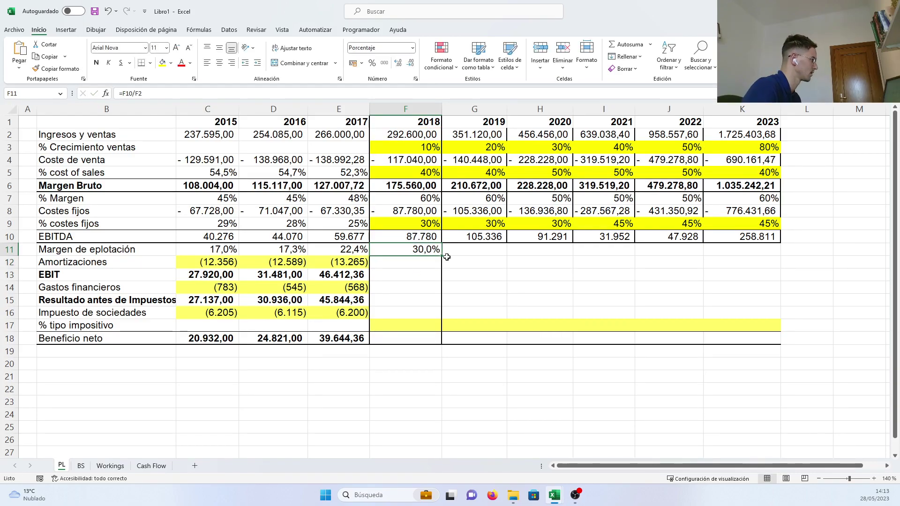
{"action": "left_click_drag", "start_coordinate": [443, 258], "coordinate": [762, 253]}
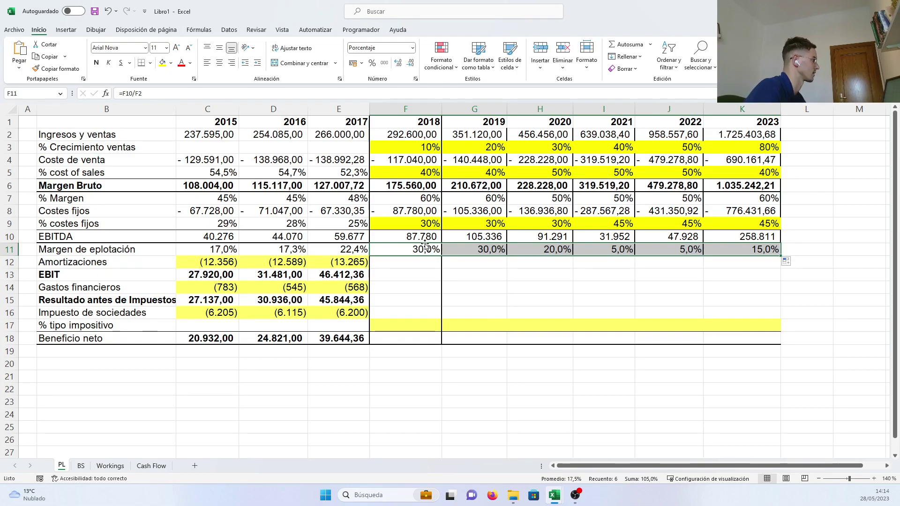
{"action": "left_click", "coordinate": [450, 286]}
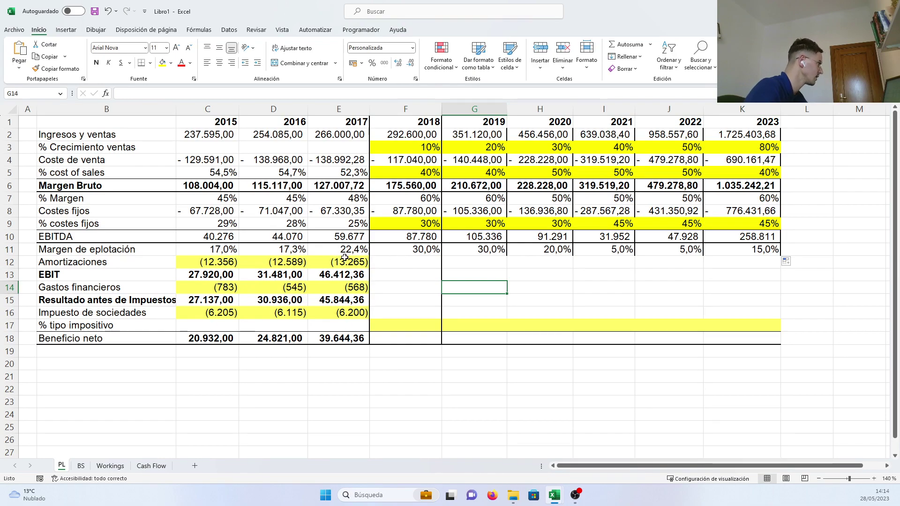
{"action": "left_click_drag", "start_coordinate": [382, 261], "coordinate": [751, 266]}
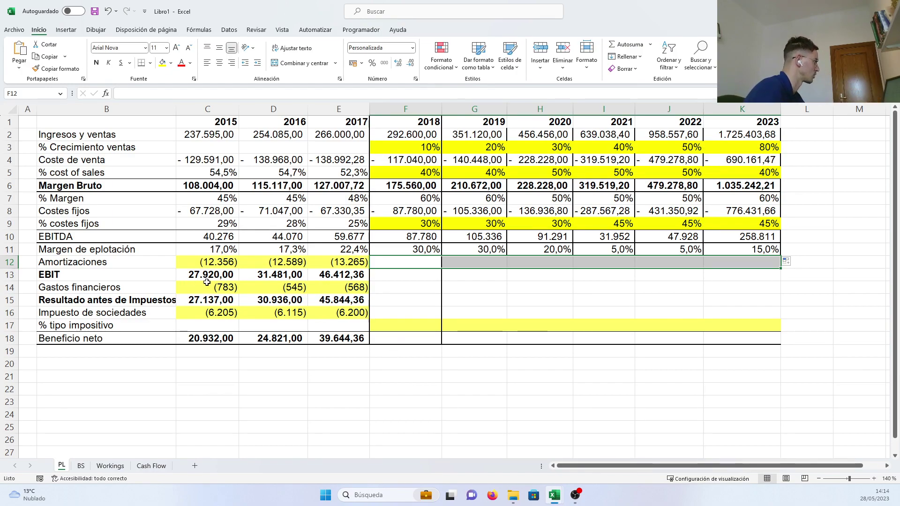
{"action": "left_click_drag", "start_coordinate": [208, 285], "coordinate": [480, 283]}
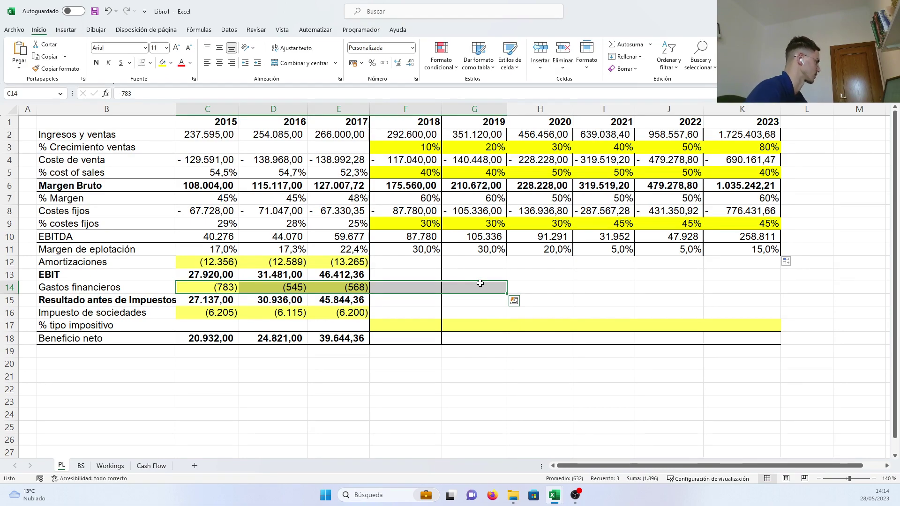
Step: Calculate the 2018 EBIT in F13 with =F10+F12 and fill the formula across through 2023
{"action": "left_click", "coordinate": [472, 357]}
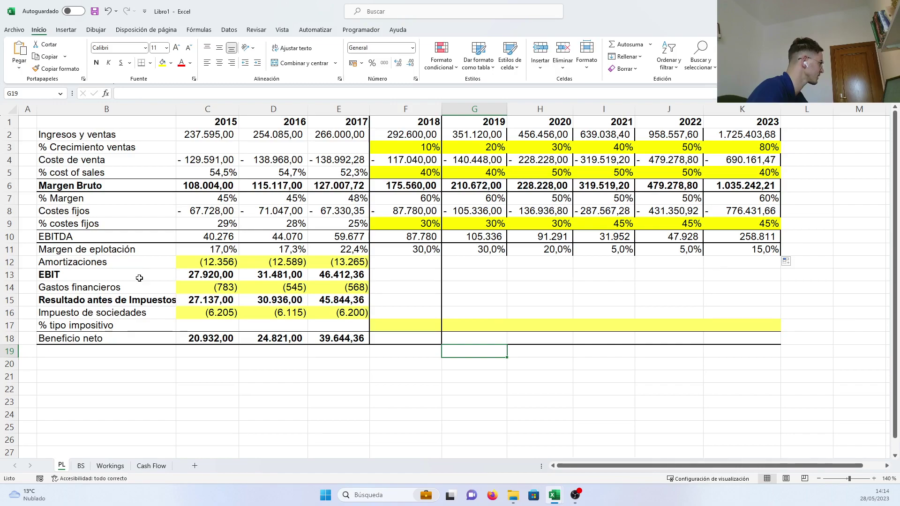
{"action": "left_click_drag", "start_coordinate": [139, 277], "coordinate": [421, 273]}
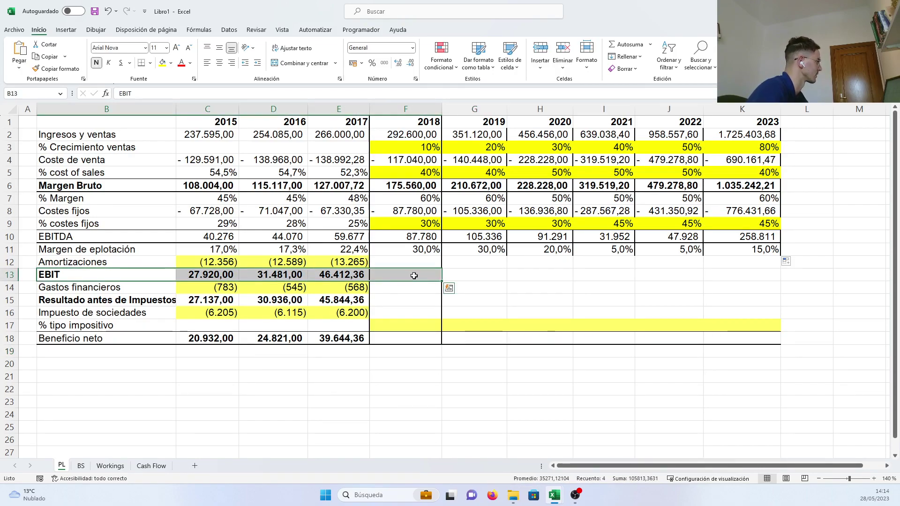
{"action": "left_click", "coordinate": [414, 276]}
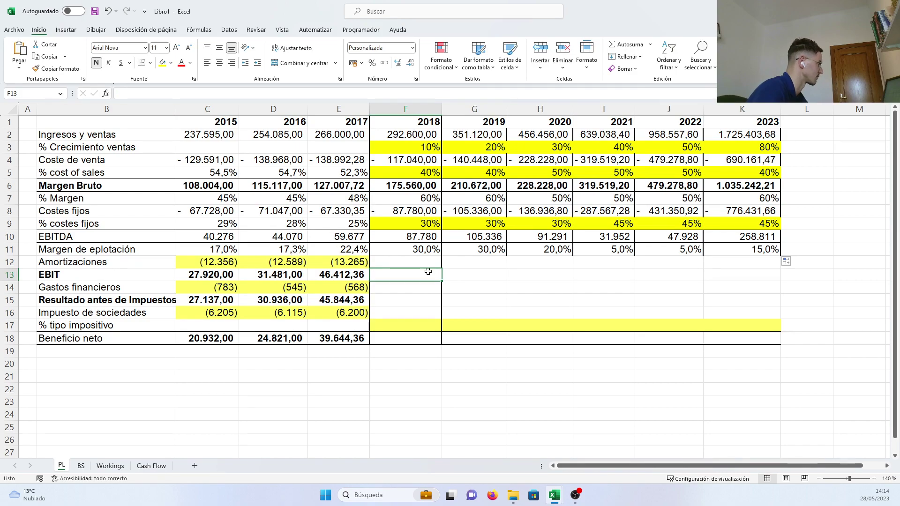
{"action": "type", "text": "="}
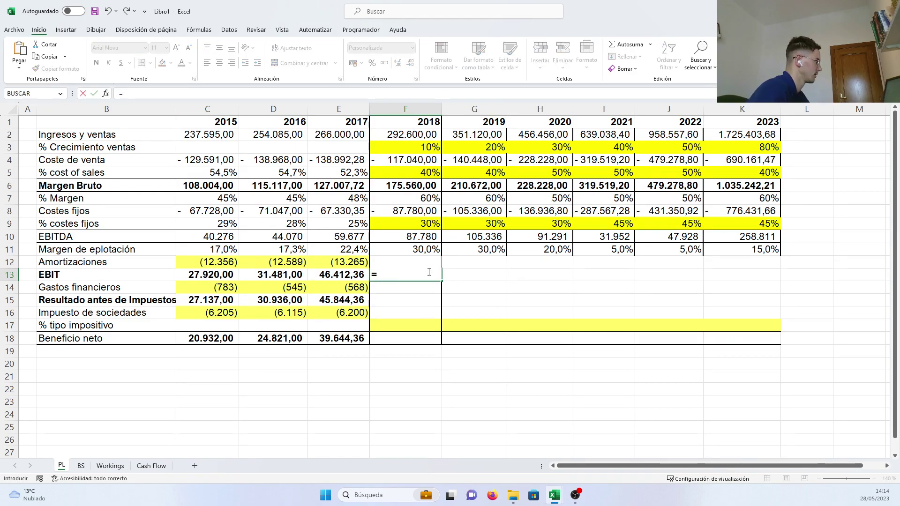
{"action": "left_click", "coordinate": [409, 237]}
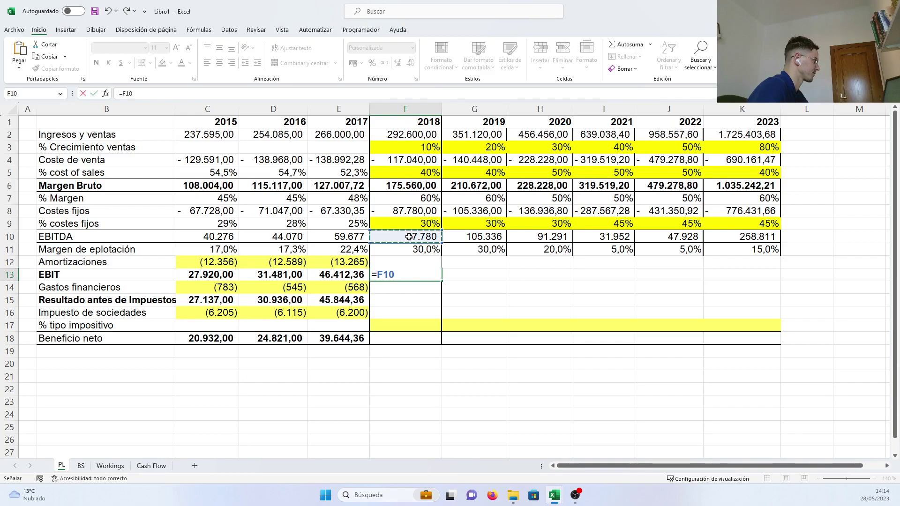
{"action": "type", "text": "+"}
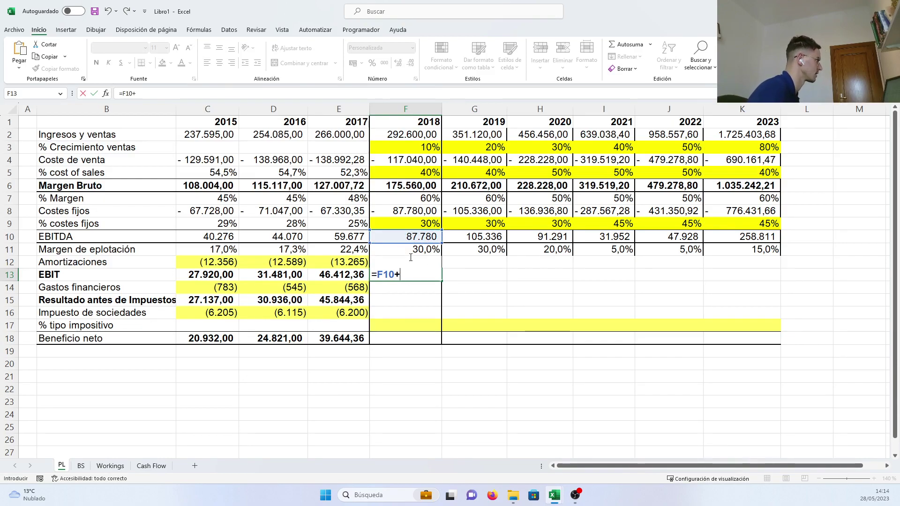
{"action": "type", "text": "F"}
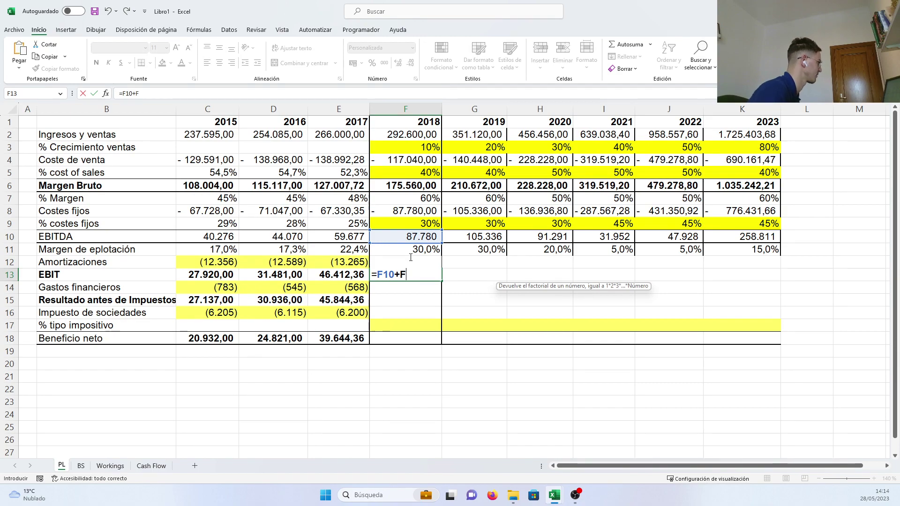
{"action": "type", "text": "12"}
{"action": "key", "text": "Return"}
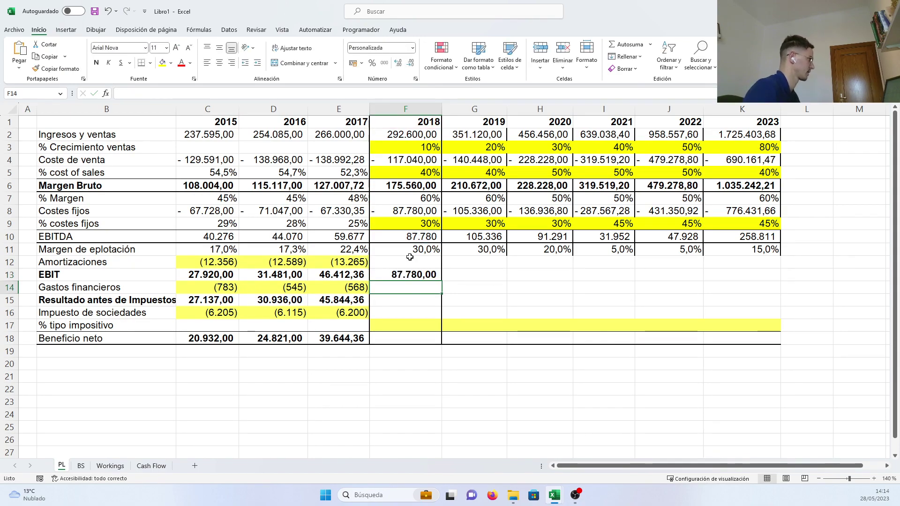
{"action": "left_click", "coordinate": [415, 277]}
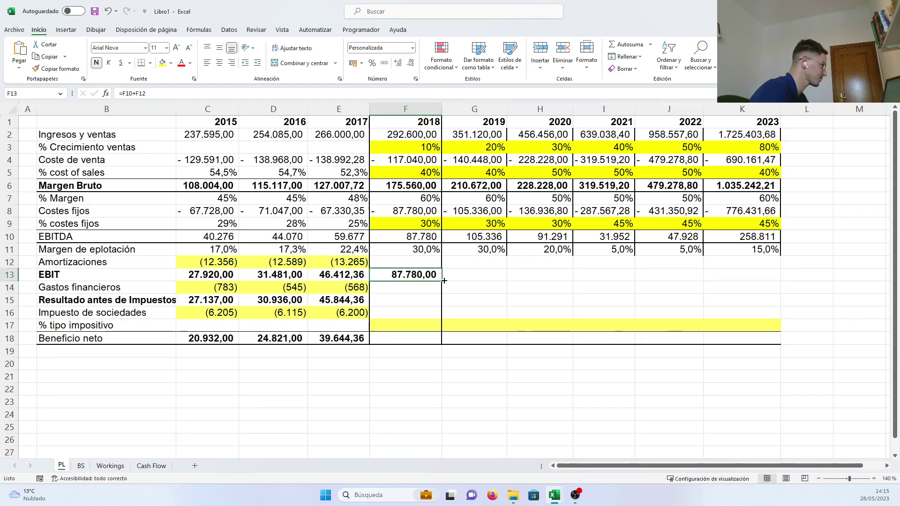
{"action": "left_click_drag", "start_coordinate": [444, 281], "coordinate": [771, 280]}
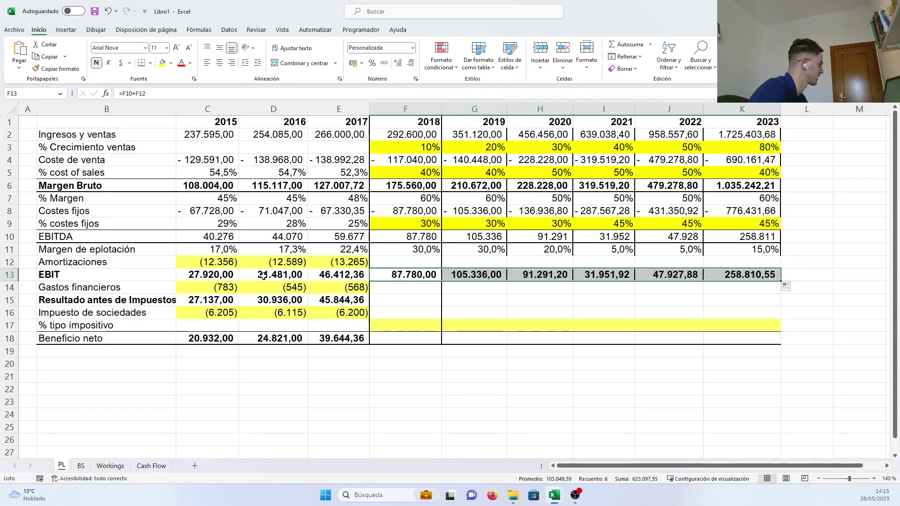
Step: Calculate the 2018 Resultado antes de Impuestos in F15 with =F13+F14 and fill it across through 2023
{"action": "left_click", "coordinate": [379, 299]}
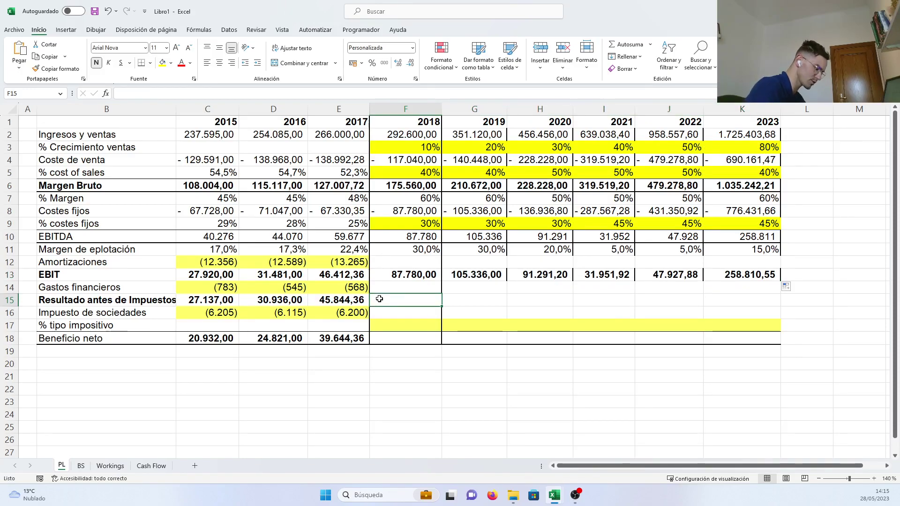
{"action": "type", "text": "="}
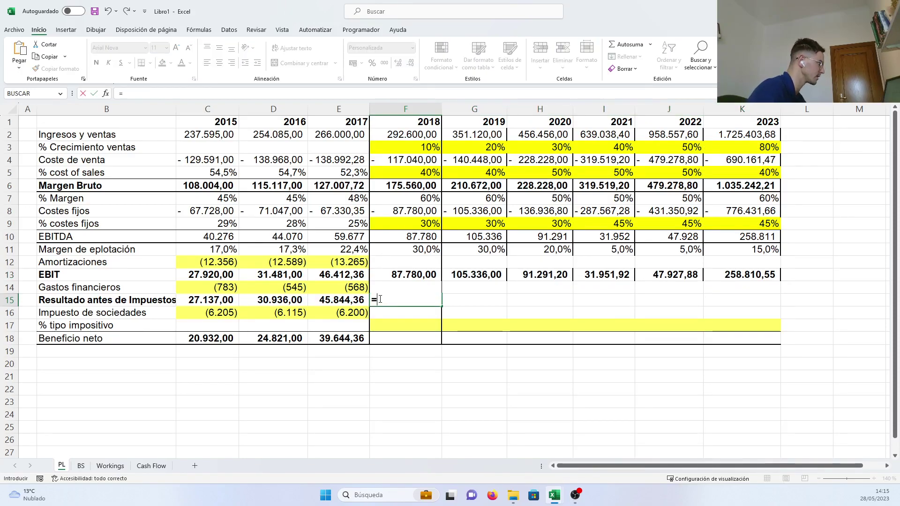
{"action": "left_click", "coordinate": [393, 275]}
{"action": "type", "text": "+"}
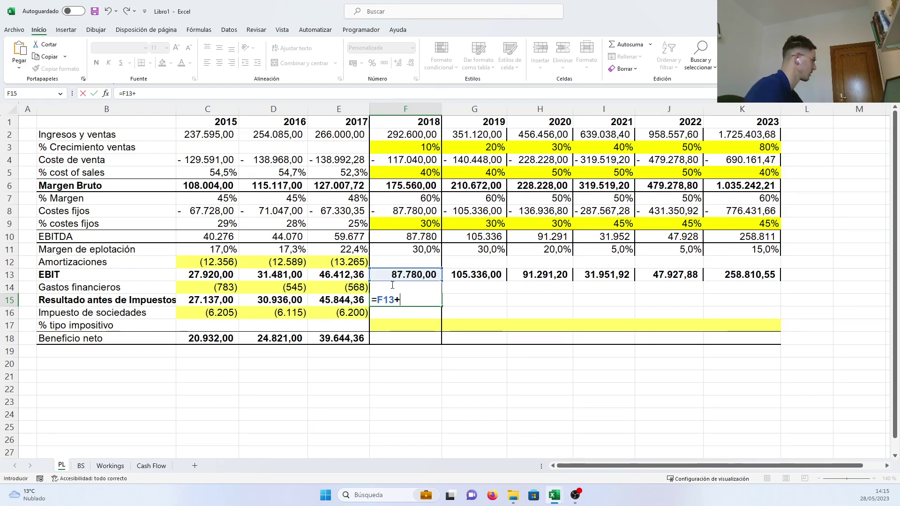
{"action": "type", "text": "F14"}
{"action": "key", "text": "Return"}
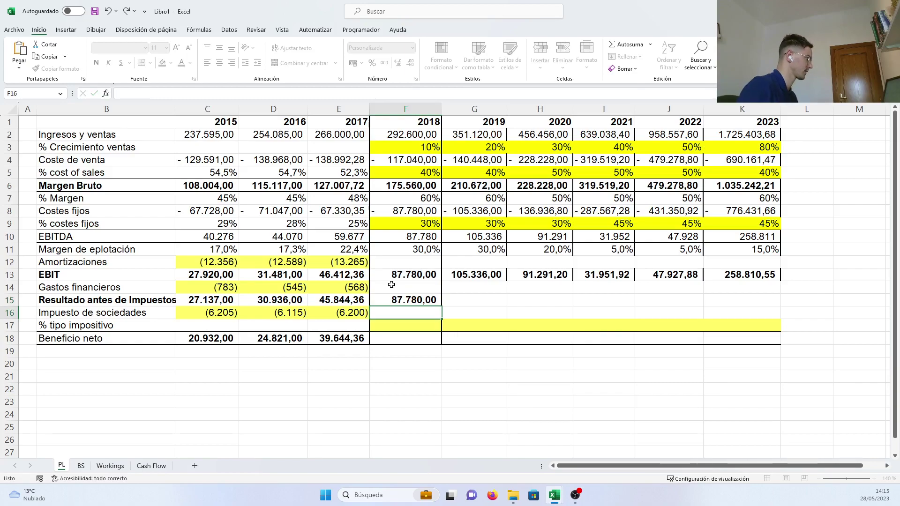
{"action": "left_click", "coordinate": [417, 300]}
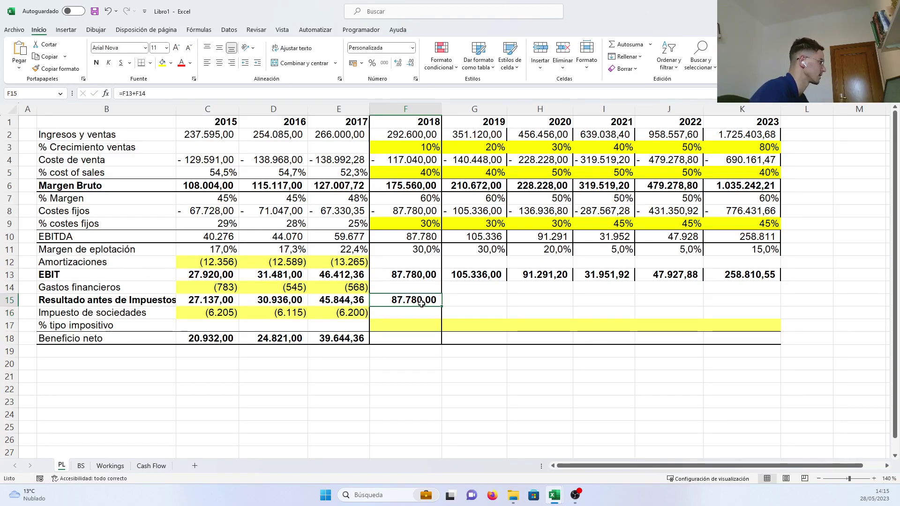
{"action": "left_click_drag", "start_coordinate": [443, 307], "coordinate": [769, 303]}
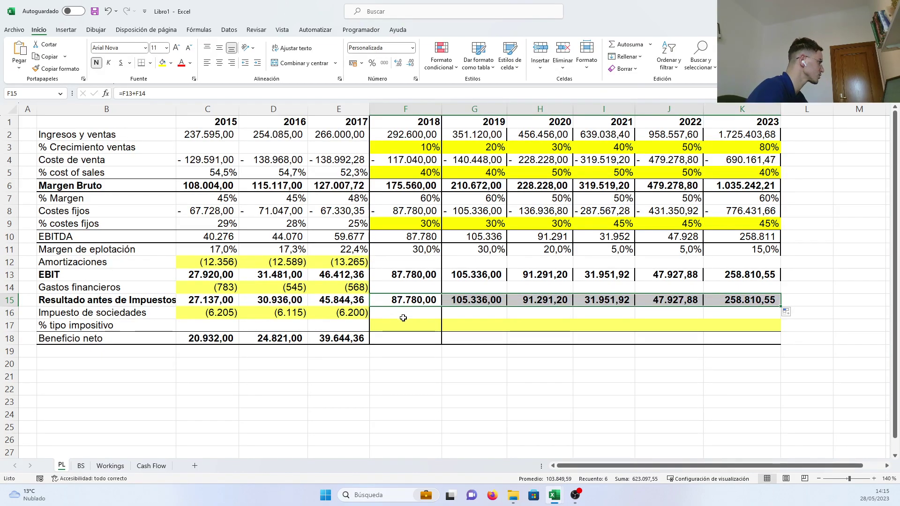
Step: Enter the % tipo impositivo as 15% for 2018 and 2019 and 25% for 2020 through 2023
{"action": "mouse_move", "coordinate": [400, 323]}
{"action": "left_mouse_down"}
{"action": "mouse_move", "coordinate": [730, 327]}
{"action": "mouse_move", "coordinate": [417, 328]}
{"action": "left_mouse_up"}
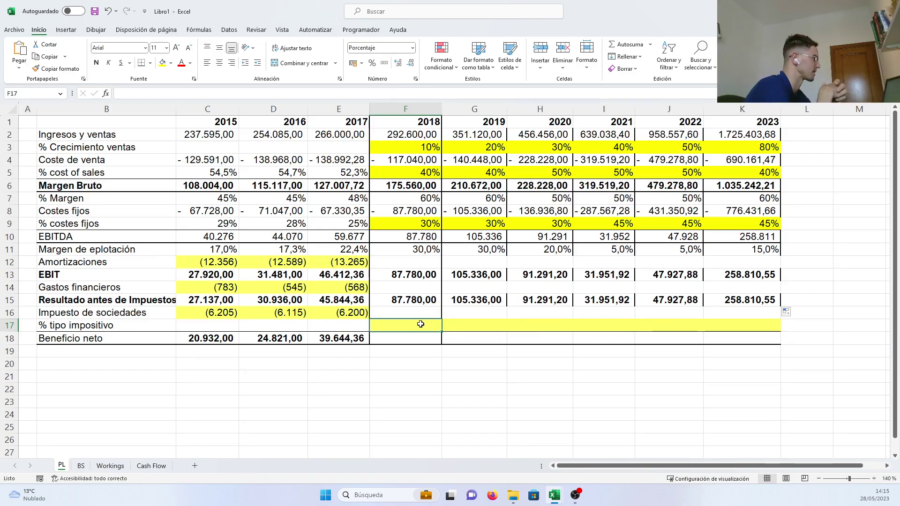
{"action": "type", "text": "15"}
{"action": "key", "text": "Tab"}
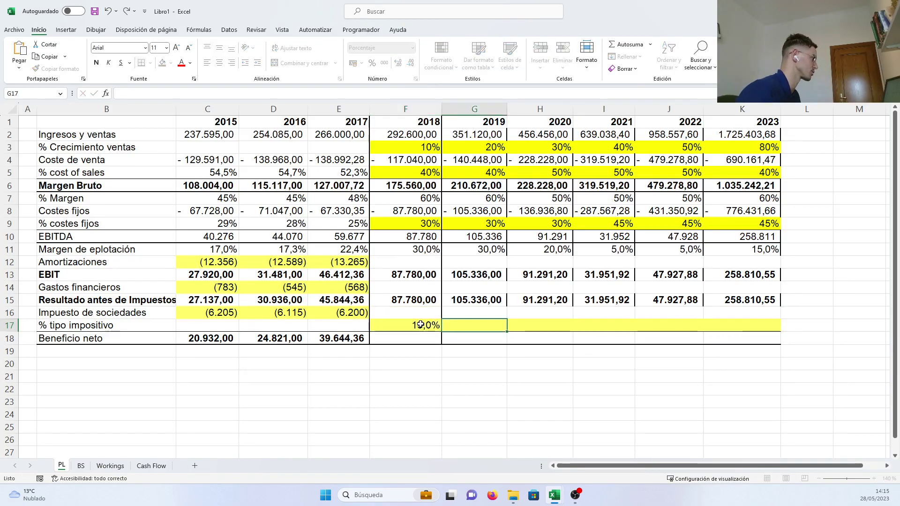
{"action": "type", "text": "15"}
{"action": "key", "text": "Tab"}
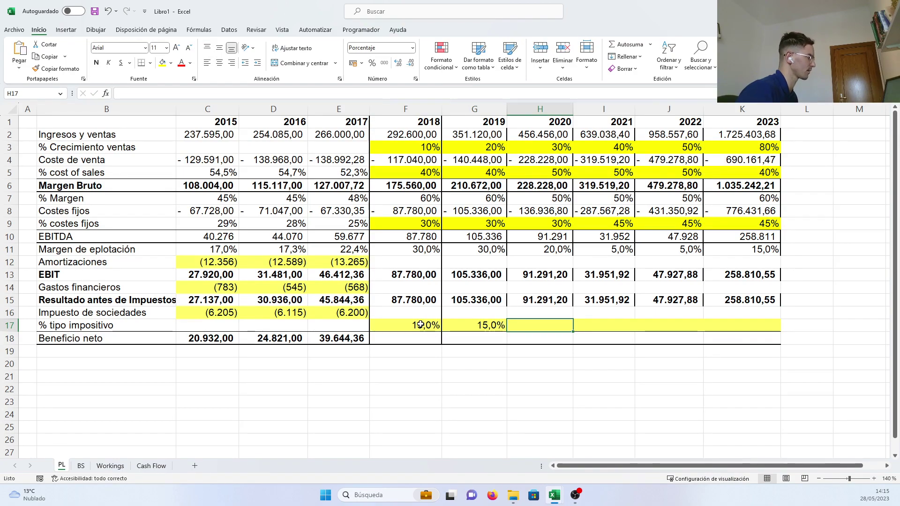
{"action": "type", "text": "25"}
{"action": "key", "text": "Tab"}
{"action": "type", "text": "25"}
{"action": "key", "text": "Tab"}
{"action": "type", "text": "25"}
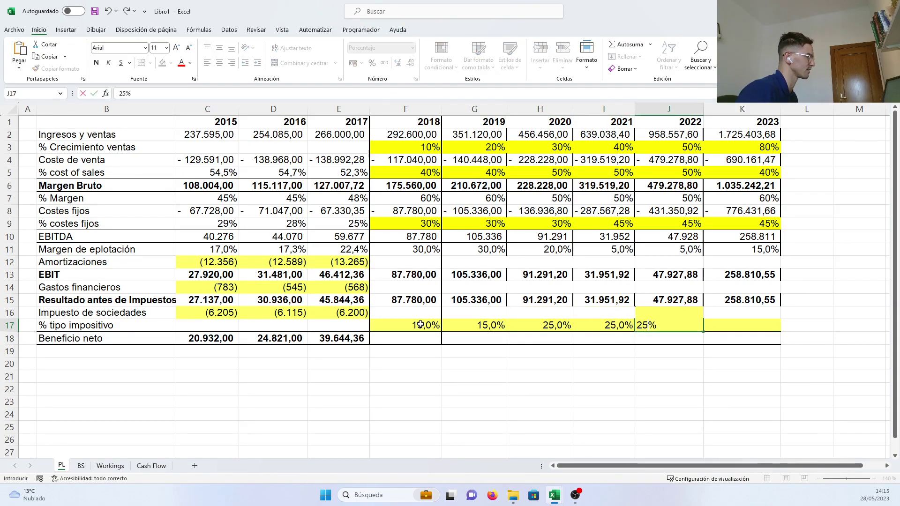
{"action": "key", "text": "Tab"}
{"action": "type", "text": "25"}
{"action": "key", "text": "Down"}
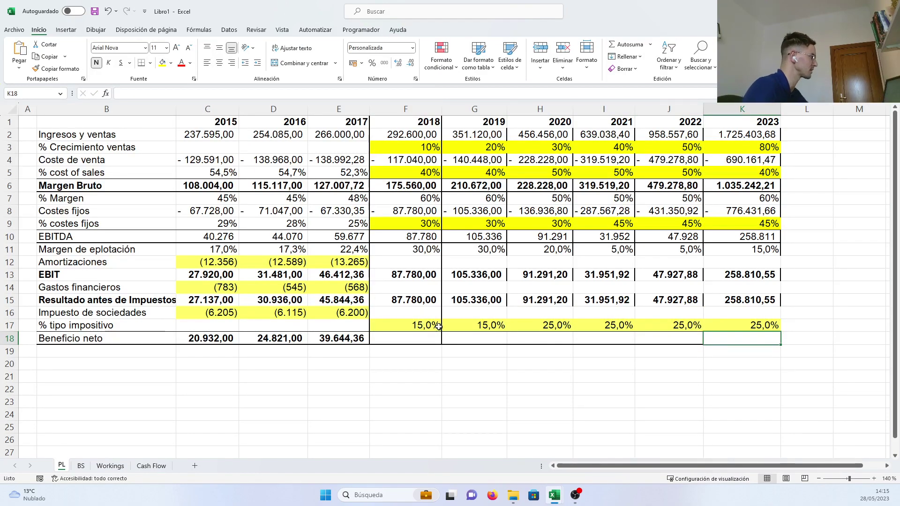
Step: Calculate the 2018 Impuesto de sociedades in F16 with =SI(F15>0;F15*-F17;0) and fill it across through 2023
{"action": "left_click", "coordinate": [417, 315]}
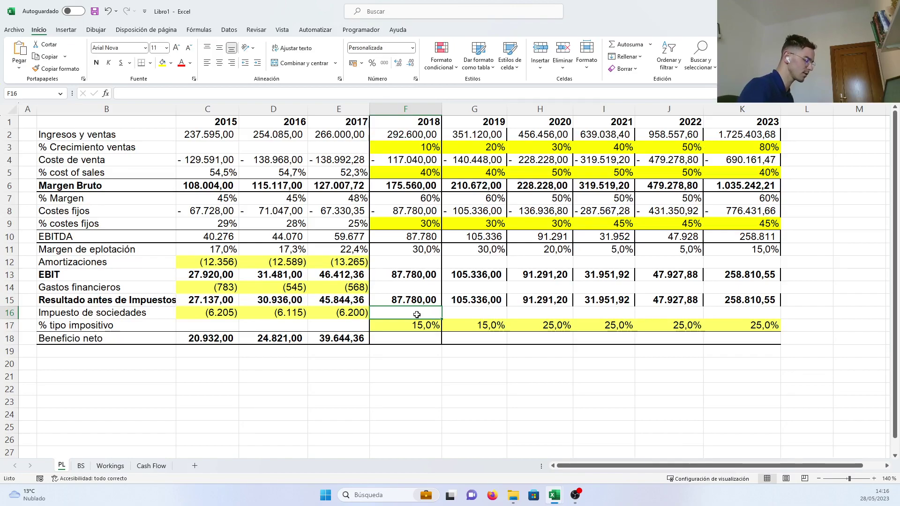
{"action": "type", "text": "=SI"}
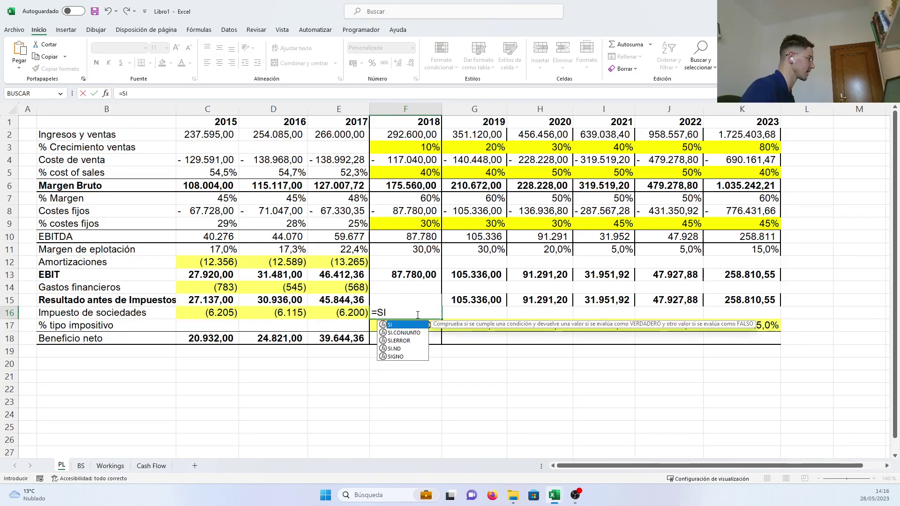
{"action": "type", "text": "("}
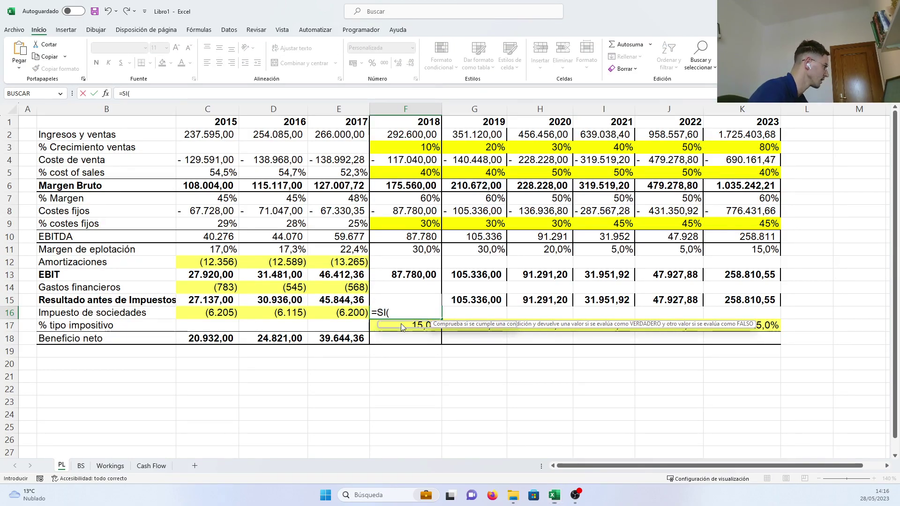
{"action": "left_click", "coordinate": [406, 298]}
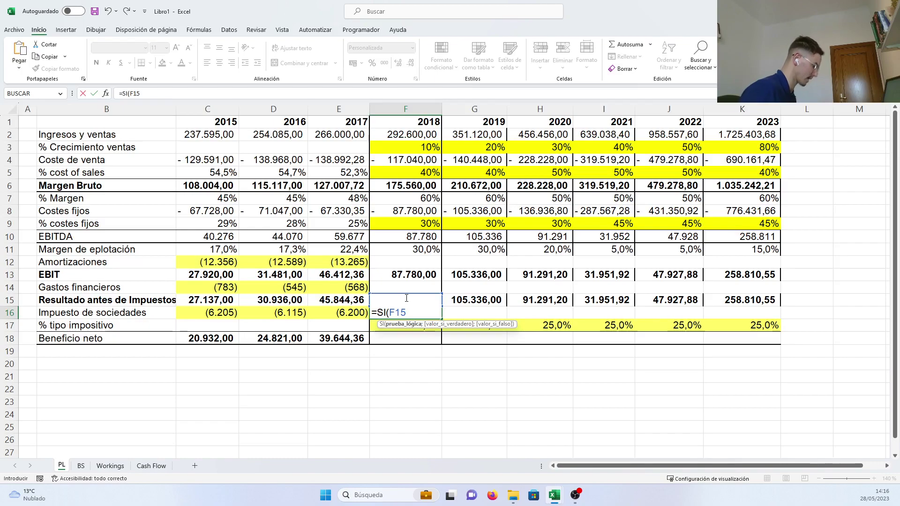
{"action": "type", "text": ">0"}
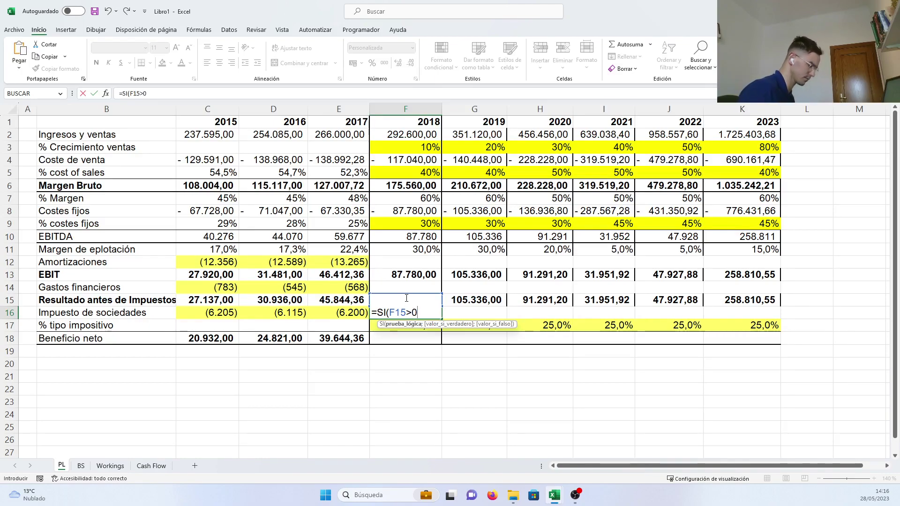
{"action": "type", "text": ";F"}
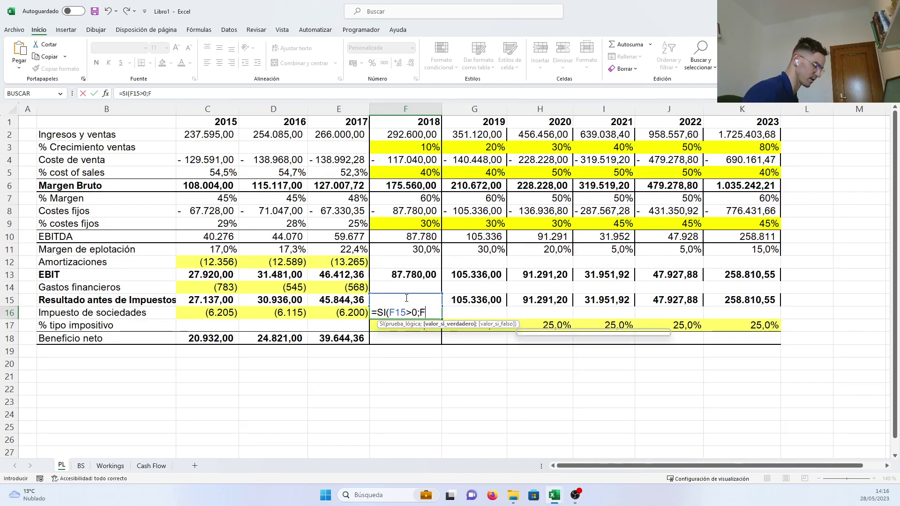
{"action": "left_click", "coordinate": [406, 298]}
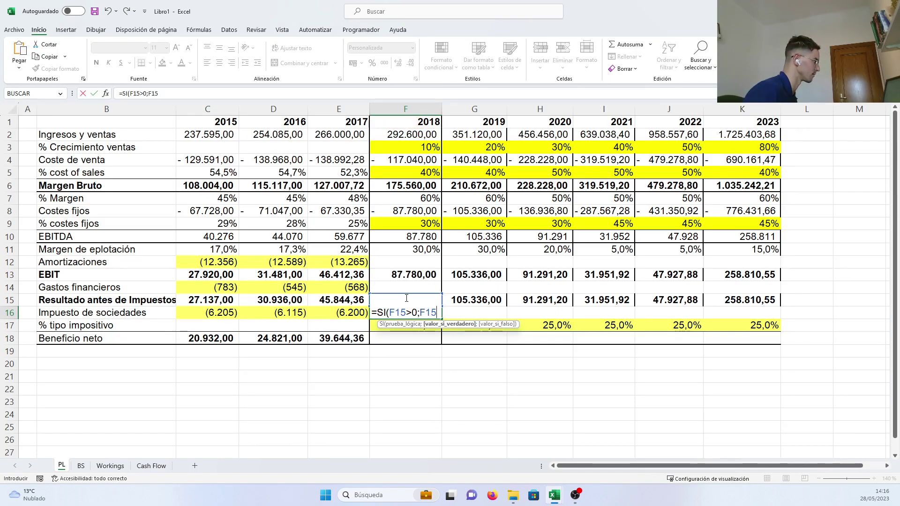
{"action": "type", "text": "*-"}
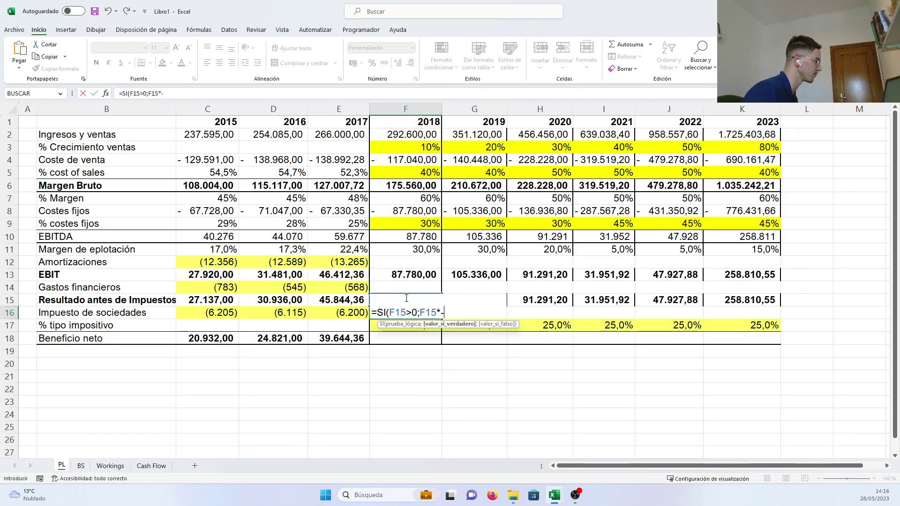
{"action": "left_click", "coordinate": [376, 328]}
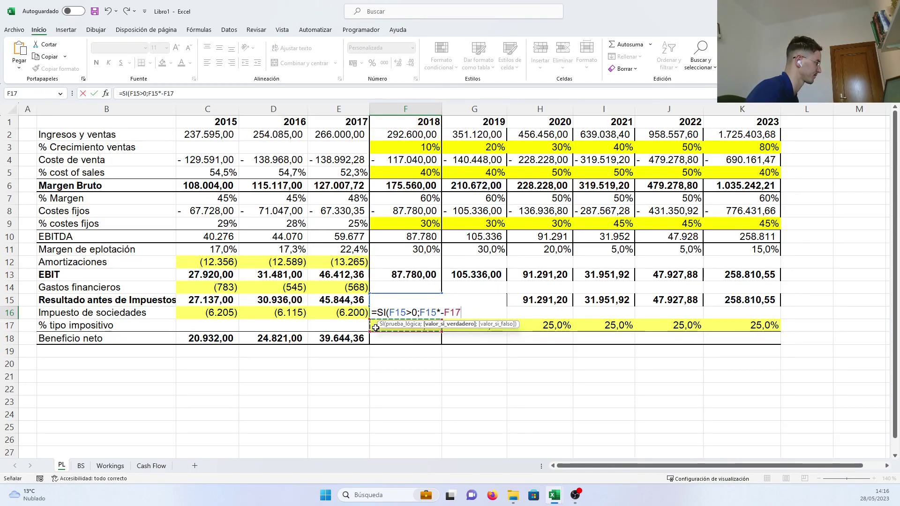
{"action": "type", "text": ";"}
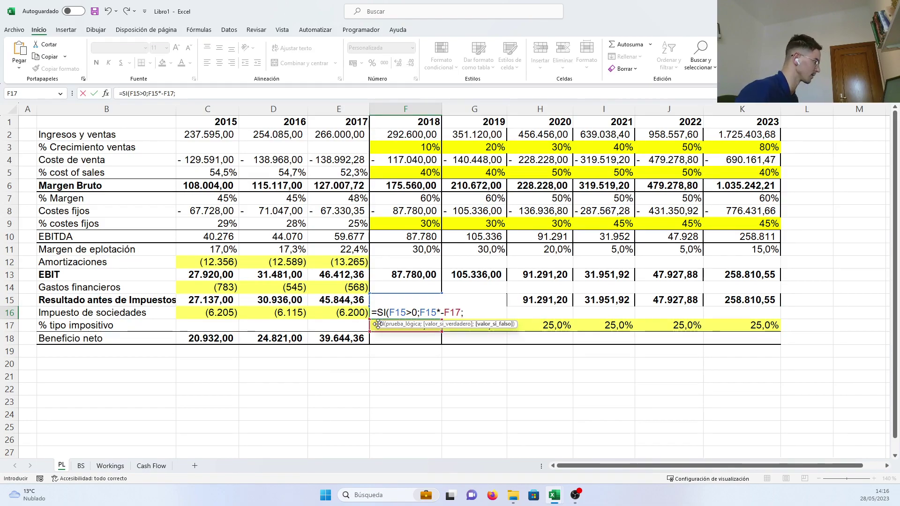
{"action": "type", "text": "0)"}
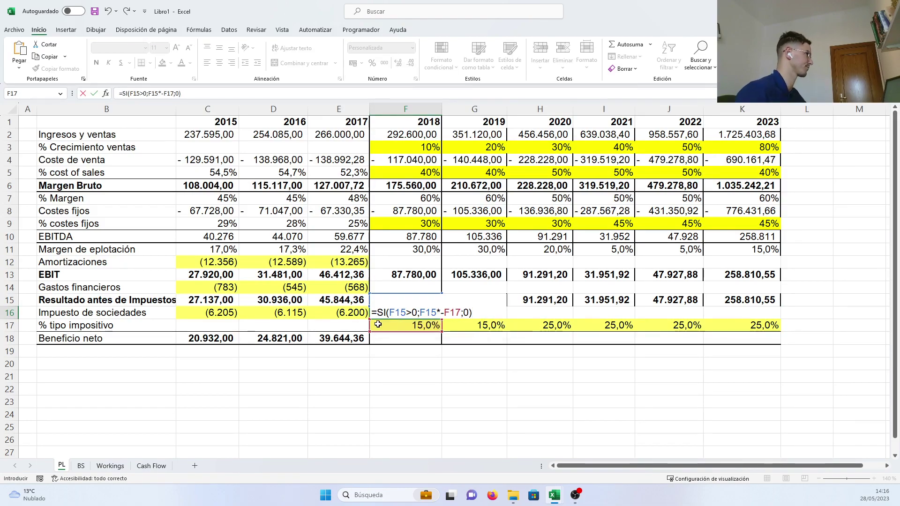
{"action": "key", "text": "Return"}
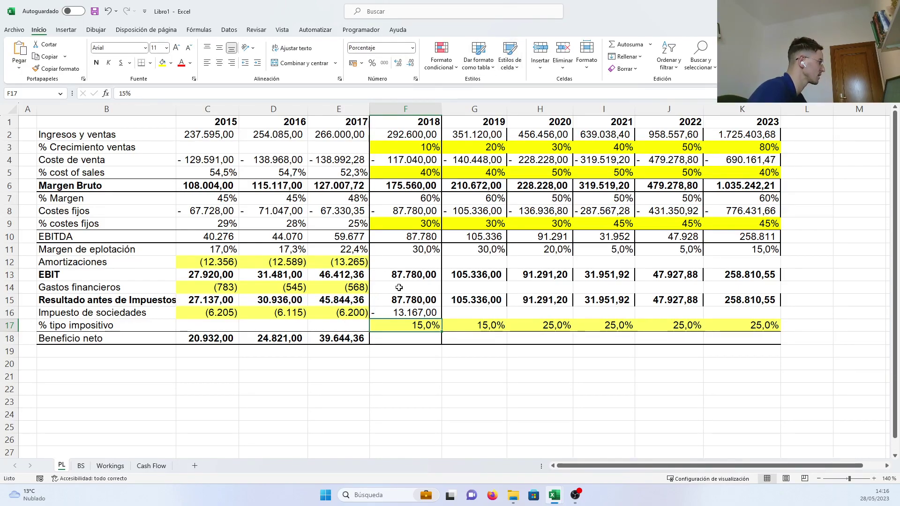
{"action": "left_click", "coordinate": [423, 311]}
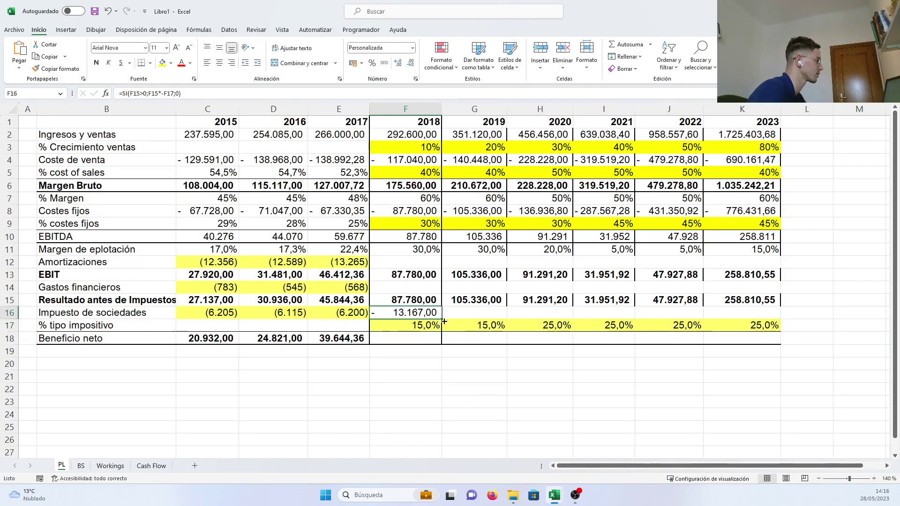
{"action": "left_click_drag", "start_coordinate": [442, 318], "coordinate": [749, 311]}
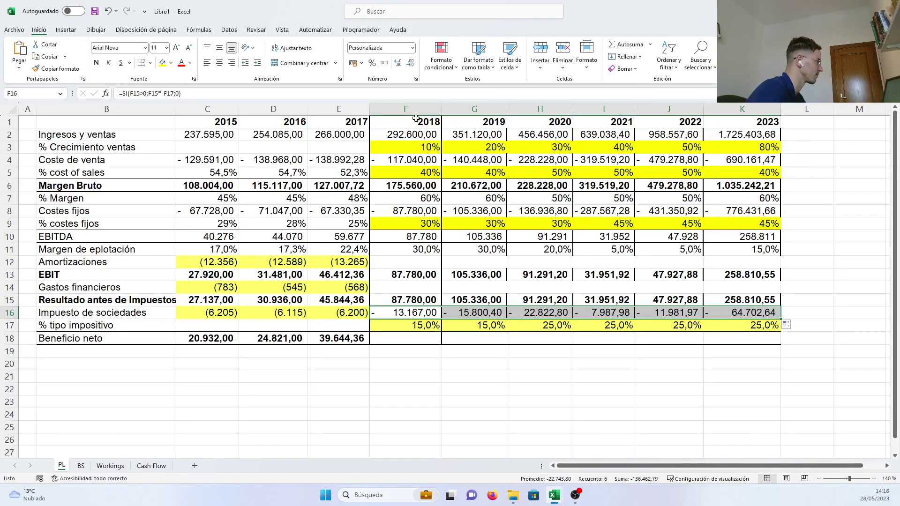
Step: Test the 2018 tax formula by setting the 2018 % cost of sales to 60% and 80%, checking Impuesto de sociedades
{"action": "left_click", "coordinate": [408, 171]}
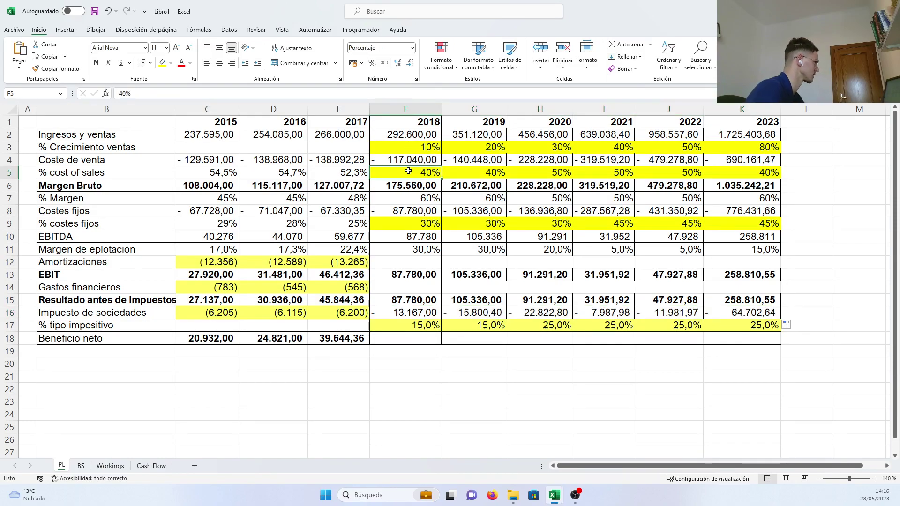
{"action": "type", "text": "60"}
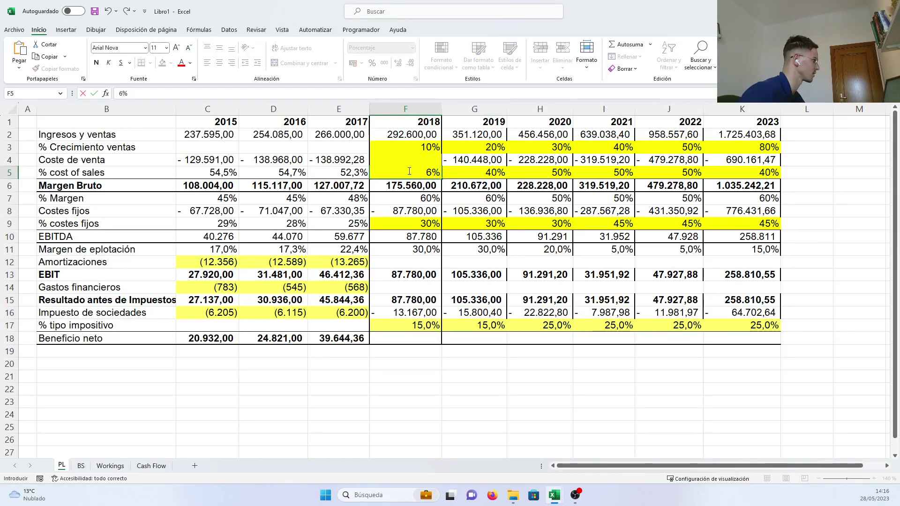
{"action": "key", "text": "Return"}
{"action": "left_click", "coordinate": [408, 171]}
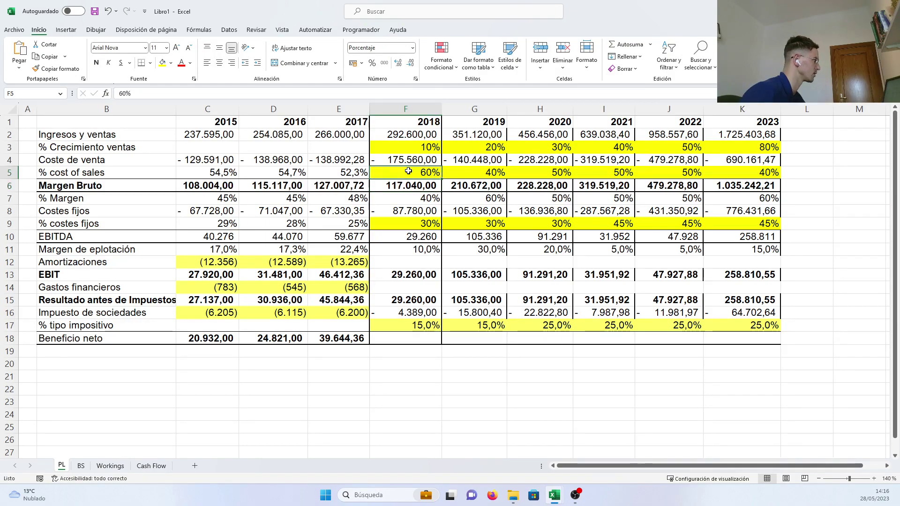
{"action": "type", "text": "80"}
{"action": "key", "text": "Return"}
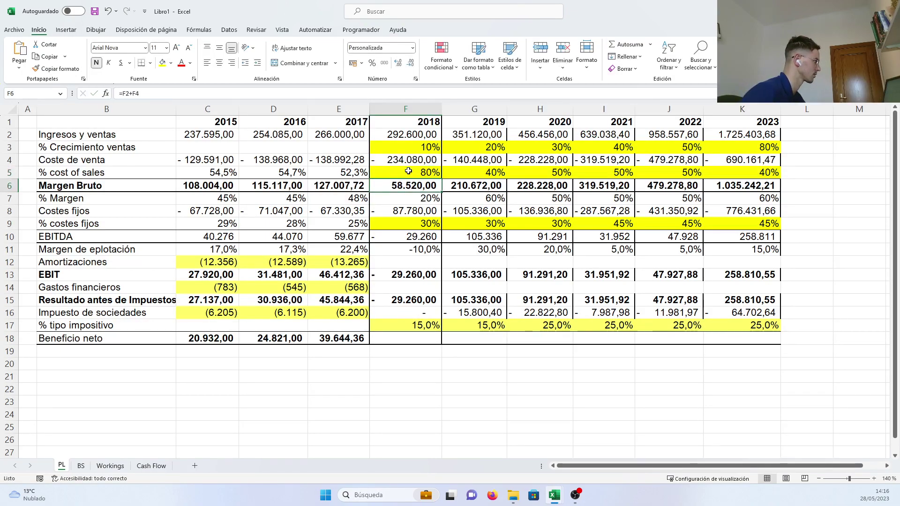
{"action": "left_click", "coordinate": [409, 172]}
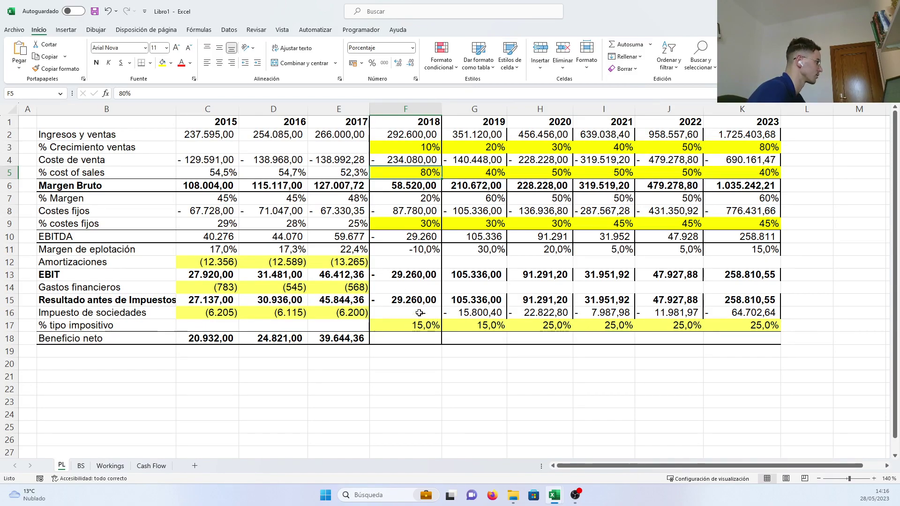
{"action": "left_click_drag", "start_coordinate": [419, 313], "coordinate": [473, 313]}
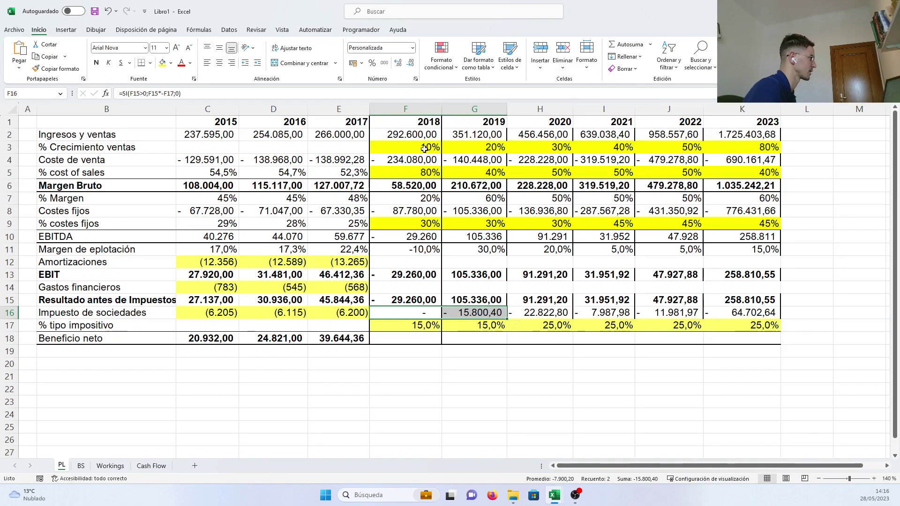
Step: Restore the 2018 % cost of sales in F5 to 40%
{"action": "left_click", "coordinate": [421, 174]}
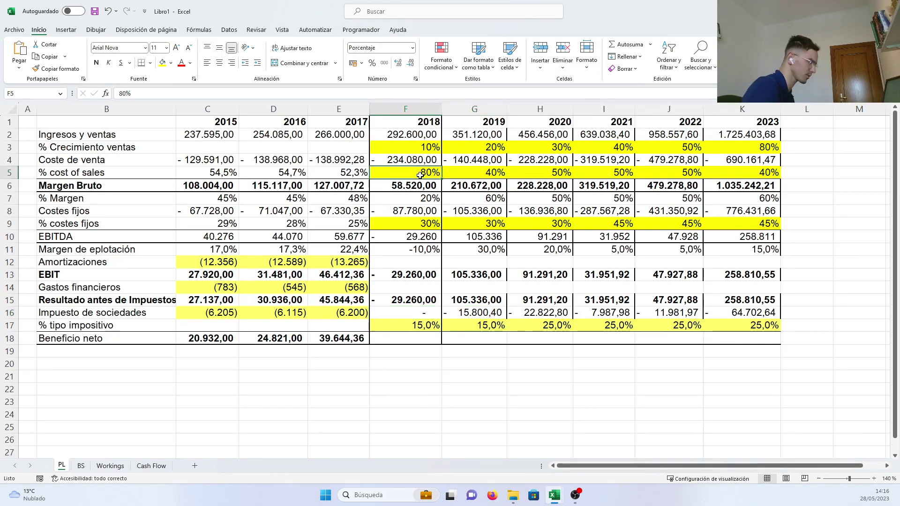
{"action": "type", "text": "40"}
{"action": "key", "text": "Return"}
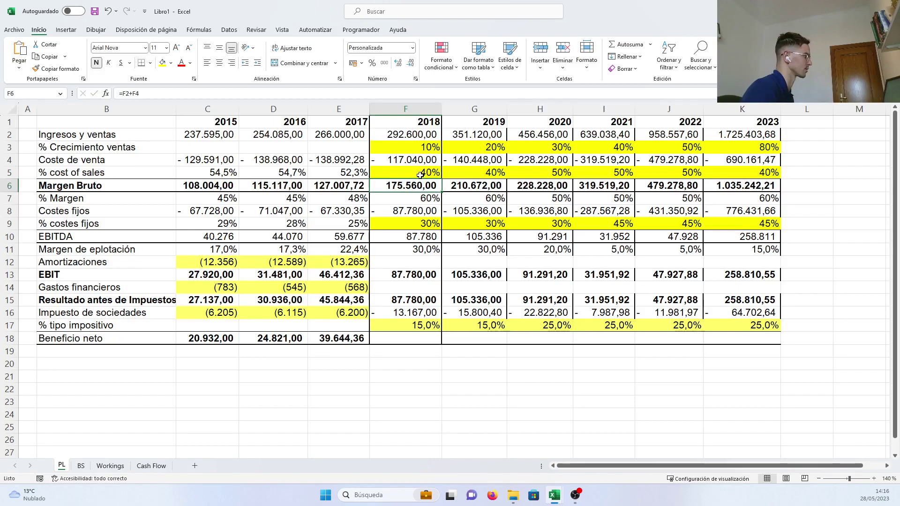
Step: Calculate the 2018 Beneficio neto in F18 with =F15+F16 and fill it across through 2023
{"action": "left_click", "coordinate": [396, 339]}
{"action": "type", "text": "="}
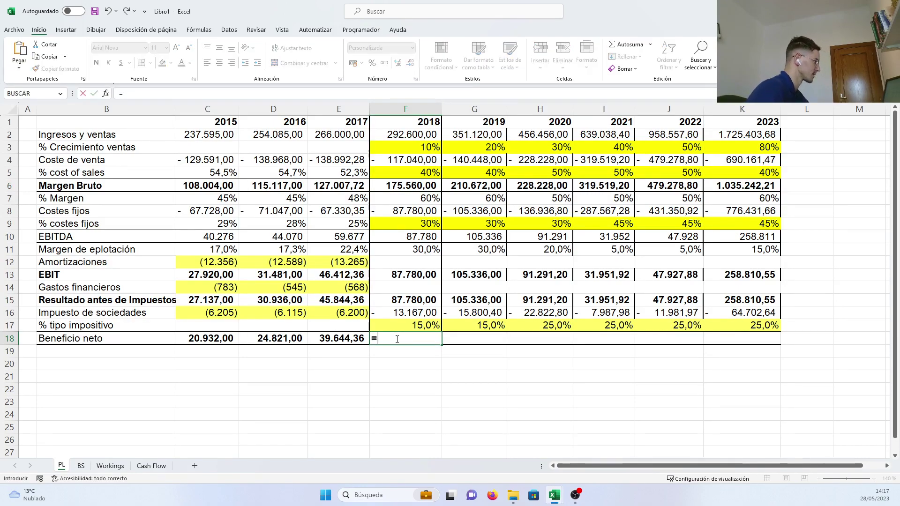
{"action": "left_click", "coordinate": [401, 301]}
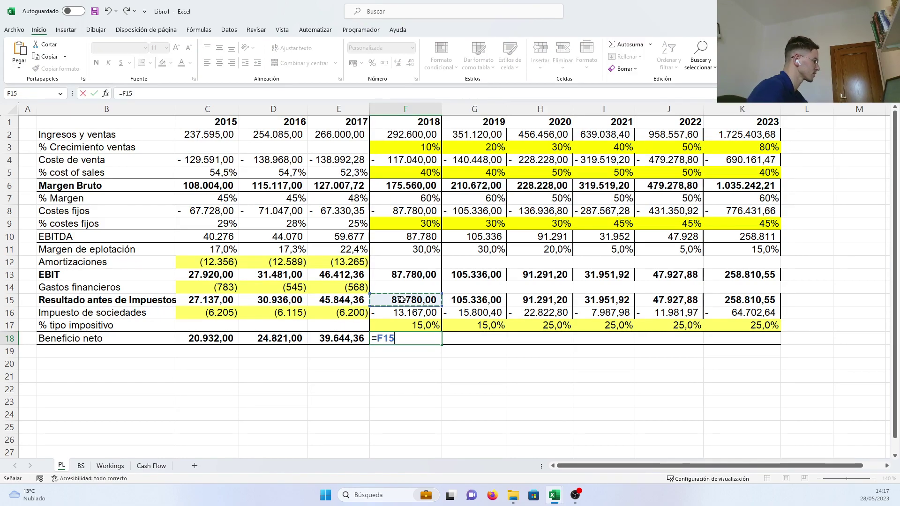
{"action": "type", "text": "+"}
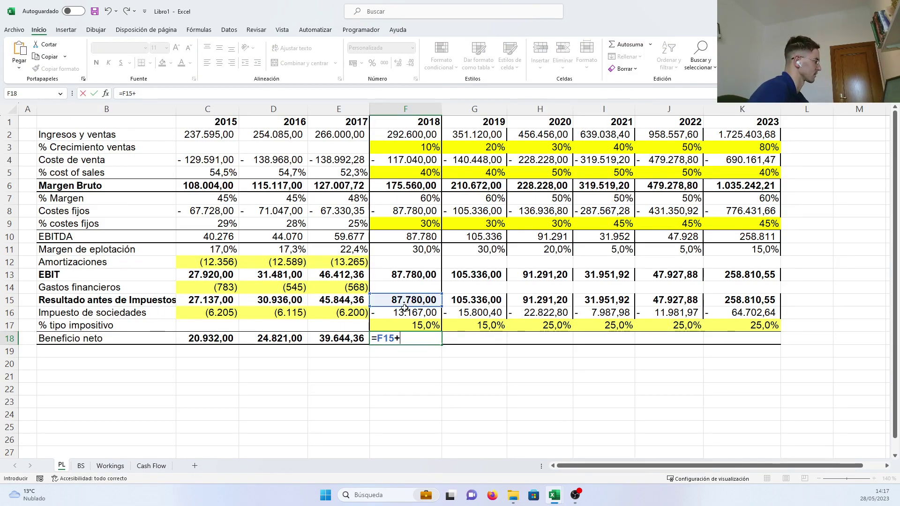
{"action": "left_click", "coordinate": [404, 311]}
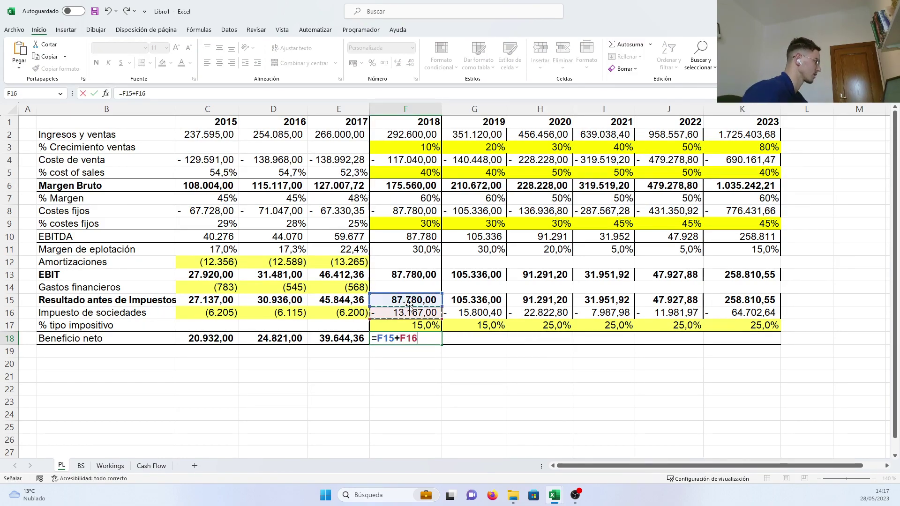
{"action": "key", "text": "Return"}
{"action": "left_click", "coordinate": [427, 340]}
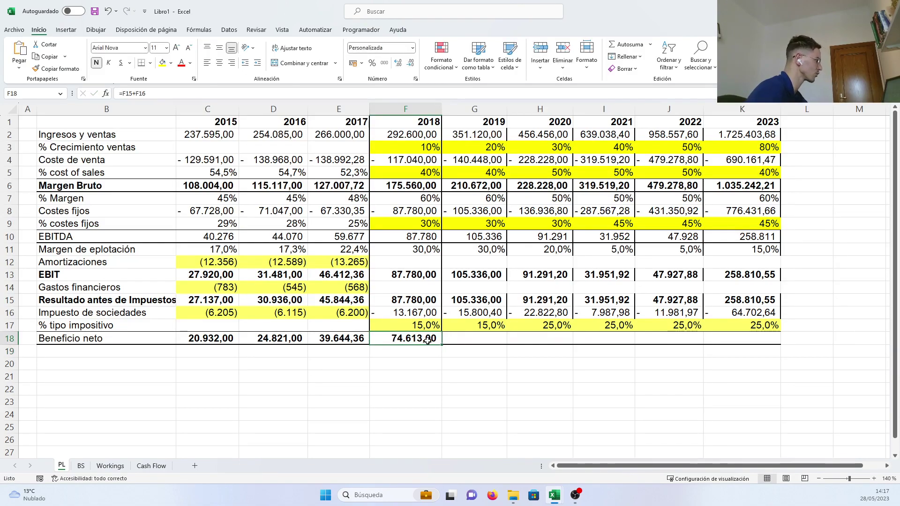
{"action": "left_click_drag", "start_coordinate": [440, 347], "coordinate": [779, 318]}
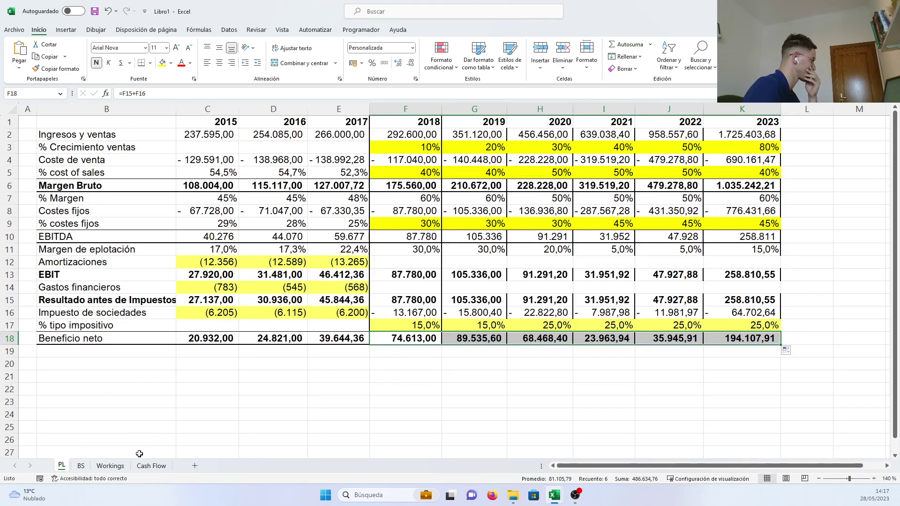
Step: On the Workings sheet, link the 2015 Inventarios in C5 to =BS!C10 and fill it across through 2017
{"action": "left_click", "coordinate": [110, 466]}
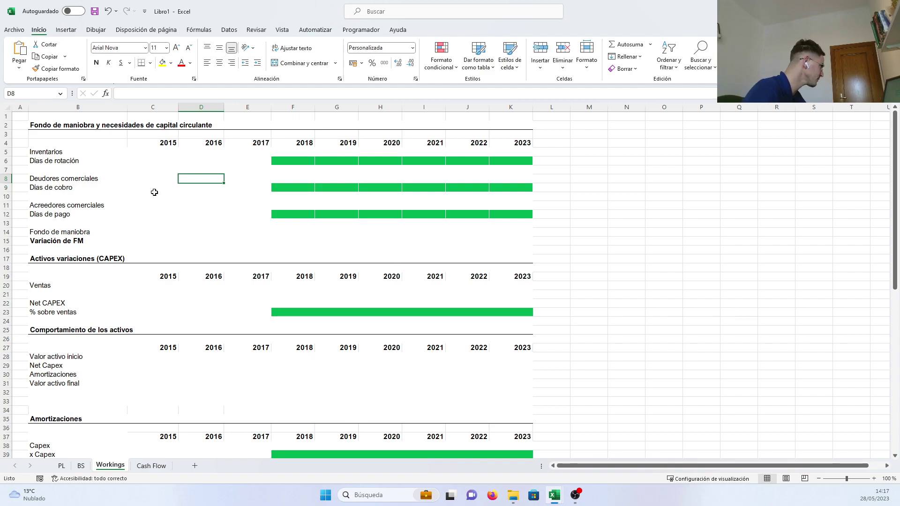
{"action": "left_click", "coordinate": [77, 126]}
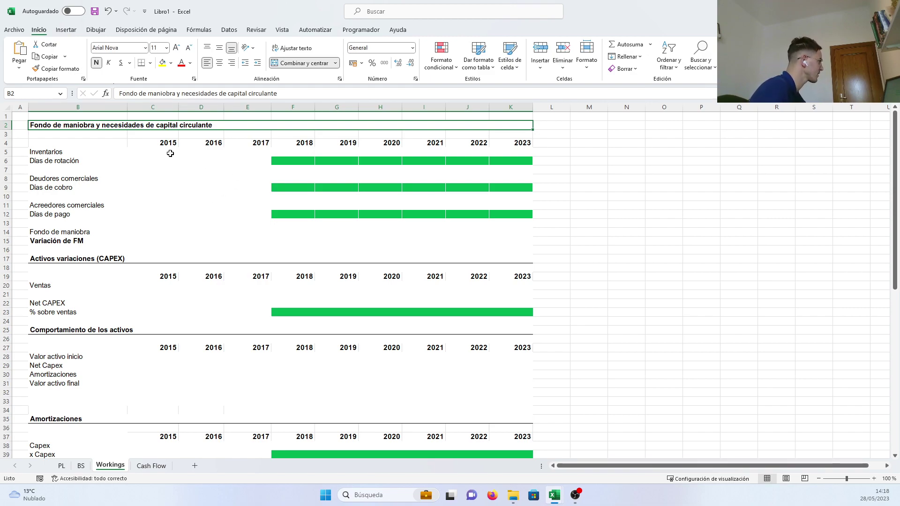
{"action": "left_click_drag", "start_coordinate": [105, 155], "coordinate": [148, 155]}
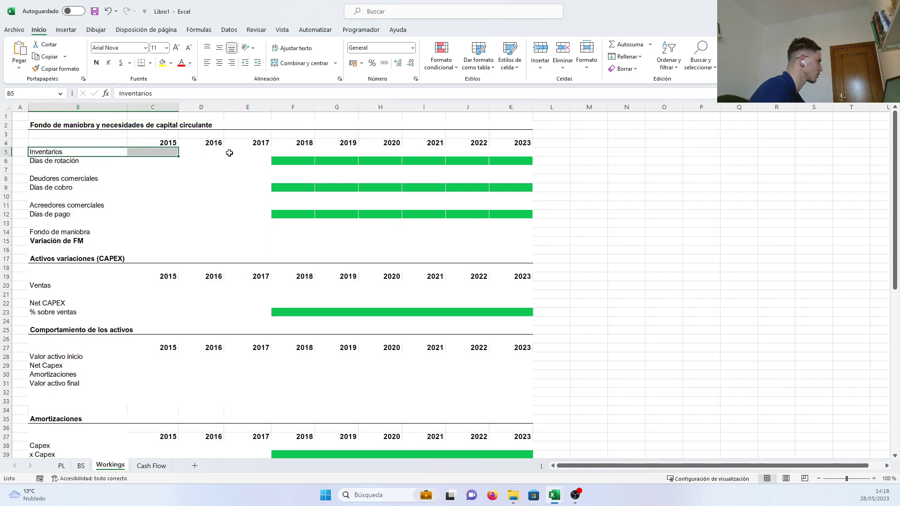
{"action": "left_click", "coordinate": [154, 152]}
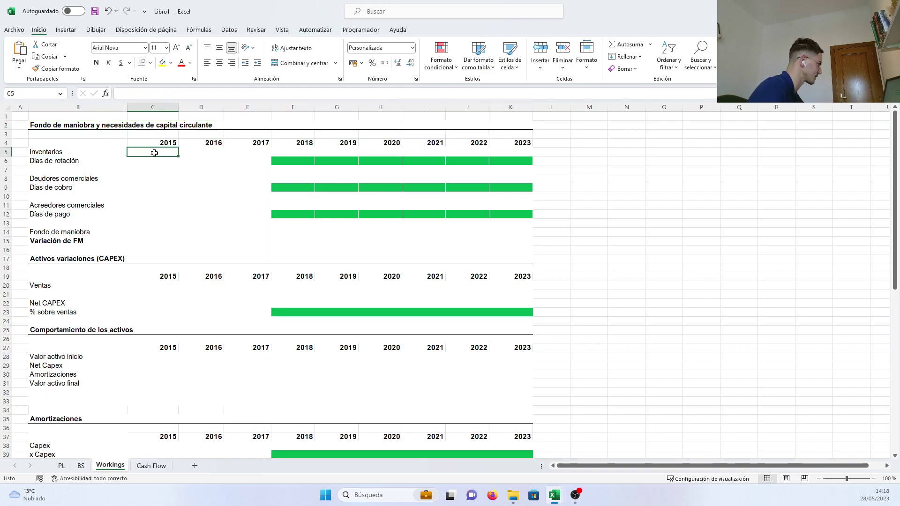
{"action": "type", "text": "="}
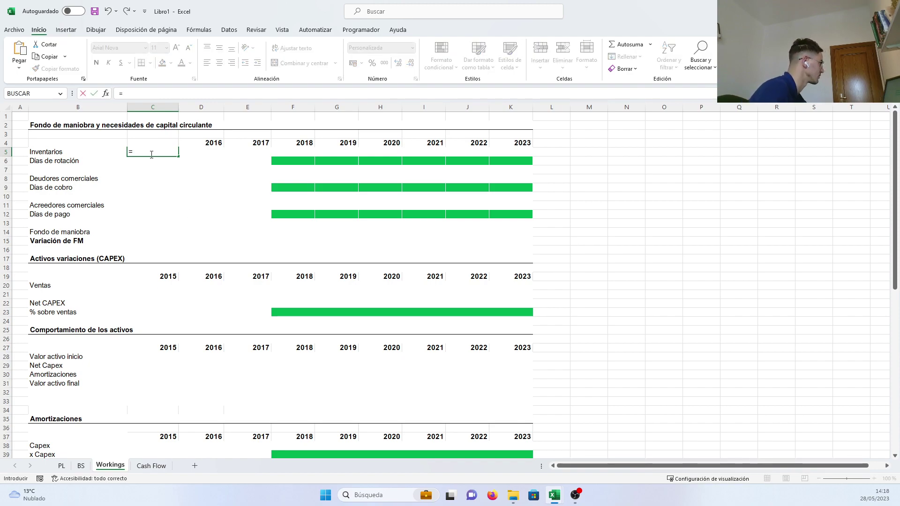
{"action": "left_click", "coordinate": [80, 466]}
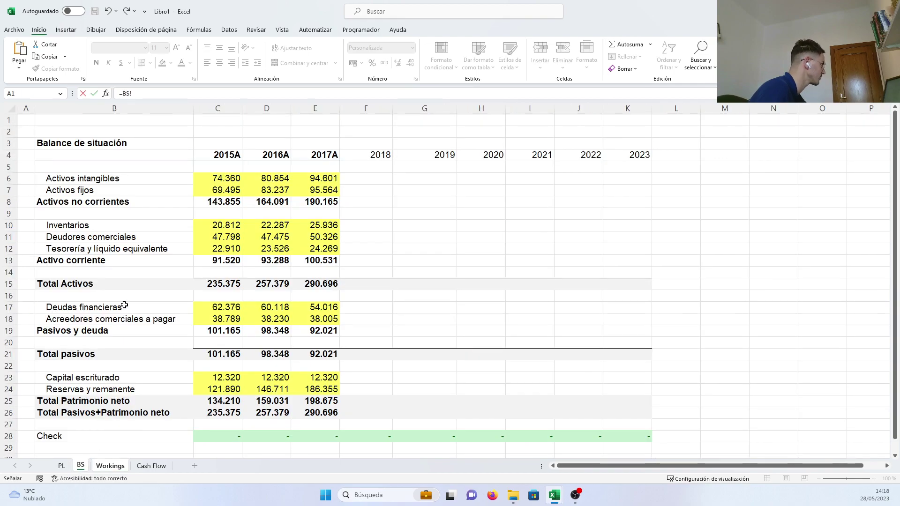
{"action": "left_click", "coordinate": [205, 225]}
{"action": "key", "text": "Return"}
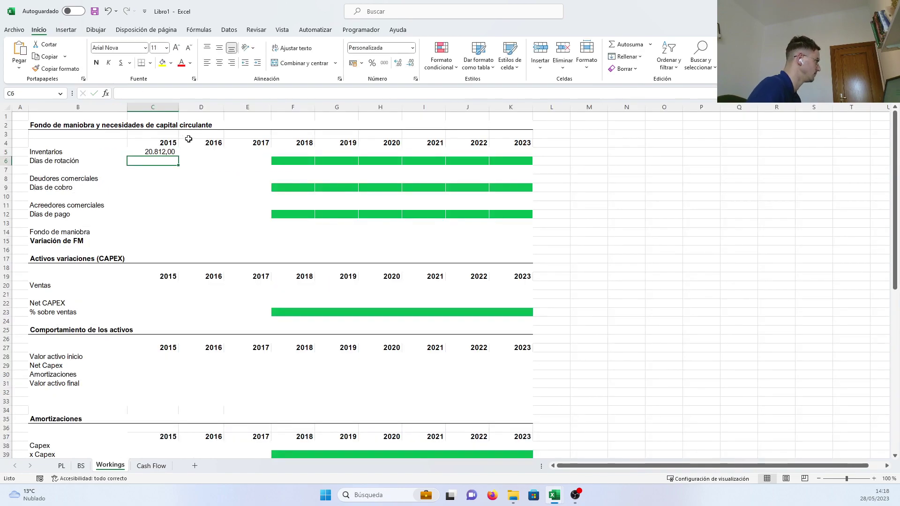
{"action": "left_click", "coordinate": [149, 150]}
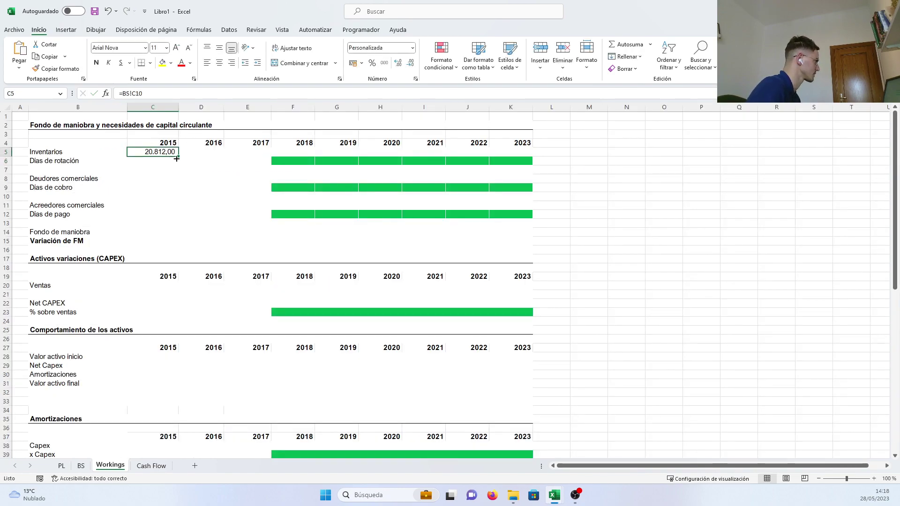
{"action": "left_click_drag", "start_coordinate": [178, 155], "coordinate": [252, 158]}
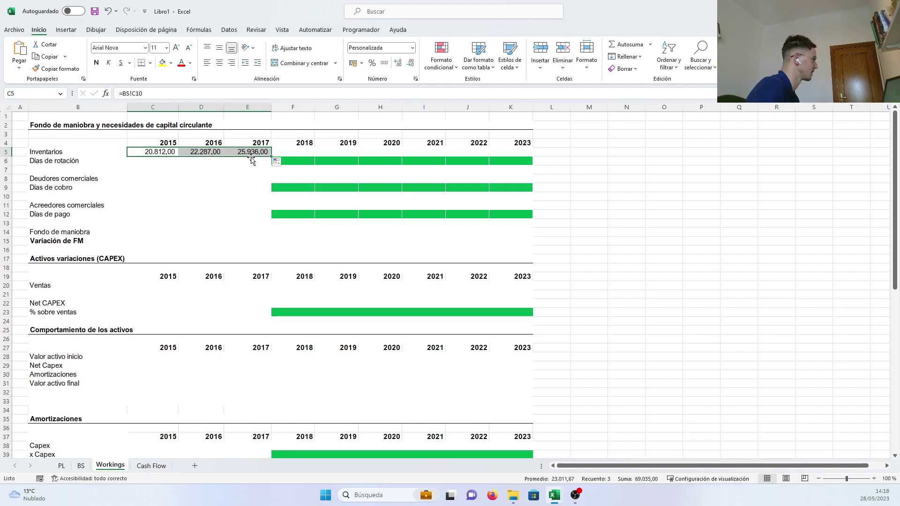
Step: Link the 2015 Deudores comerciales in C8 to =BS!C11 and fill it across through 2017
{"action": "left_click", "coordinate": [128, 178]}
{"action": "type", "text": "="}
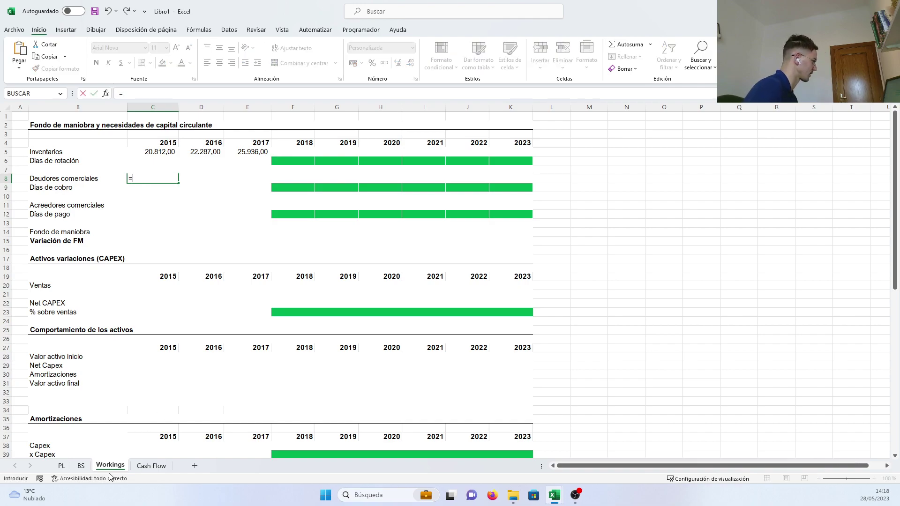
{"action": "left_click", "coordinate": [80, 465]}
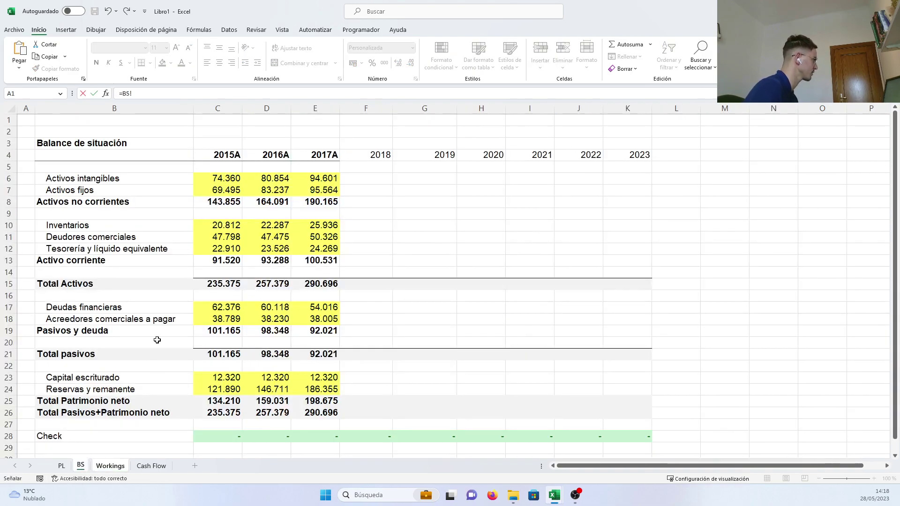
{"action": "left_click", "coordinate": [210, 235]}
{"action": "key", "text": "Return"}
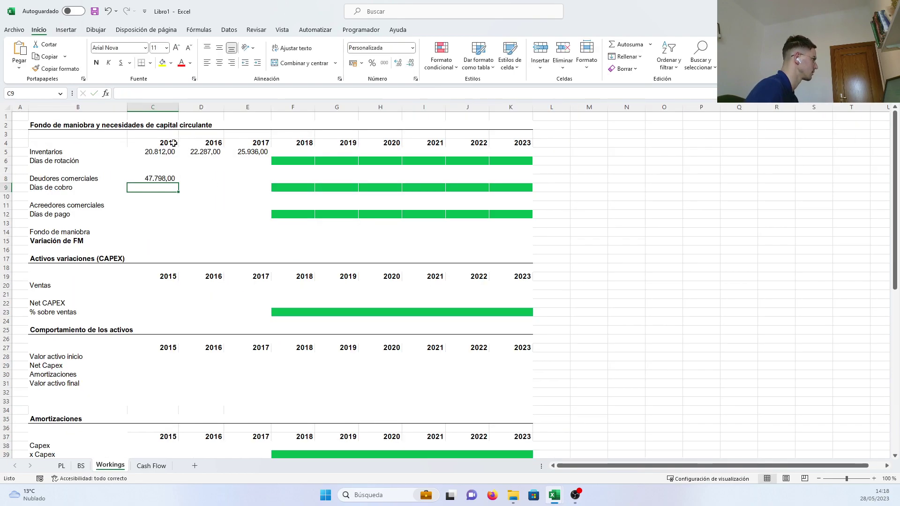
{"action": "left_click", "coordinate": [157, 177]}
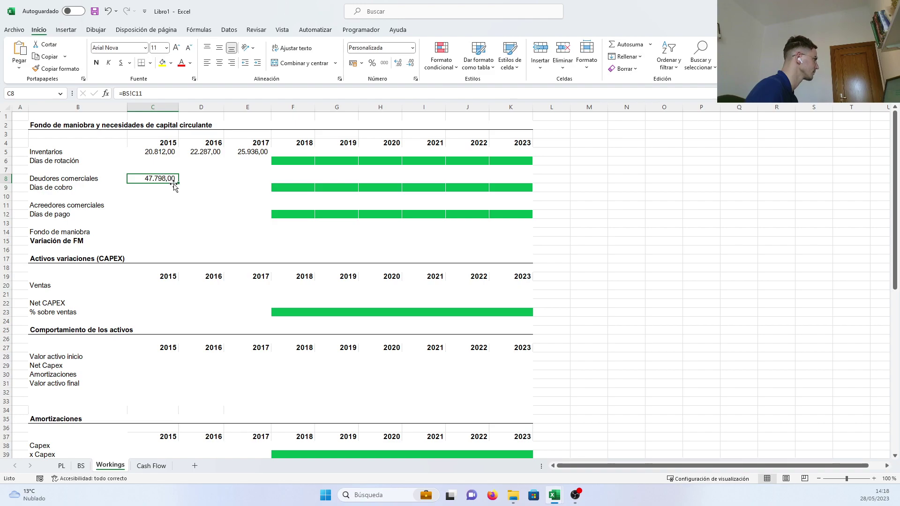
{"action": "left_click_drag", "start_coordinate": [178, 185], "coordinate": [264, 183]}
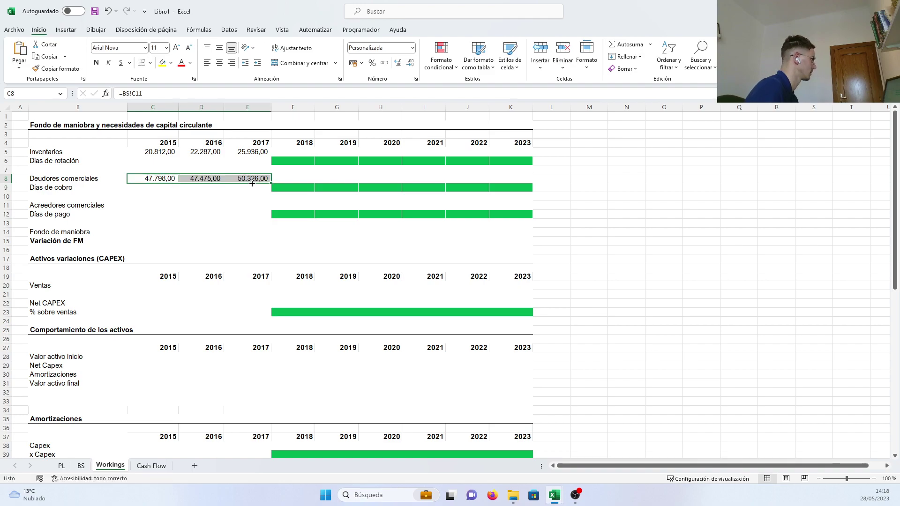
Step: Link the 2015 Acreedores comerciales in C11 to =BS!C18 and fill it across through 2017
{"action": "left_click", "coordinate": [138, 207]}
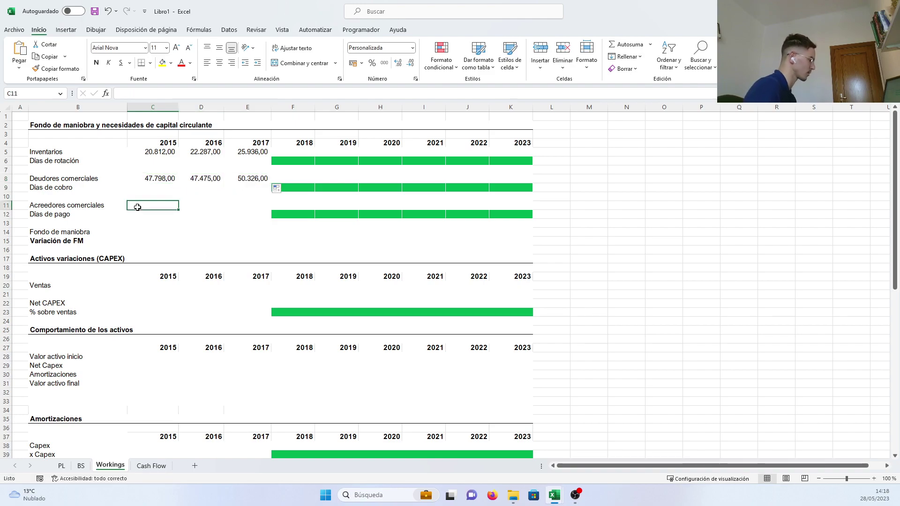
{"action": "type", "text": "=BS!"}
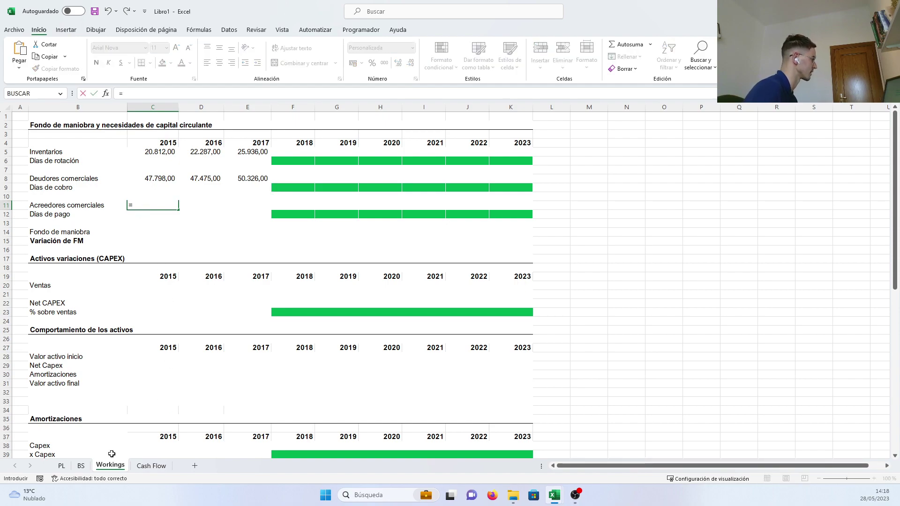
{"action": "left_click", "coordinate": [81, 466]}
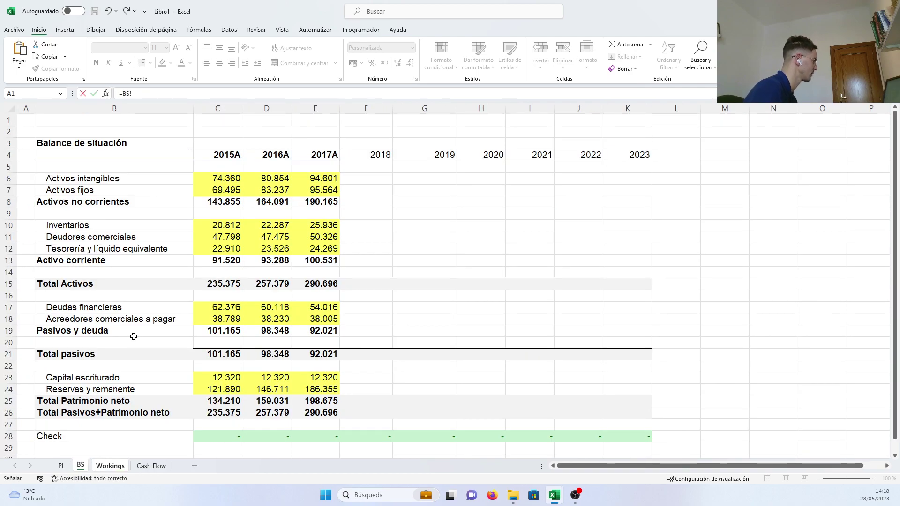
{"action": "left_click", "coordinate": [208, 319]}
{"action": "key", "text": "Return"}
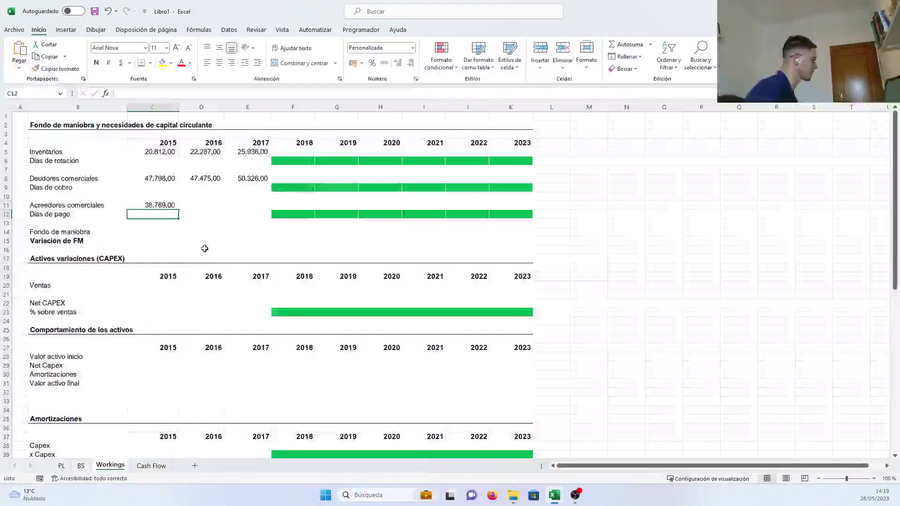
{"action": "left_click", "coordinate": [166, 205]}
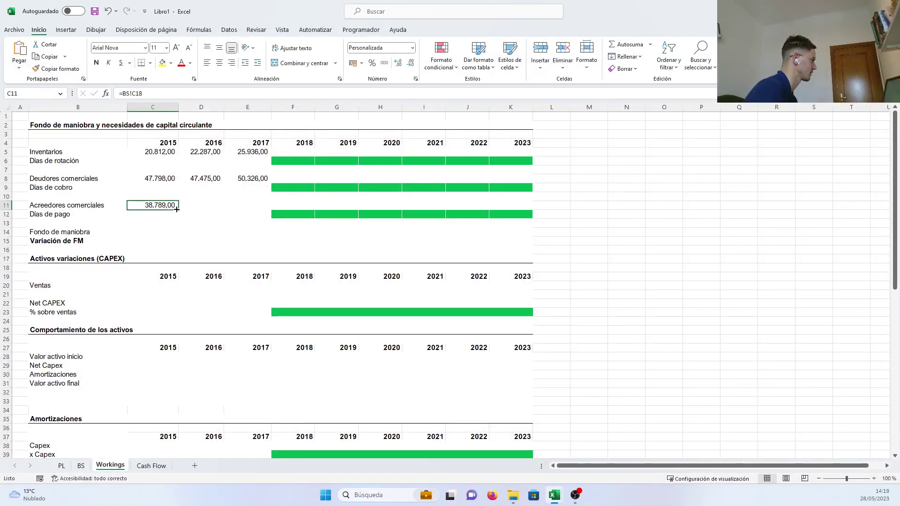
{"action": "left_click_drag", "start_coordinate": [178, 209], "coordinate": [263, 209]}
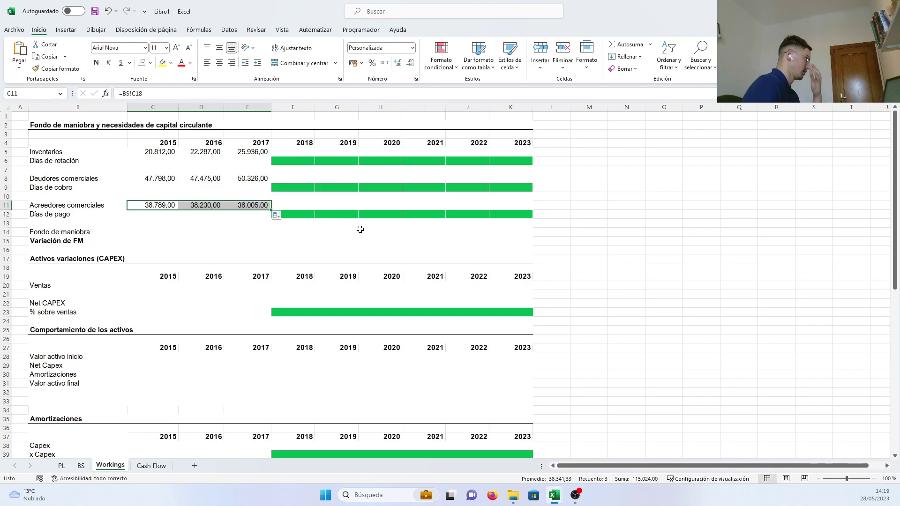
{"action": "left_click", "coordinate": [360, 231]}
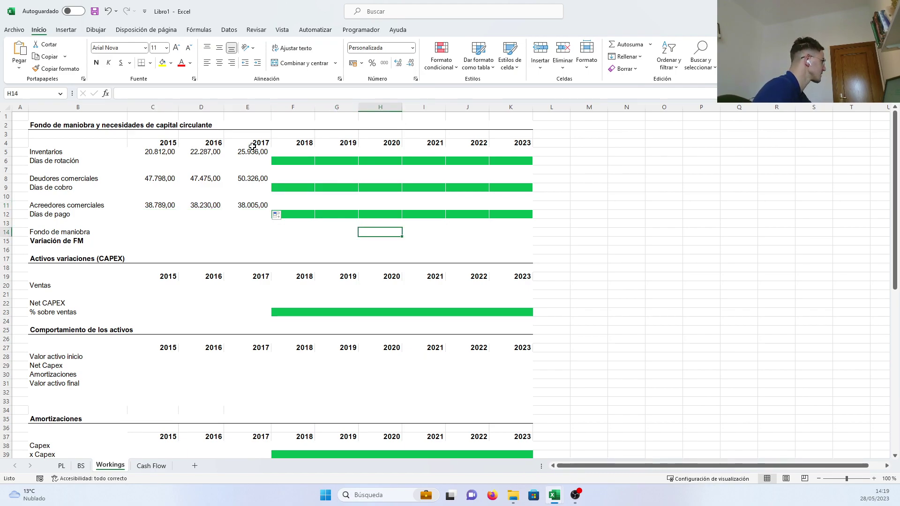
{"action": "left_click", "coordinate": [192, 178]}
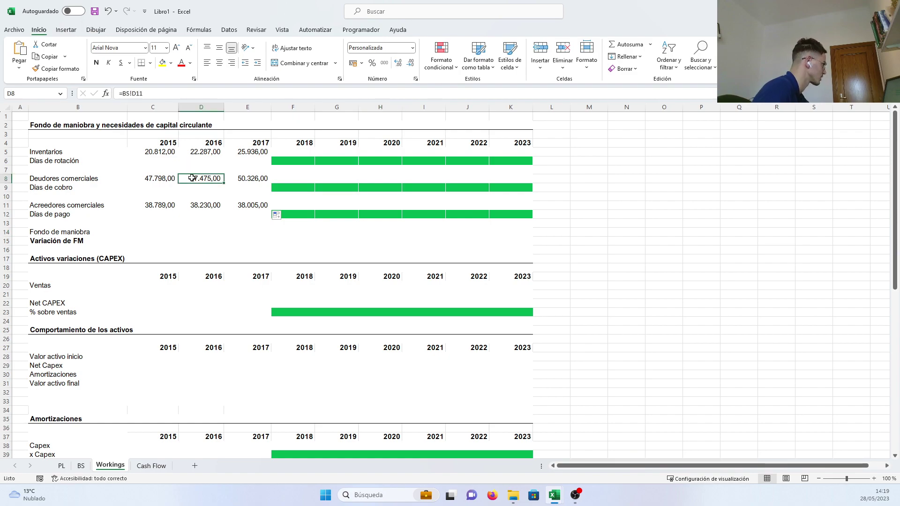
{"action": "left_click", "coordinate": [199, 202]}
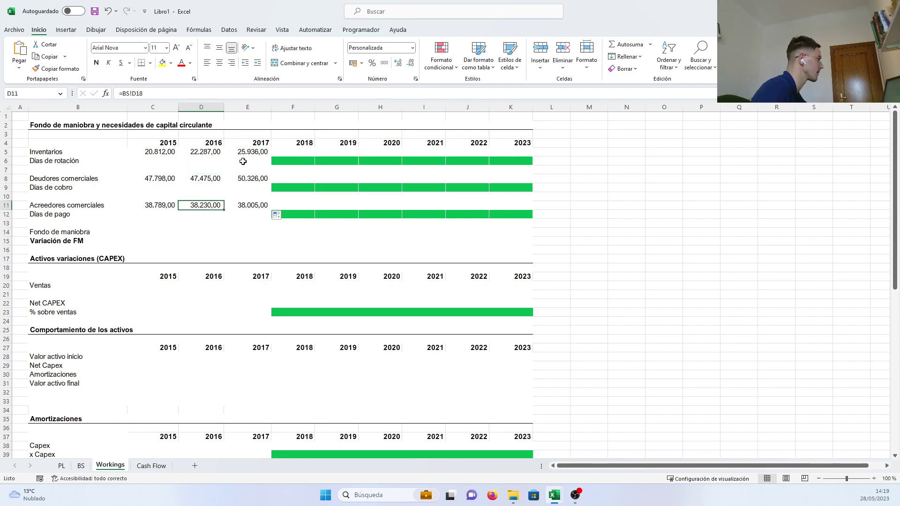
{"action": "left_click", "coordinate": [284, 151]}
{"action": "left_click", "coordinate": [319, 151]}
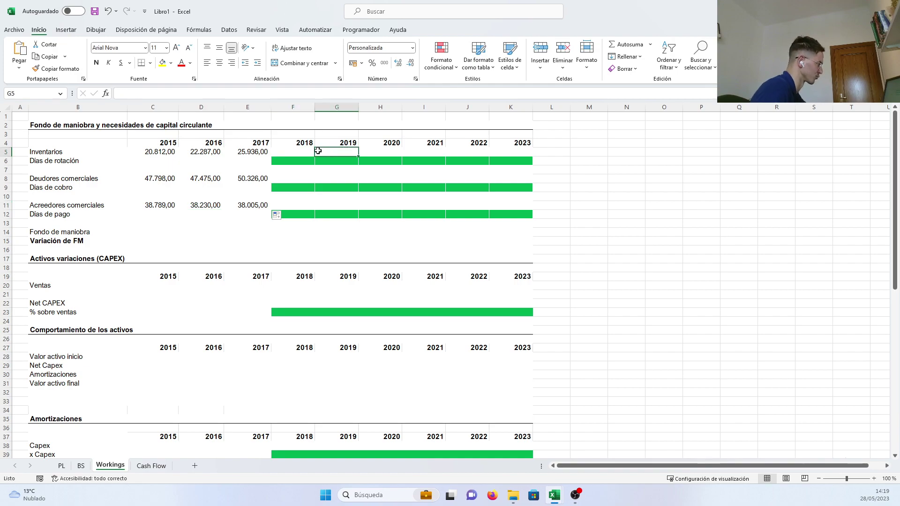
{"action": "left_click", "coordinate": [376, 150]}
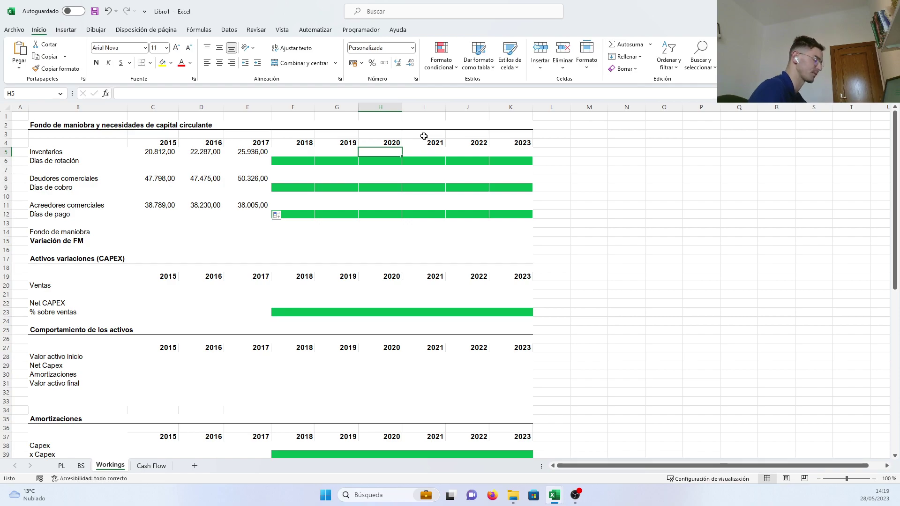
{"action": "left_click", "coordinate": [309, 160]}
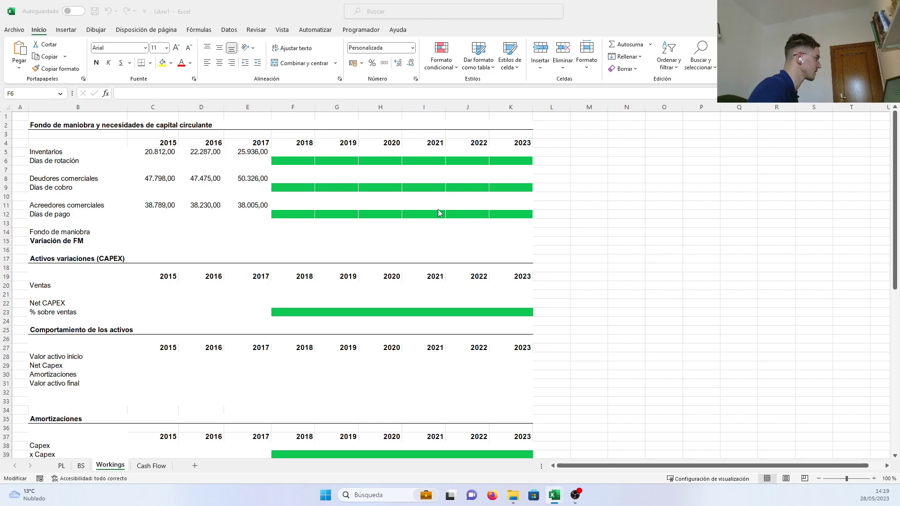
{"action": "key", "text": "Escape"}
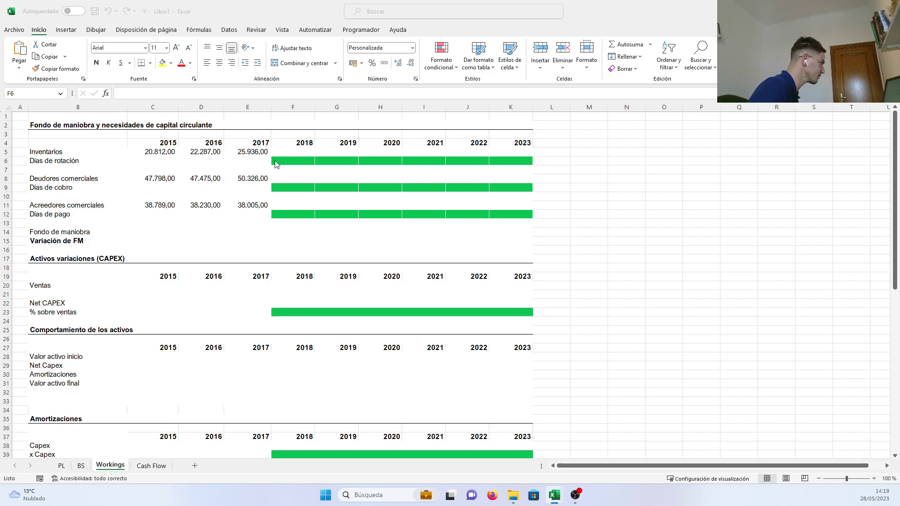
{"action": "left_click", "coordinate": [285, 153]}
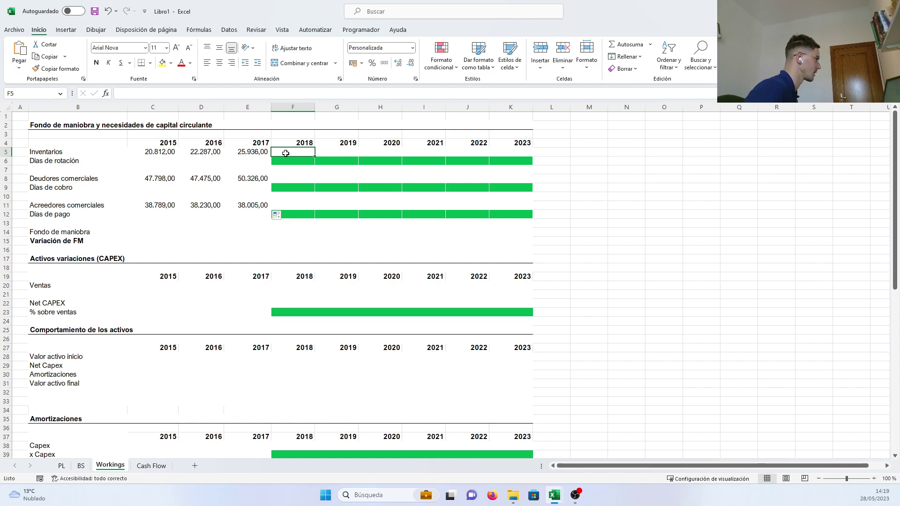
{"action": "key", "text": "Down"}
{"action": "key", "text": "Left"}
{"action": "key", "text": "Right"}
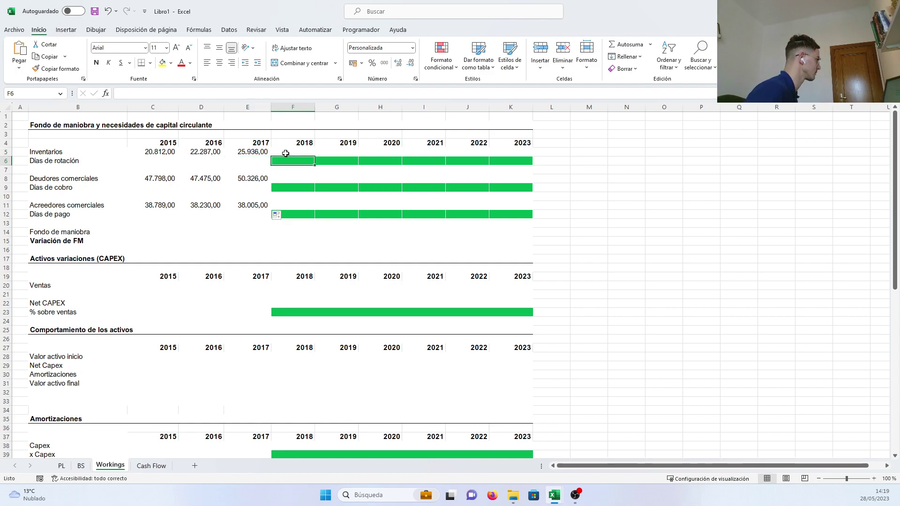
{"action": "key", "text": "Right"}
{"action": "key", "text": "Right"}
{"action": "key", "text": "Left"}
{"action": "key", "text": "Left"}
{"action": "key", "text": "Right"}
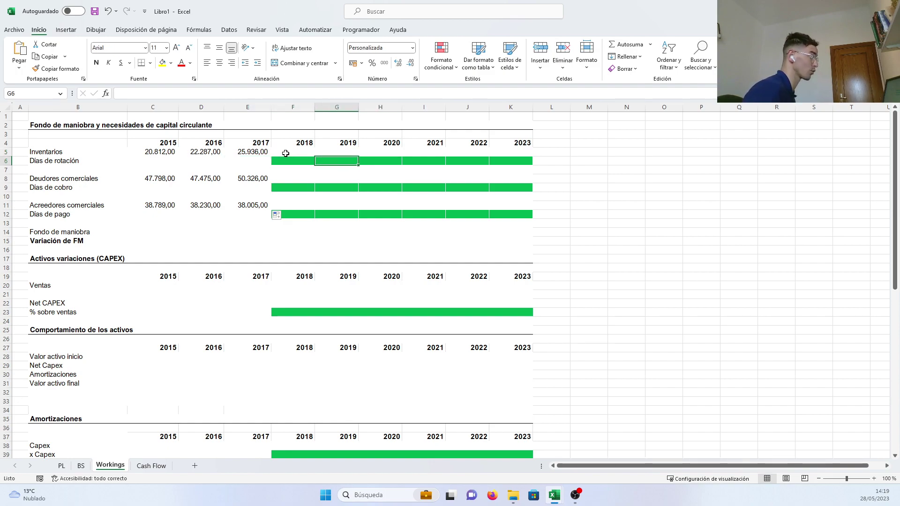
Step: Enter the Días de rotación for 2018–2023 in F6:K6 as 30, 30, 60, 60, 60 and 30
{"action": "key", "text": "Left"}
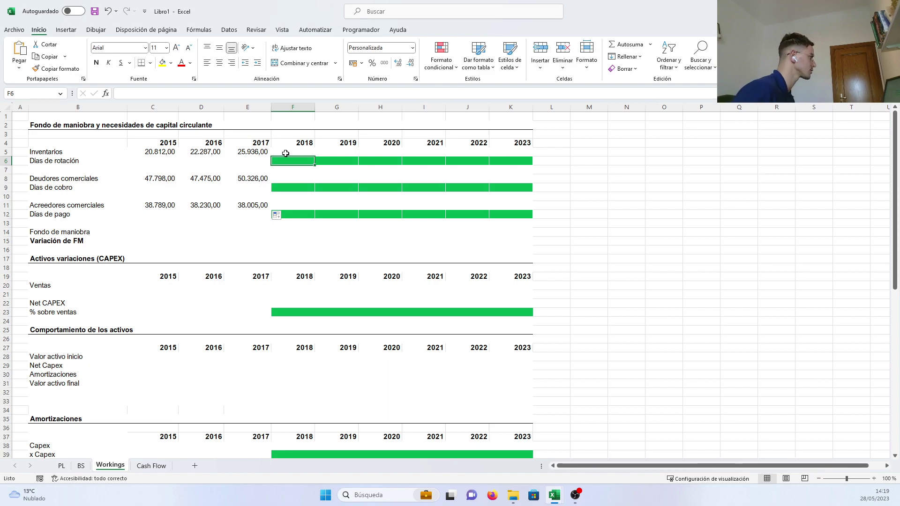
{"action": "type", "text": "30"}
{"action": "key", "text": "Tab"}
{"action": "type", "text": "3"}
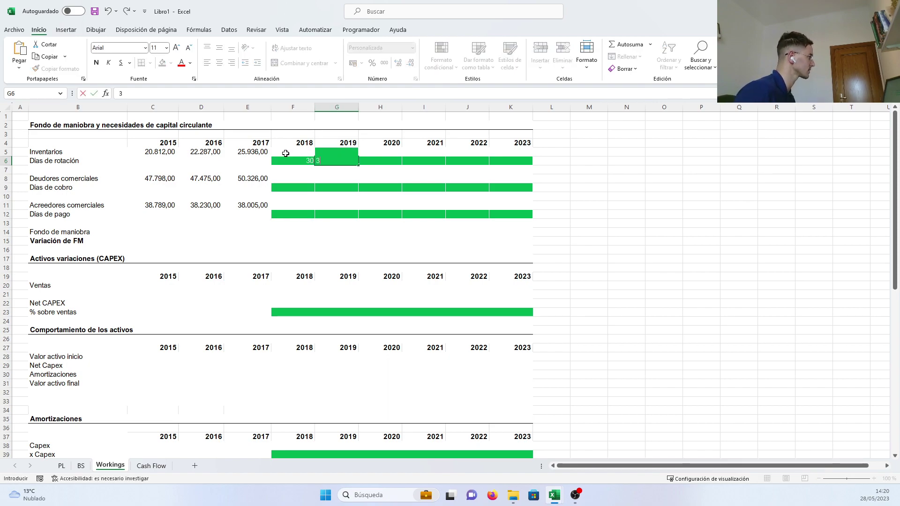
{"action": "type", "text": "0"}
{"action": "key", "text": "Tab"}
{"action": "type", "text": "60"}
{"action": "key", "text": "Tab"}
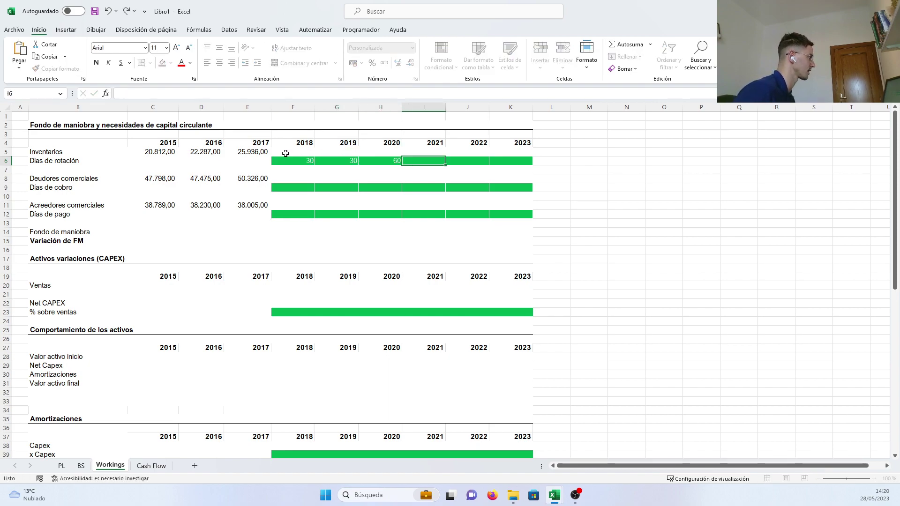
{"action": "type", "text": "60"}
{"action": "key", "text": "Tab"}
{"action": "type", "text": "60"}
{"action": "key", "text": "Tab"}
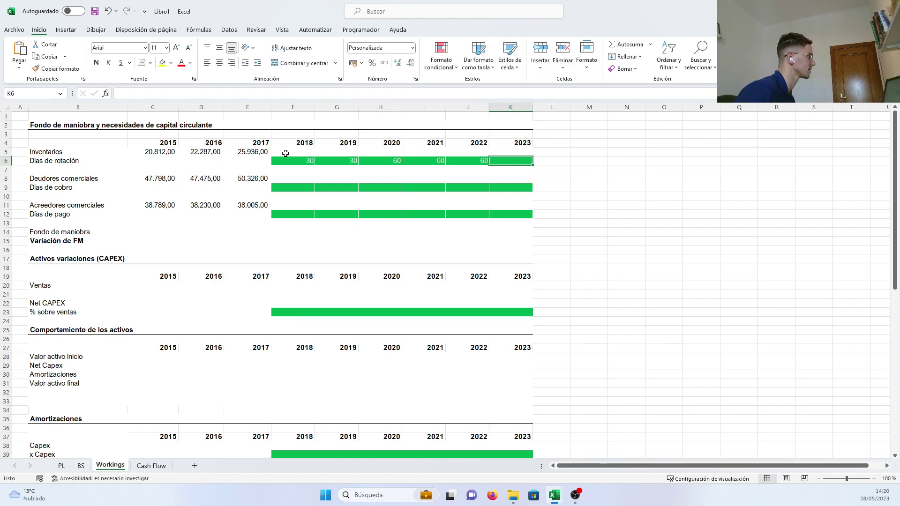
{"action": "type", "text": "30"}
{"action": "key", "text": "Return"}
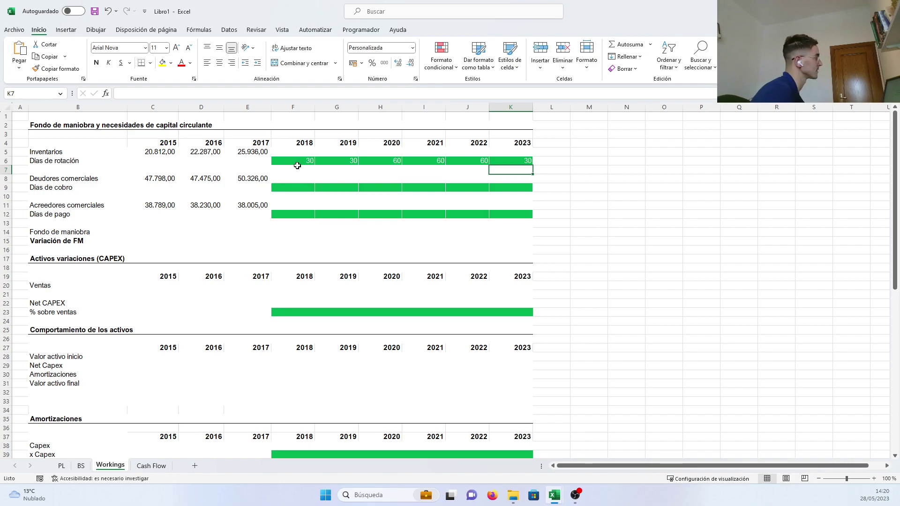
Step: Calculate the 2018 Inventarios in F5 with =F6*-PL!F4/365 and fill it across through 2023
{"action": "left_click", "coordinate": [300, 170]}
{"action": "left_click", "coordinate": [296, 152]}
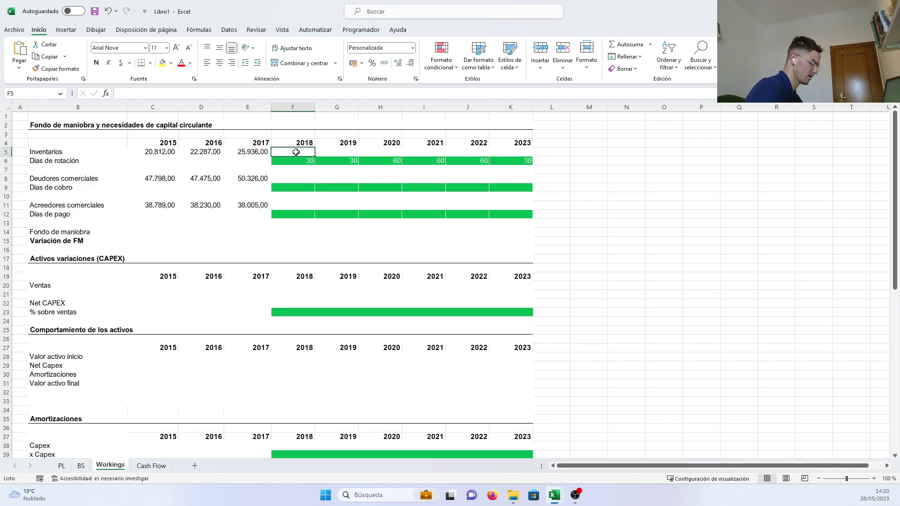
{"action": "type", "text": "="}
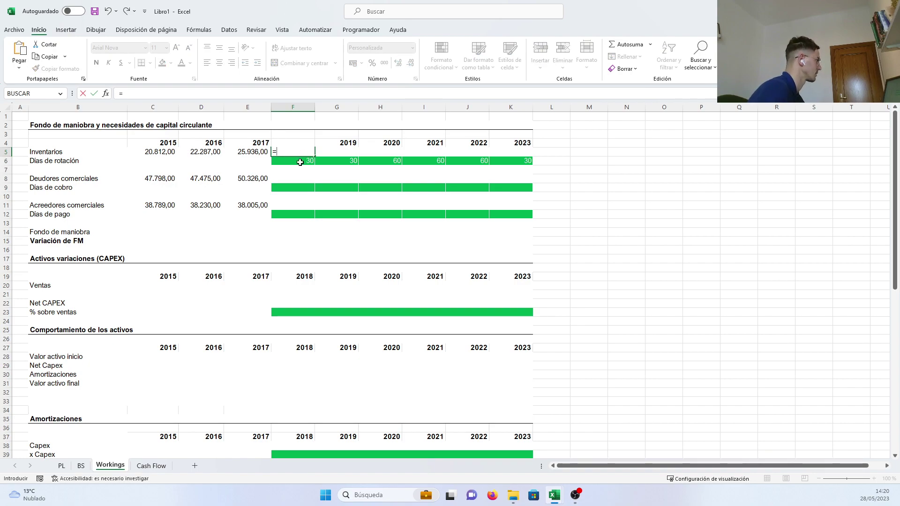
{"action": "left_click", "coordinate": [300, 162]}
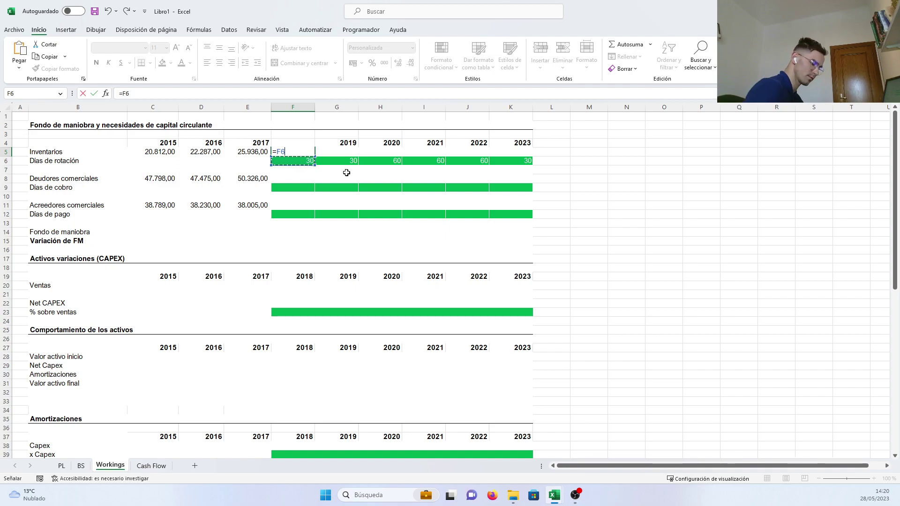
{"action": "type", "text": "*"}
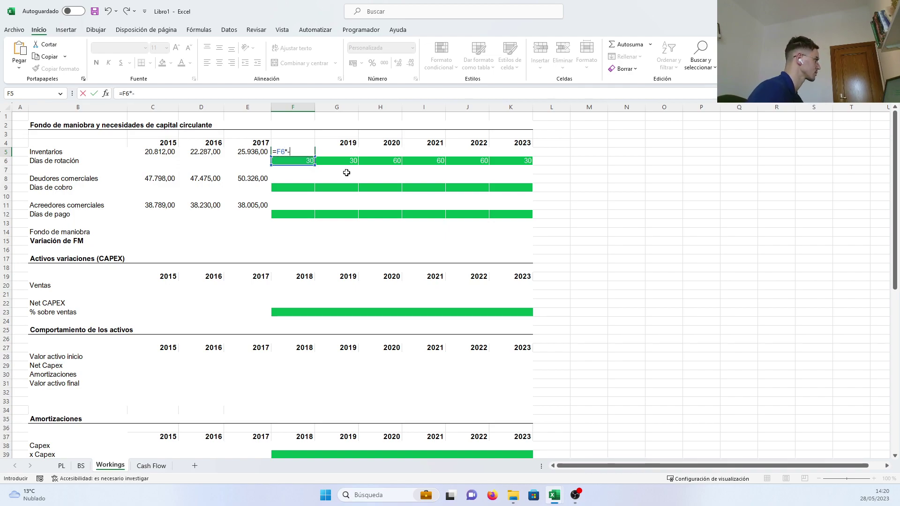
{"action": "left_click", "coordinate": [65, 468]}
{"action": "left_click", "coordinate": [65, 468]}
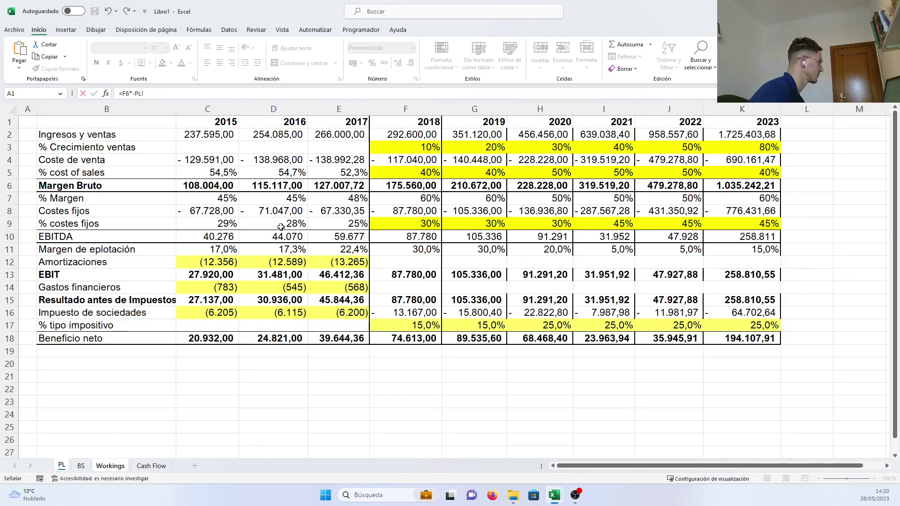
{"action": "left_click", "coordinate": [409, 159]}
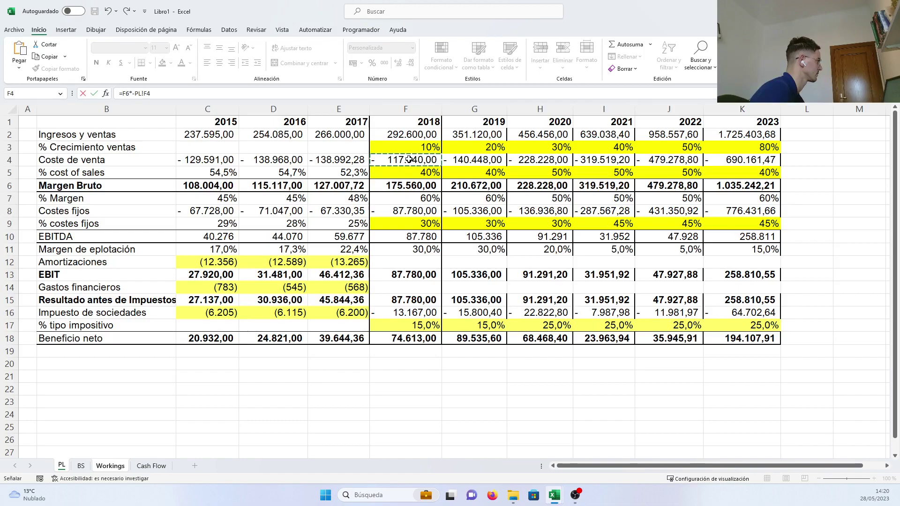
{"action": "type", "text": "/365"}
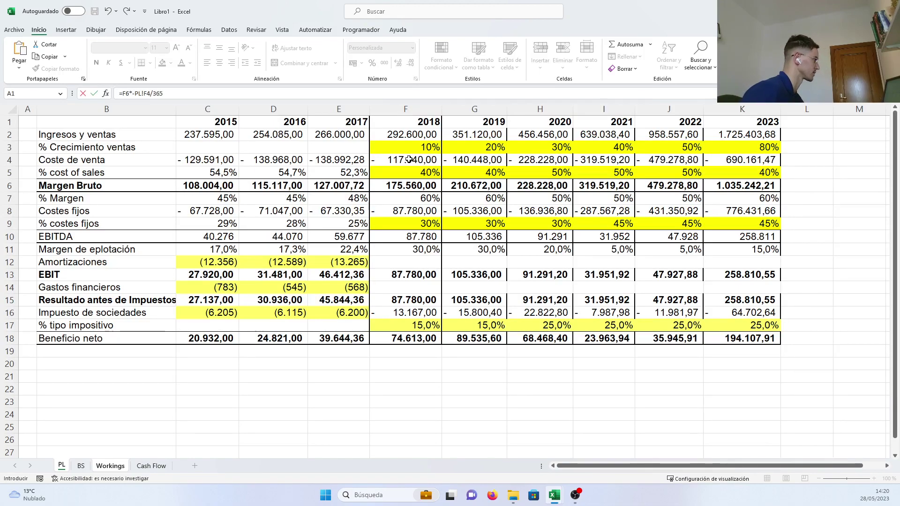
{"action": "key", "text": "Return"}
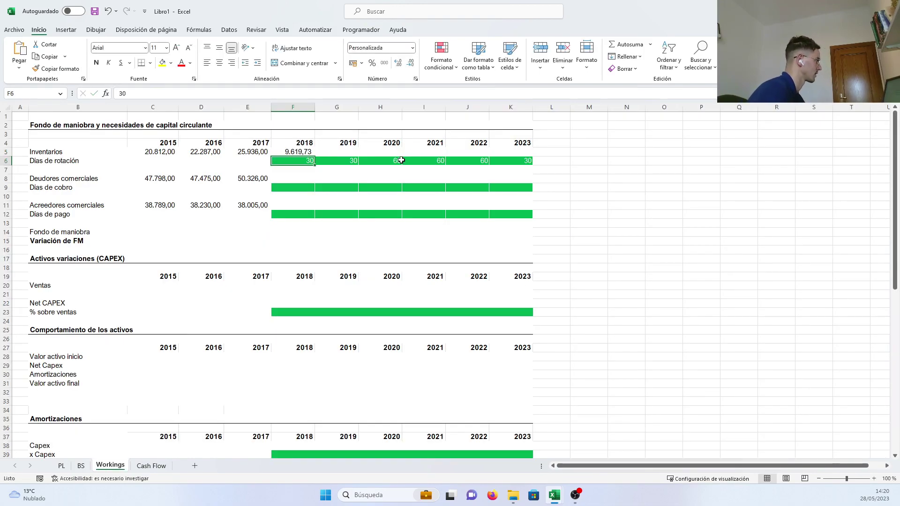
{"action": "left_click", "coordinate": [309, 151]}
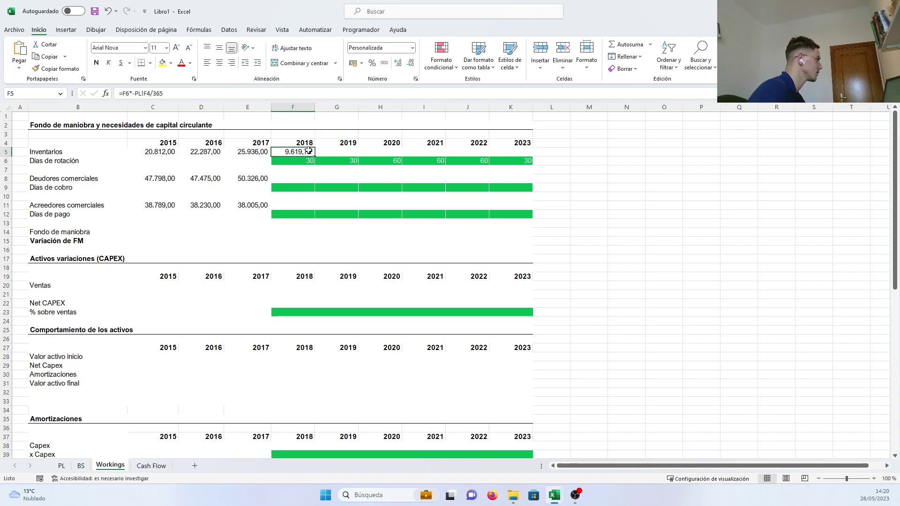
{"action": "left_click_drag", "start_coordinate": [315, 157], "coordinate": [525, 156]}
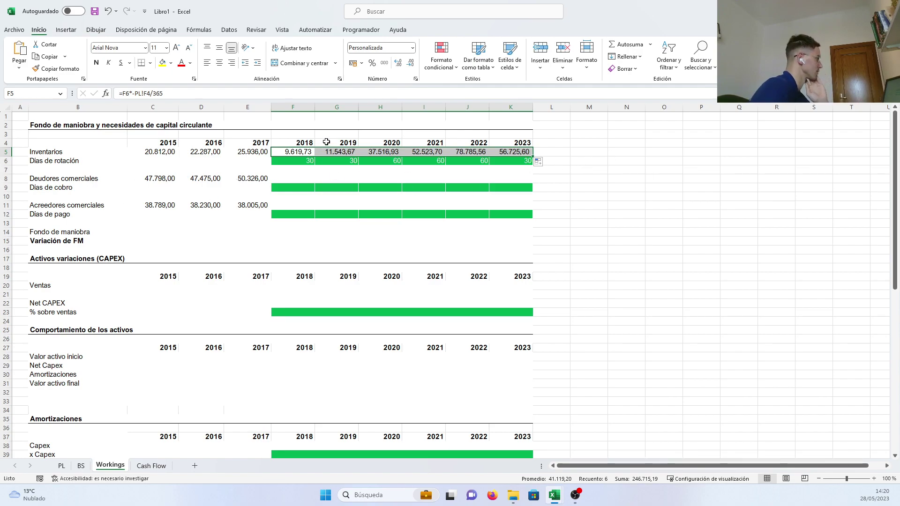
Step: On the BS sheet, link the 2018 Inventarios in F10 to =Workings!F5, fill it across through 2023 and widen columns H to K
{"action": "left_click", "coordinate": [284, 153]}
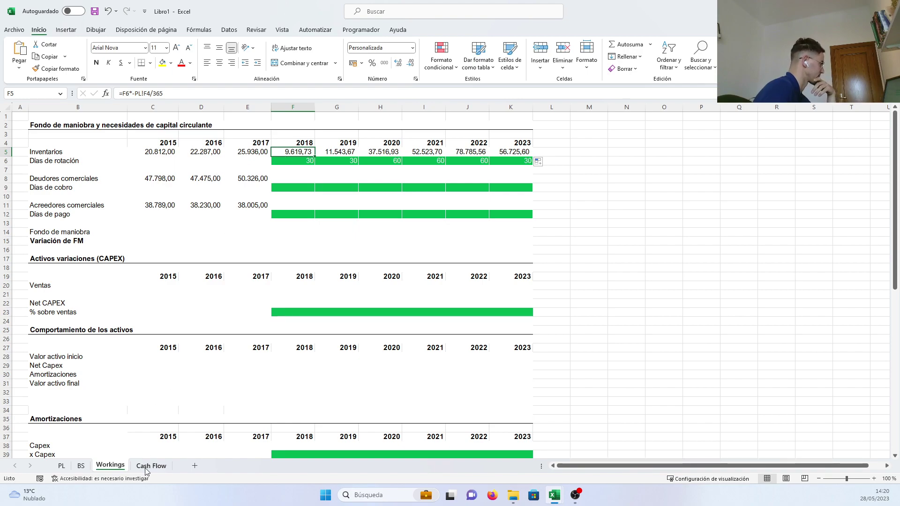
{"action": "left_click", "coordinate": [89, 467]}
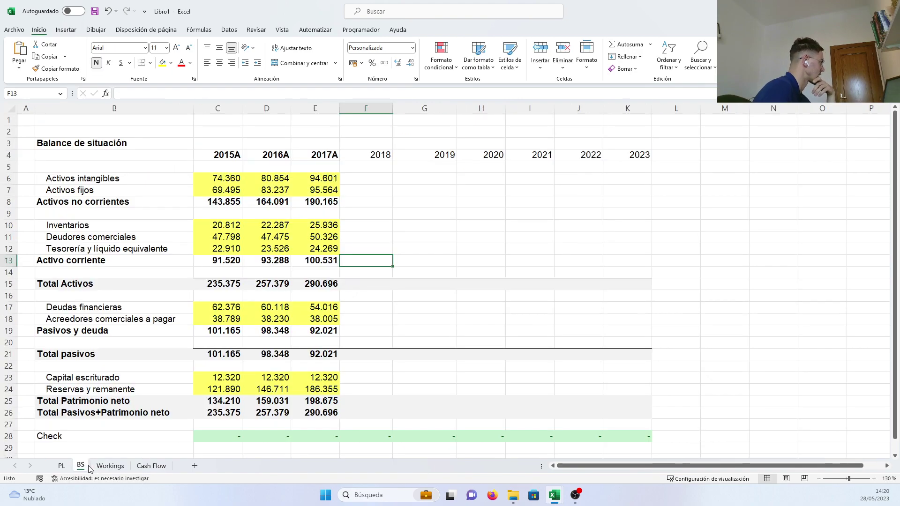
{"action": "left_click_drag", "start_coordinate": [130, 221], "coordinate": [355, 223]}
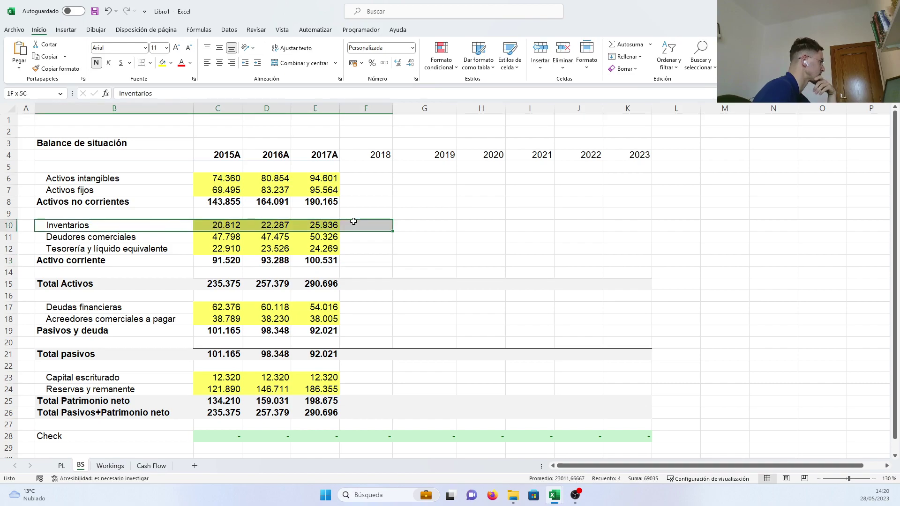
{"action": "left_click", "coordinate": [359, 224]}
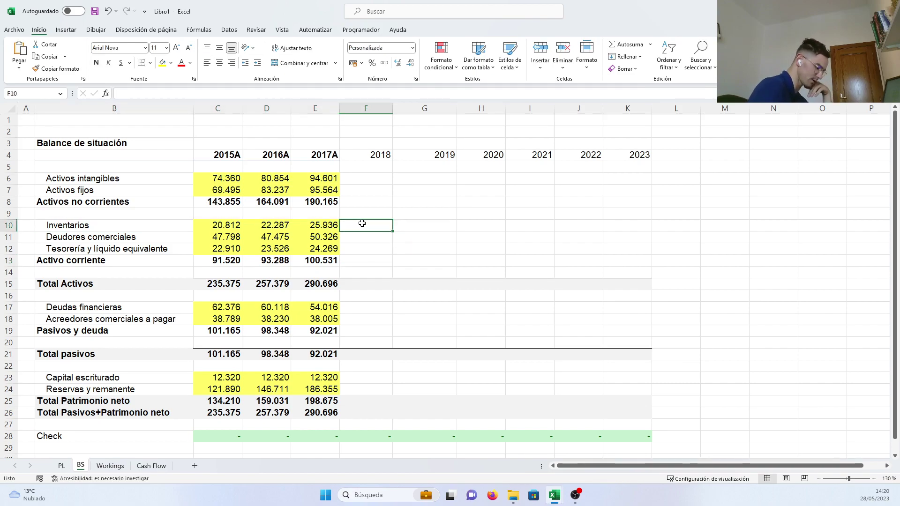
{"action": "type", "text": "="}
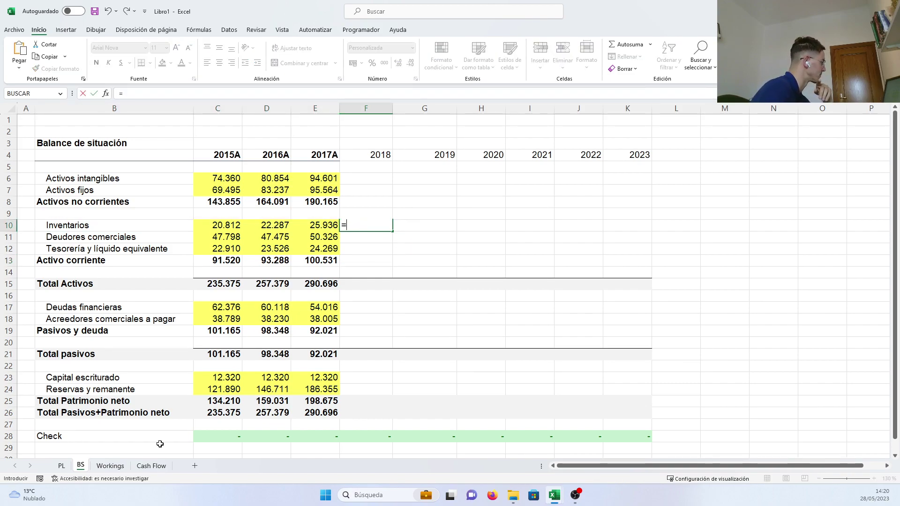
{"action": "left_click", "coordinate": [104, 465]}
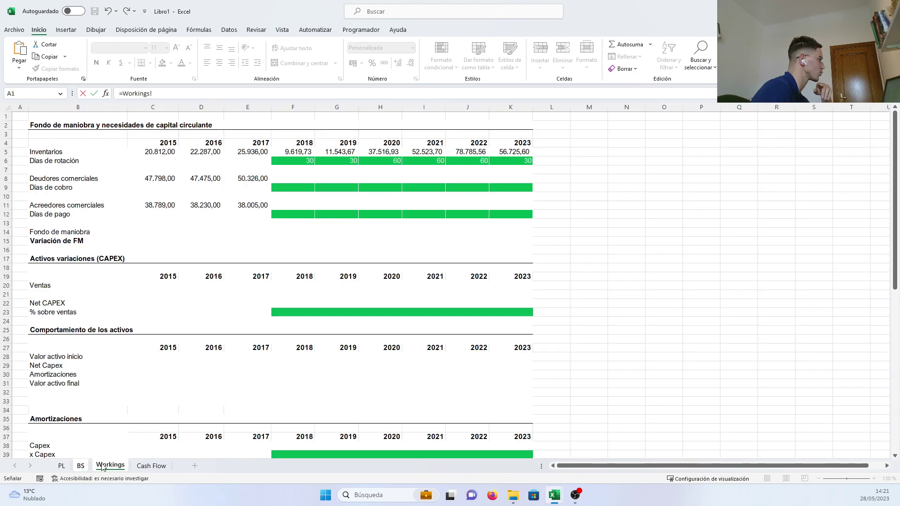
{"action": "left_click", "coordinate": [290, 152]}
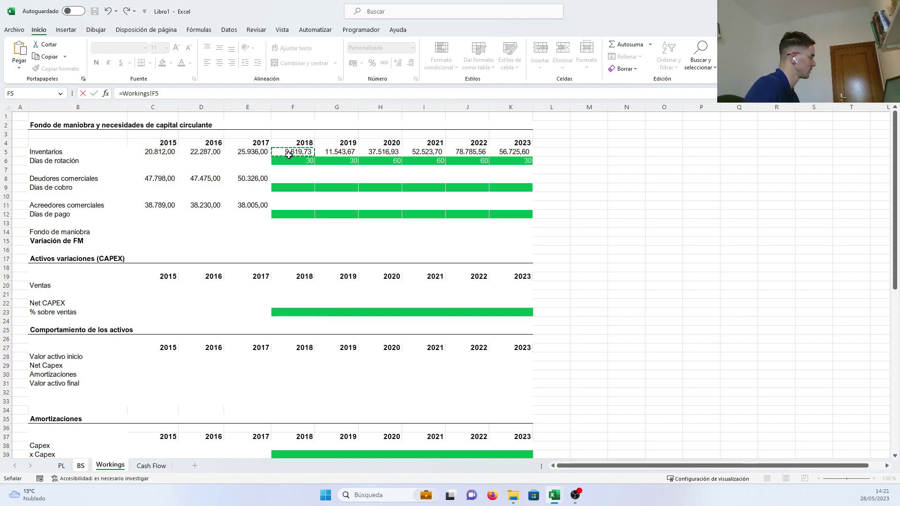
{"action": "key", "text": "Return"}
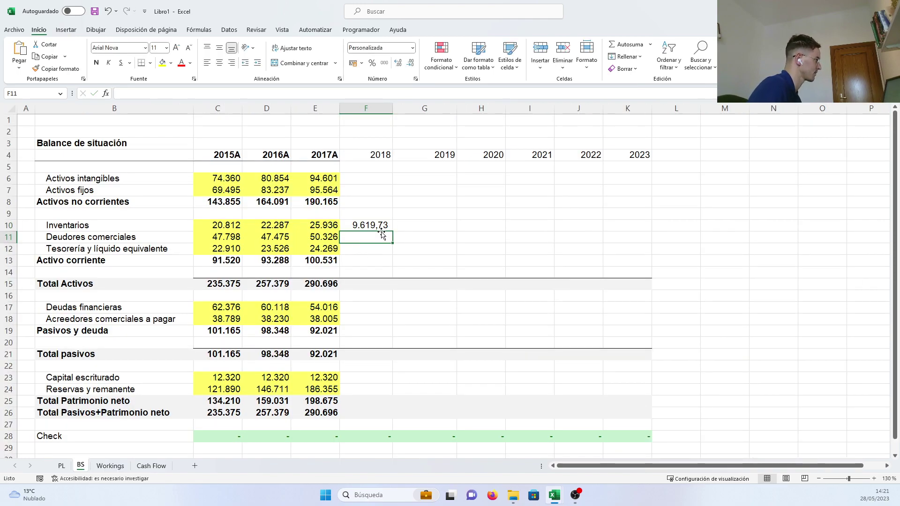
{"action": "left_click", "coordinate": [378, 225]}
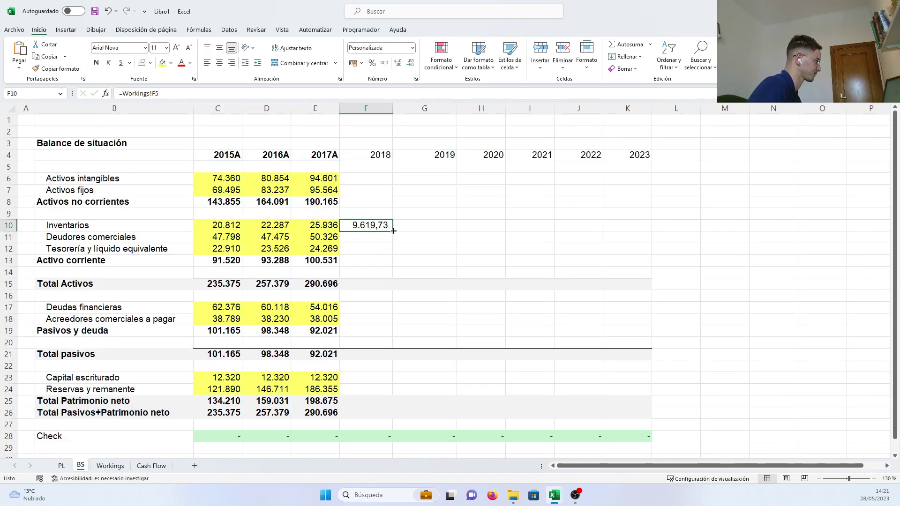
{"action": "left_click_drag", "start_coordinate": [393, 231], "coordinate": [631, 227]}
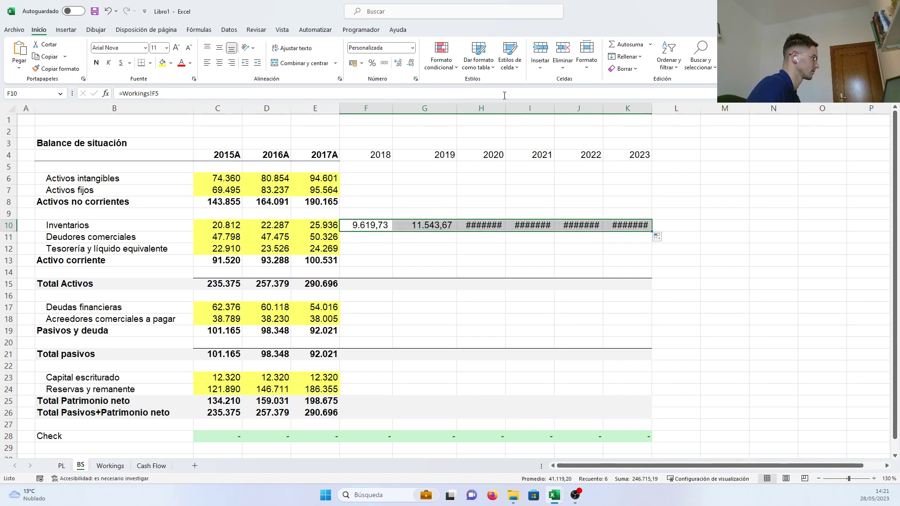
{"action": "left_click_drag", "start_coordinate": [505, 108], "coordinate": [673, 110]}
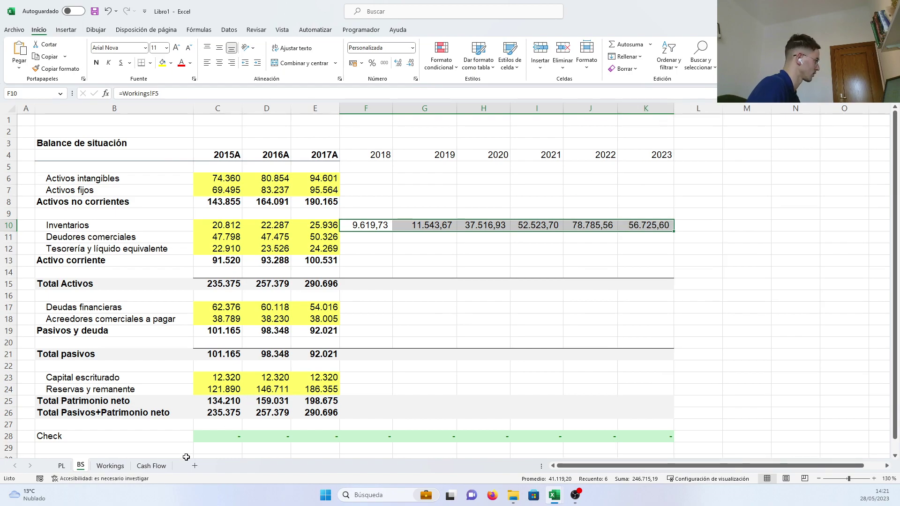
Step: On the Workings sheet, set the Días de rotación for 2018 and 2019 in F6:G6 to 60
{"action": "left_click", "coordinate": [110, 466]}
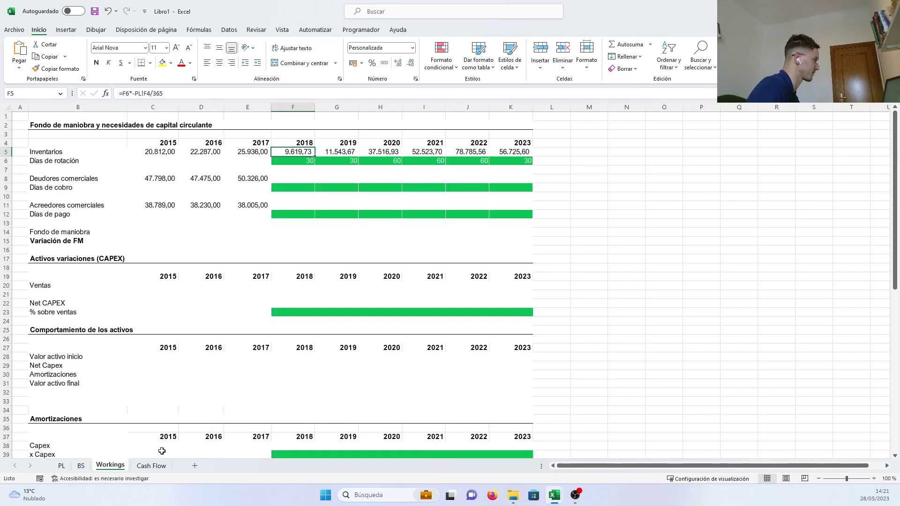
{"action": "left_click", "coordinate": [310, 160]}
{"action": "type", "text": "60"}
{"action": "key", "text": "Tab"}
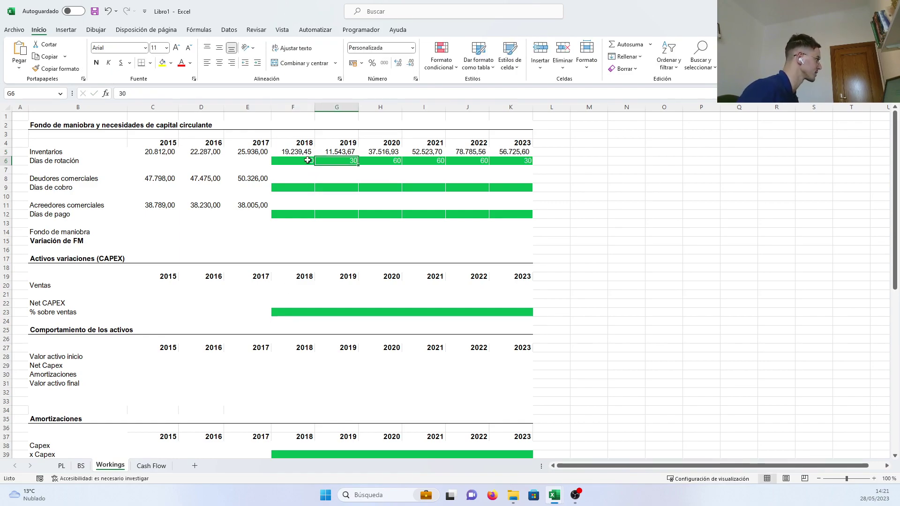
{"action": "type", "text": "60"}
{"action": "key", "text": "Tab"}
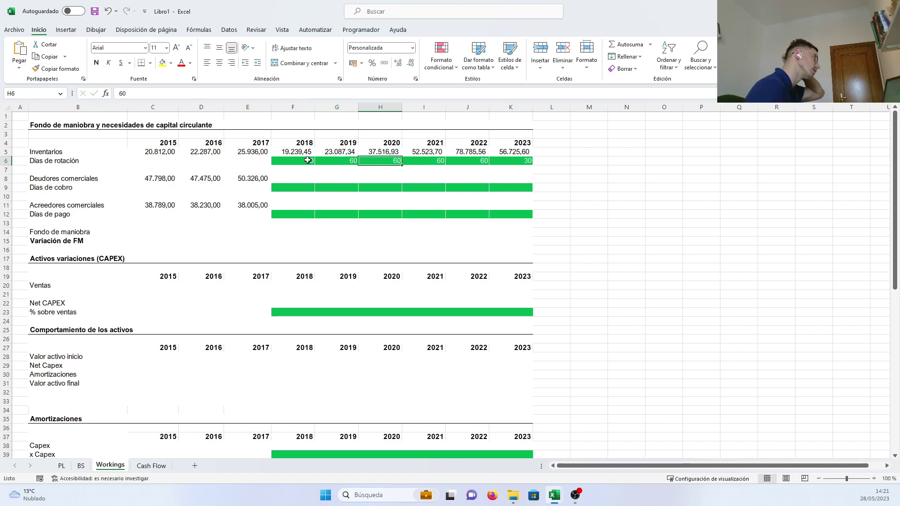
{"action": "left_click", "coordinate": [334, 196]}
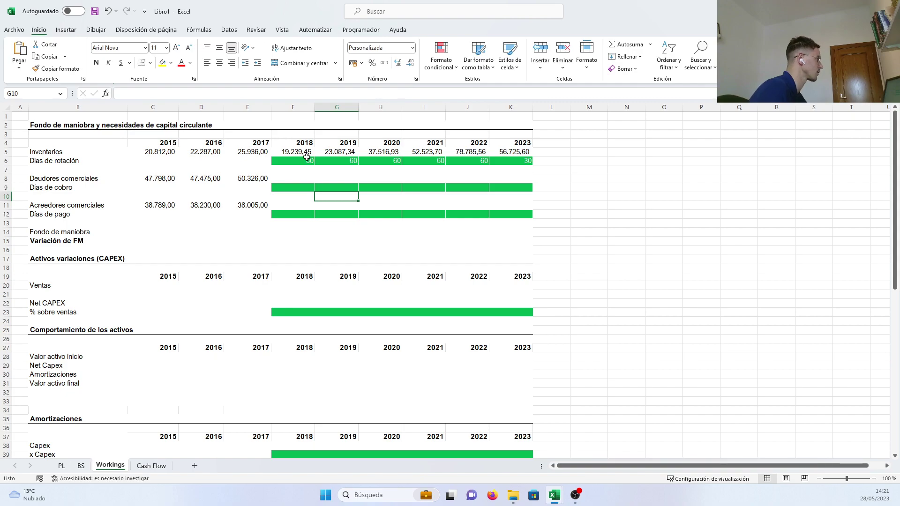
Step: Compare the 2018–2023 Días de rotación on Workings with the % cost of sales assumptions on the PL sheet
{"action": "left_click_drag", "start_coordinate": [302, 161], "coordinate": [517, 163]}
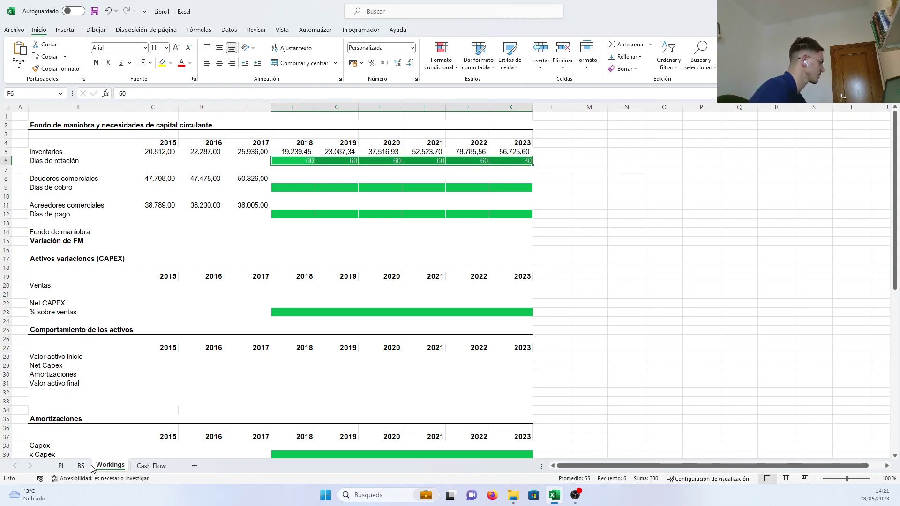
{"action": "left_click", "coordinate": [61, 466]}
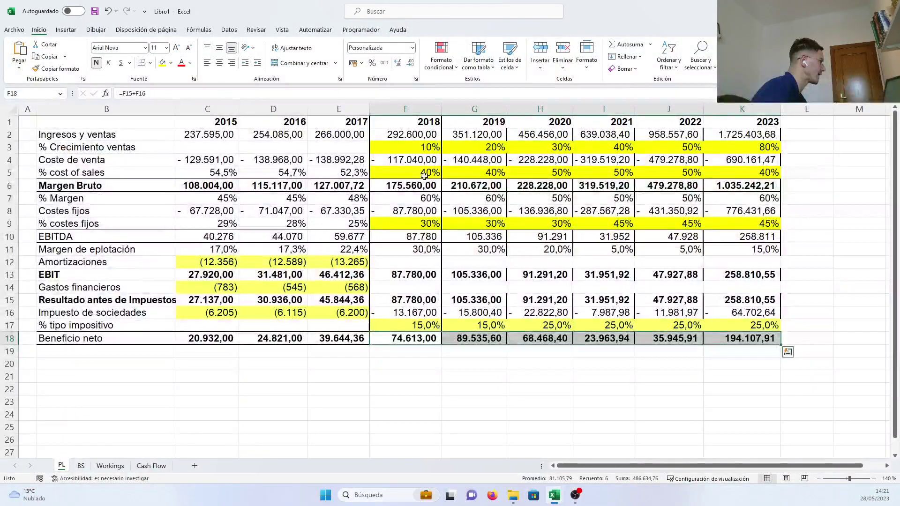
{"action": "left_click_drag", "start_coordinate": [423, 173], "coordinate": [750, 173]}
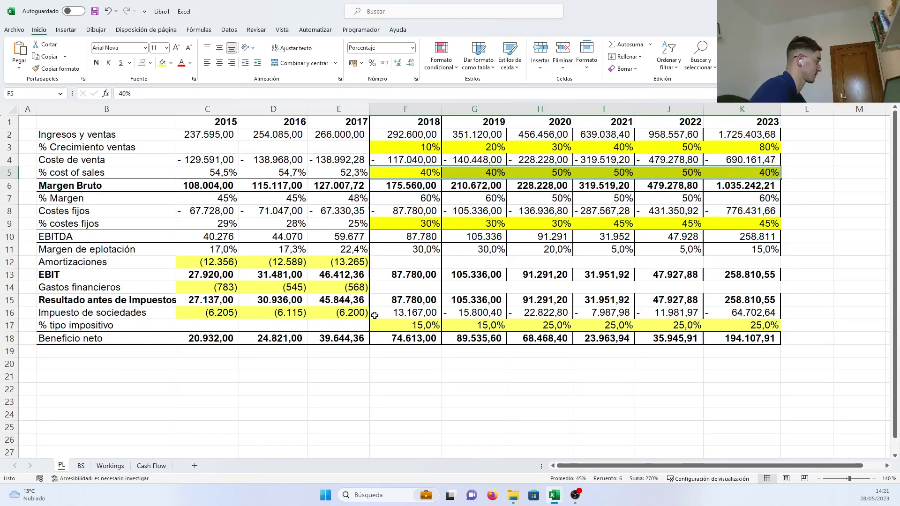
{"action": "left_click", "coordinate": [101, 478]}
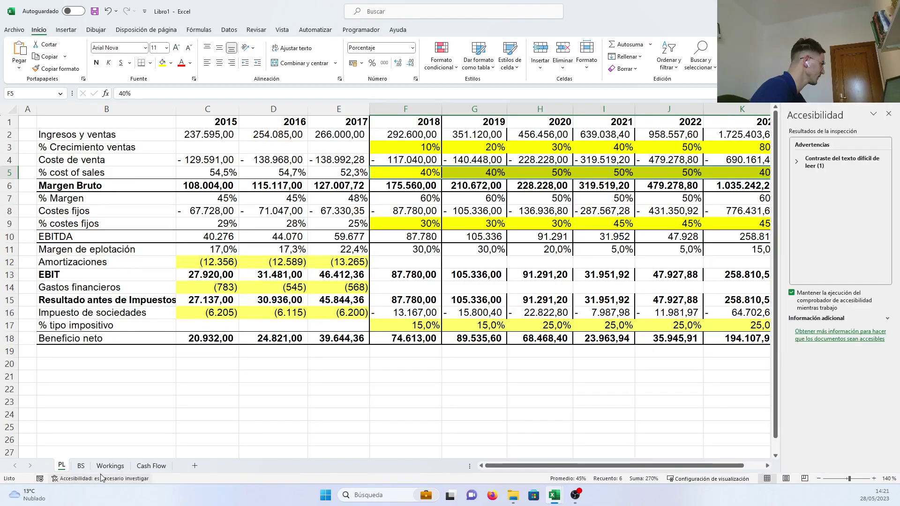
{"action": "left_click", "coordinate": [112, 466]}
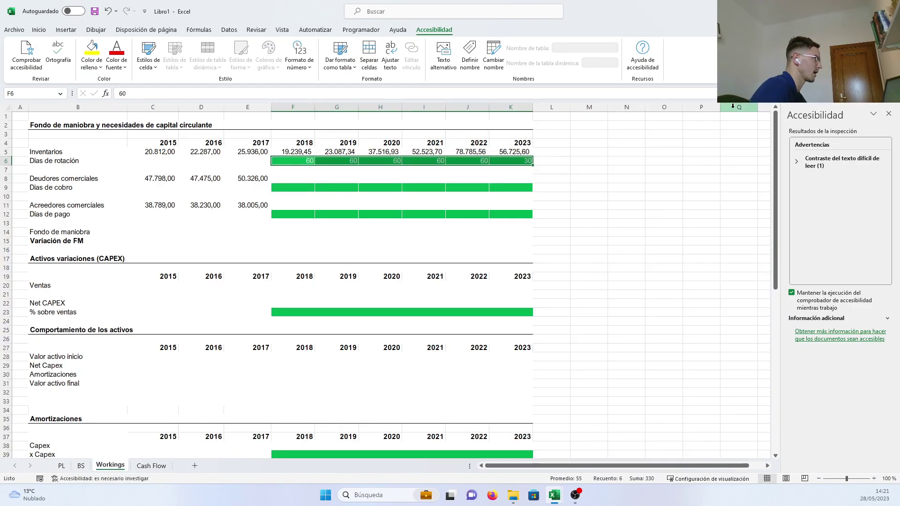
{"action": "left_click", "coordinate": [888, 113]}
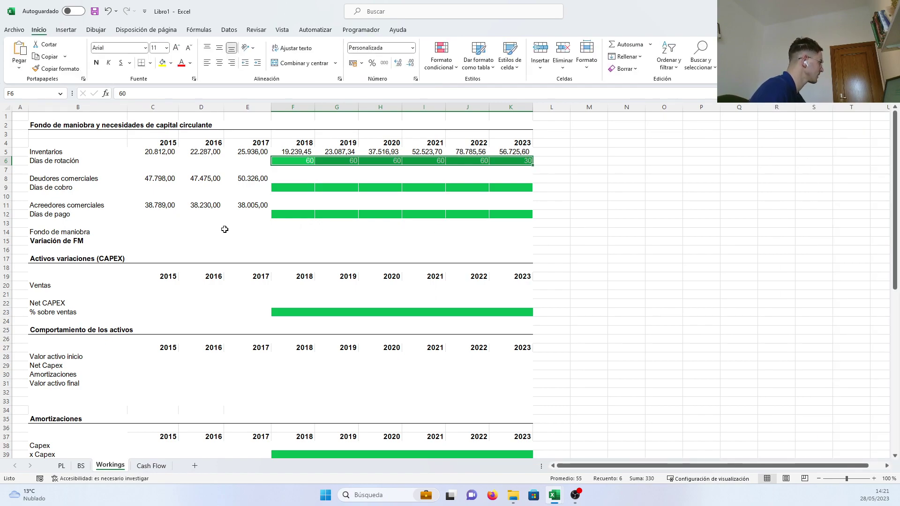
Step: Enter the Días de cobro for 2018–2023 in F9:K9 as 30 for every year
{"action": "left_click_drag", "start_coordinate": [121, 179], "coordinate": [283, 181]}
{"action": "left_click", "coordinate": [286, 189]}
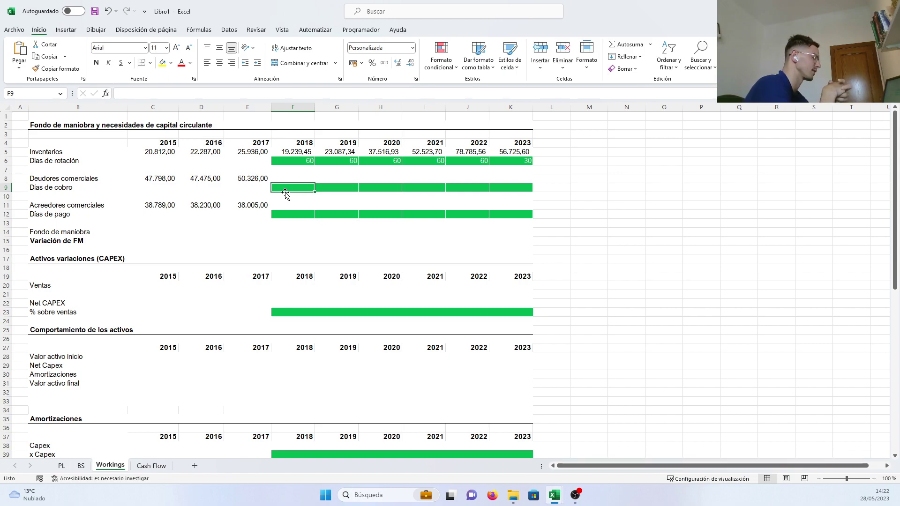
{"action": "type", "text": "30"}
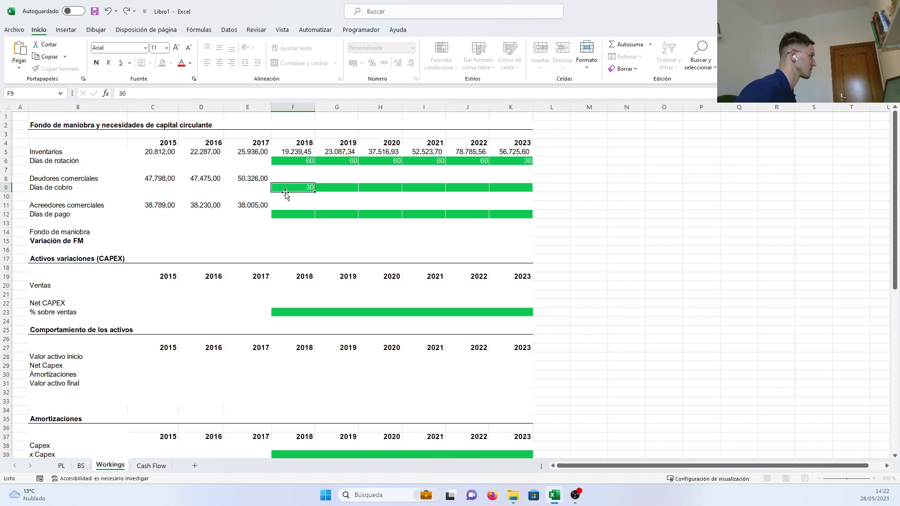
{"action": "key", "text": "Tab"}
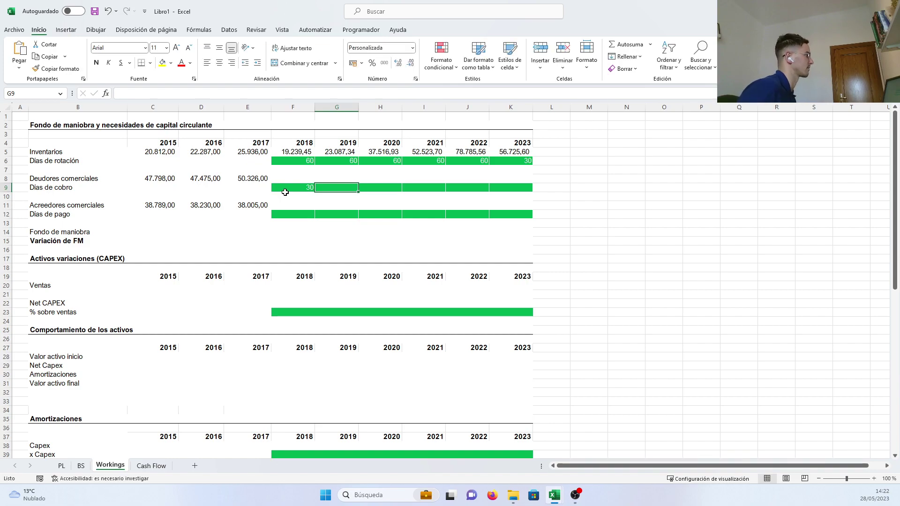
{"action": "type", "text": "30"}
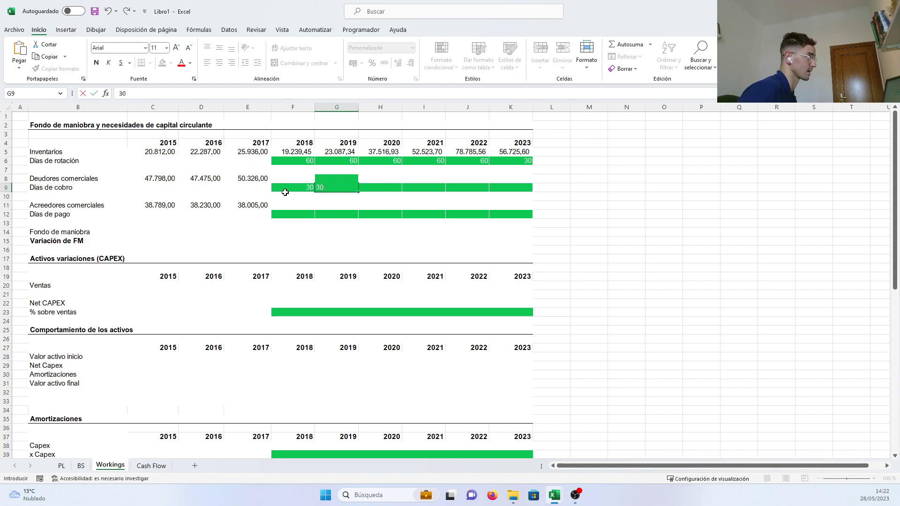
{"action": "key", "text": "Tab"}
{"action": "type", "text": "30"}
{"action": "key", "text": "Tab"}
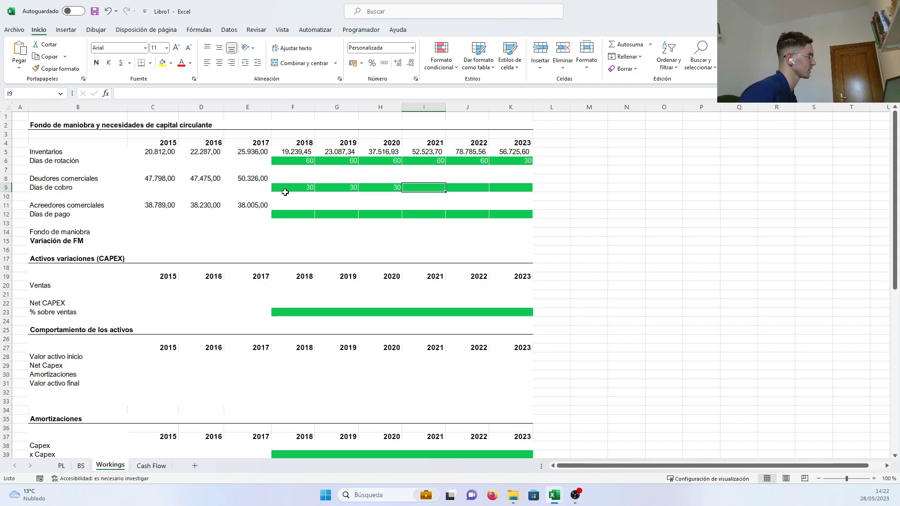
{"action": "type", "text": "30"}
{"action": "key", "text": "Tab"}
{"action": "type", "text": "30"}
{"action": "key", "text": "Tab"}
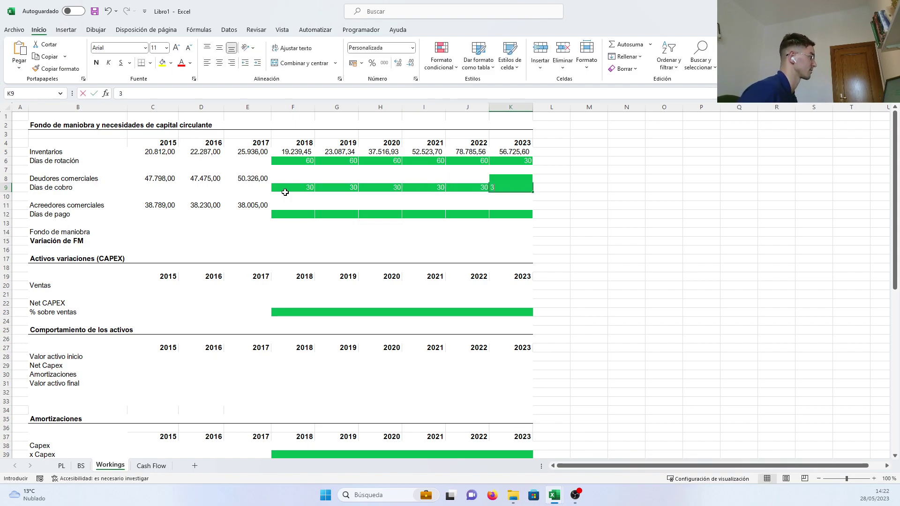
{"action": "type", "text": "30"}
{"action": "key", "text": "Down"}
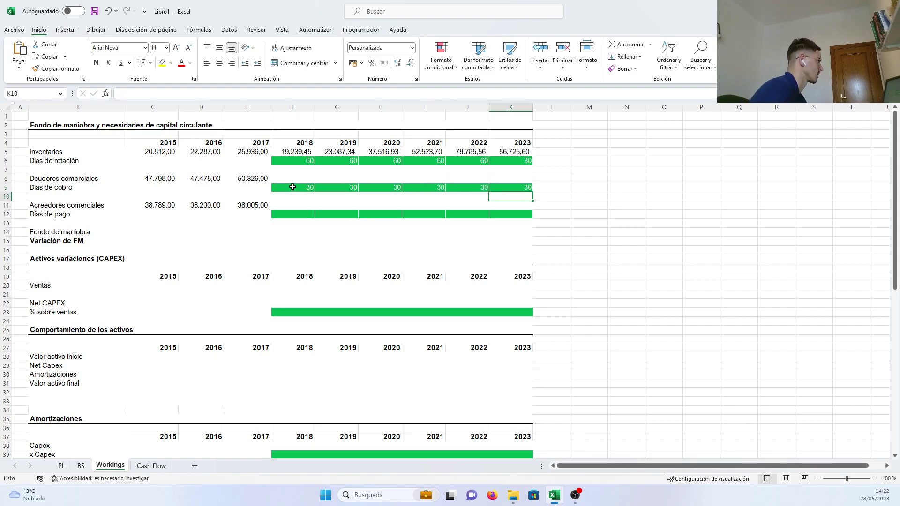
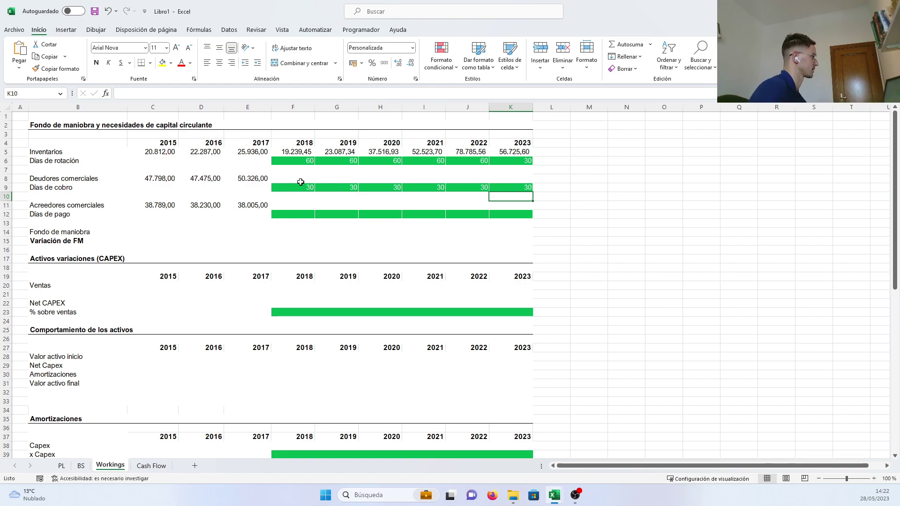
Step: Calculate the 2018 Deudores comerciales in F8 with =F9*PL!F2/365 and fill it across through 2023
{"action": "left_click", "coordinate": [300, 181]}
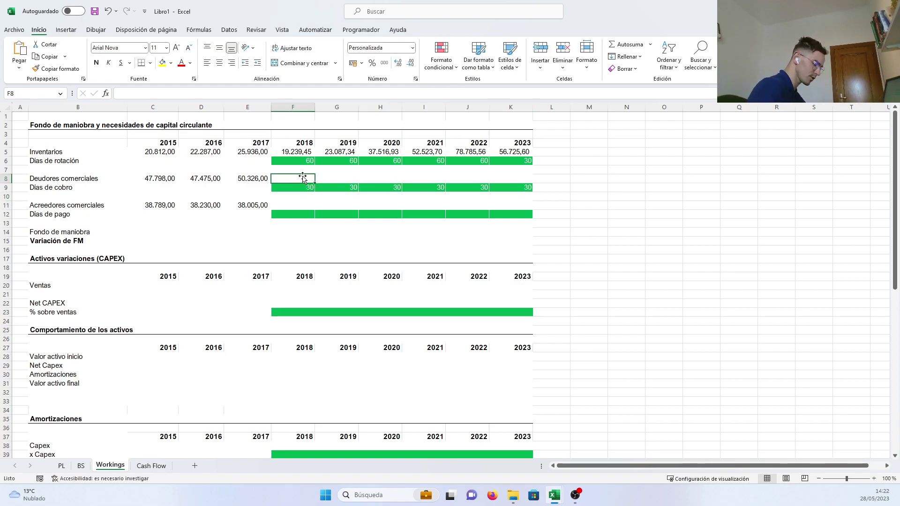
{"action": "type", "text": "="}
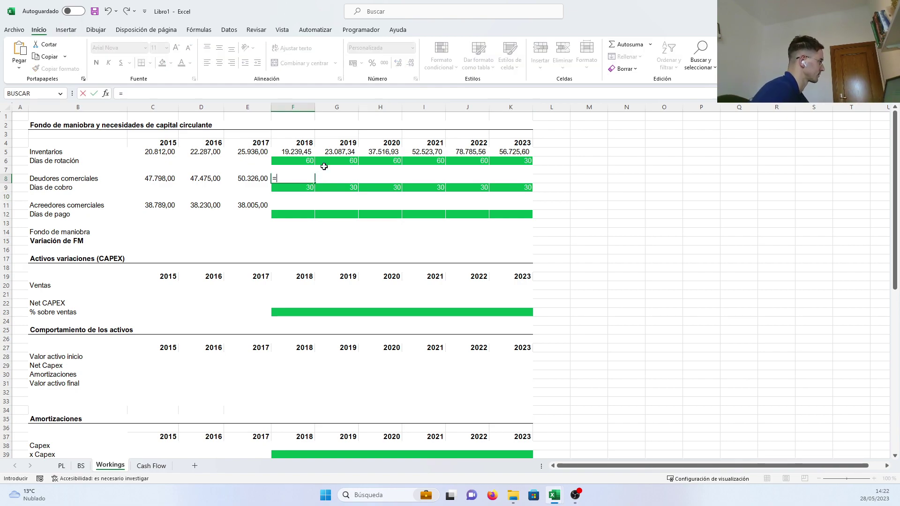
{"action": "left_click", "coordinate": [304, 187]}
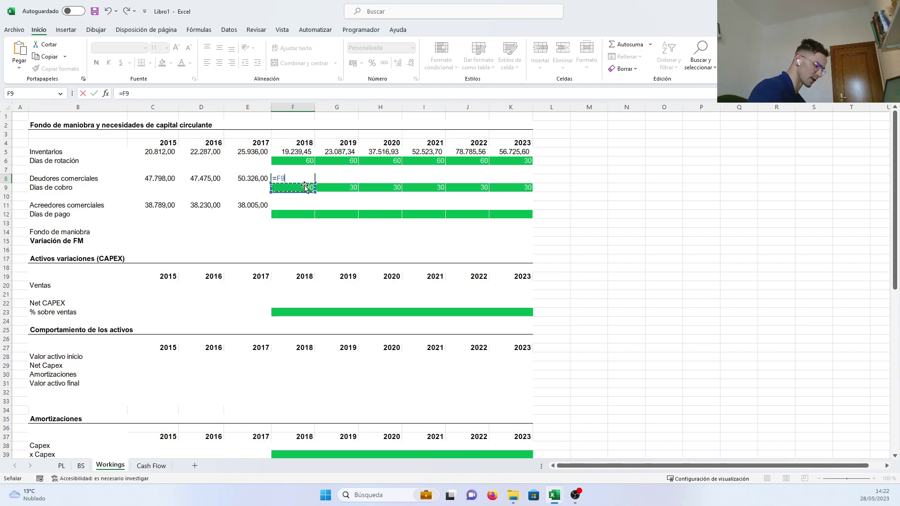
{"action": "type", "text": "*"}
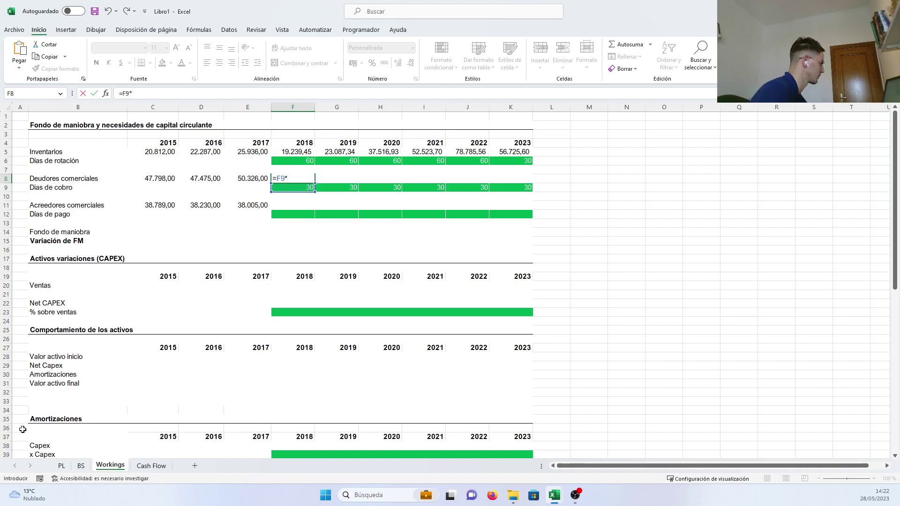
{"action": "left_click", "coordinate": [63, 464]}
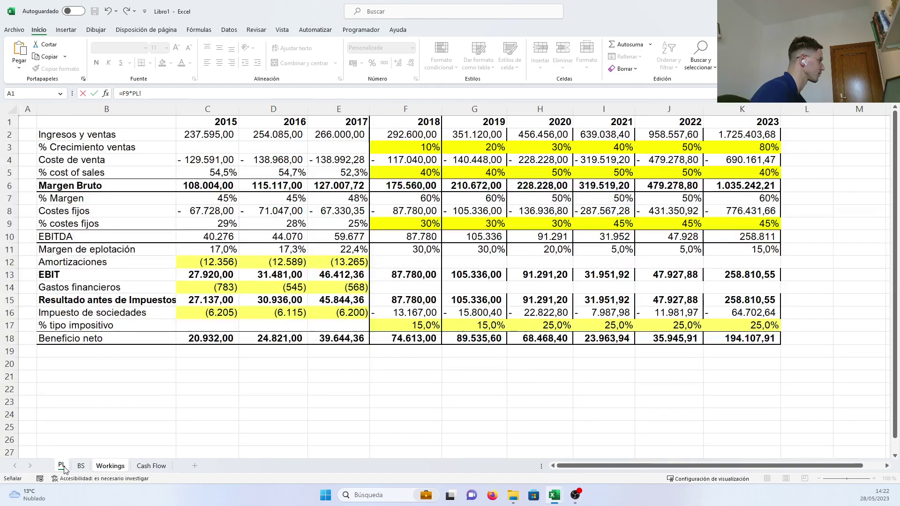
{"action": "left_click", "coordinate": [421, 136]}
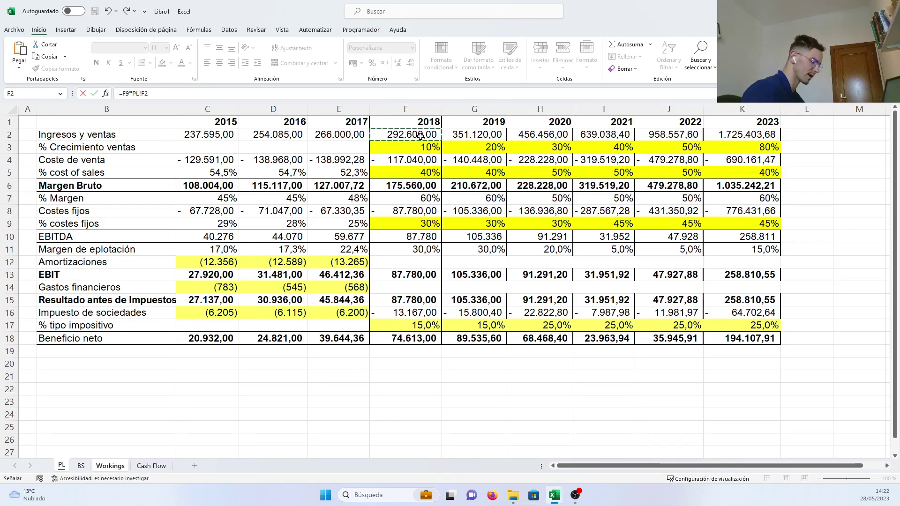
{"action": "type", "text": "/365"}
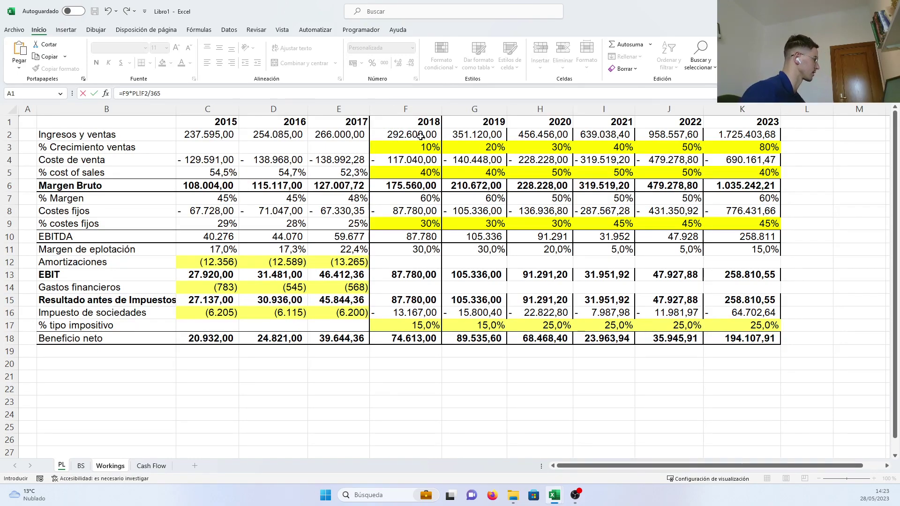
{"action": "key", "text": "Return"}
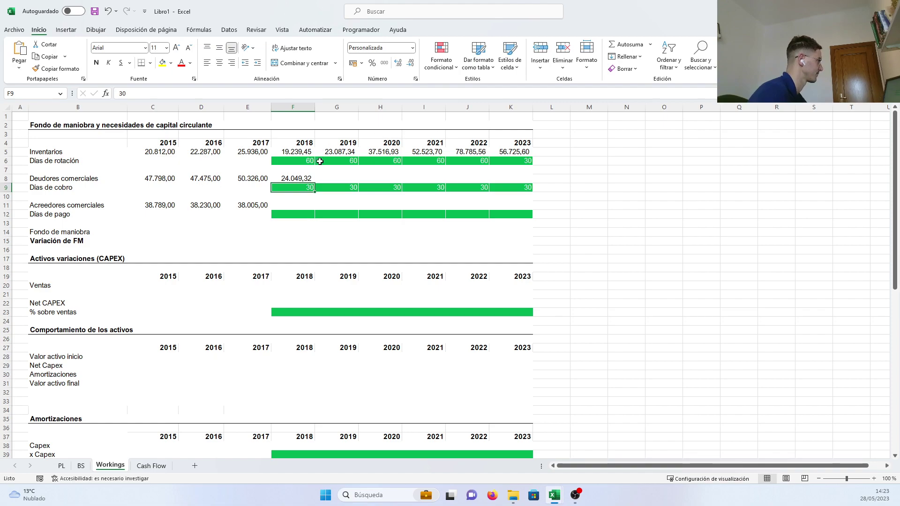
{"action": "left_click", "coordinate": [309, 177]}
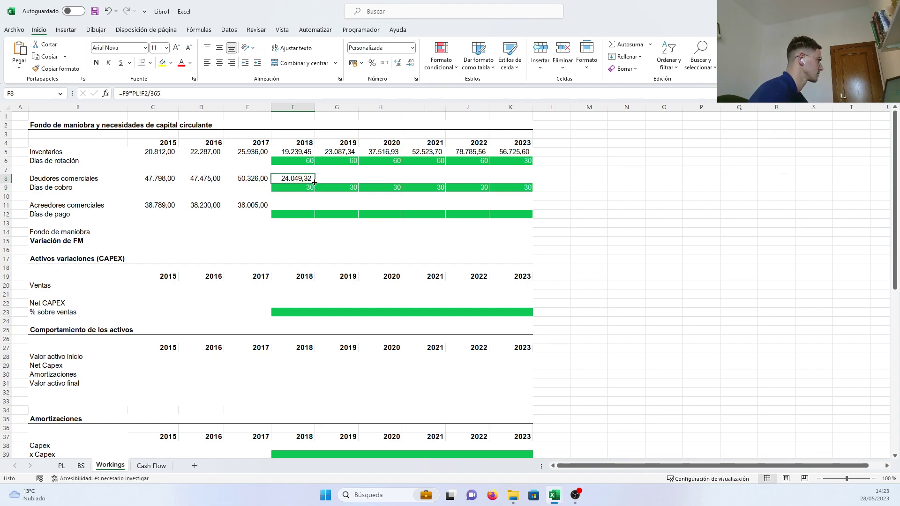
{"action": "left_click_drag", "start_coordinate": [314, 182], "coordinate": [523, 181]}
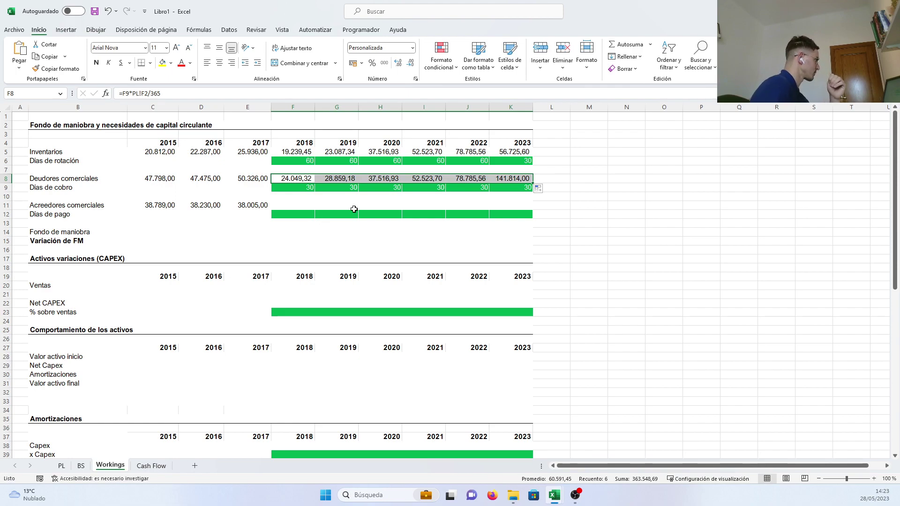
Step: On the BS sheet, link the 2018 Deudores comerciales in F11 to =Workings!F8, fill it across through 2023 and return to Workings
{"action": "left_click", "coordinate": [87, 467]}
{"action": "left_click", "coordinate": [87, 466]}
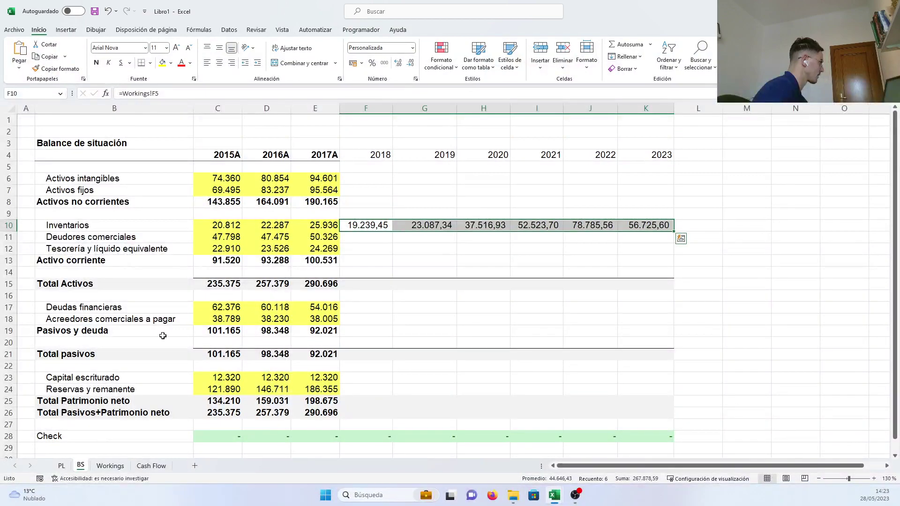
{"action": "left_click", "coordinate": [357, 240]}
{"action": "type", "text": "="}
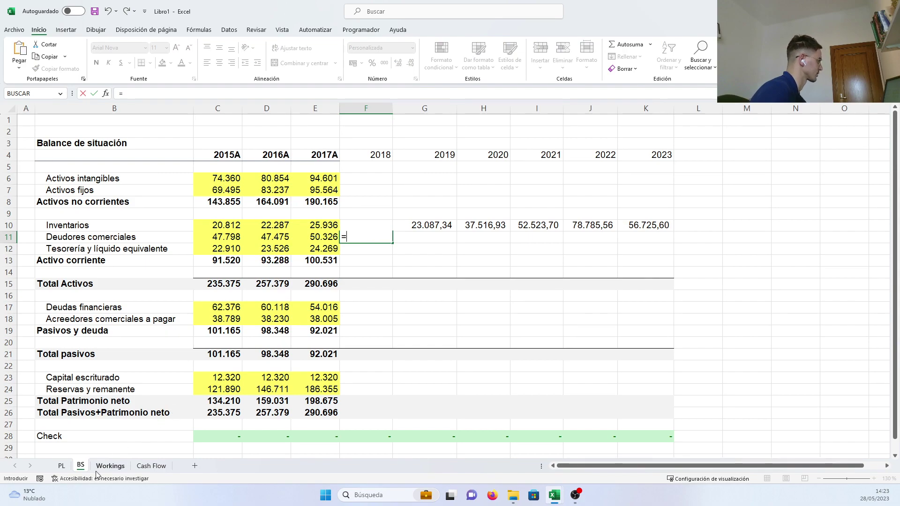
{"action": "left_click", "coordinate": [111, 466]}
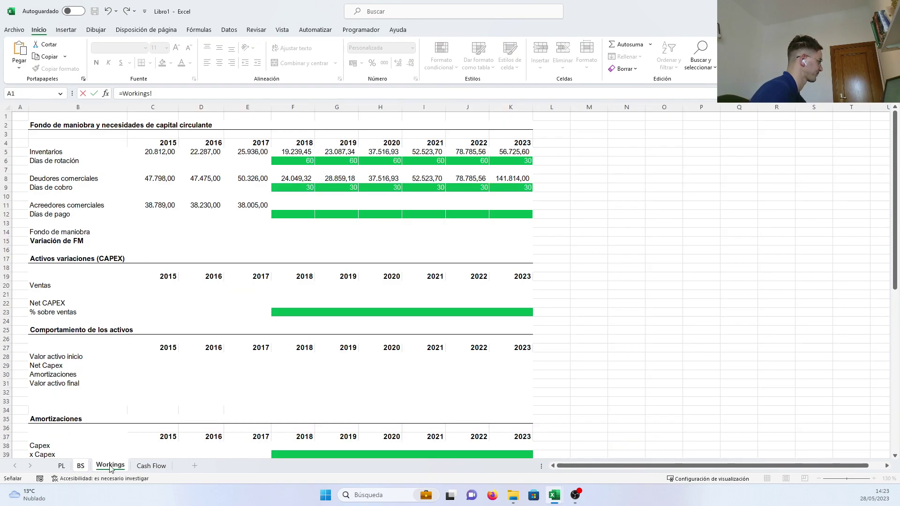
{"action": "left_click", "coordinate": [295, 179]}
{"action": "key", "text": "Return"}
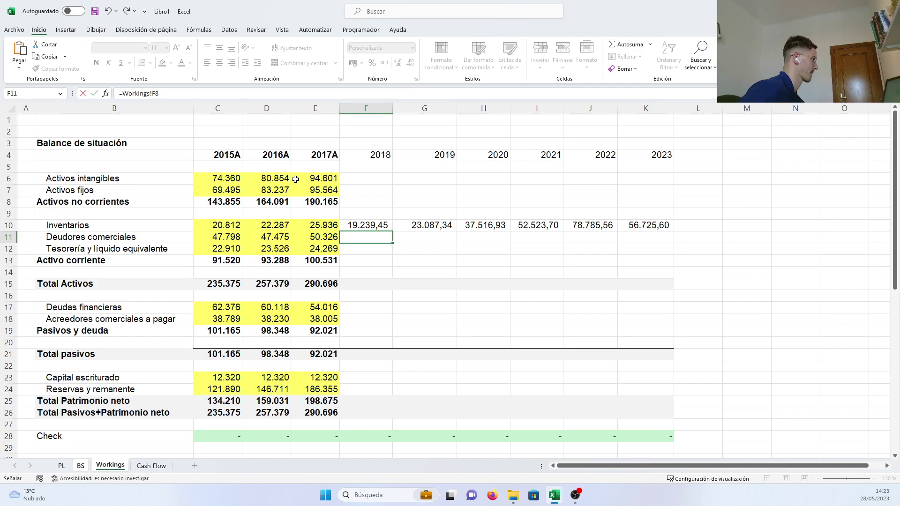
{"action": "left_click", "coordinate": [381, 239]}
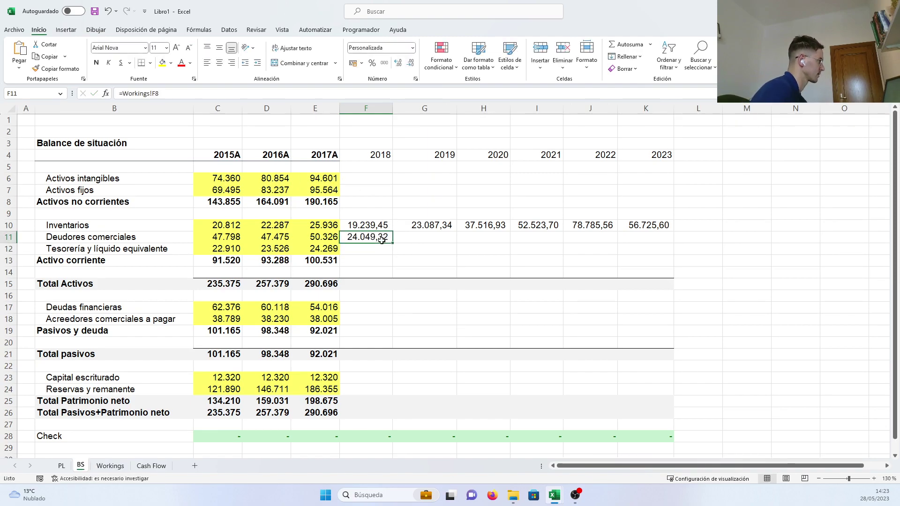
{"action": "left_click_drag", "start_coordinate": [392, 243], "coordinate": [653, 240]}
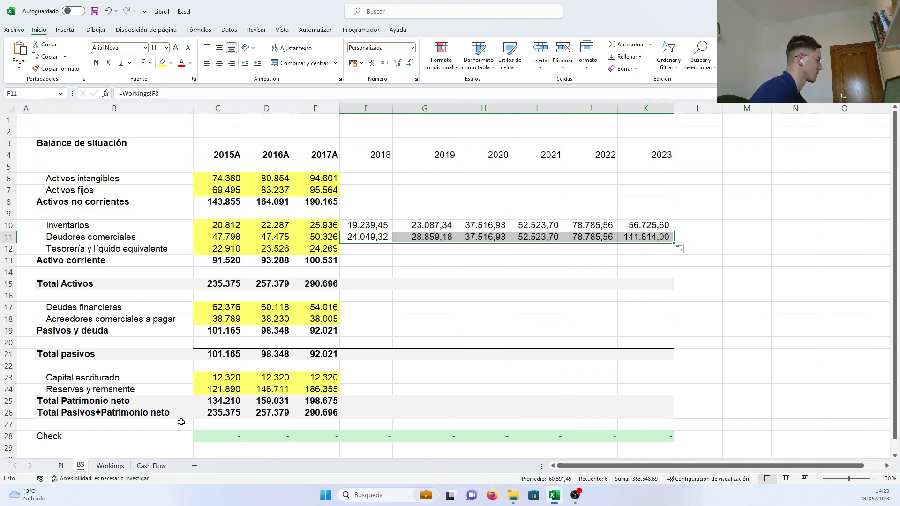
{"action": "left_click", "coordinate": [110, 466]}
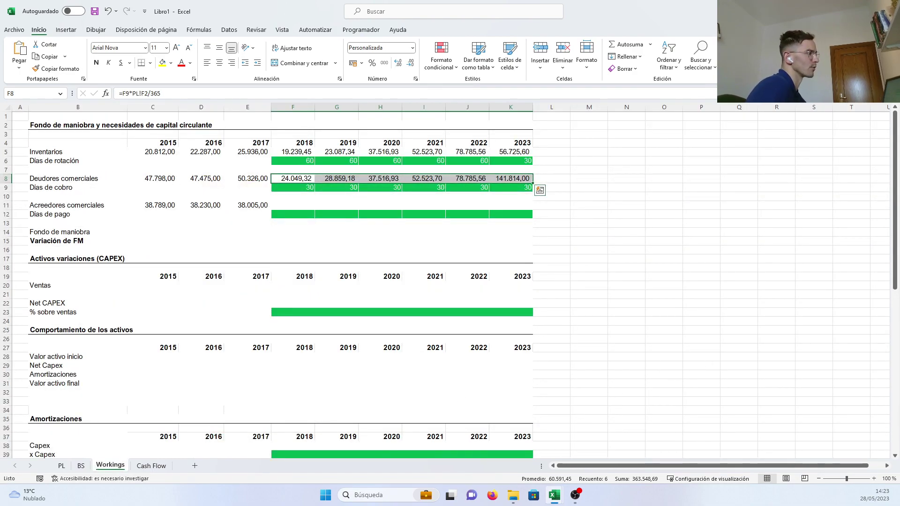
Step: Enter the Días de pago for 2018–2023 in F12:K12 as 30, 30, 30, 35, 35 and 40
{"action": "key", "text": "alt+Tab"}
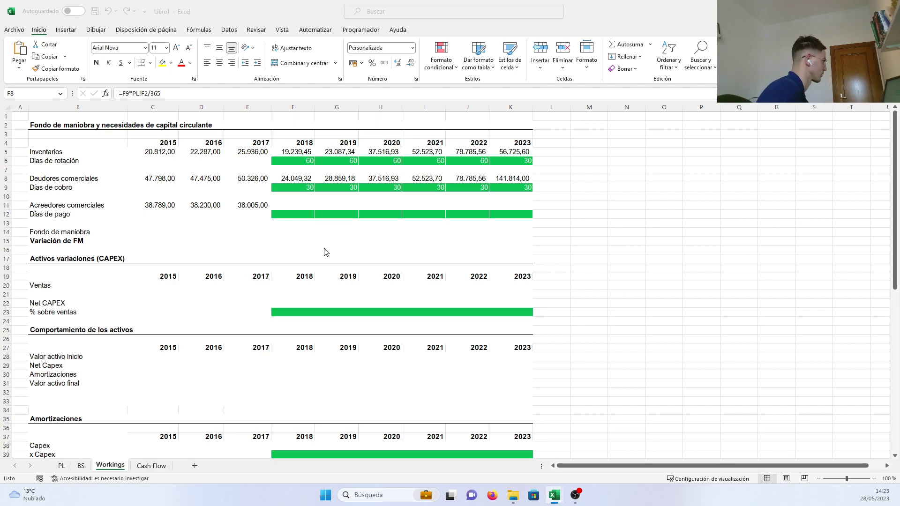
{"action": "left_click", "coordinate": [296, 216]}
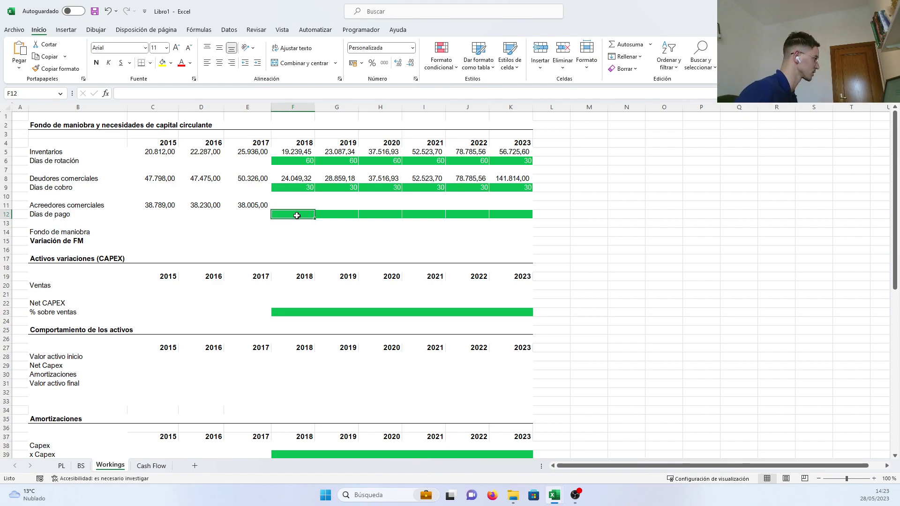
{"action": "type", "text": "30"}
{"action": "key", "text": "Tab"}
{"action": "type", "text": "30"}
{"action": "key", "text": "Tab"}
{"action": "type", "text": "30"}
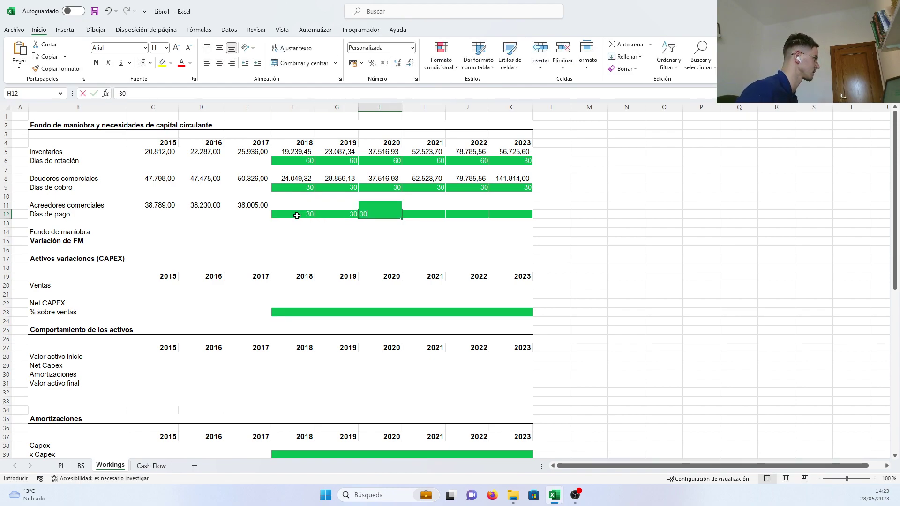
{"action": "key", "text": "Tab"}
{"action": "type", "text": "35"}
{"action": "key", "text": "Tab"}
{"action": "type", "text": "35"}
{"action": "key", "text": "Tab"}
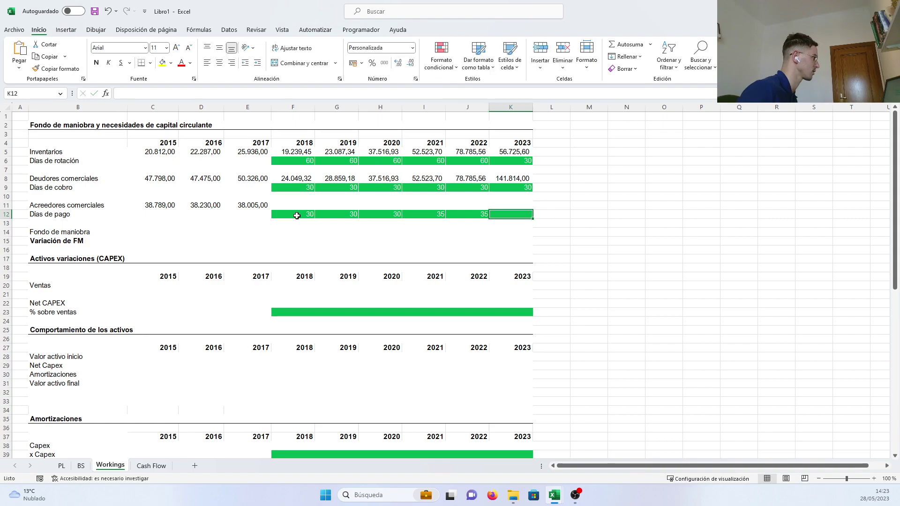
{"action": "type", "text": "40"}
{"action": "key", "text": "Return"}
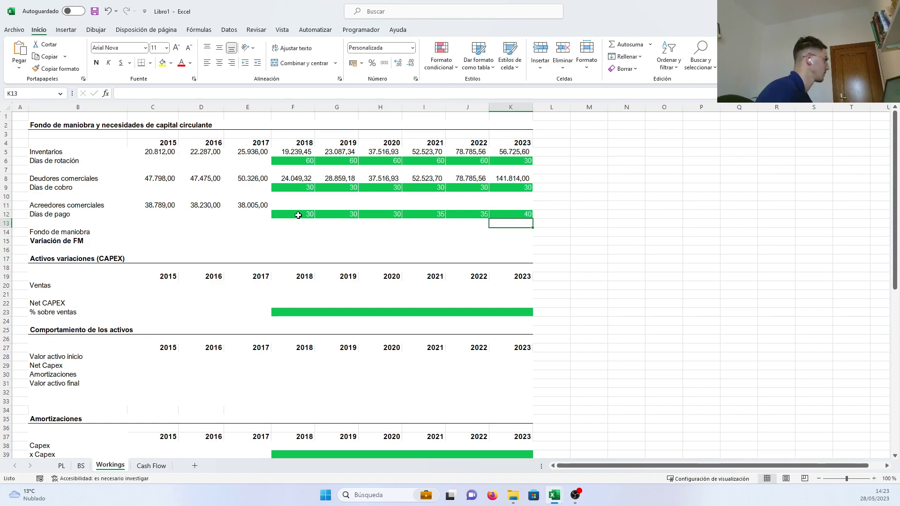
Step: Calculate the 2018 Acreedores comerciales in F11 with =((-PL!F4-PL!F8)*Workings!F12)/365 and fill it across through 2023
{"action": "left_click", "coordinate": [302, 208]}
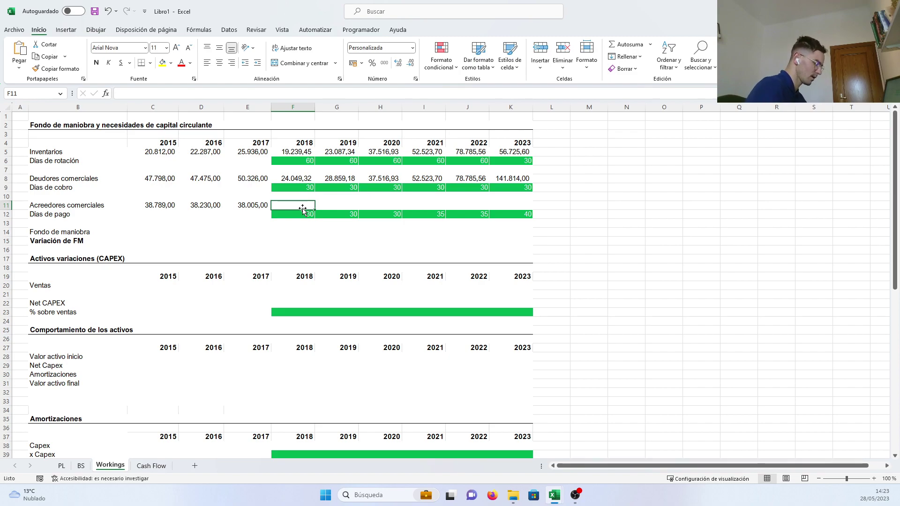
{"action": "type", "text": "=((-"}
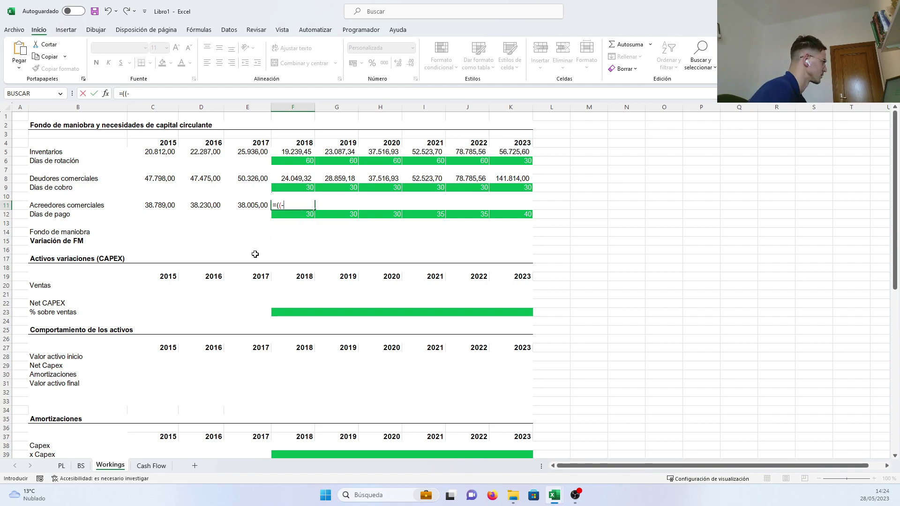
{"action": "left_click", "coordinate": [62, 466]}
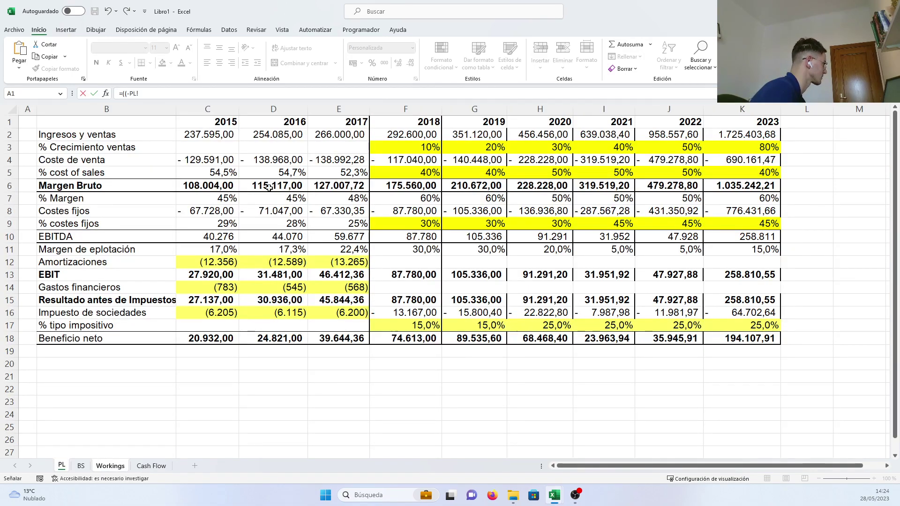
{"action": "left_click", "coordinate": [402, 162]}
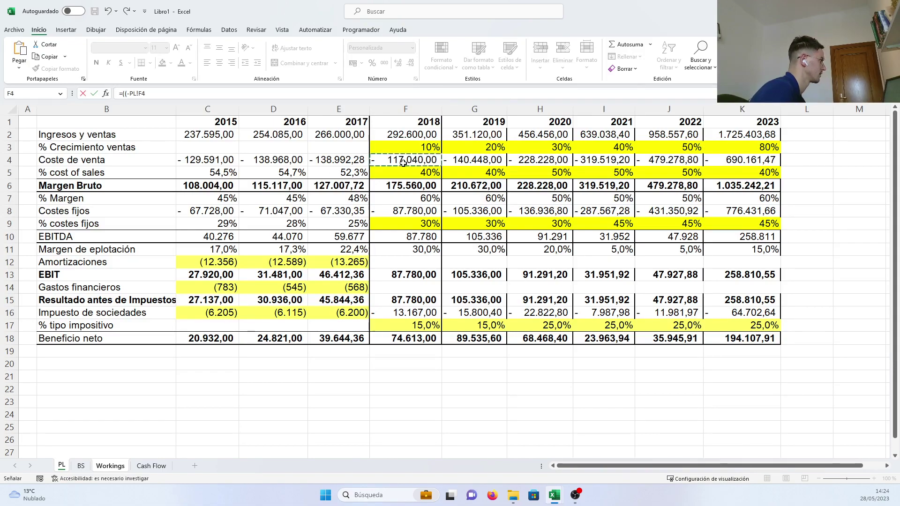
{"action": "type", "text": "-"}
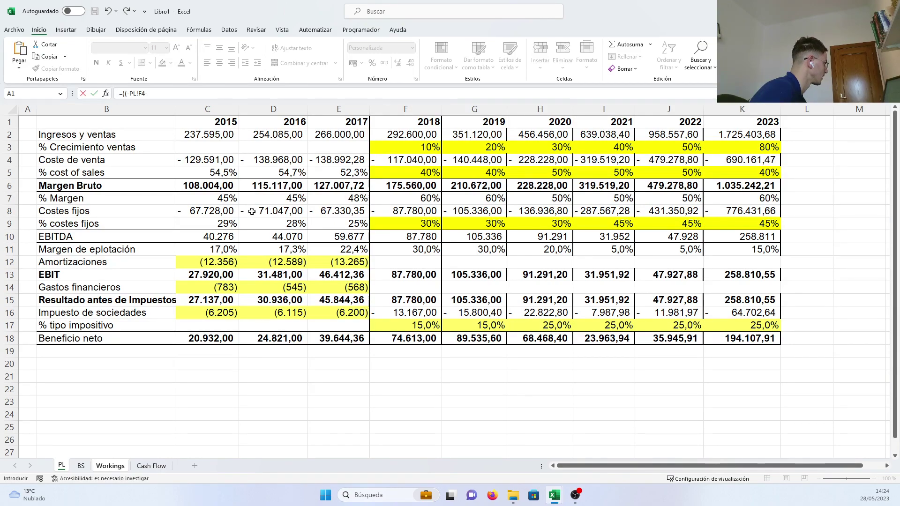
{"action": "left_click", "coordinate": [425, 213]}
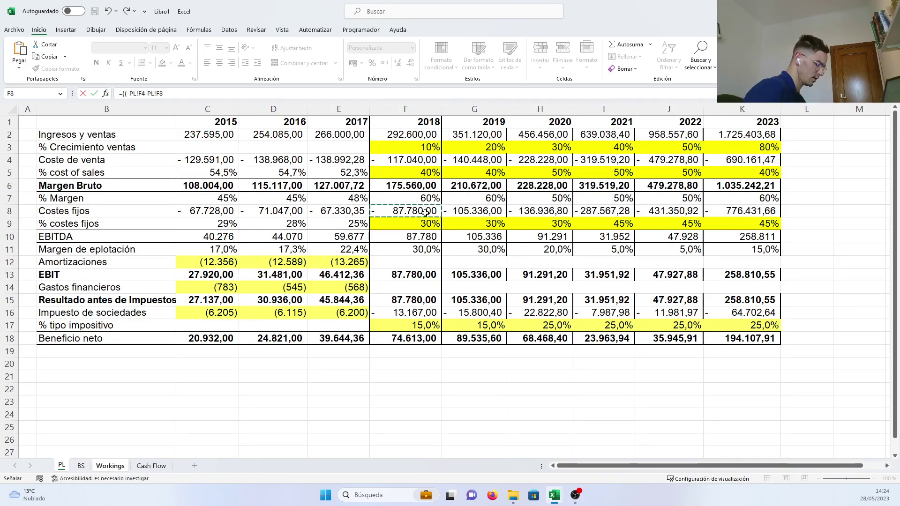
{"action": "type", "text": ")*"}
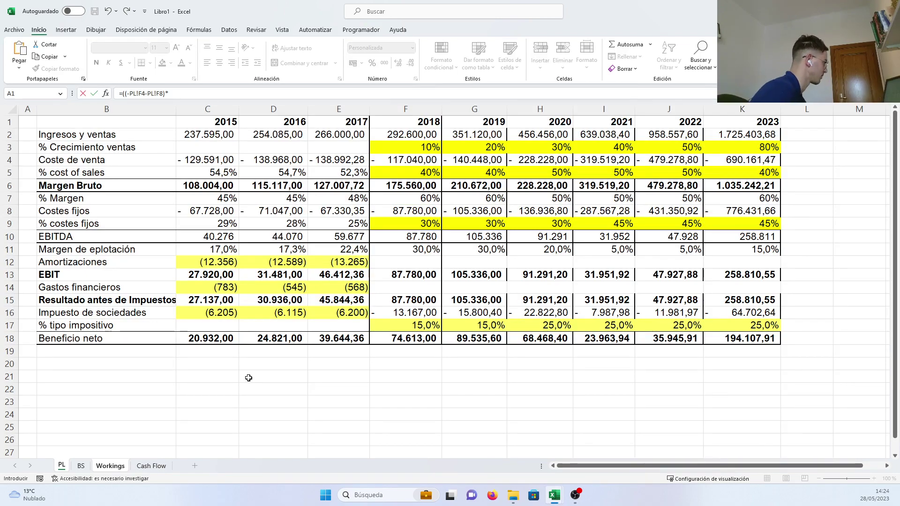
{"action": "left_click", "coordinate": [106, 466]}
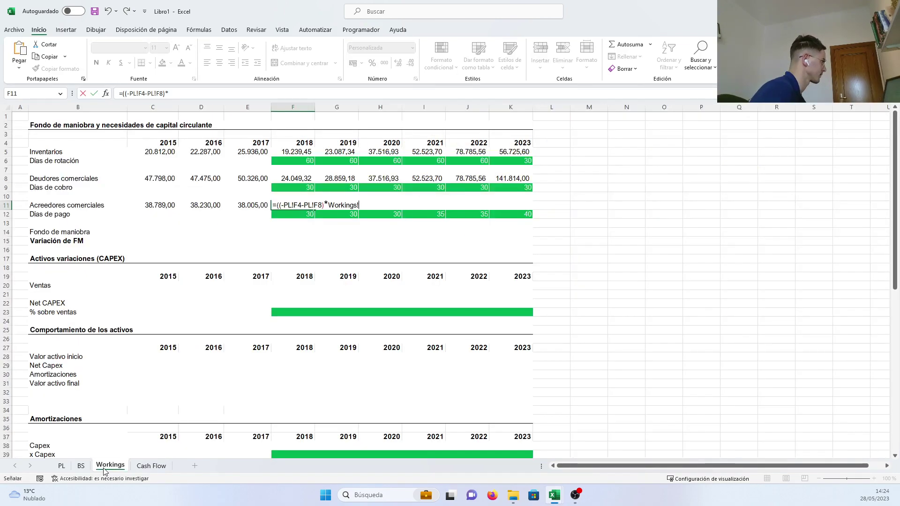
{"action": "left_click", "coordinate": [301, 213]}
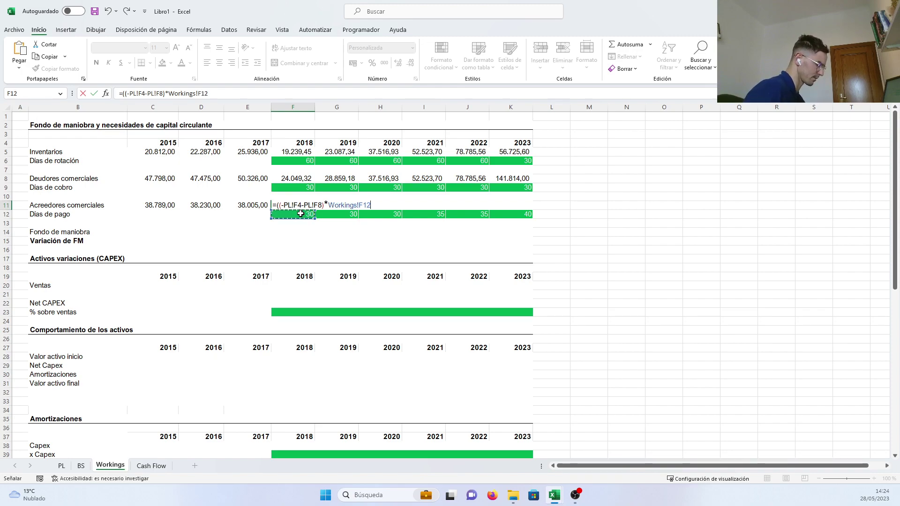
{"action": "type", "text": ")/"}
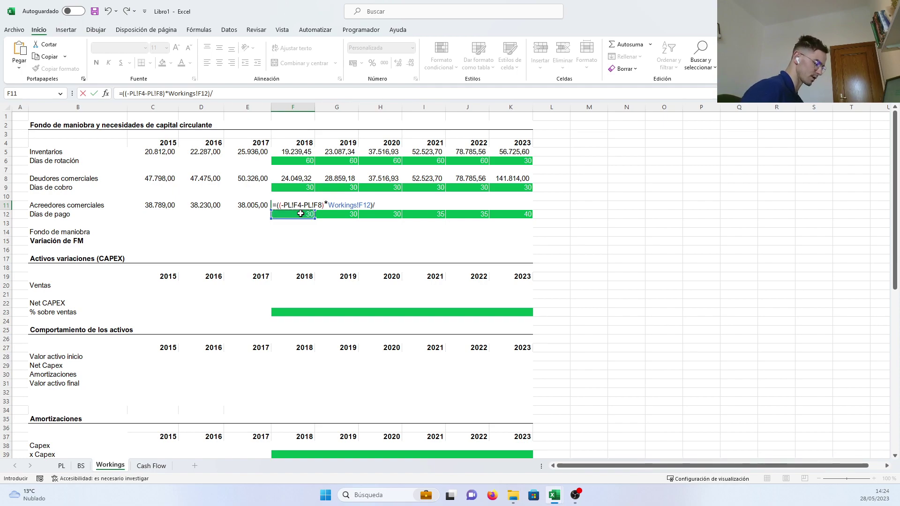
{"action": "type", "text": "365"}
{"action": "key", "text": "Return"}
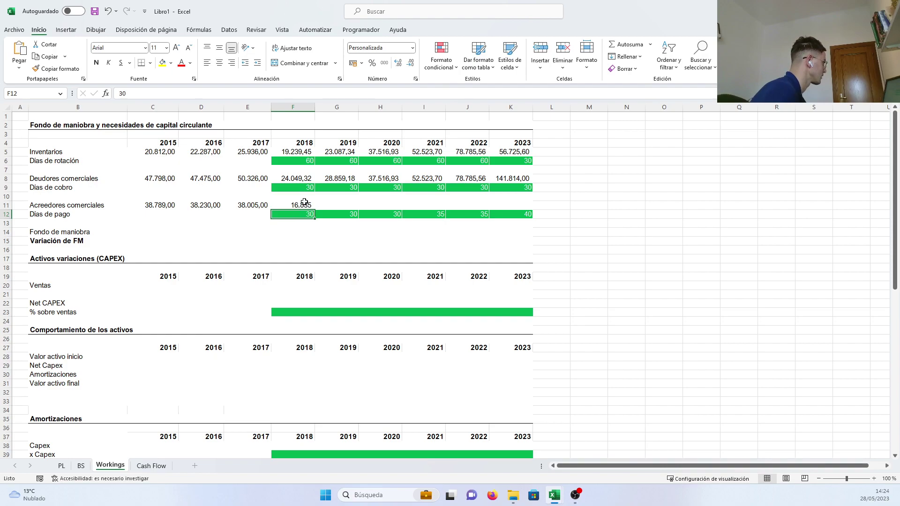
{"action": "left_click", "coordinate": [311, 205]}
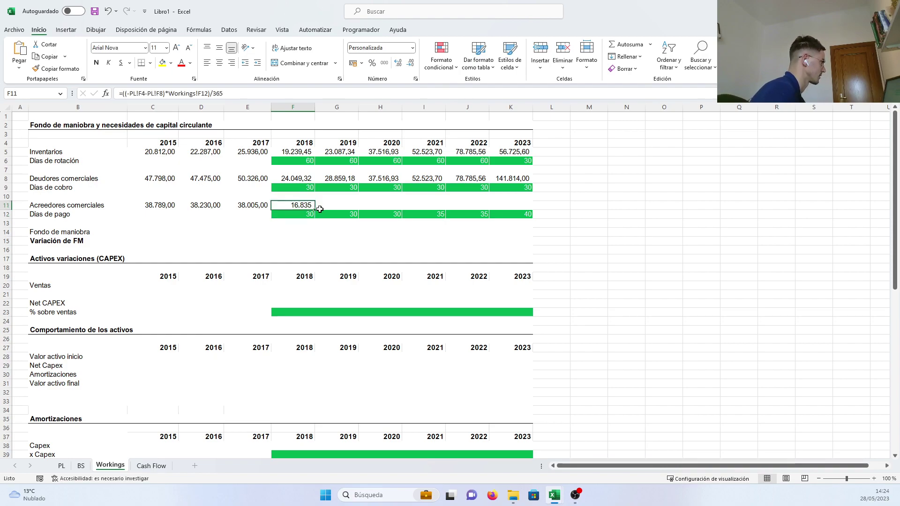
{"action": "left_click_drag", "start_coordinate": [315, 210], "coordinate": [518, 209]}
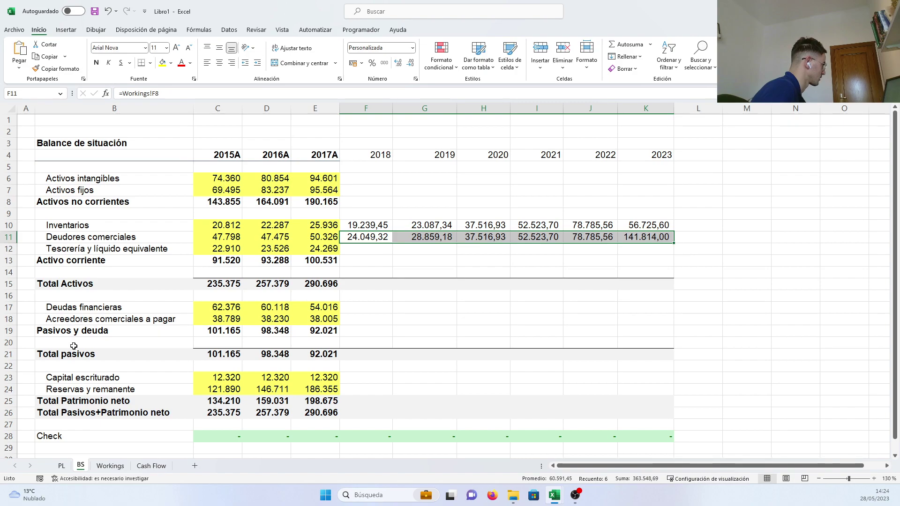
Step: On the BS sheet, link the 2018 Acreedores comerciales a pagar in F18 to =Workings!F11 and fill it across through 2023
{"action": "left_click_drag", "start_coordinate": [98, 320], "coordinate": [359, 325]}
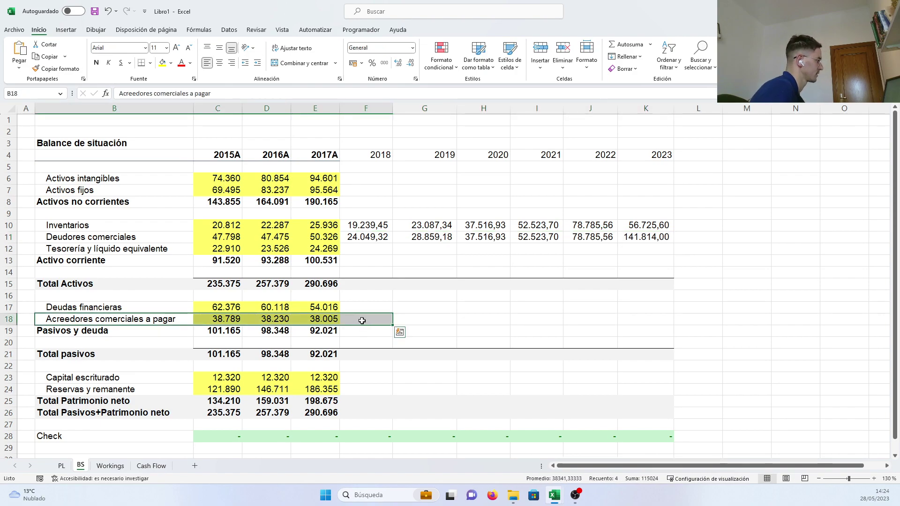
{"action": "left_click", "coordinate": [362, 321]}
{"action": "type", "text": "="}
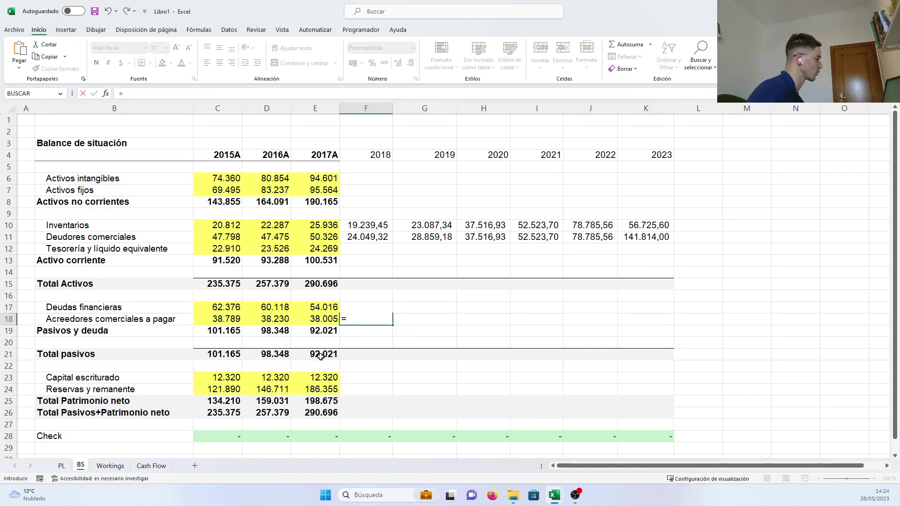
{"action": "left_click", "coordinate": [105, 466]}
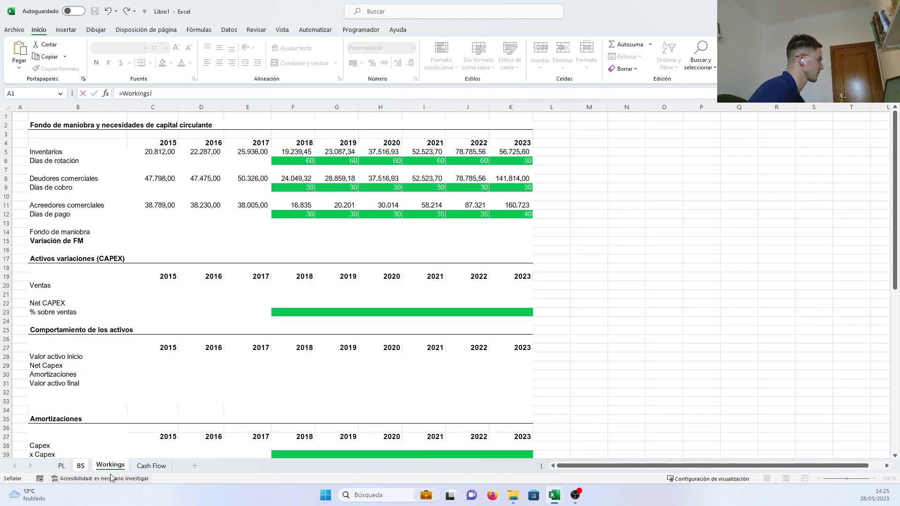
{"action": "left_click", "coordinate": [295, 206]}
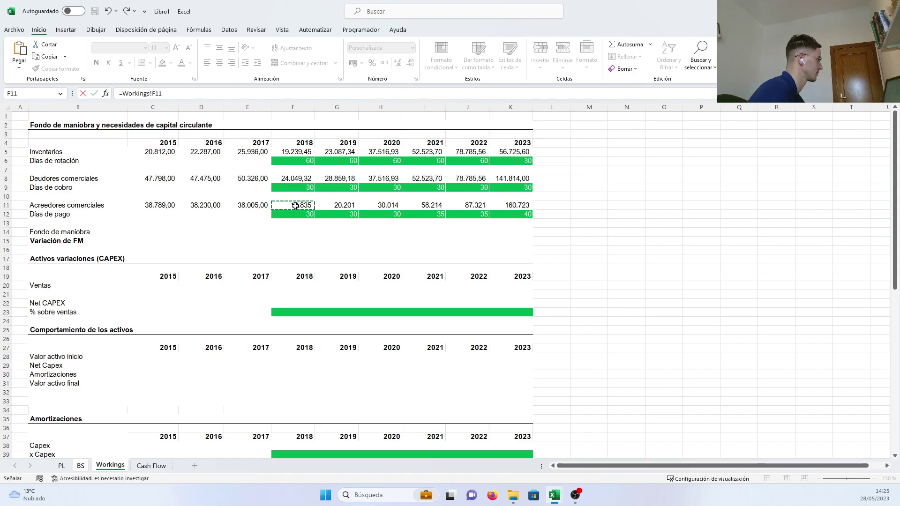
{"action": "key", "text": "Return"}
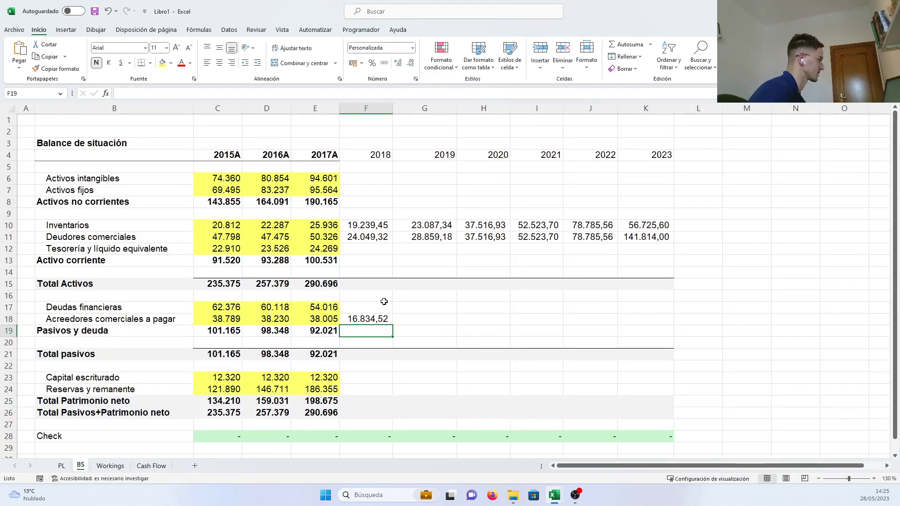
{"action": "left_click", "coordinate": [389, 323]}
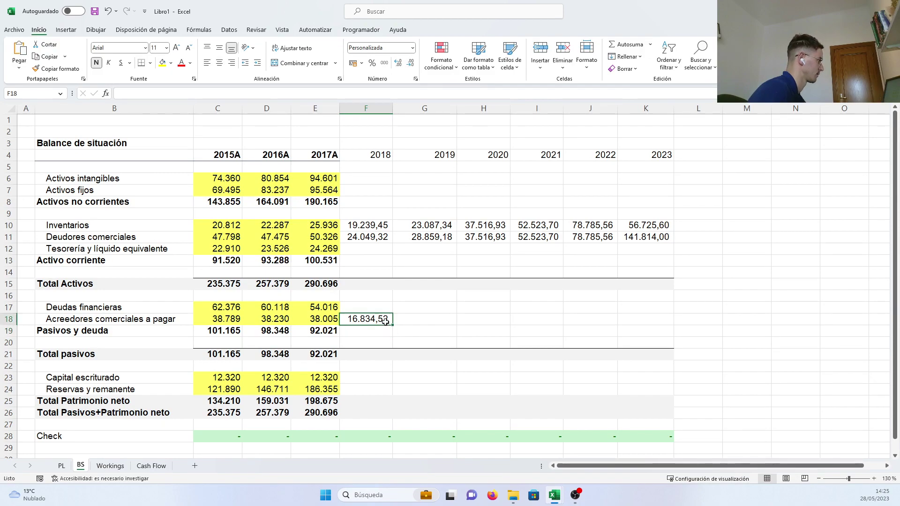
{"action": "left_click_drag", "start_coordinate": [394, 326], "coordinate": [650, 317]}
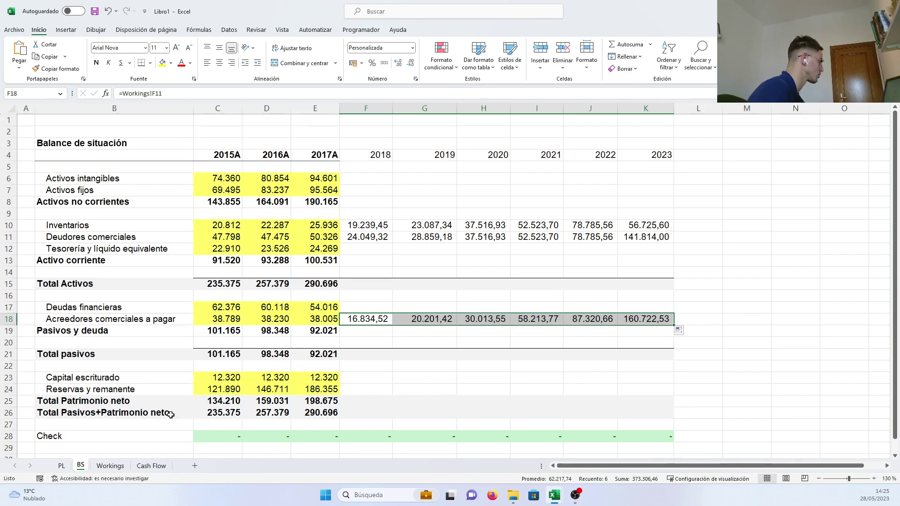
Step: On the Workings sheet, calculate the 2015 Fondo de maniobra in C14 with =C5+C8-C11 and fill it across through 2023
{"action": "left_click", "coordinate": [111, 465]}
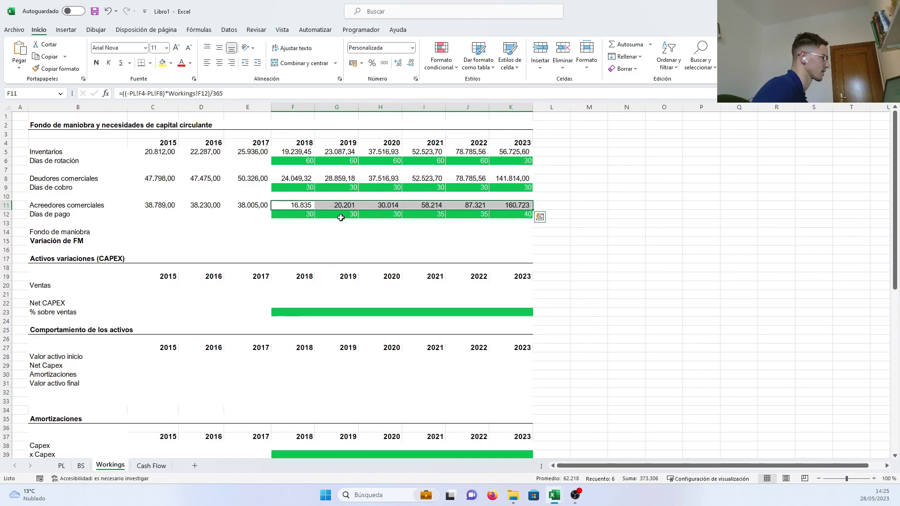
{"action": "left_click_drag", "start_coordinate": [107, 231], "coordinate": [171, 227]}
{"action": "left_click", "coordinate": [171, 229]}
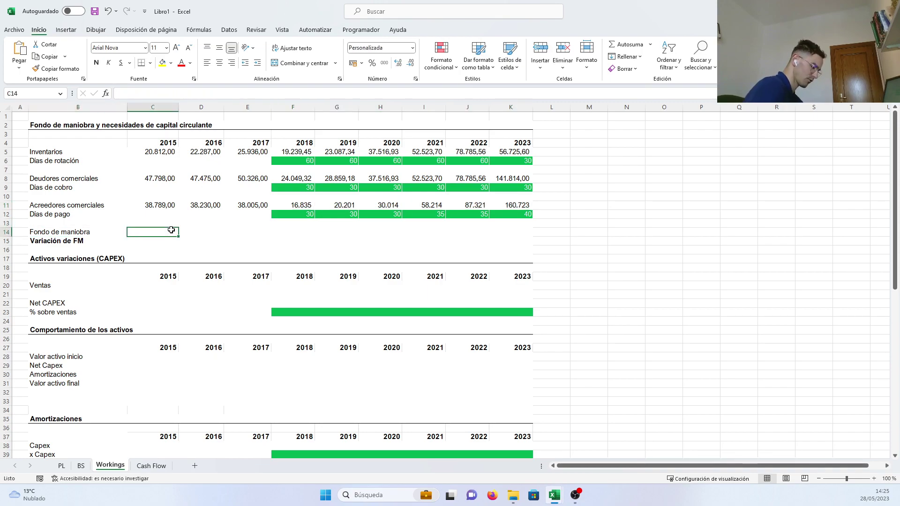
{"action": "type", "text": "="}
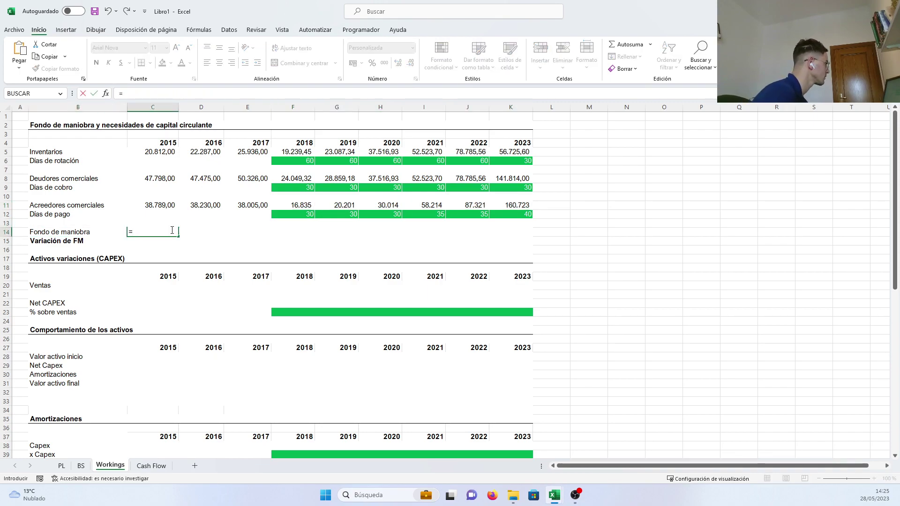
{"action": "left_click", "coordinate": [168, 153]}
{"action": "type", "text": "+"}
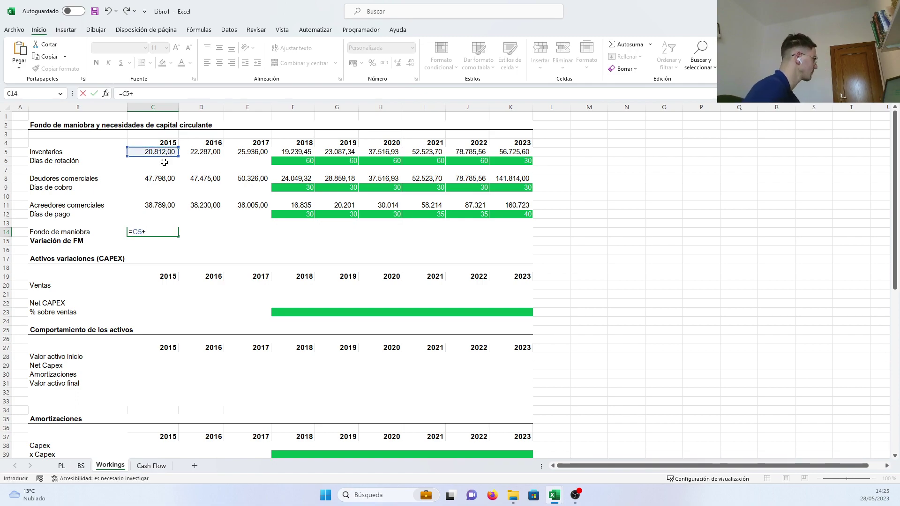
{"action": "left_click", "coordinate": [156, 178]}
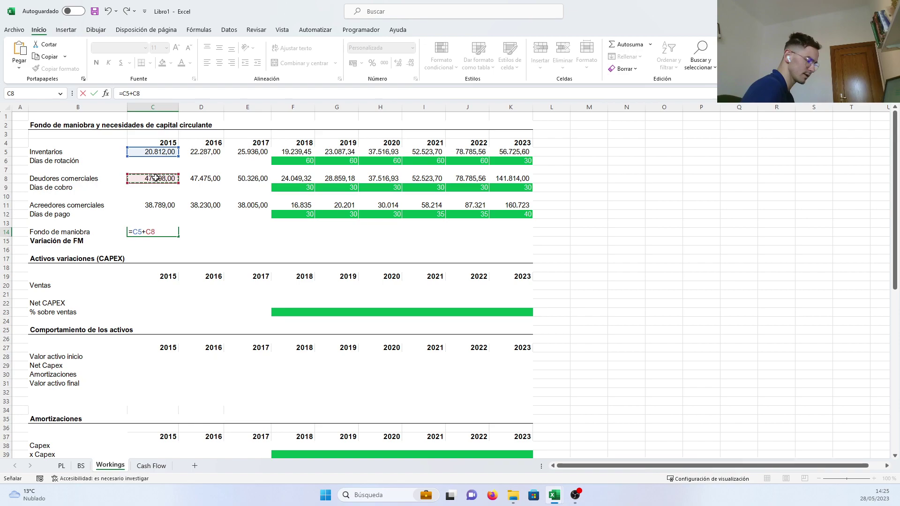
{"action": "type", "text": "-"}
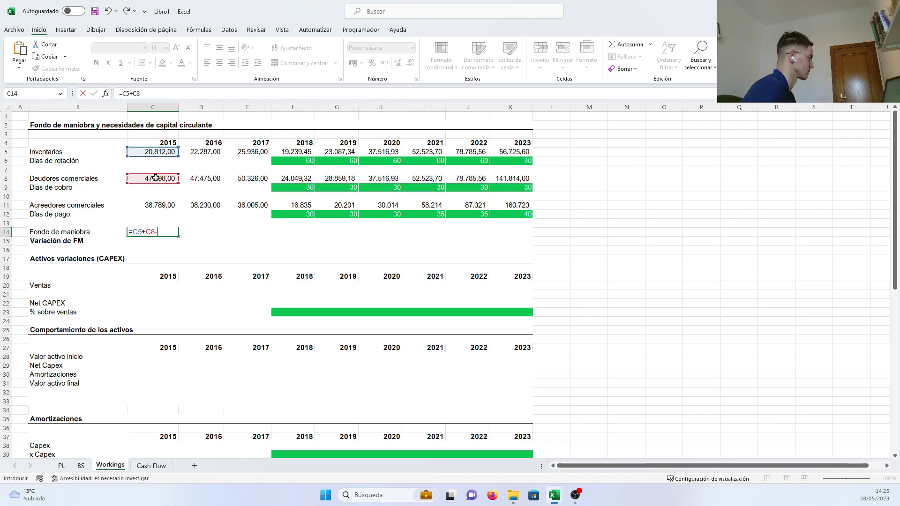
{"action": "left_click", "coordinate": [151, 205]}
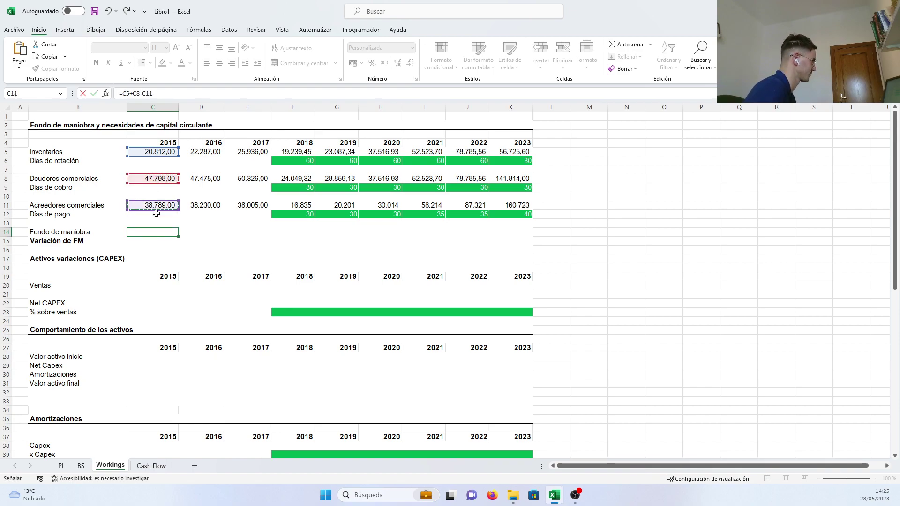
{"action": "key", "text": "Return"}
{"action": "key", "text": "Up"}
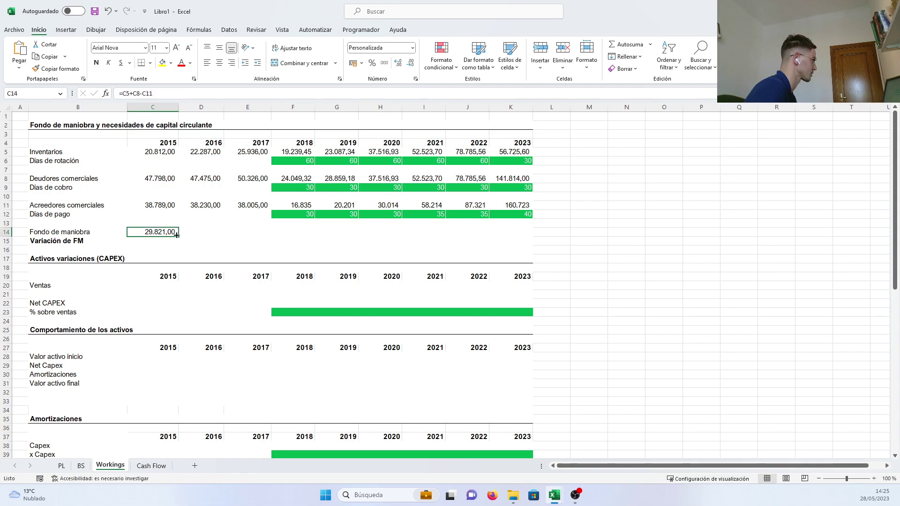
{"action": "left_click_drag", "start_coordinate": [179, 237], "coordinate": [539, 228]}
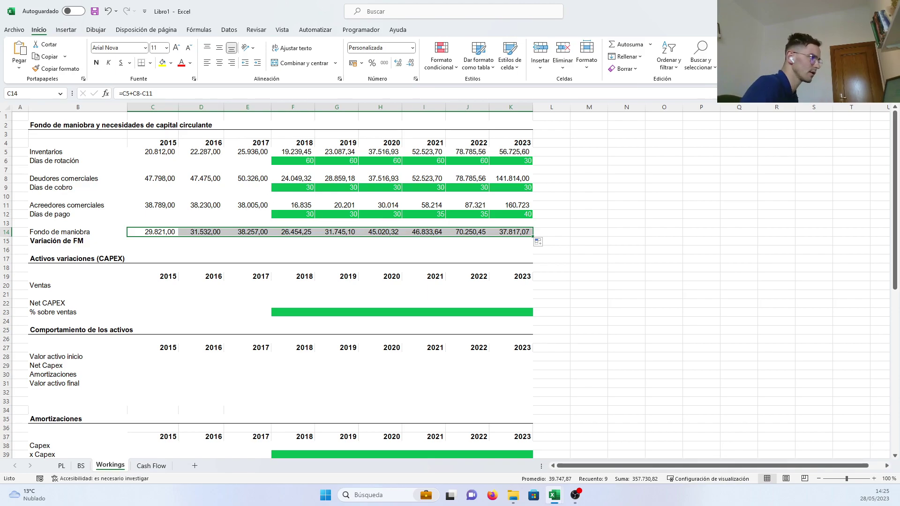
{"action": "left_click", "coordinate": [201, 241]}
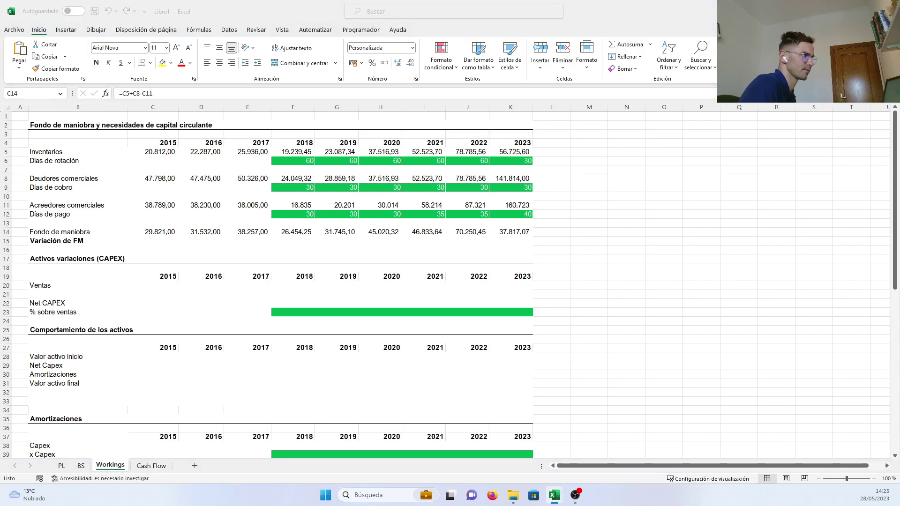
Step: Calculate the 2018 Variación de FM in F15 with =E14-F14 and fill it across through 2023
{"action": "key", "text": "F2"}
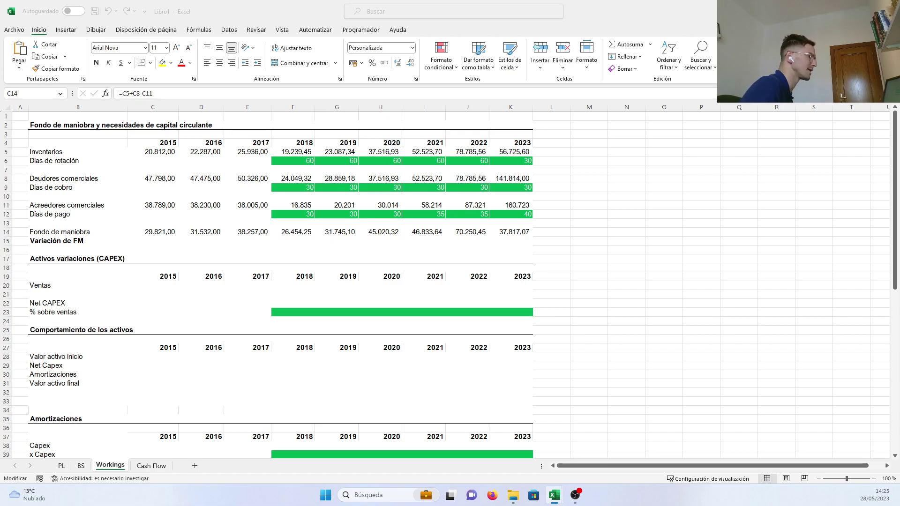
{"action": "key", "text": "ctrl+Return"}
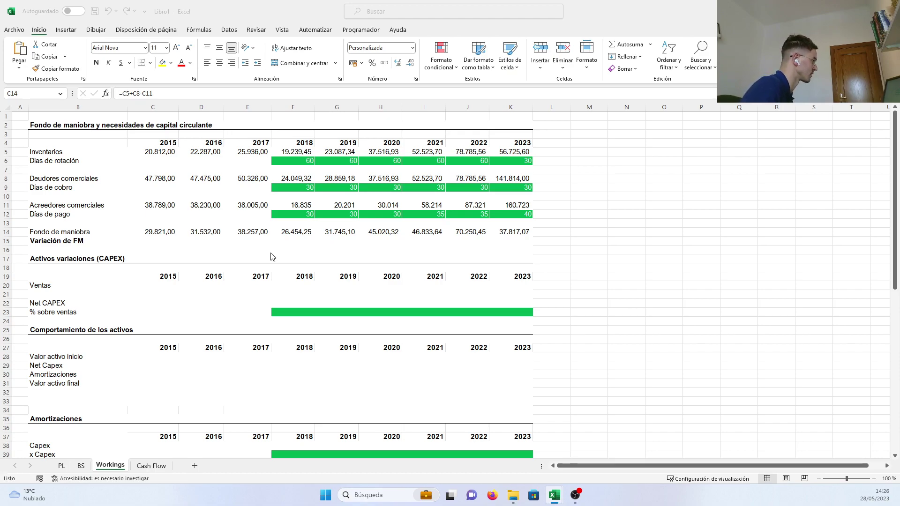
{"action": "left_click", "coordinate": [292, 240]}
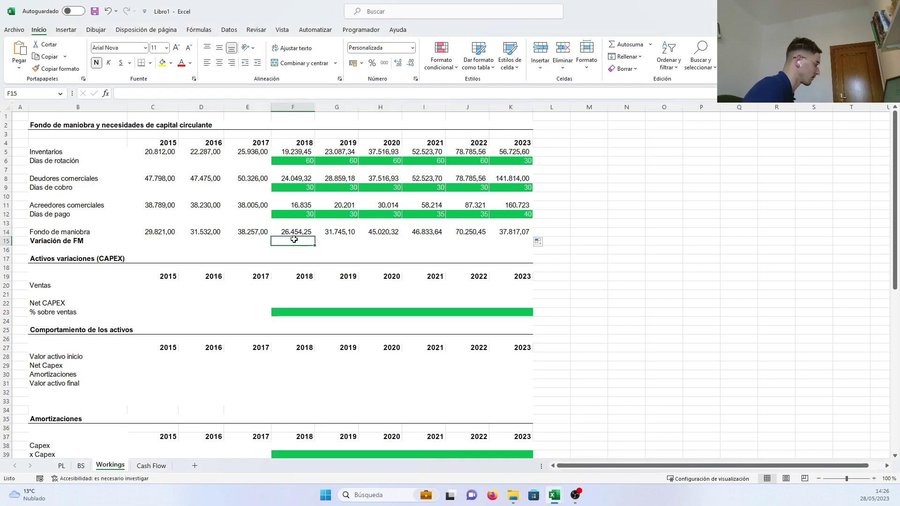
{"action": "type", "text": "="}
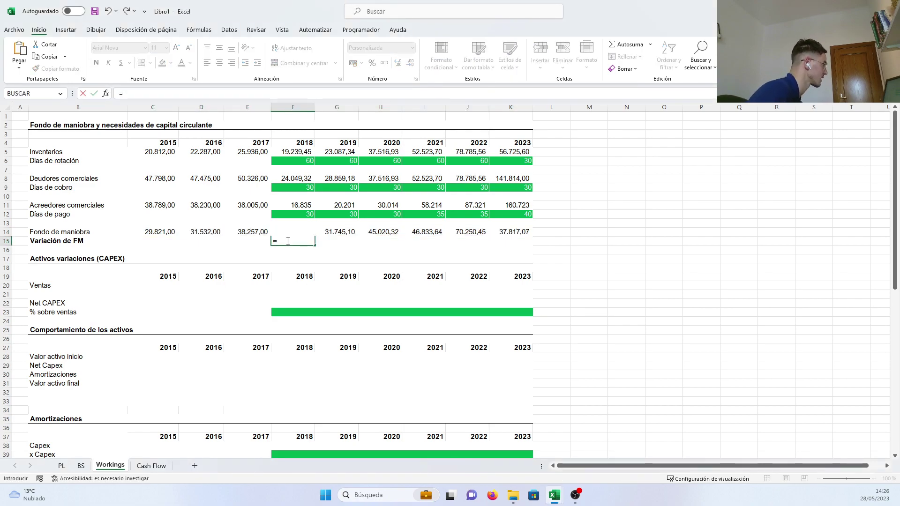
{"action": "left_click", "coordinate": [249, 232]}
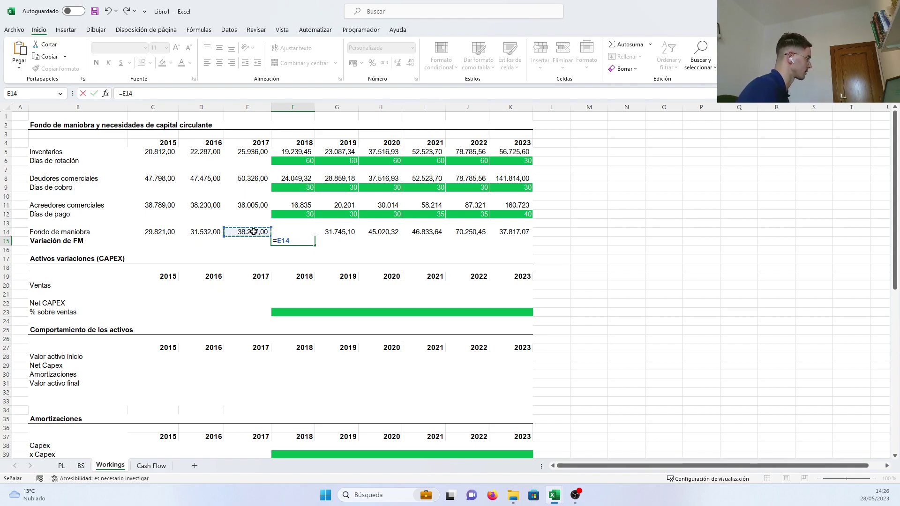
{"action": "type", "text": "-"}
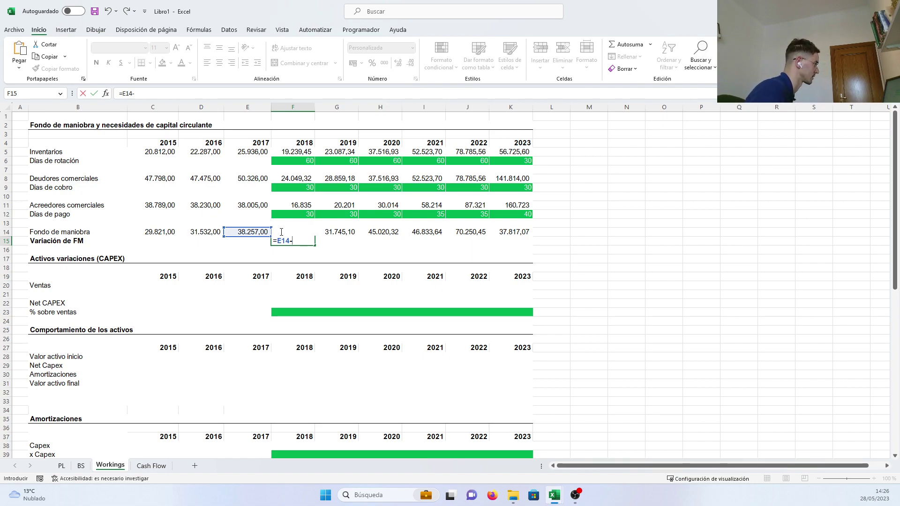
{"action": "type", "text": "F14"}
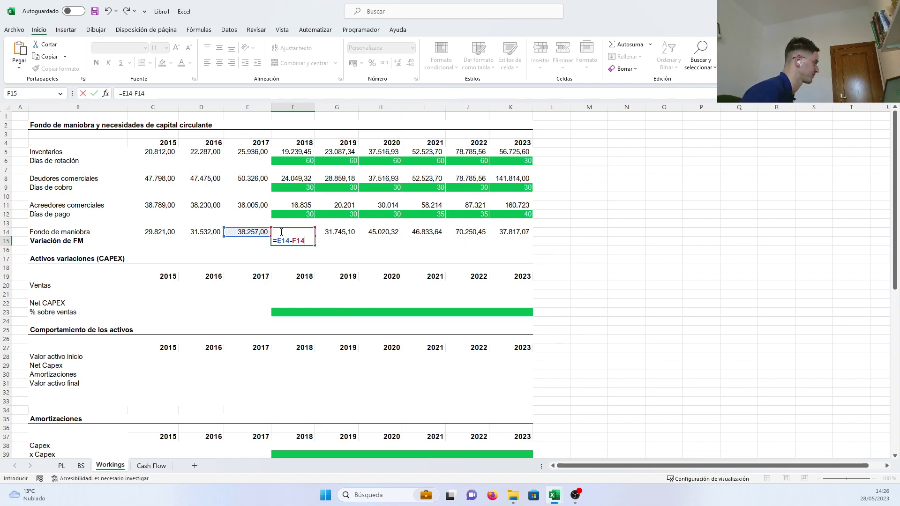
{"action": "key", "text": "Return"}
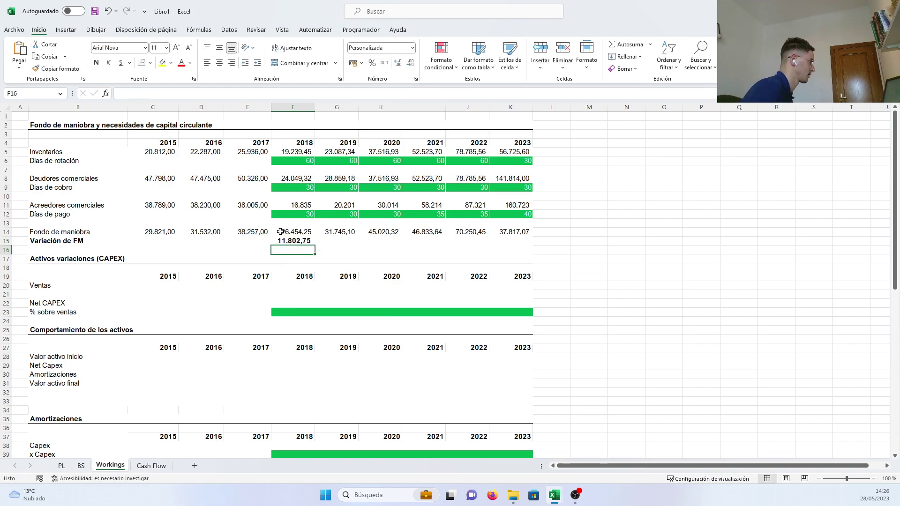
{"action": "left_click", "coordinate": [309, 240]}
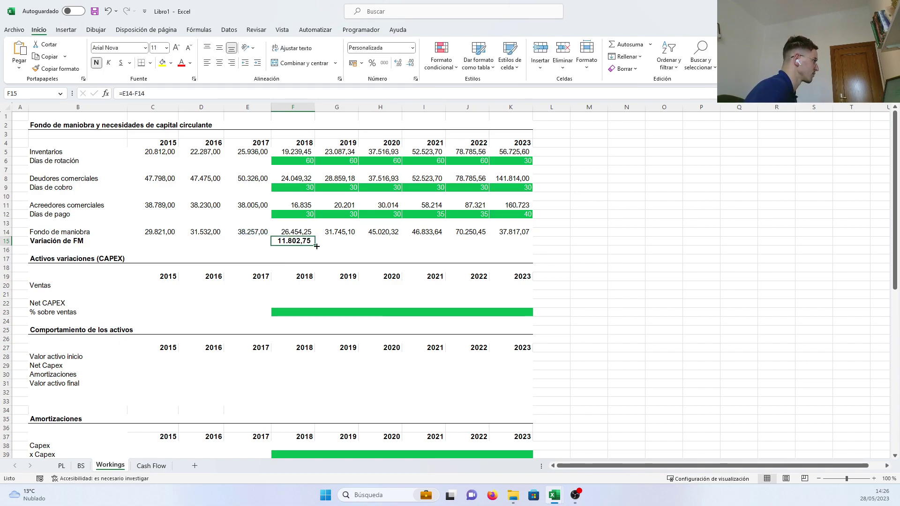
{"action": "left_click_drag", "start_coordinate": [316, 246], "coordinate": [526, 249]}
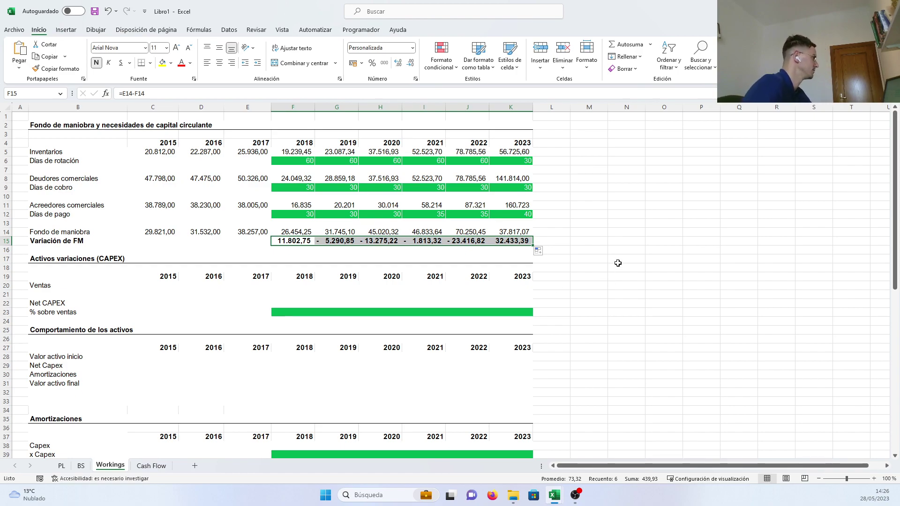
{"action": "left_click", "coordinate": [612, 281]}
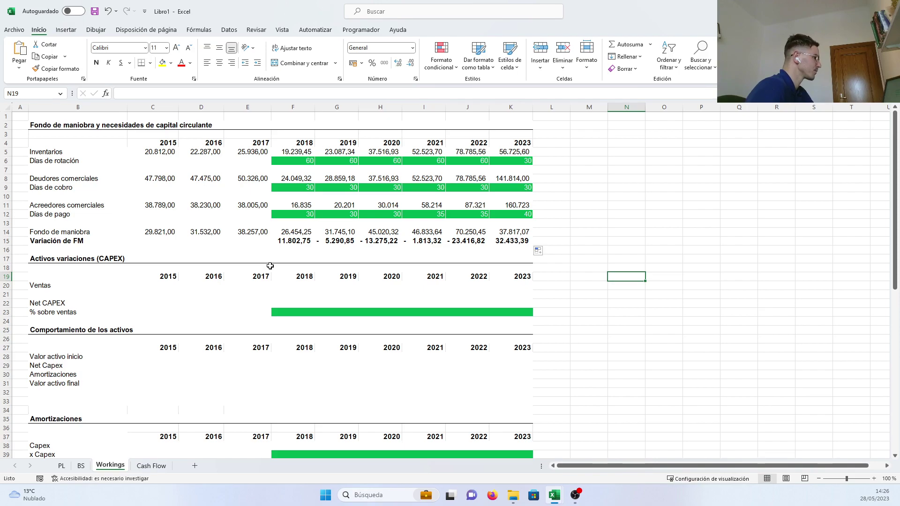
Step: In the CAPEX section, link the 2015 Ventas in C20 to =PL!C2, fill it across through 2023 and widen column K slightly
{"action": "left_click", "coordinate": [79, 276]}
{"action": "left_click", "coordinate": [110, 259]}
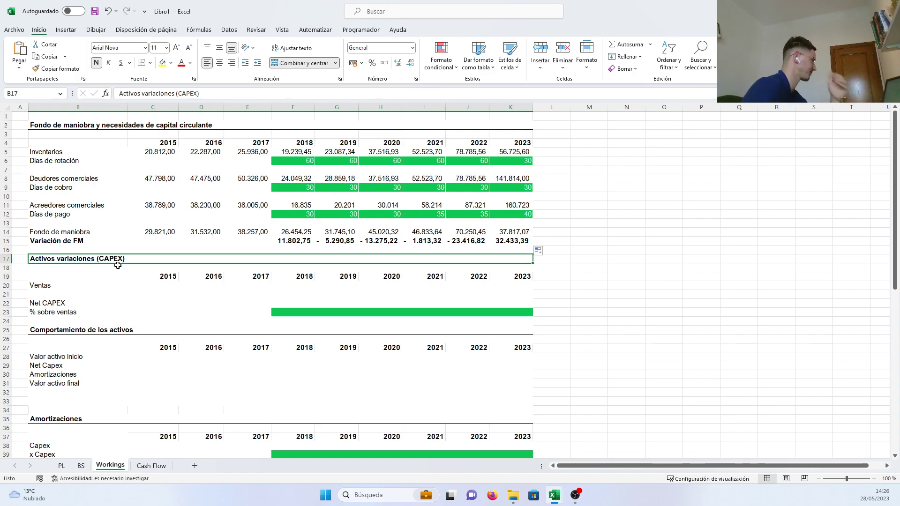
{"action": "left_click", "coordinate": [331, 296]}
{"action": "left_click", "coordinate": [175, 293]}
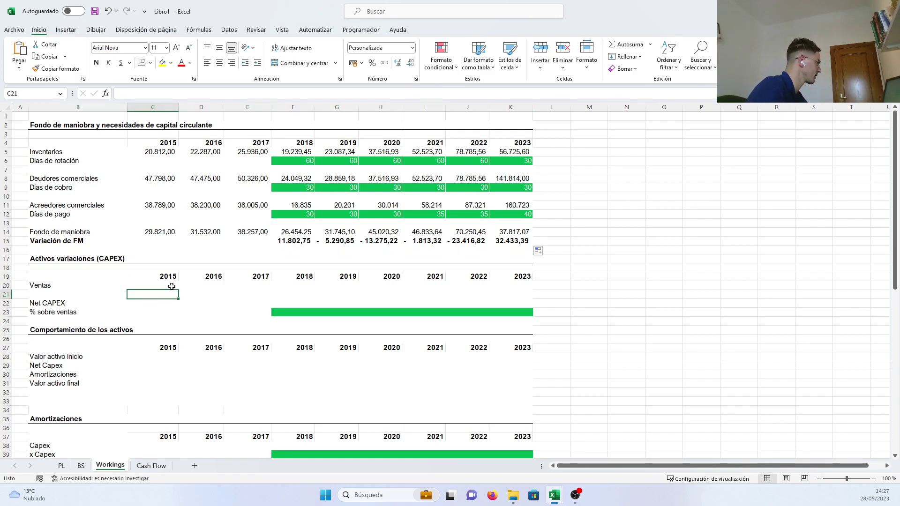
{"action": "left_click", "coordinate": [172, 287]}
{"action": "type", "text": "="}
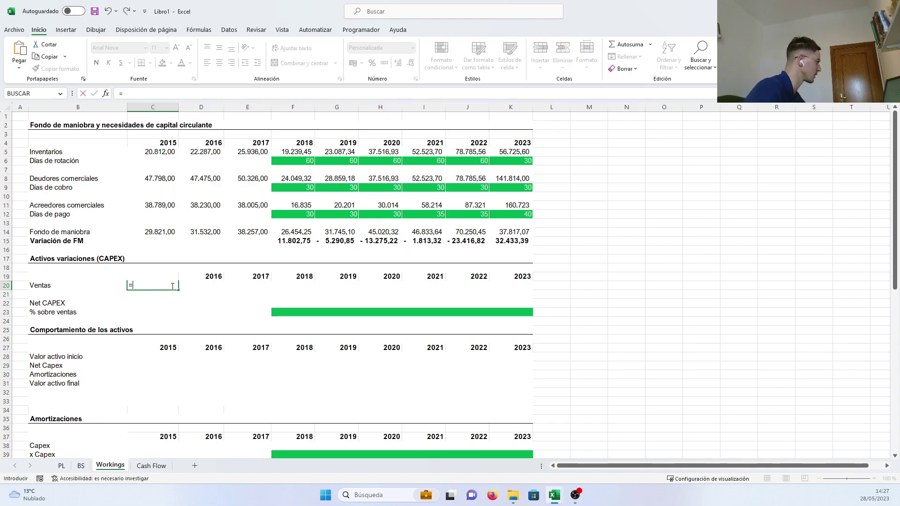
{"action": "left_click", "coordinate": [62, 467]}
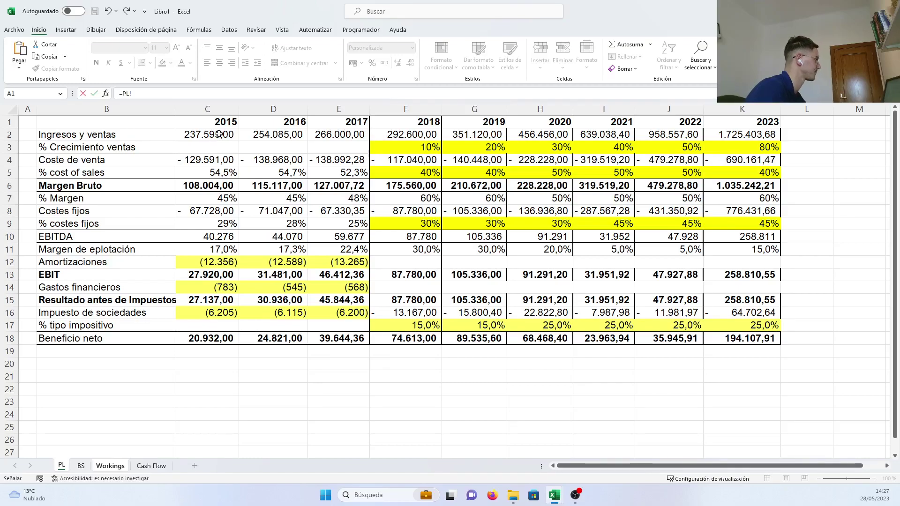
{"action": "left_click", "coordinate": [219, 134]}
{"action": "key", "text": "Return"}
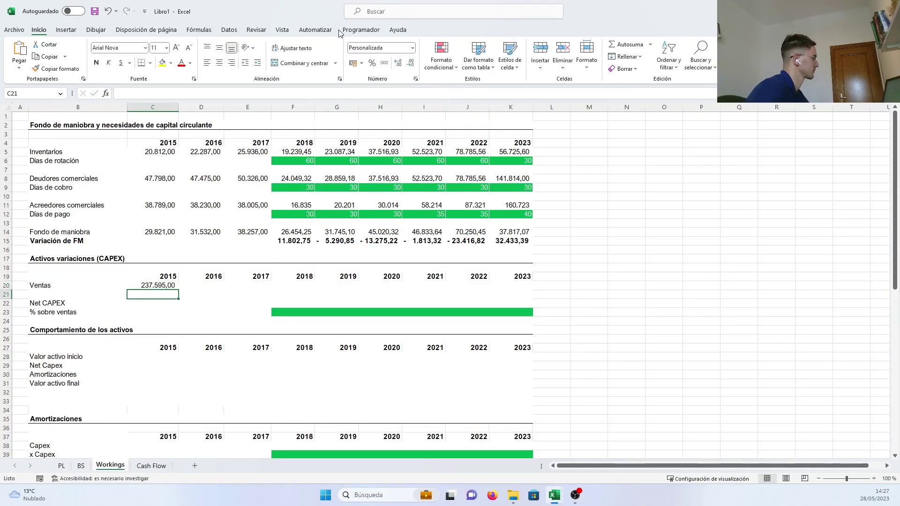
{"action": "left_click", "coordinate": [165, 282]}
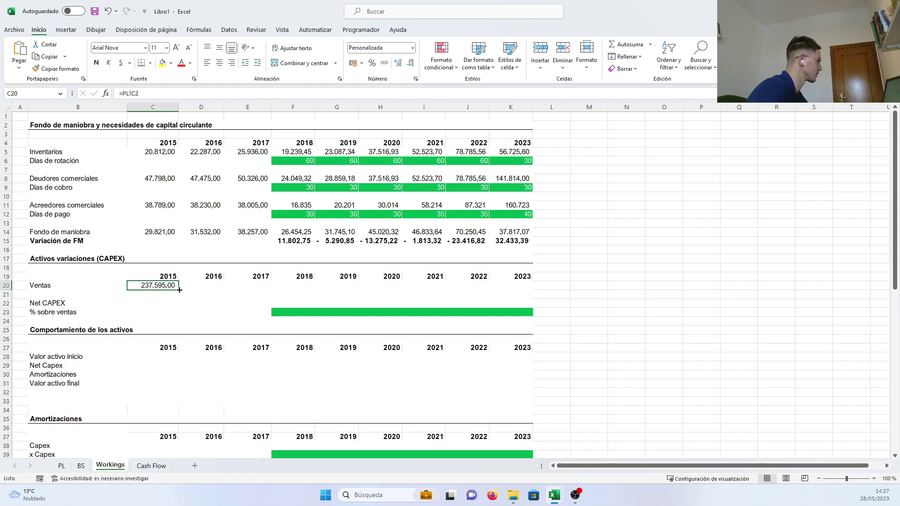
{"action": "left_click_drag", "start_coordinate": [179, 290], "coordinate": [549, 289]}
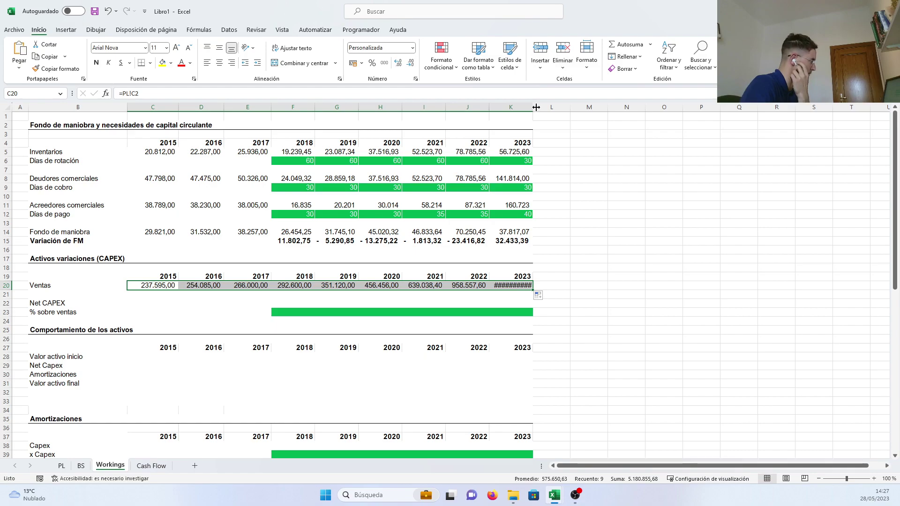
{"action": "left_click_drag", "start_coordinate": [536, 108], "coordinate": [540, 108]}
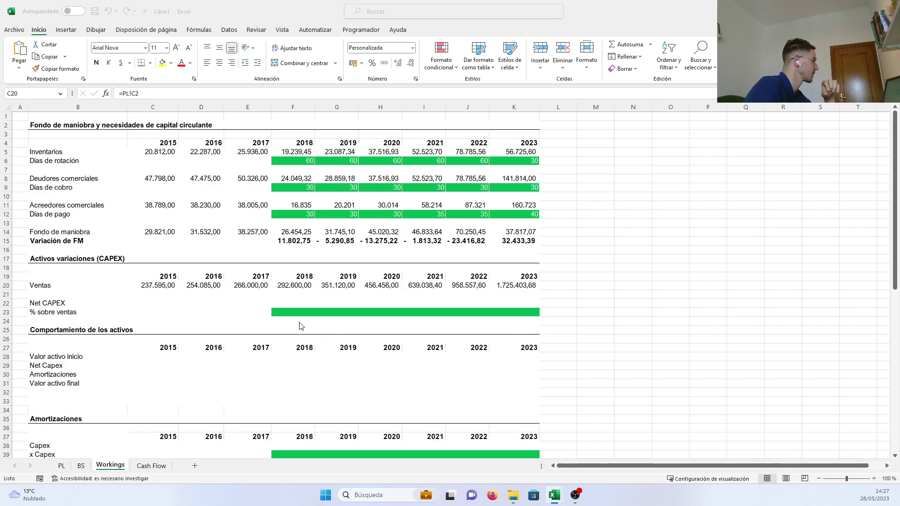
{"action": "key", "text": "ctrl+shift+Right"}
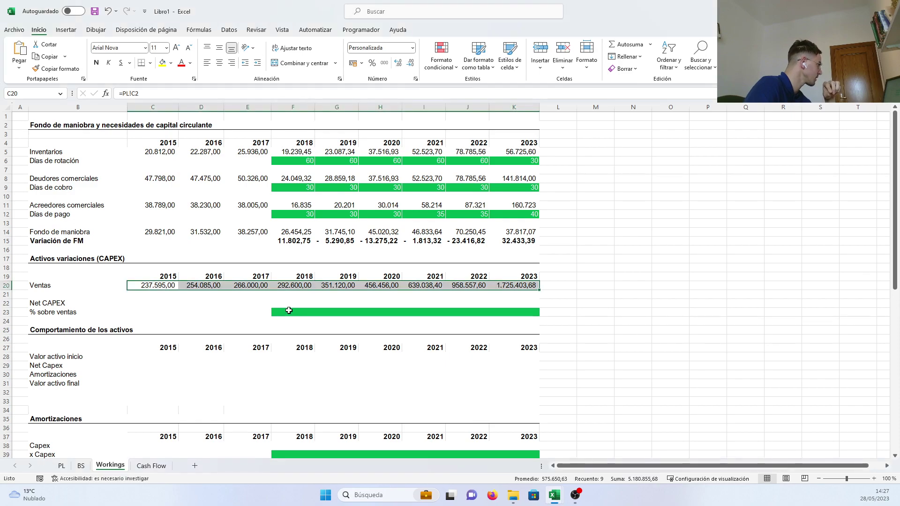
Step: Enter the CAPEX % sobre ventas in F23:K23 as 9% for 2018 and 10% for each year from 2019 to 2023
{"action": "left_click", "coordinate": [296, 310]}
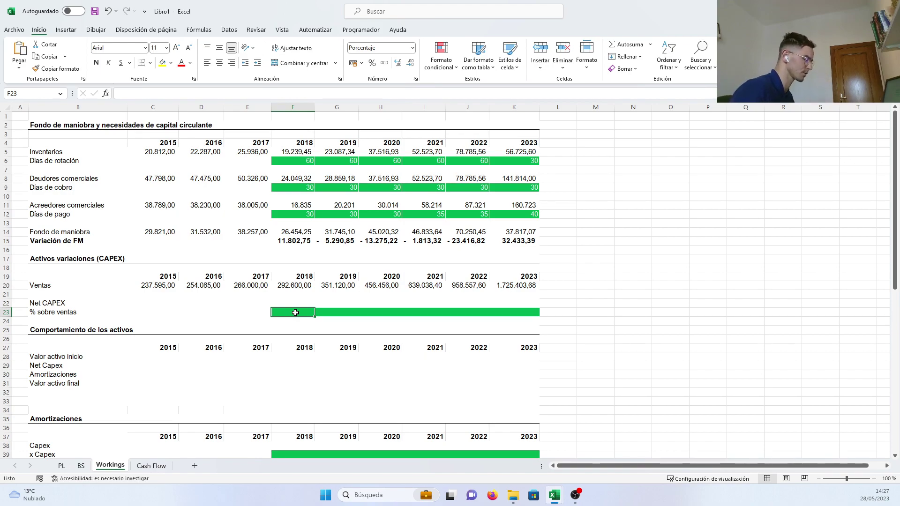
{"action": "type", "text": "9"}
{"action": "key", "text": "Tab"}
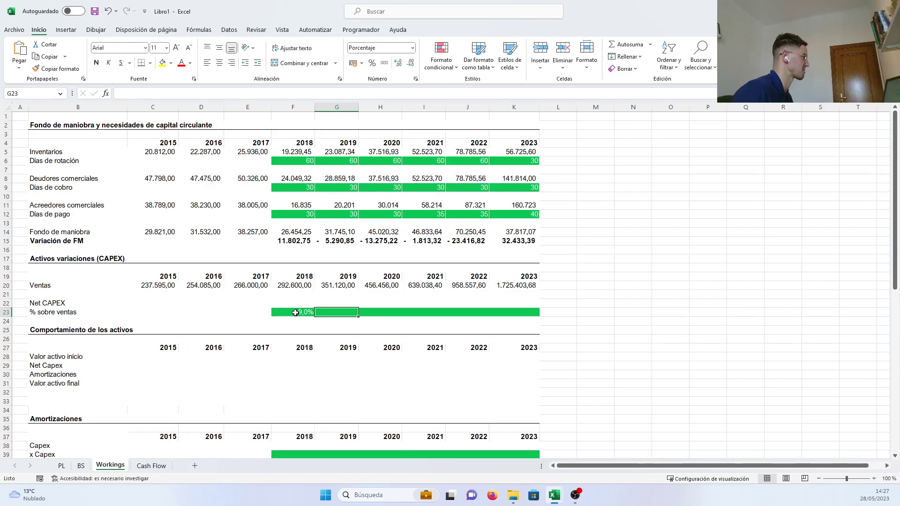
{"action": "type", "text": "10"}
{"action": "key", "text": "Tab"}
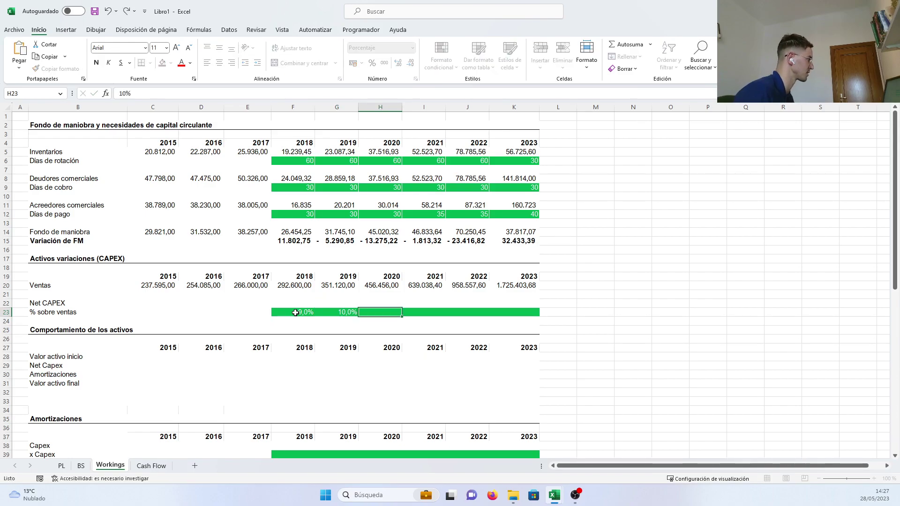
{"action": "type", "text": "10"}
{"action": "key", "text": "Tab"}
{"action": "type", "text": "10"}
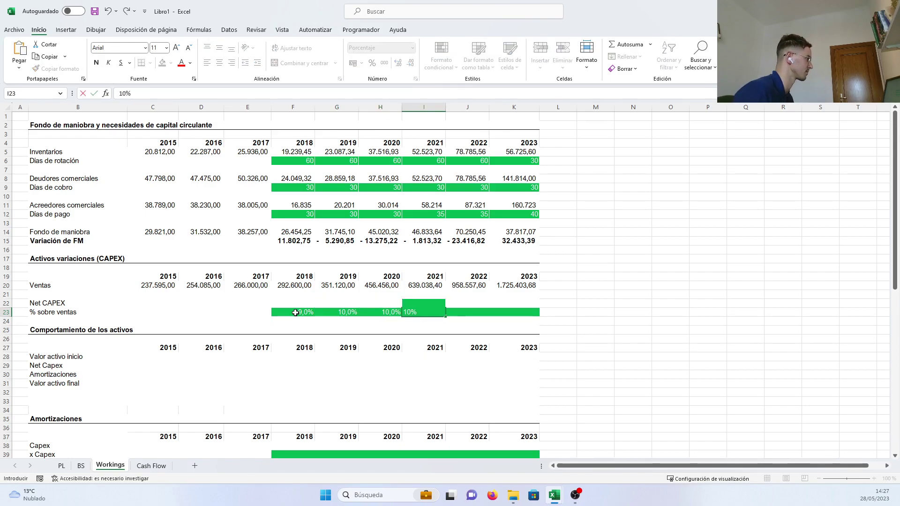
{"action": "key", "text": "Tab"}
{"action": "type", "text": "10"}
{"action": "key", "text": "Tab"}
{"action": "type", "text": "1"}
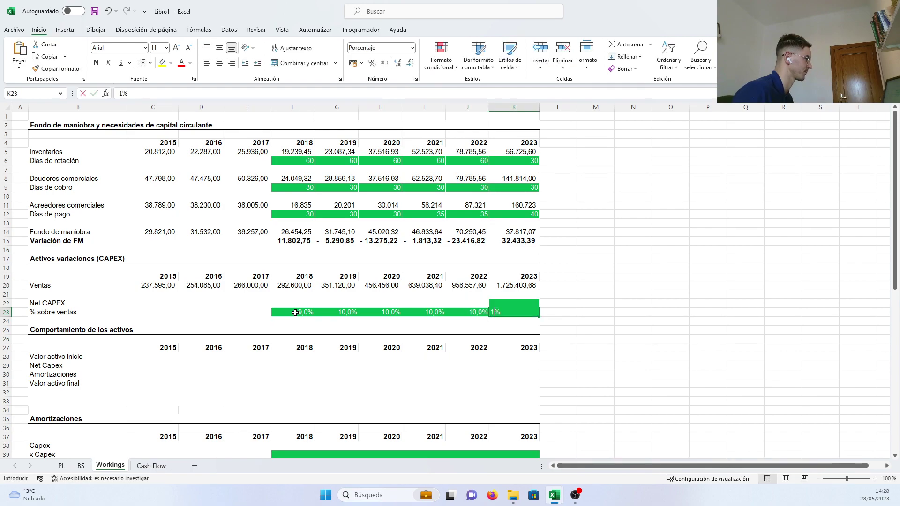
{"action": "type", "text": "0"}
{"action": "key", "text": "Return"}
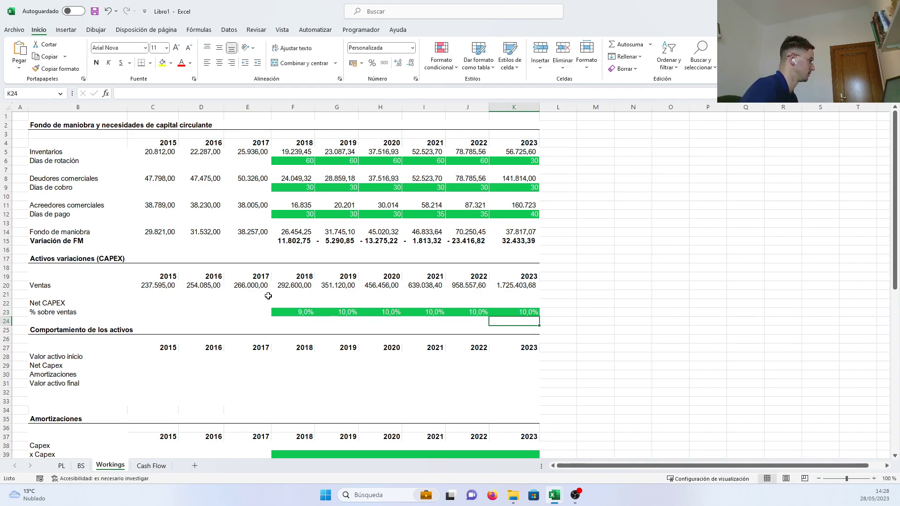
Step: Calculate the 2018 Net CAPEX in F22 with =F20*-F23 and fill it across through 2023
{"action": "left_click", "coordinate": [292, 302]}
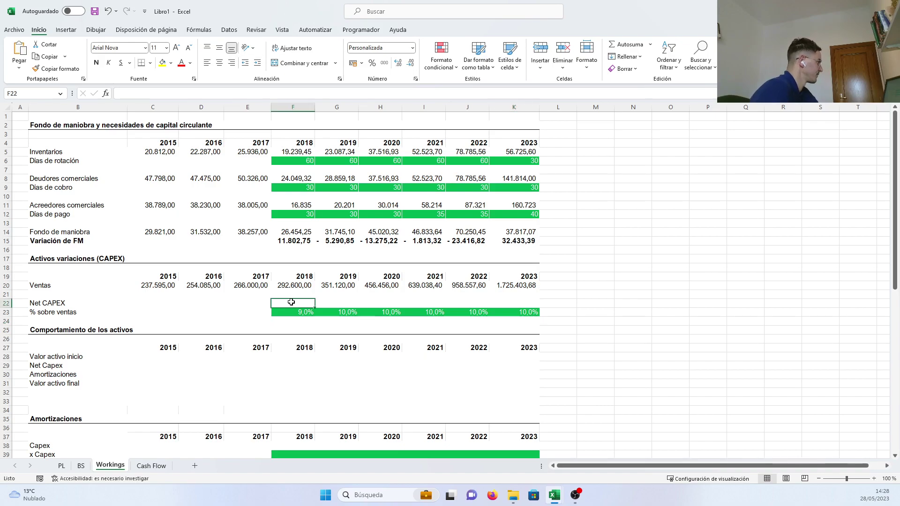
{"action": "type", "text": "="}
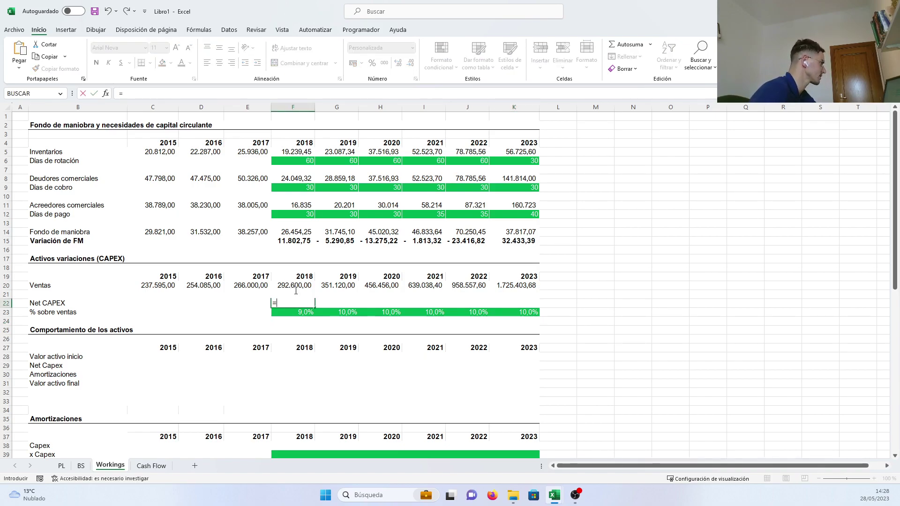
{"action": "left_click", "coordinate": [295, 286]}
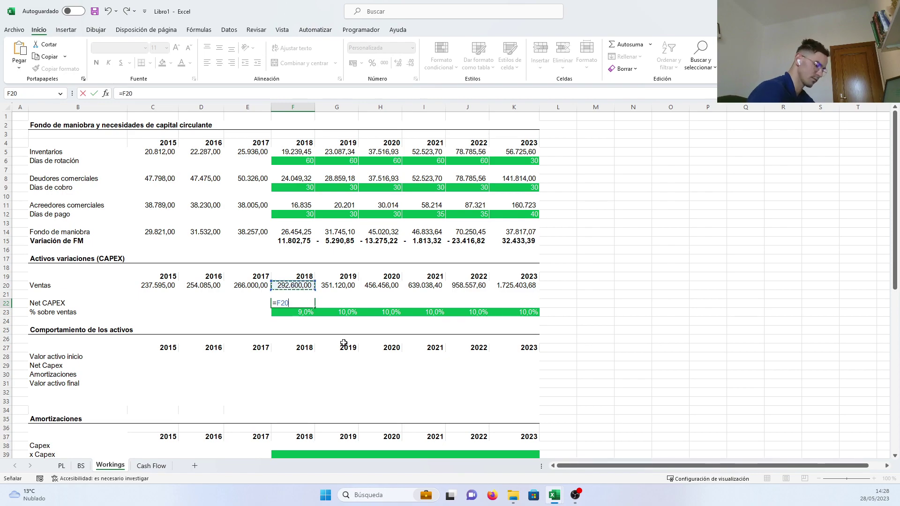
{"action": "type", "text": "*-"}
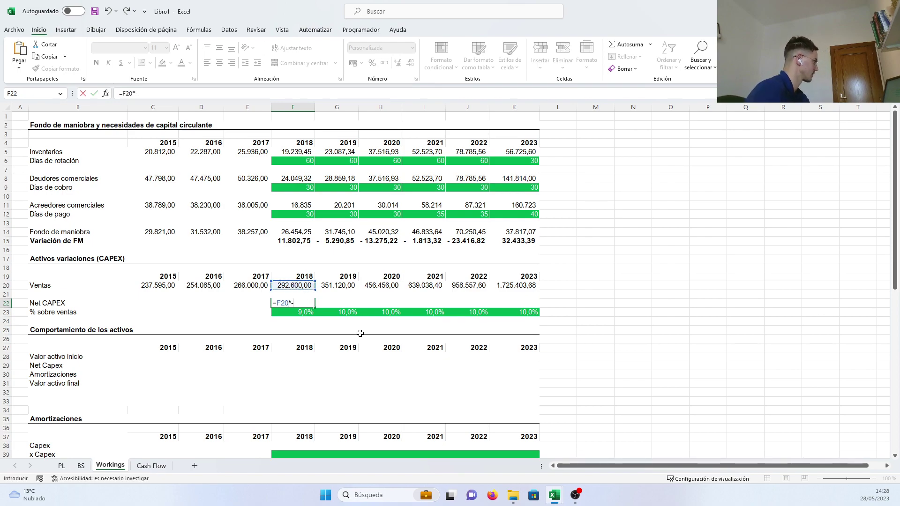
{"action": "left_click", "coordinate": [310, 313]}
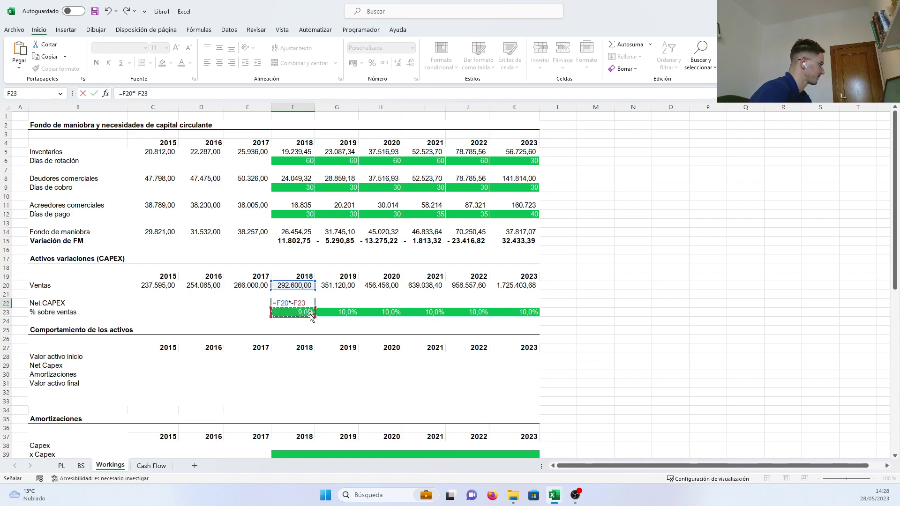
{"action": "key", "text": "Return"}
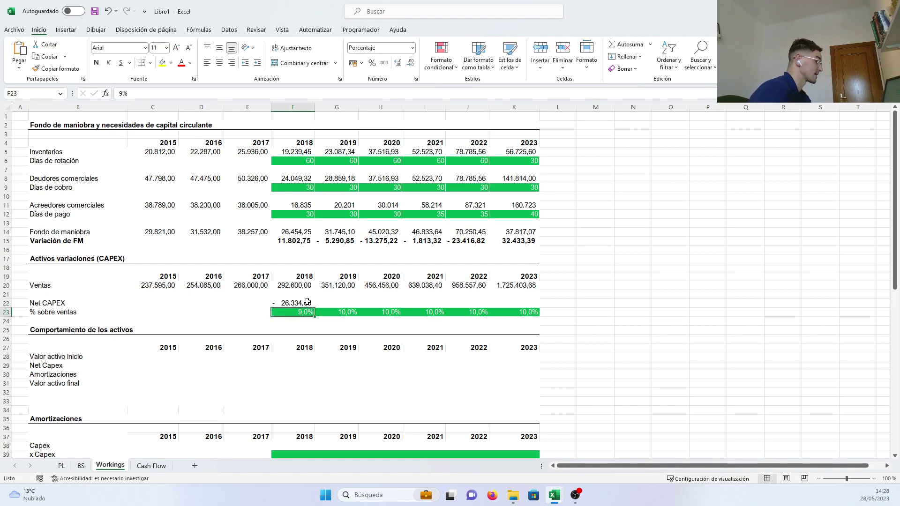
{"action": "left_click", "coordinate": [307, 302]}
{"action": "left_click_drag", "start_coordinate": [314, 308], "coordinate": [532, 299]}
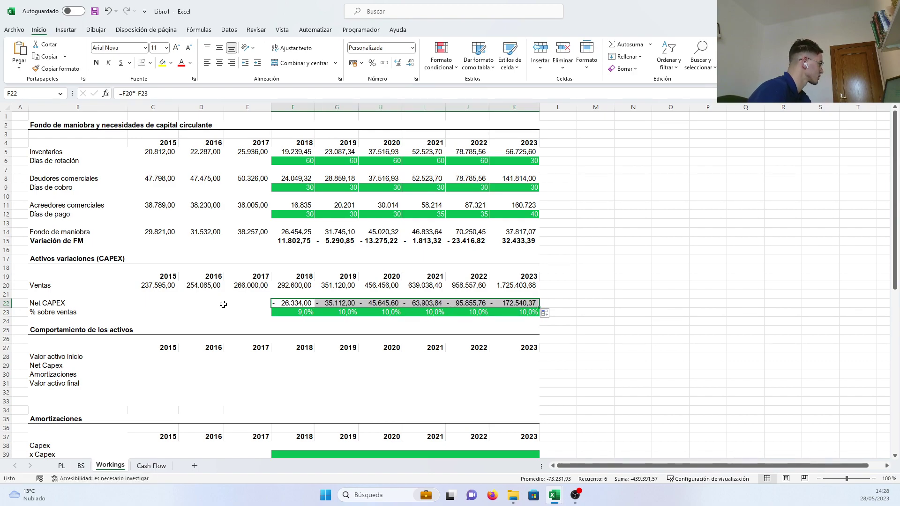
{"action": "left_click", "coordinate": [300, 303]}
{"action": "left_click", "coordinate": [349, 304]}
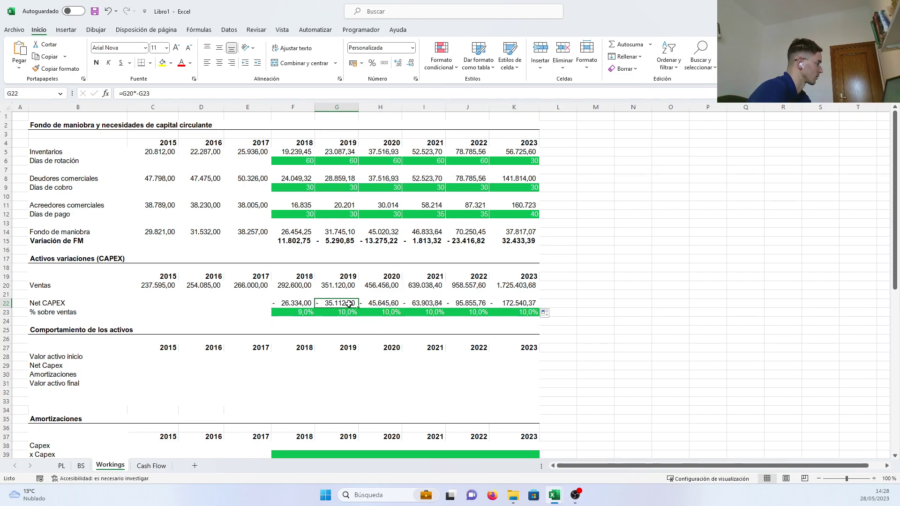
{"action": "left_click", "coordinate": [394, 305]}
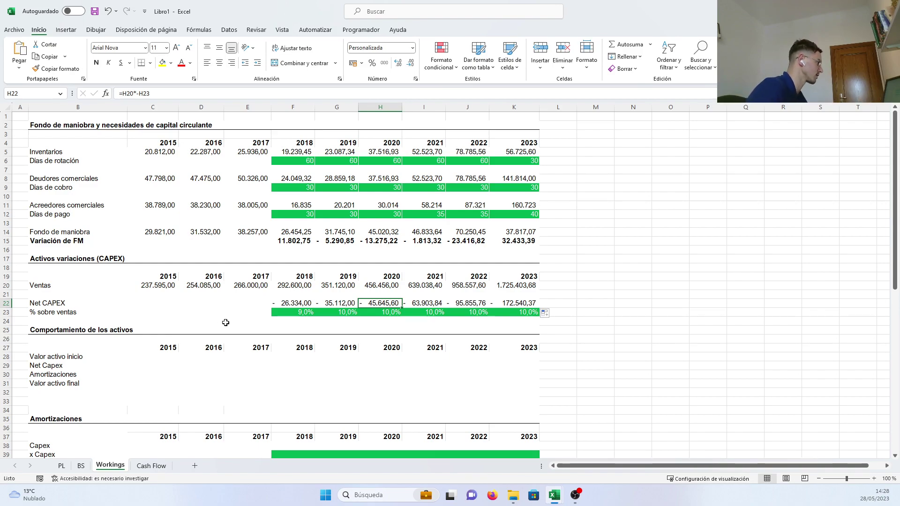
{"action": "left_click_drag", "start_coordinate": [300, 312], "coordinate": [530, 302]}
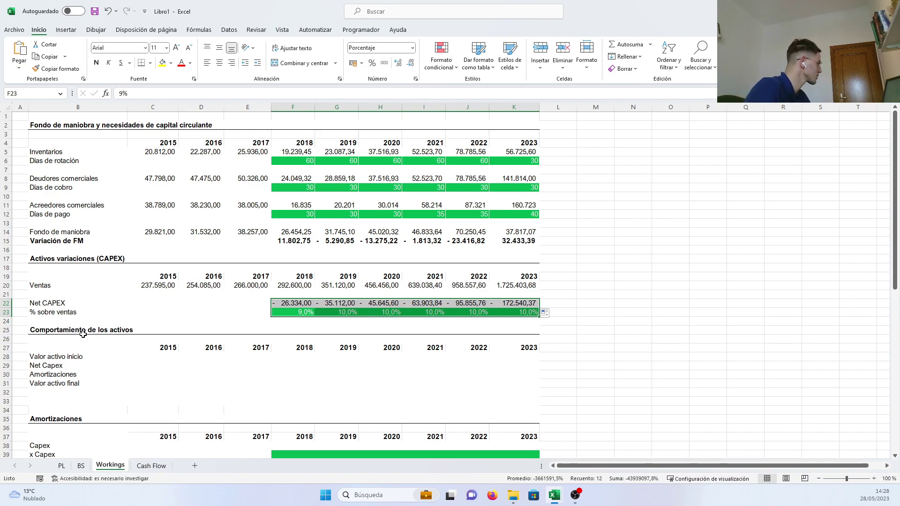
{"action": "left_click_drag", "start_coordinate": [83, 333], "coordinate": [428, 383]}
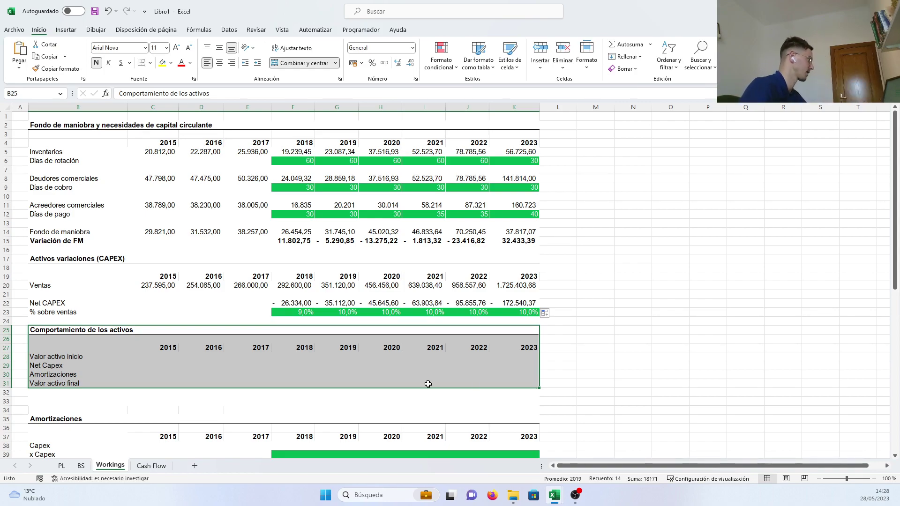
{"action": "scroll", "coordinate": [428, 384], "scroll_direction": "down", "scroll_amount": 2}
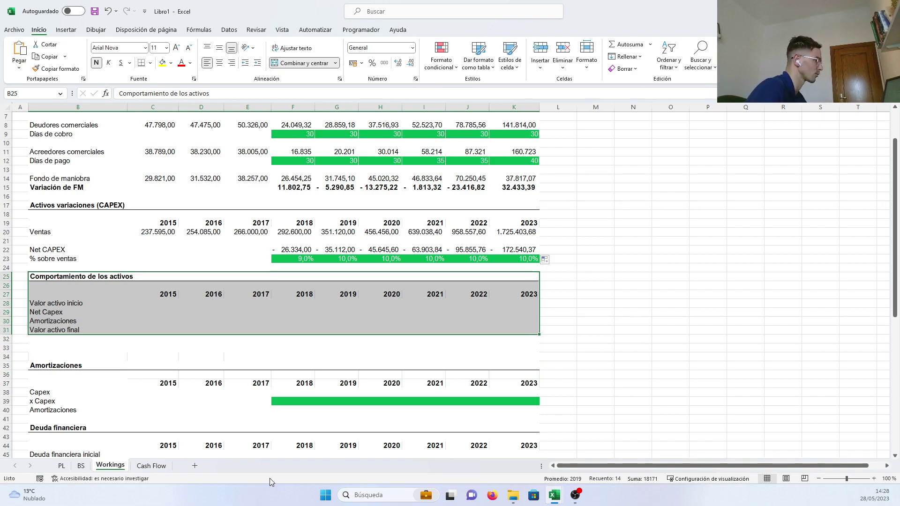
{"action": "left_click", "coordinate": [81, 466]}
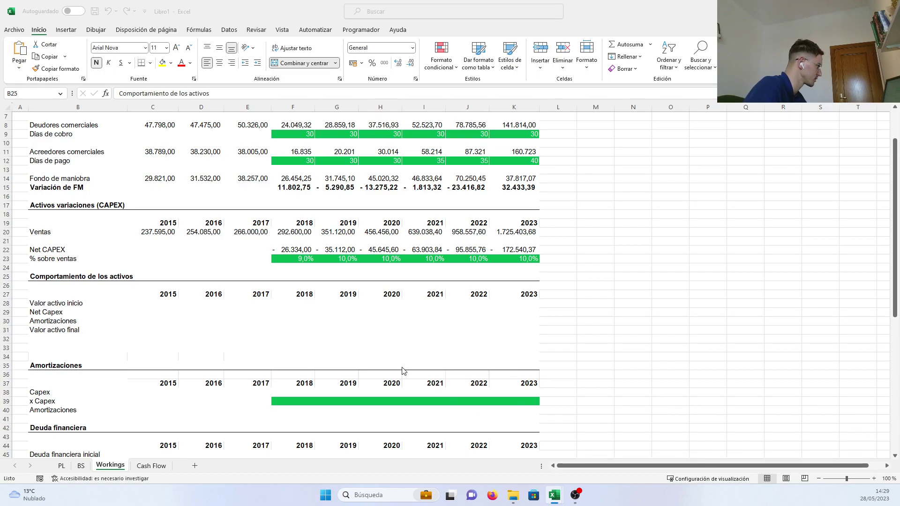
Step: In the Amortizaciones section, link the 2018 Capex in F38 to the Net CAPEX with =F22 and fill it across through 2023
{"action": "left_click", "coordinate": [287, 392]}
{"action": "type", "text": "="}
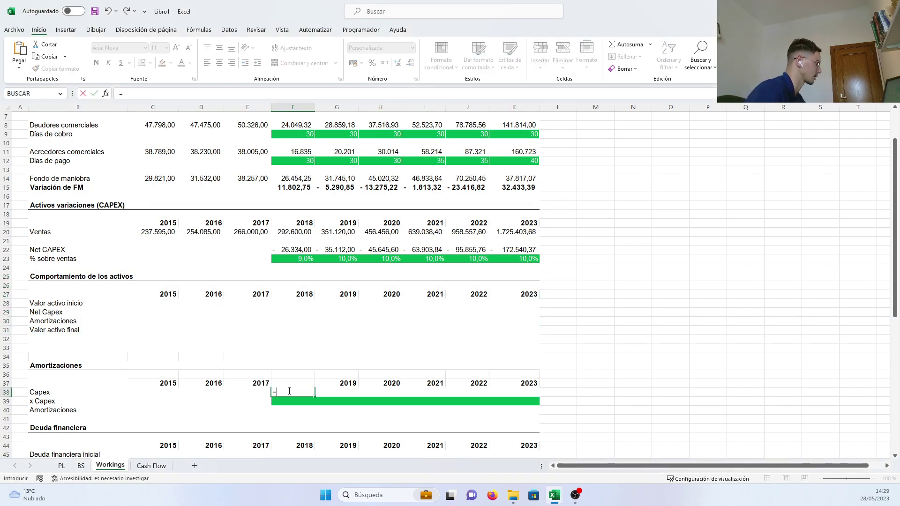
{"action": "left_click", "coordinate": [290, 251]}
{"action": "key", "text": "Return"}
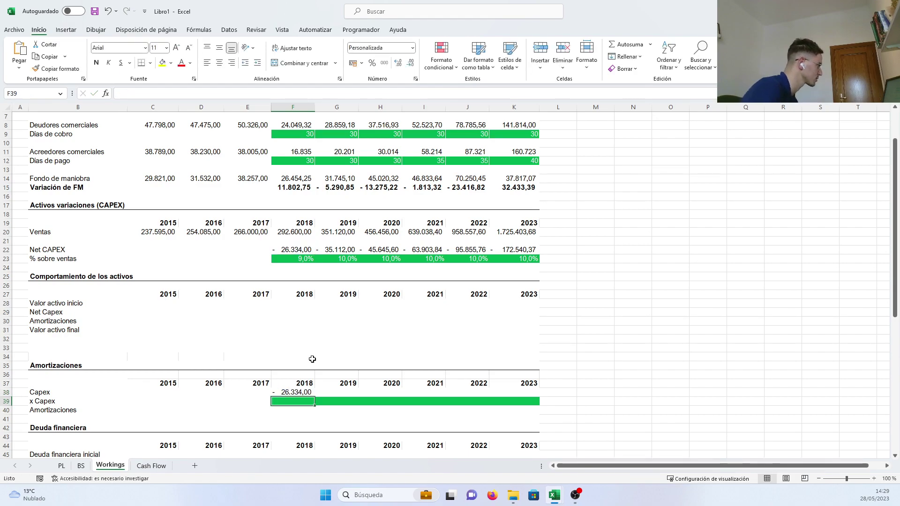
{"action": "left_click", "coordinate": [303, 392]}
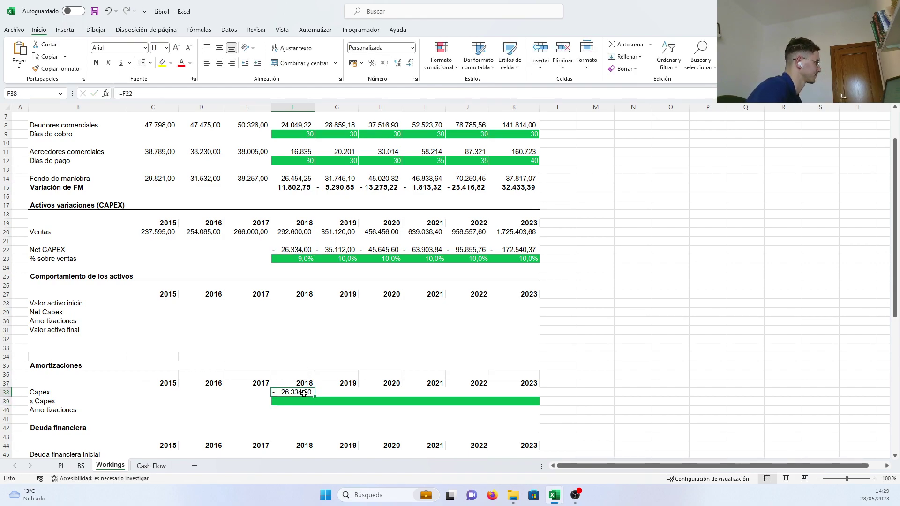
{"action": "left_click_drag", "start_coordinate": [316, 395], "coordinate": [521, 401]}
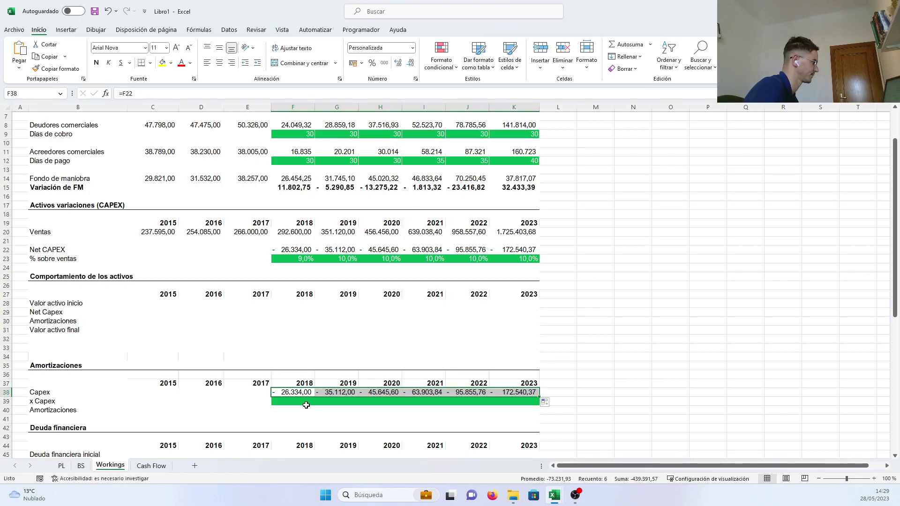
Step: Set the 2018 x Capex multiple in F39 to 1,05 and fill it across through 2023
{"action": "left_click", "coordinate": [279, 401]}
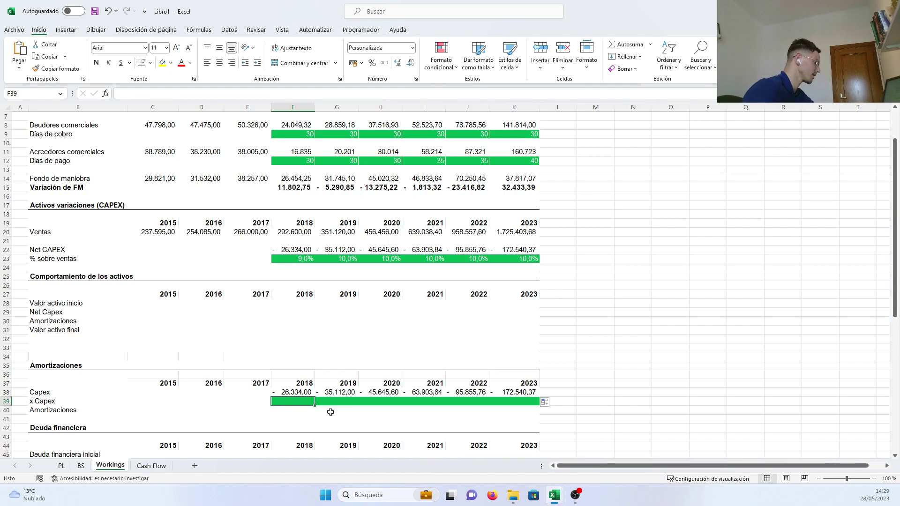
{"action": "type", "text": "1,0"}
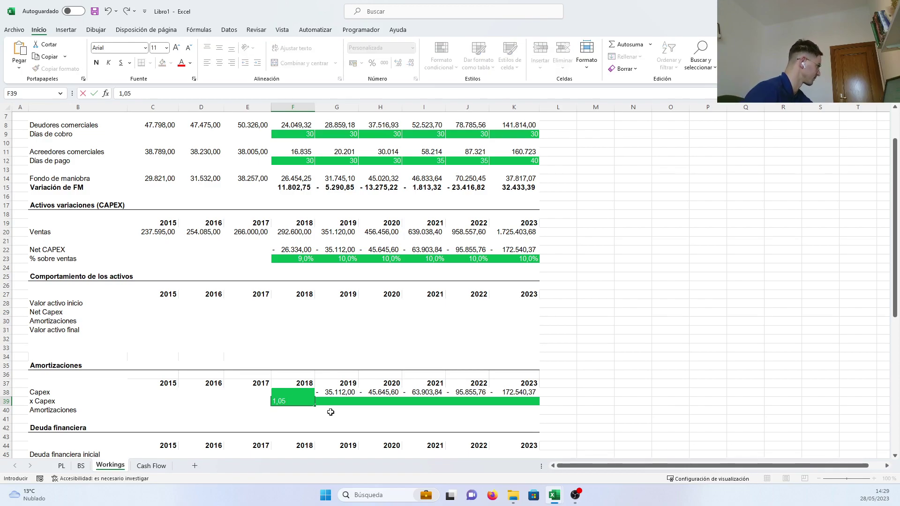
{"action": "type", "text": "5"}
{"action": "key", "text": "Return"}
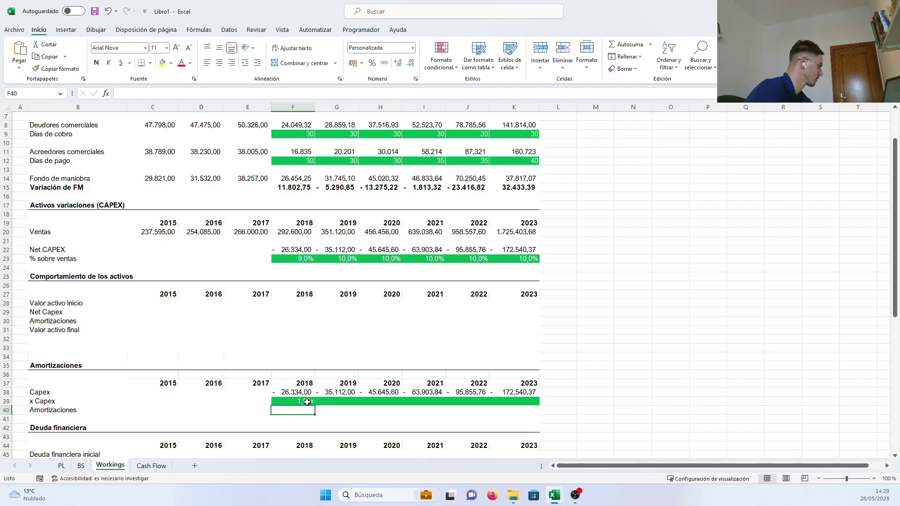
{"action": "left_click", "coordinate": [307, 401]}
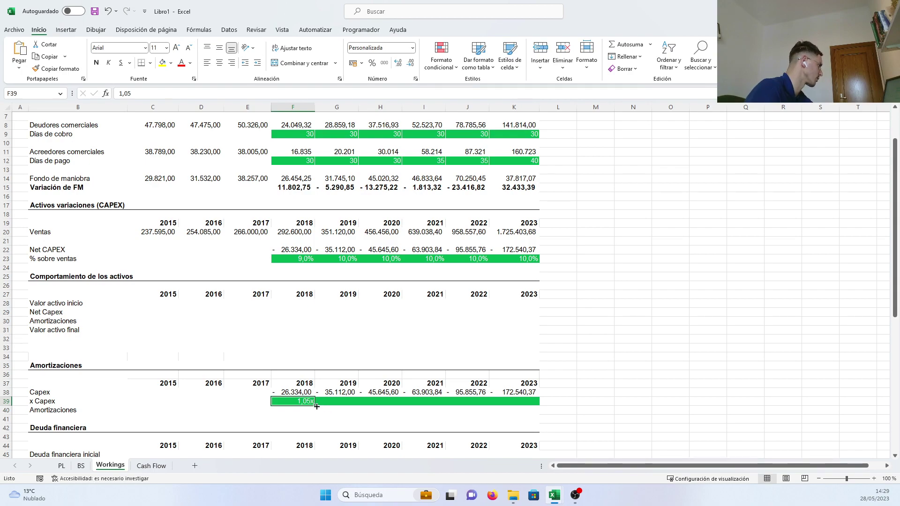
{"action": "left_click_drag", "start_coordinate": [317, 406], "coordinate": [547, 408]}
{"action": "left_click", "coordinate": [558, 383]}
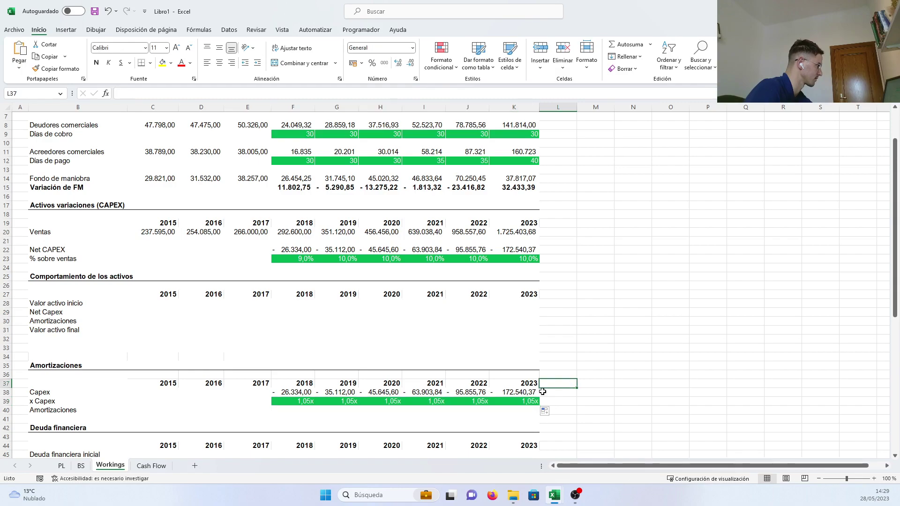
Step: Calculate the 2018 Amortizaciones in F40 with =F38*F39 and fill it across through 2023
{"action": "left_click_drag", "start_coordinate": [155, 406], "coordinate": [283, 409]}
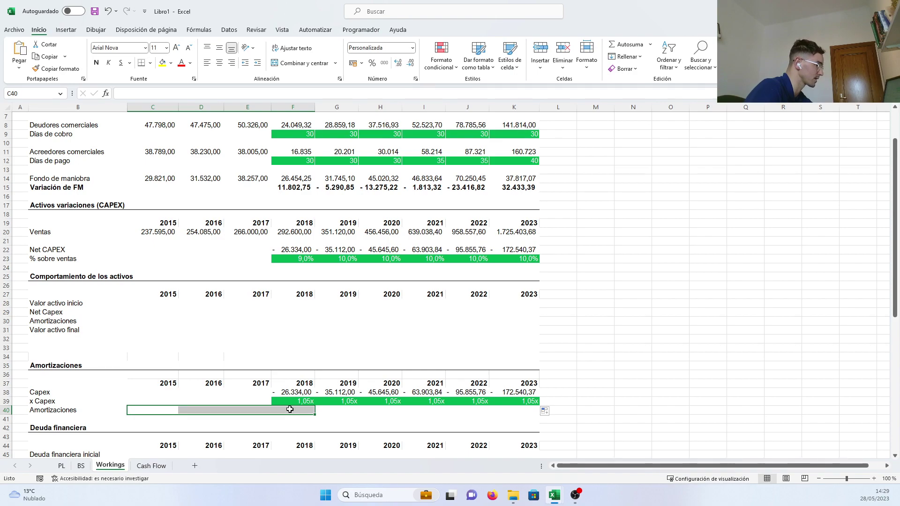
{"action": "left_click", "coordinate": [289, 409]}
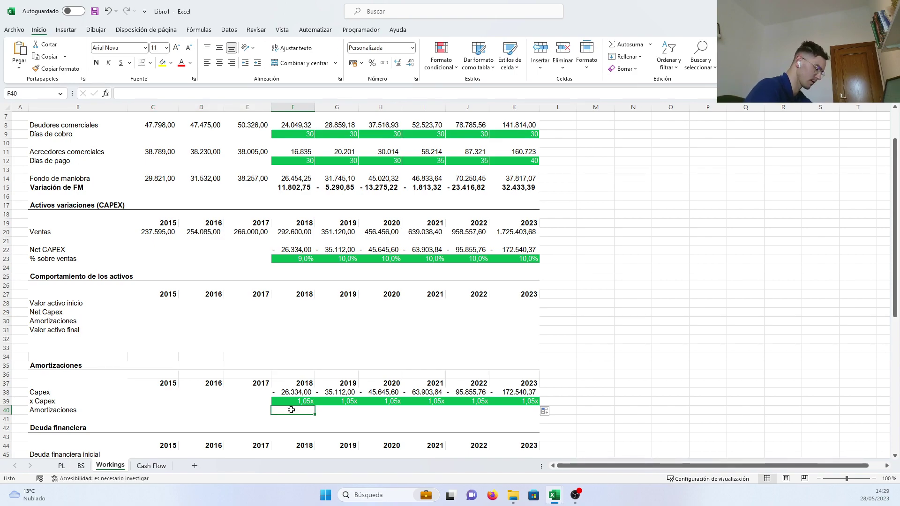
{"action": "type", "text": "="}
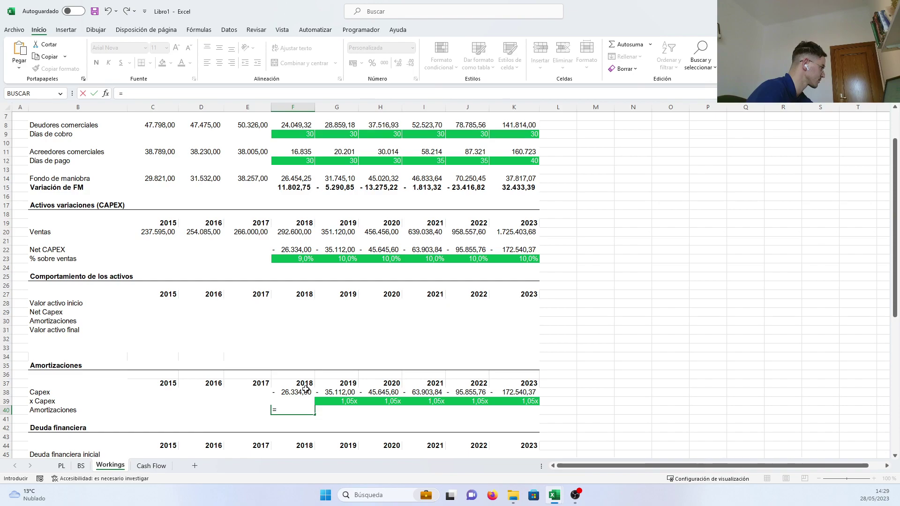
{"action": "left_click", "coordinate": [305, 391]}
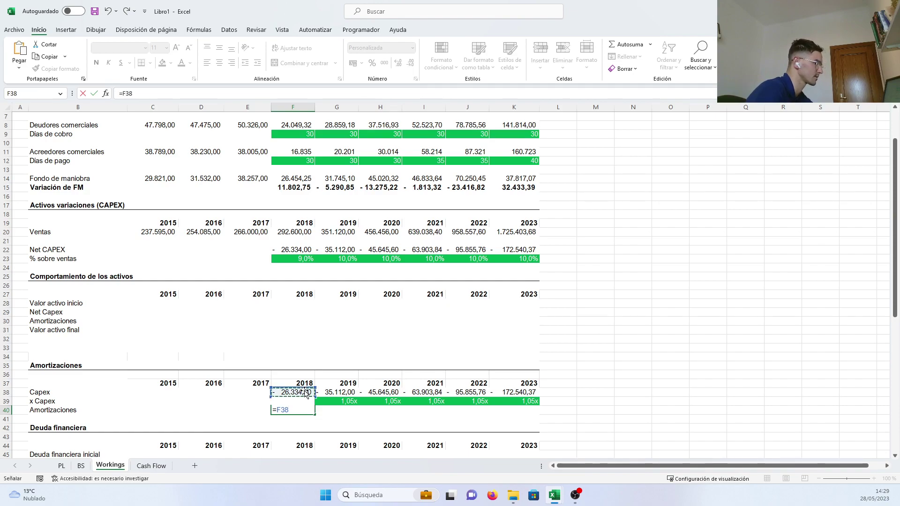
{"action": "type", "text": "*"}
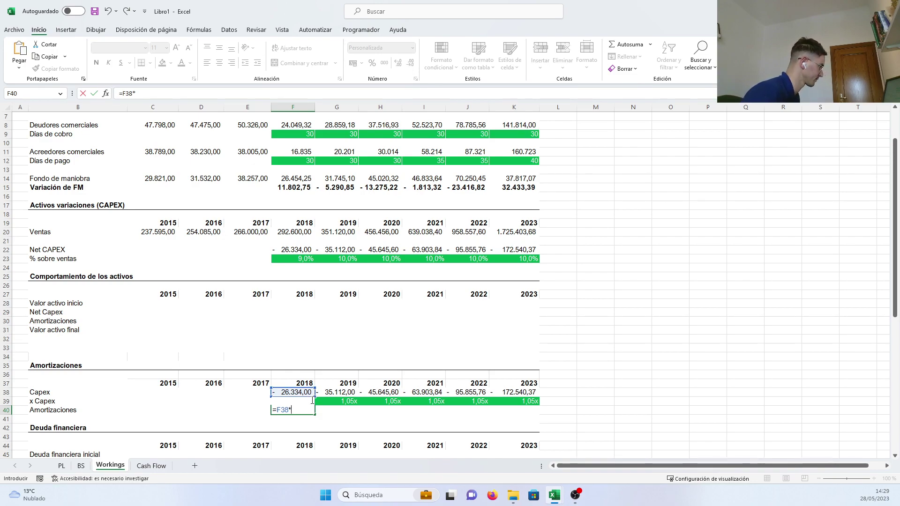
{"action": "type", "text": "F39"}
{"action": "key", "text": "Return"}
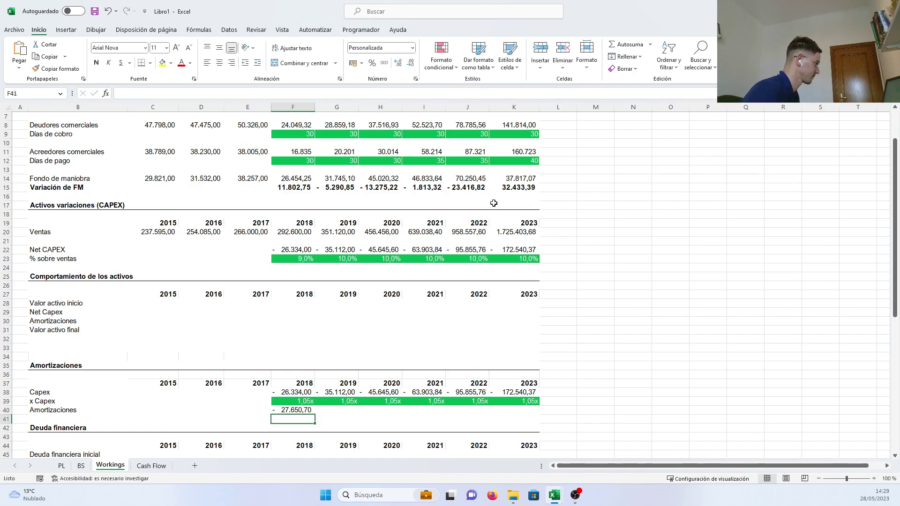
{"action": "left_click", "coordinate": [305, 411]}
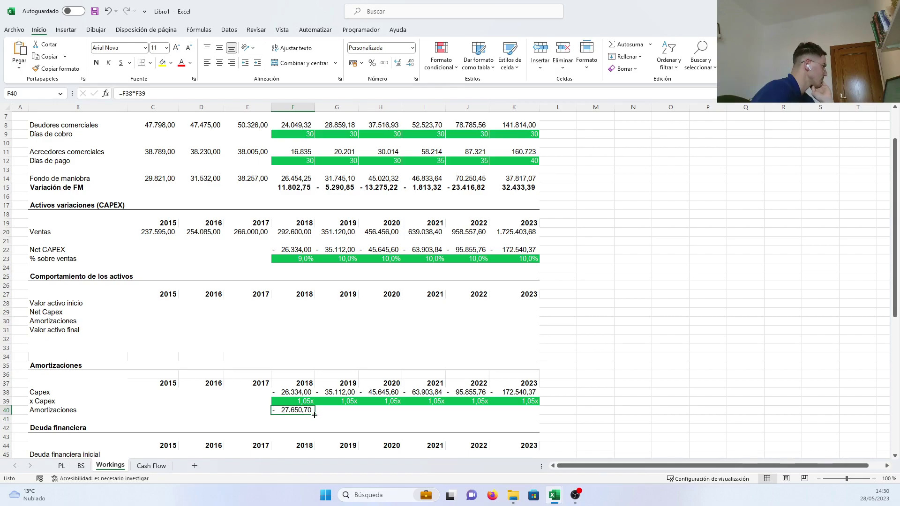
{"action": "left_click_drag", "start_coordinate": [315, 416], "coordinate": [523, 415]}
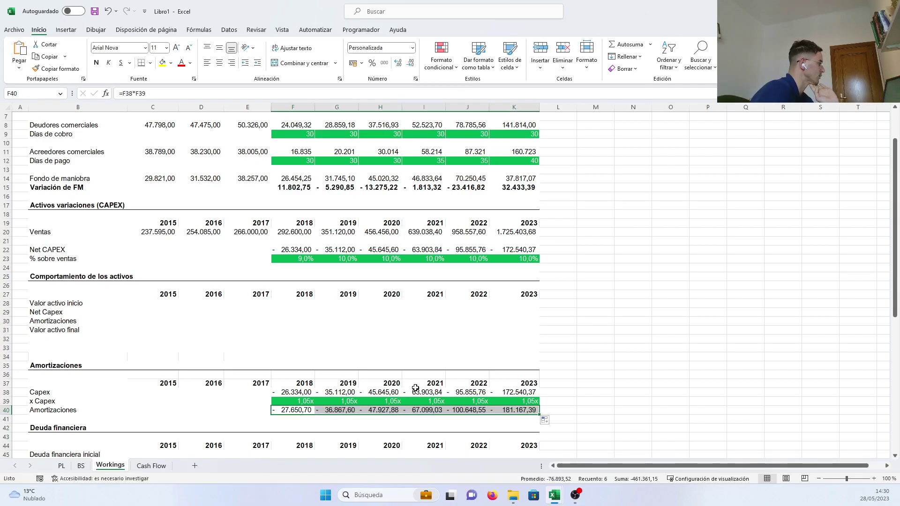
{"action": "left_click", "coordinate": [307, 402]}
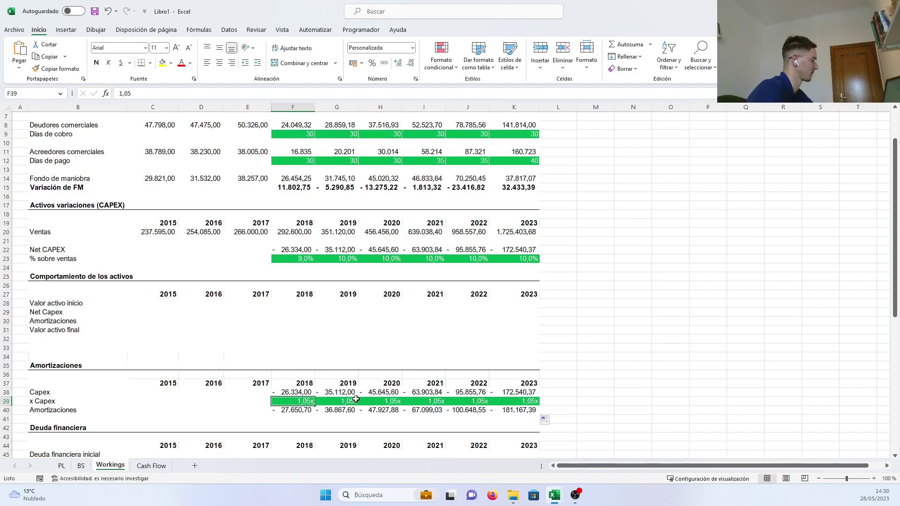
{"action": "left_click_drag", "start_coordinate": [307, 402], "coordinate": [508, 403]}
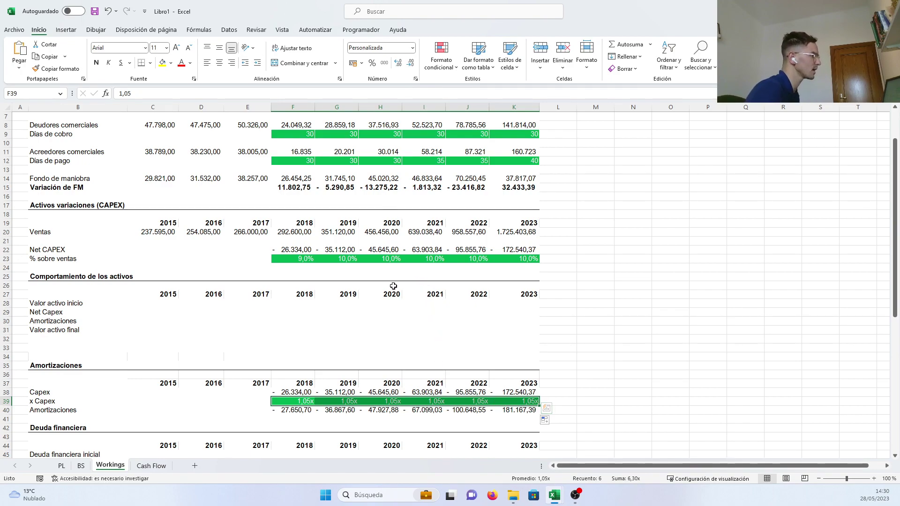
{"action": "left_click", "coordinate": [97, 278]}
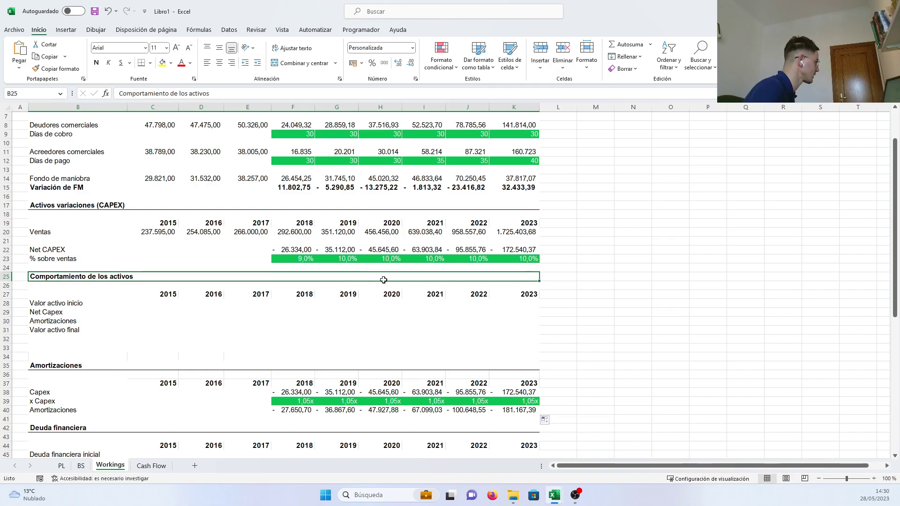
{"action": "left_click_drag", "start_coordinate": [383, 280], "coordinate": [426, 328]}
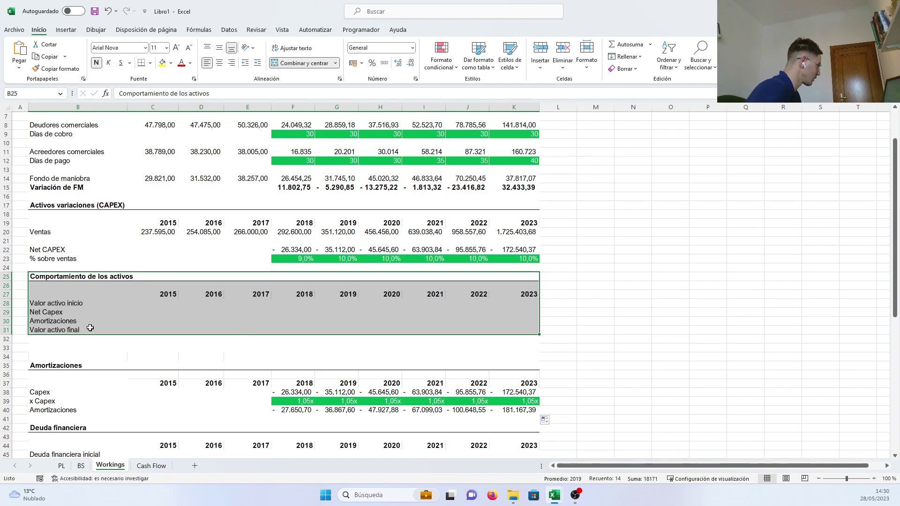
{"action": "left_click_drag", "start_coordinate": [90, 328], "coordinate": [263, 329]}
{"action": "left_click", "coordinate": [259, 329]}
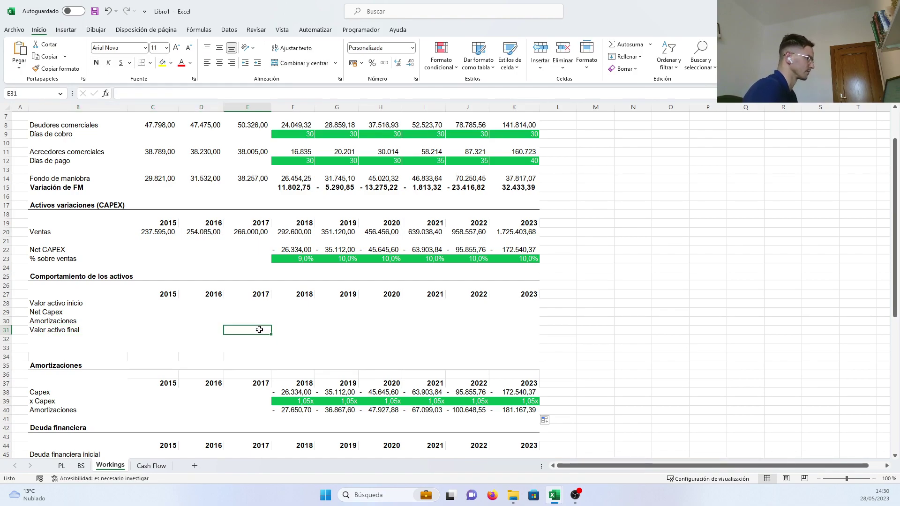
Step: Link the 2015 Valor activo final in C31 to the balance sheet's Activos fijos with =BS!C7 and fill it across through 2017
{"action": "left_click", "coordinate": [146, 334]}
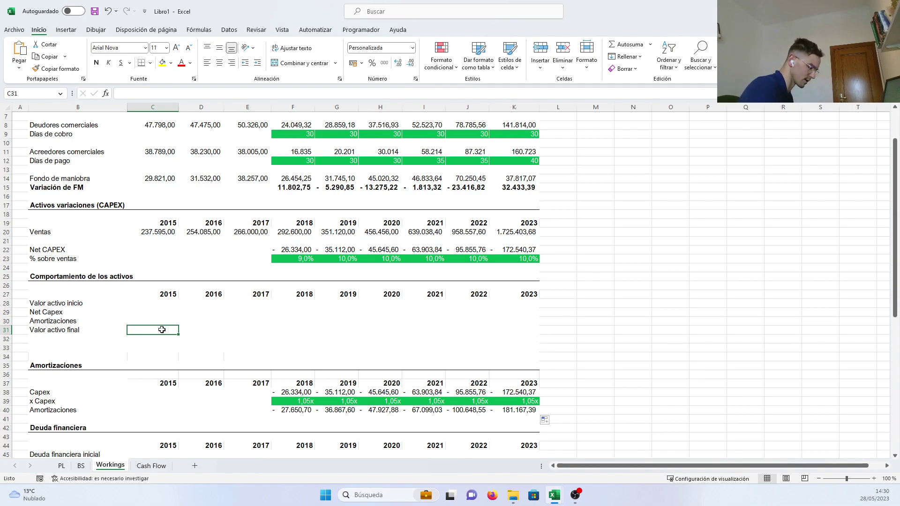
{"action": "type", "text": "="}
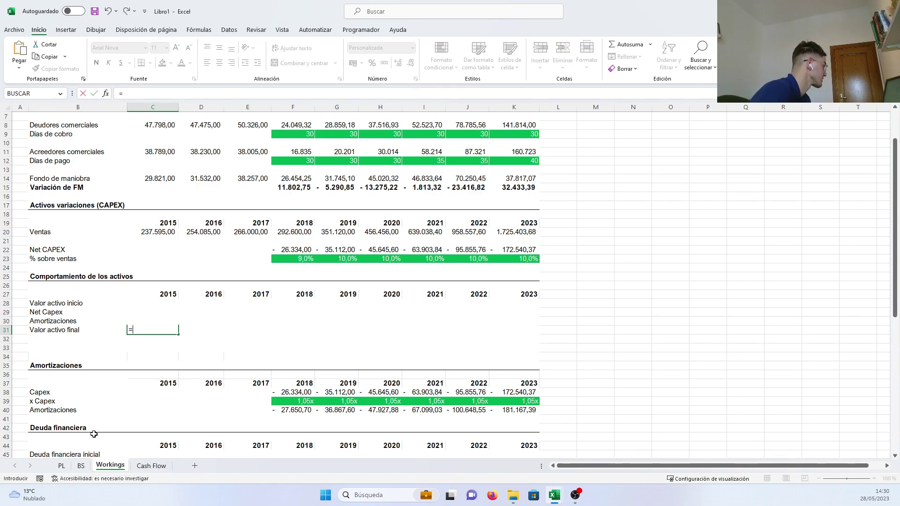
{"action": "left_click", "coordinate": [85, 465]}
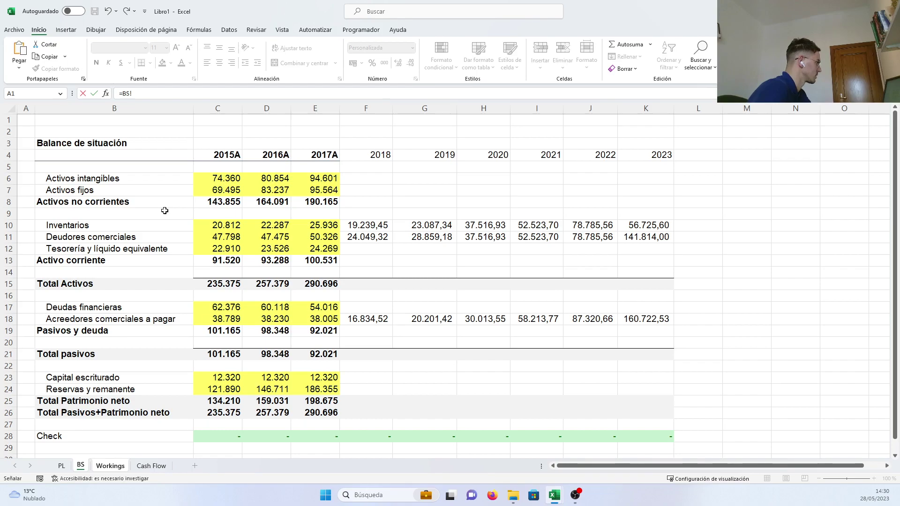
{"action": "left_click", "coordinate": [313, 190]}
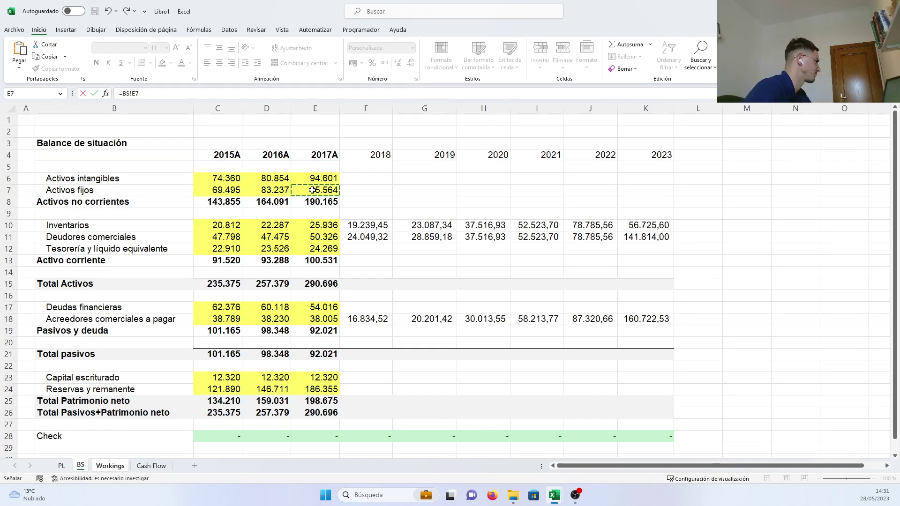
{"action": "left_click", "coordinate": [240, 188]}
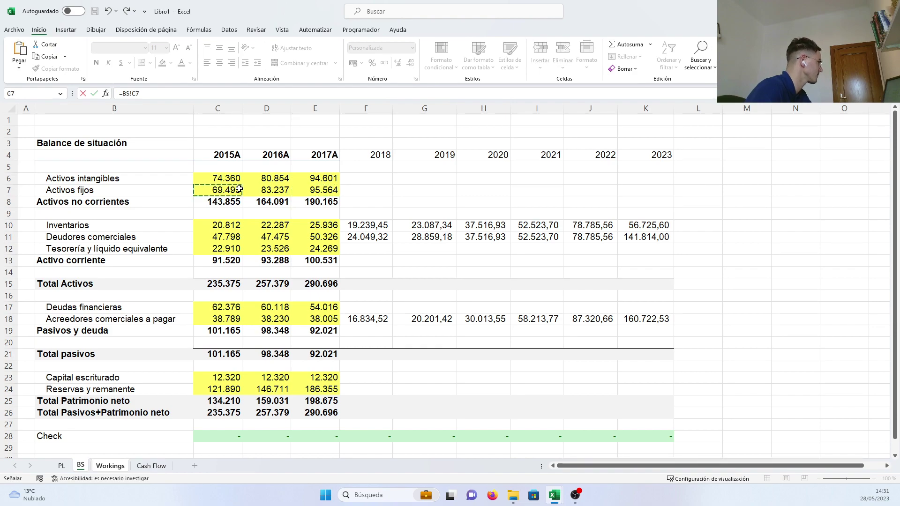
{"action": "key", "text": "Return"}
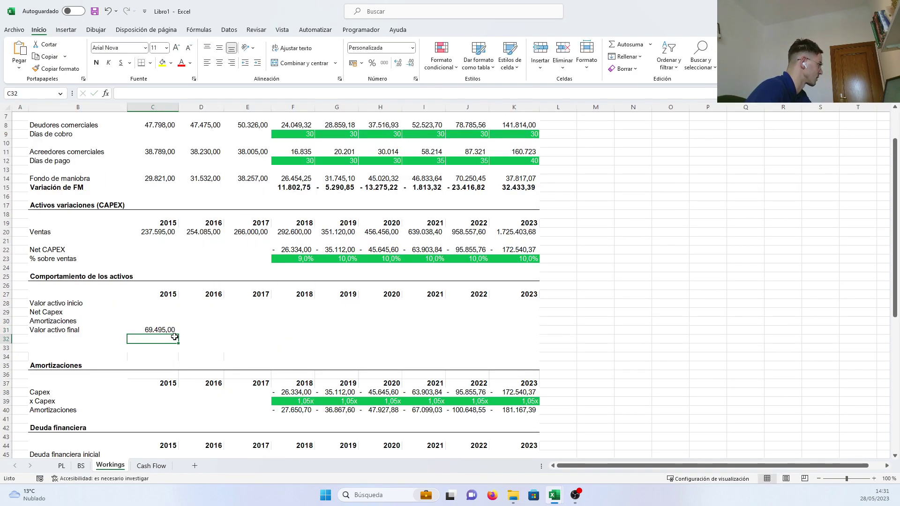
{"action": "left_click", "coordinate": [174, 330]}
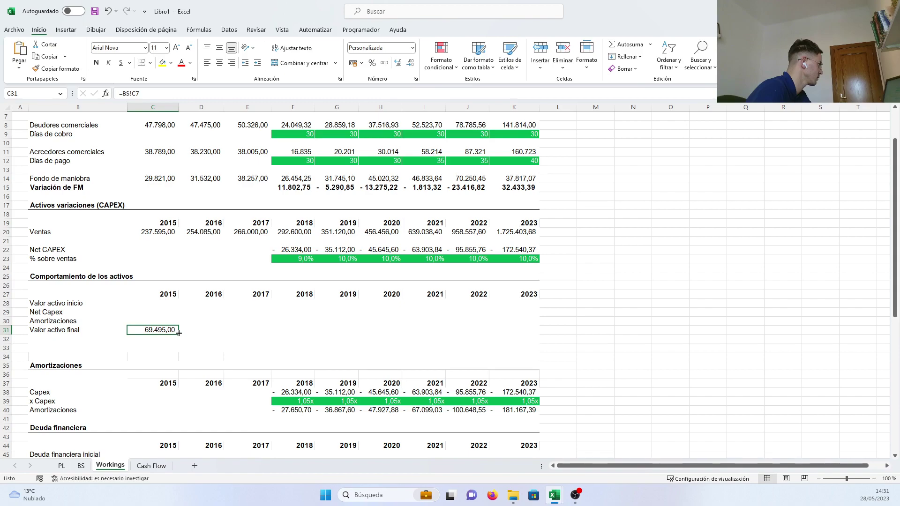
{"action": "left_click_drag", "start_coordinate": [178, 333], "coordinate": [269, 334]}
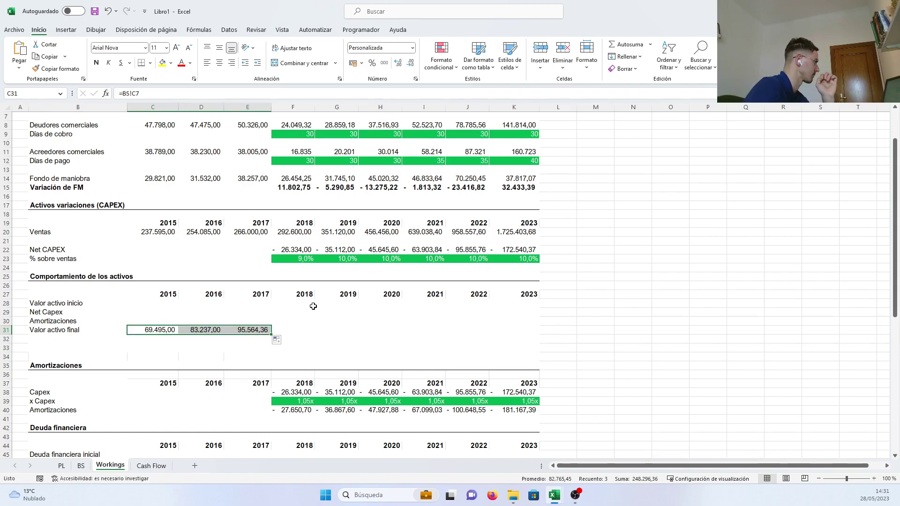
Step: In the Comportamiento de los activos section, link the 2018 Valor activo inicio in F28 to the 2017 Valor activo final with =E31
{"action": "left_click", "coordinate": [310, 304]}
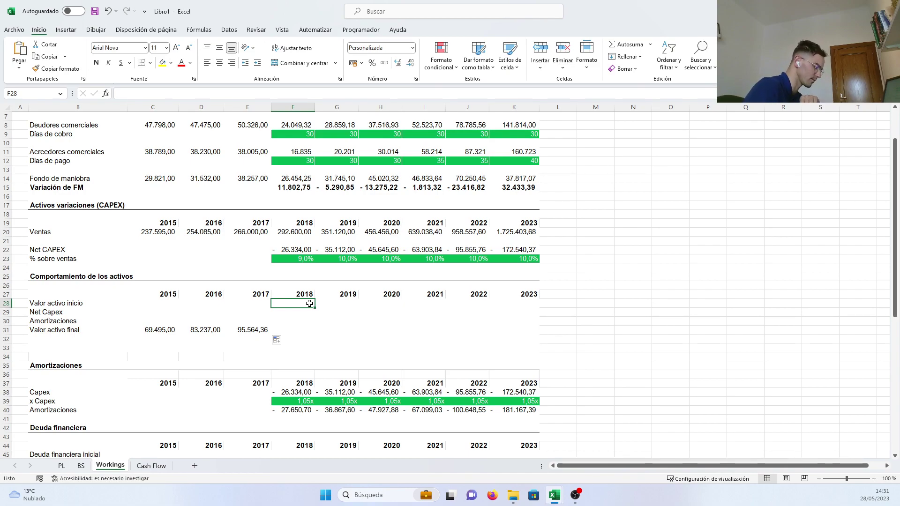
{"action": "type", "text": "="}
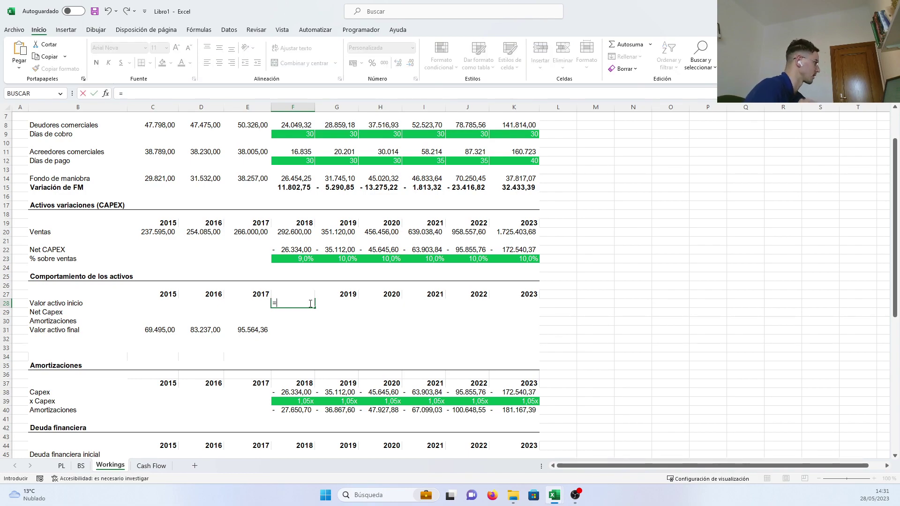
{"action": "left_click", "coordinate": [247, 330]}
{"action": "key", "text": "Return"}
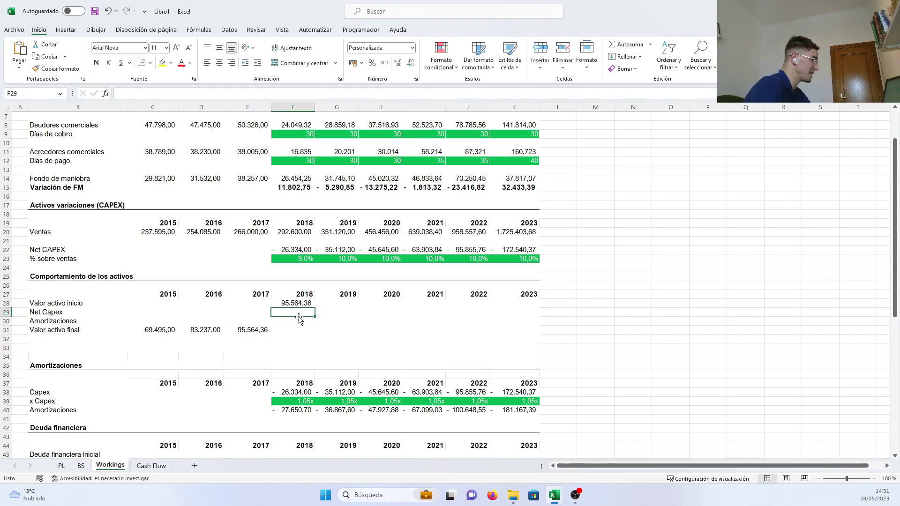
Step: Link the 2018 Net Capex in F29 to the Net CAPEX of the Activos variaciones section with =F22
{"action": "type", "text": "="}
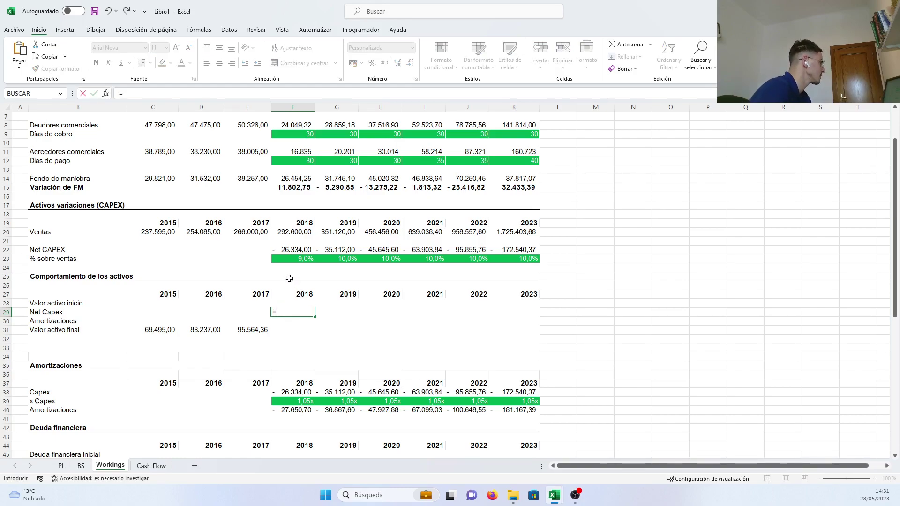
{"action": "left_click", "coordinate": [289, 250]}
{"action": "key", "text": "Return"}
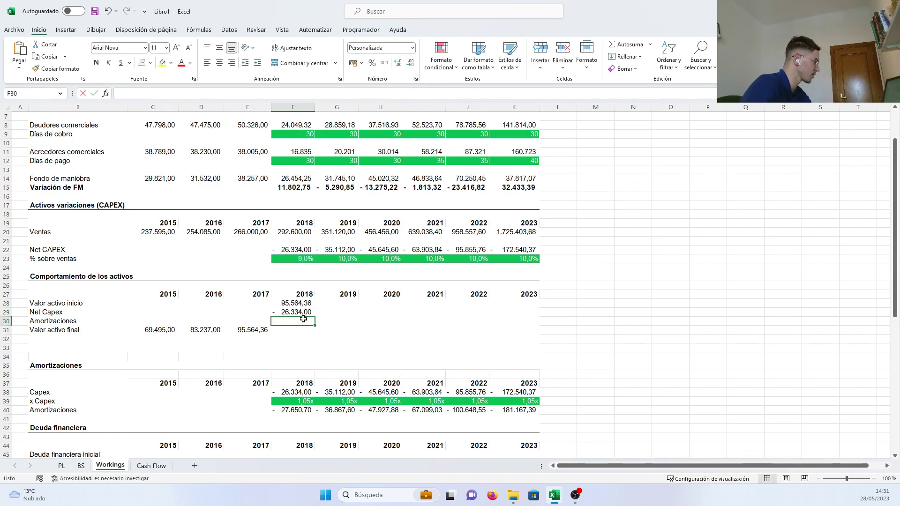
{"action": "key", "text": "ctrl+z"}
Step: Link the 2018 Amortizaciones in F30 to the calculated amortization with =F40
{"action": "left_click", "coordinate": [304, 319]}
{"action": "type", "text": "="}
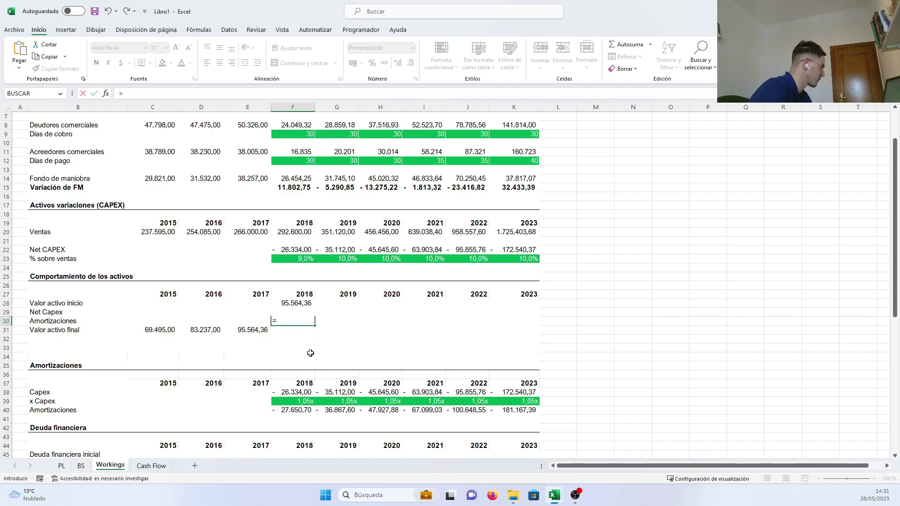
{"action": "left_click", "coordinate": [298, 412]}
{"action": "key", "text": "Return"}
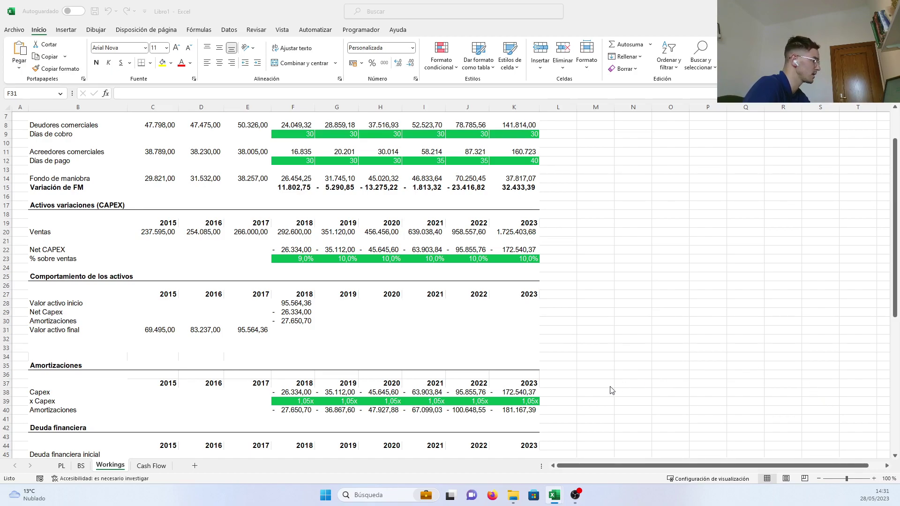
Step: Calculate the 2018 Valor activo final in F31 with =(F28-F29+F30)
{"action": "left_click", "coordinate": [297, 329]}
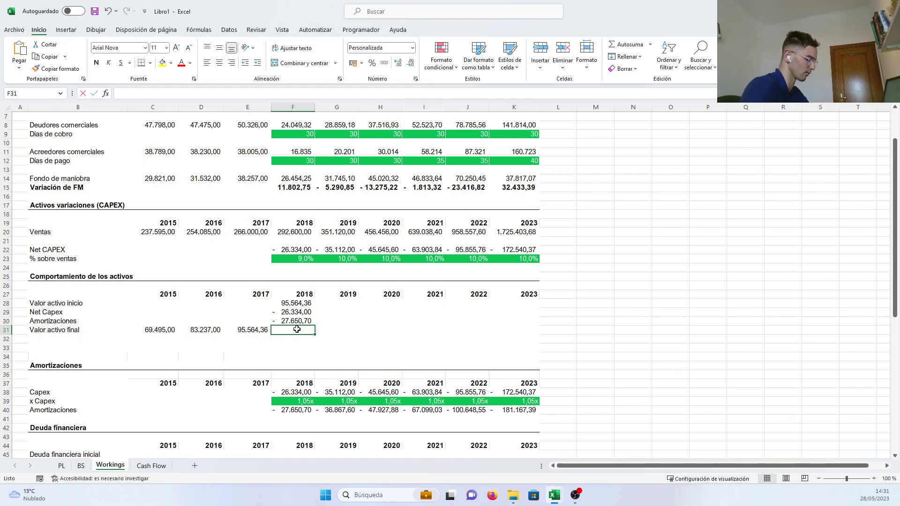
{"action": "type", "text": "=("}
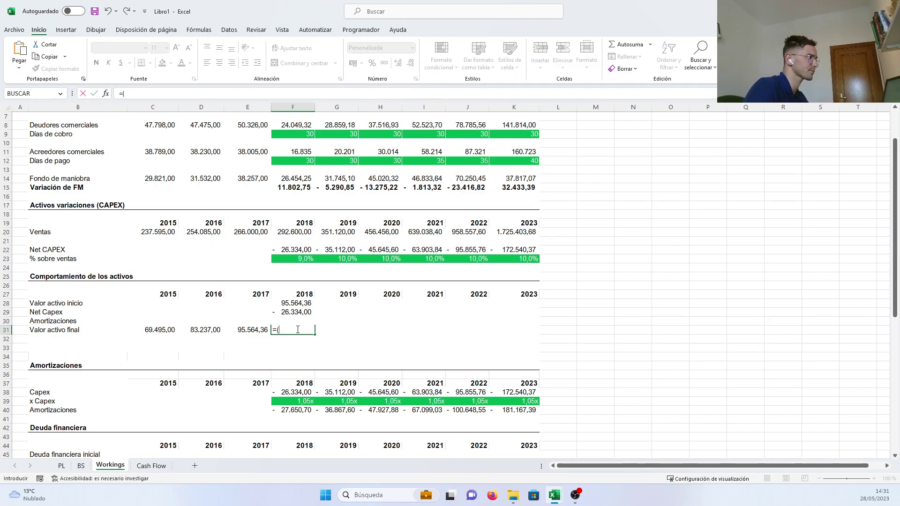
{"action": "left_click", "coordinate": [295, 303]}
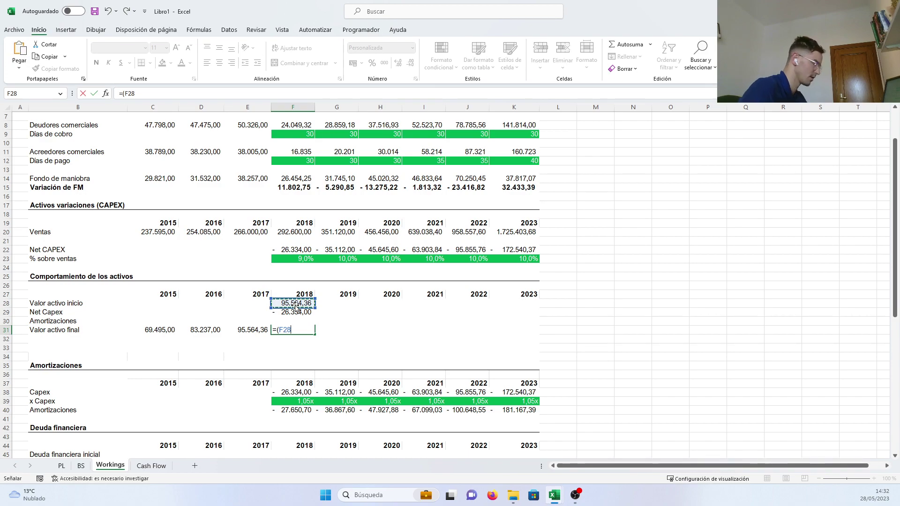
{"action": "type", "text": "-"}
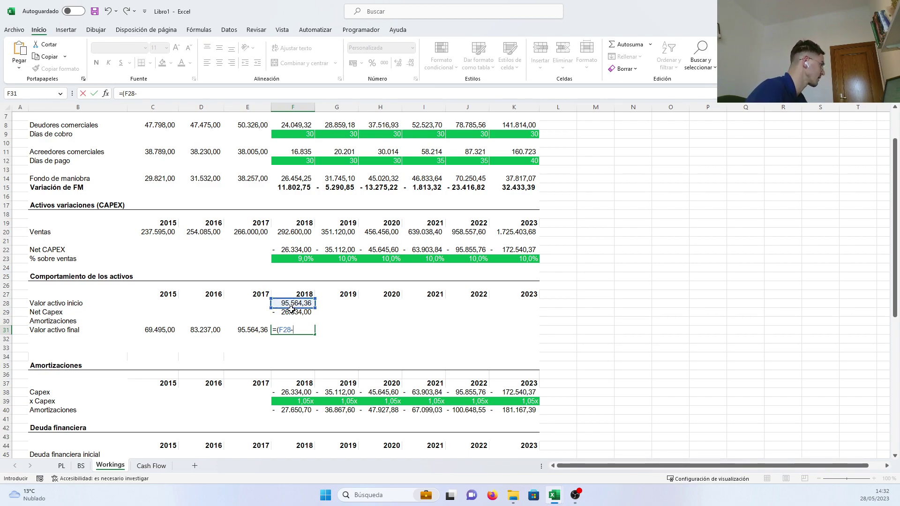
{"action": "left_click", "coordinate": [293, 311]}
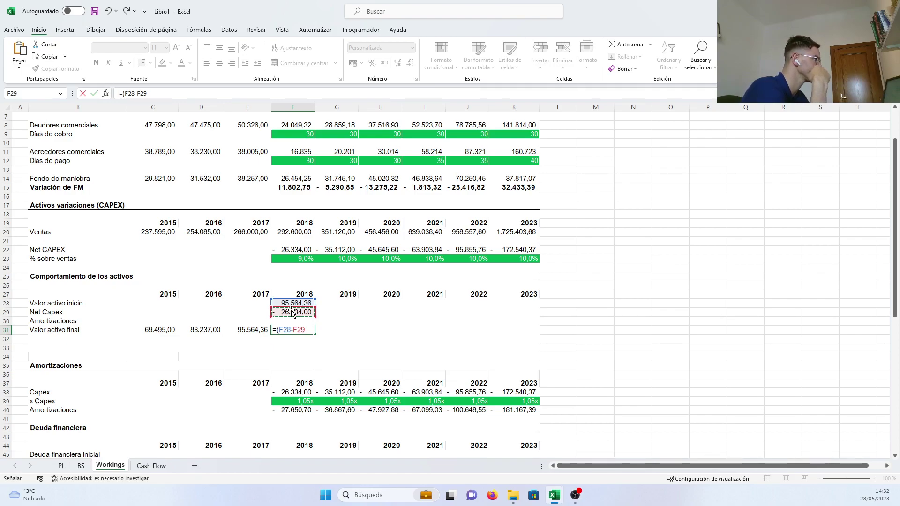
{"action": "type", "text": "+"}
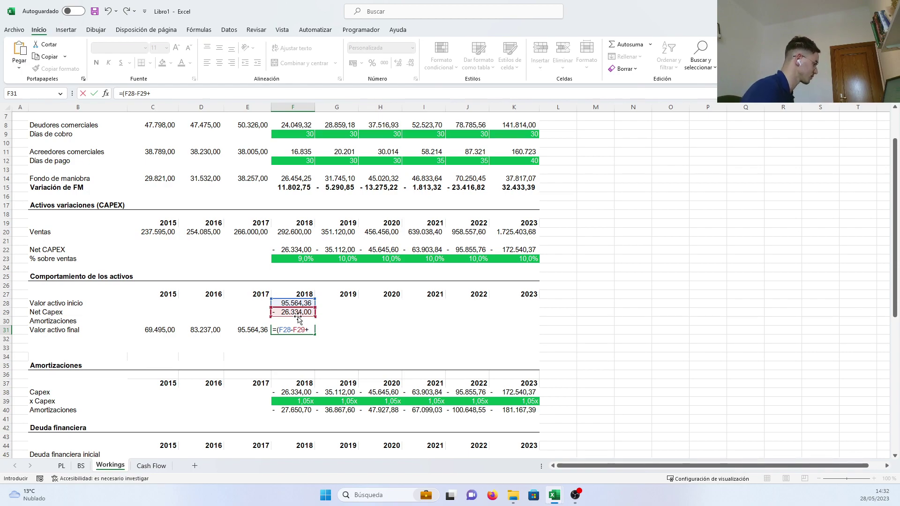
{"action": "type", "text": "F30"}
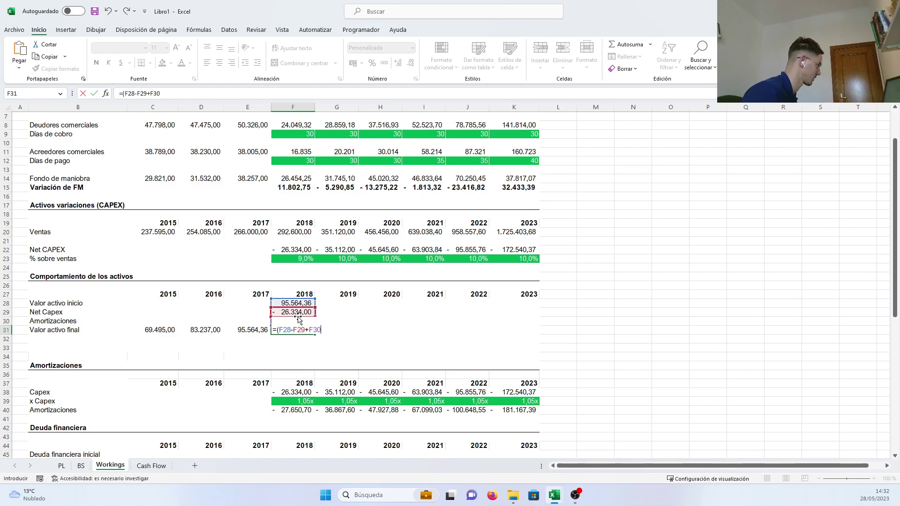
{"action": "key", "text": "Return"}
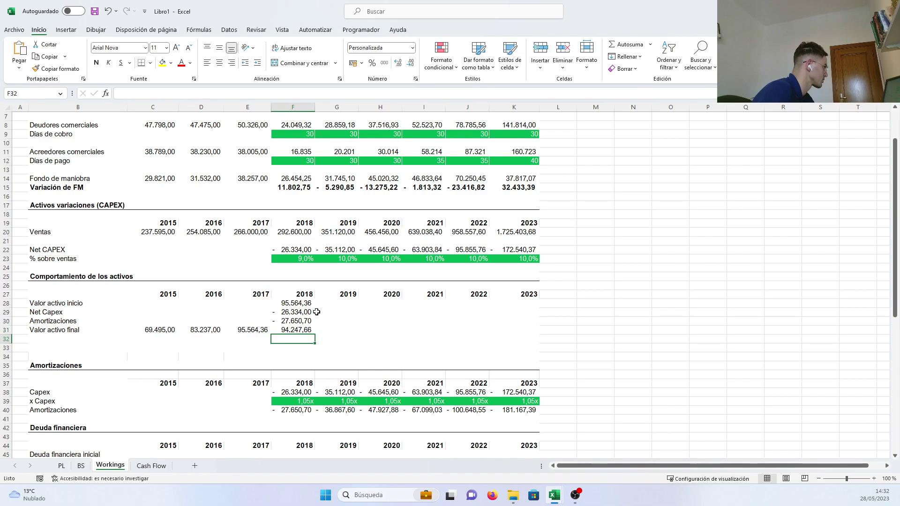
Step: Fill the 2018 Net Capex in F29 and Amortizaciones in F30 across through 2023
{"action": "left_click", "coordinate": [296, 322]}
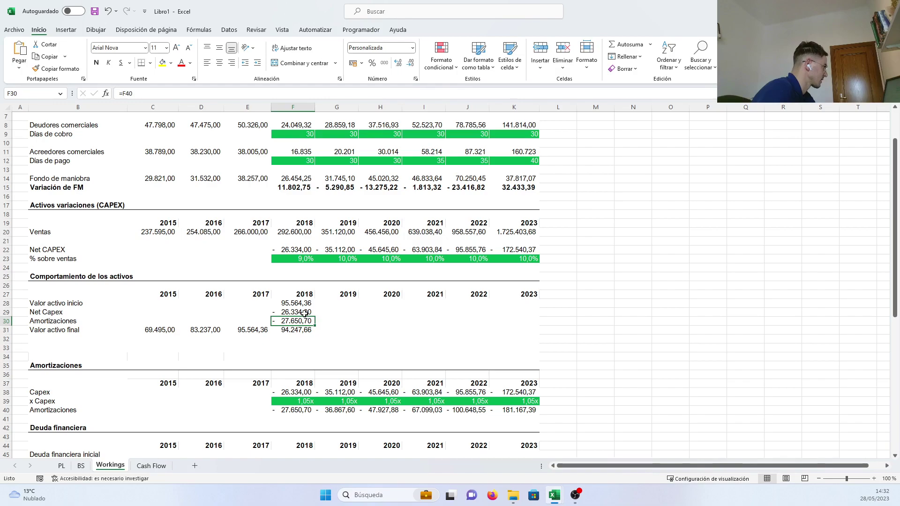
{"action": "left_click", "coordinate": [303, 312]}
{"action": "left_click_drag", "start_coordinate": [315, 316], "coordinate": [539, 324]}
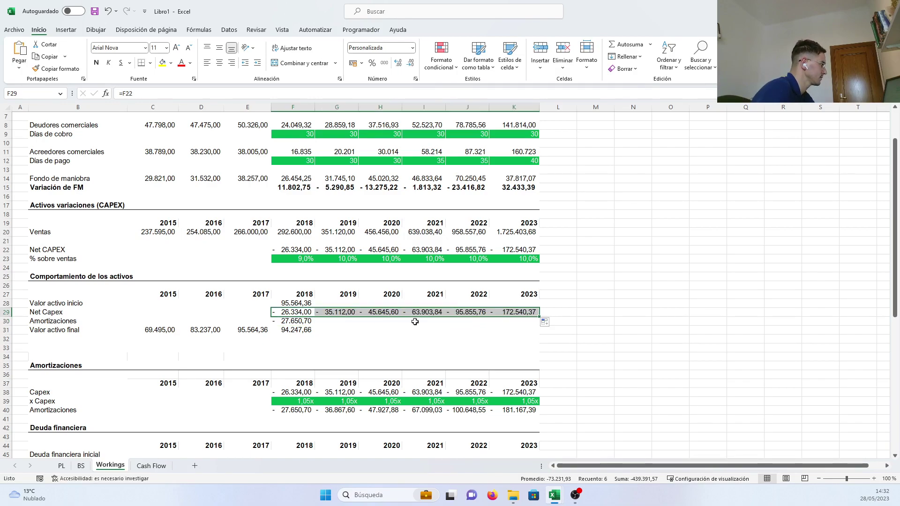
{"action": "left_click", "coordinate": [301, 321]}
{"action": "left_click_drag", "start_coordinate": [315, 326], "coordinate": [534, 328]}
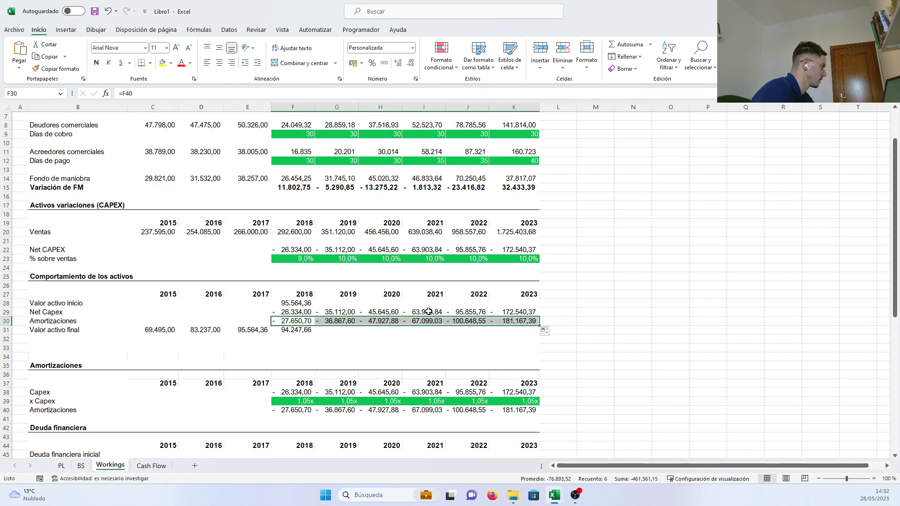
Step: Link the 2019 Valor activo inicio in G28 to the 2018 Valor activo final with =F31
{"action": "left_click", "coordinate": [345, 302]}
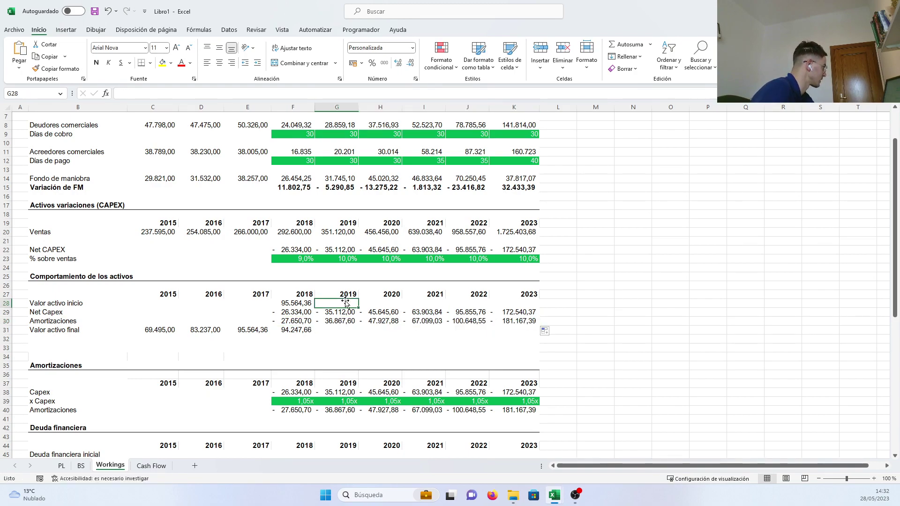
{"action": "type", "text": "="}
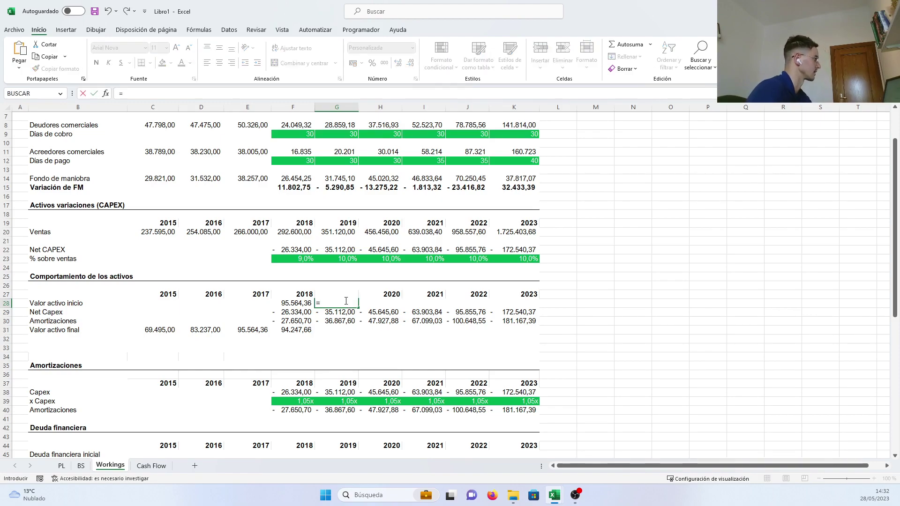
{"action": "left_click", "coordinate": [294, 333]}
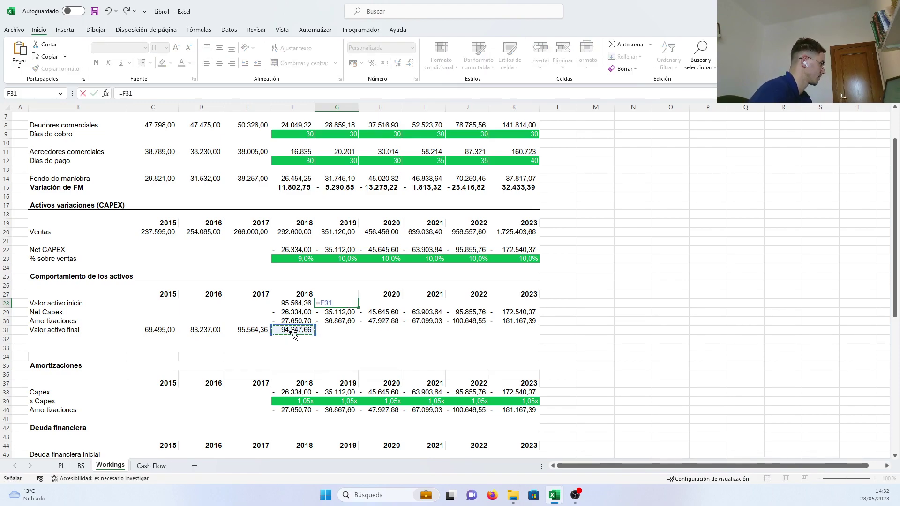
{"action": "key", "text": "Return"}
Step: Fill the 2018 Valor activo final in F31 and the 2019 Valor activo inicio in G28 across through 2023
{"action": "left_click", "coordinate": [311, 332]}
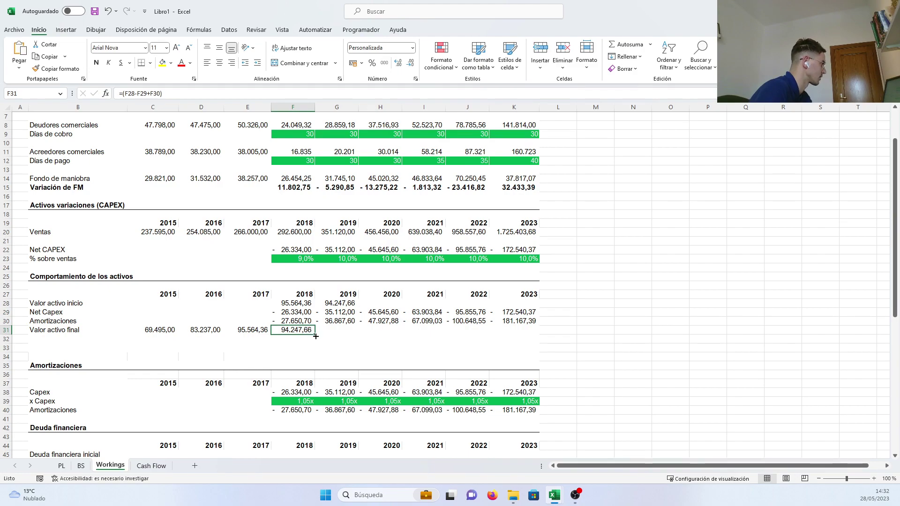
{"action": "left_click_drag", "start_coordinate": [316, 336], "coordinate": [520, 336]}
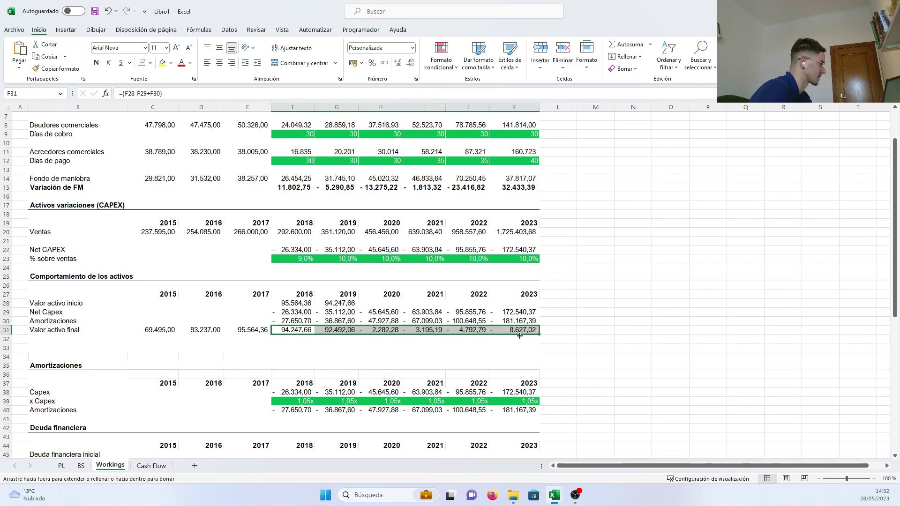
{"action": "left_click", "coordinate": [355, 304]}
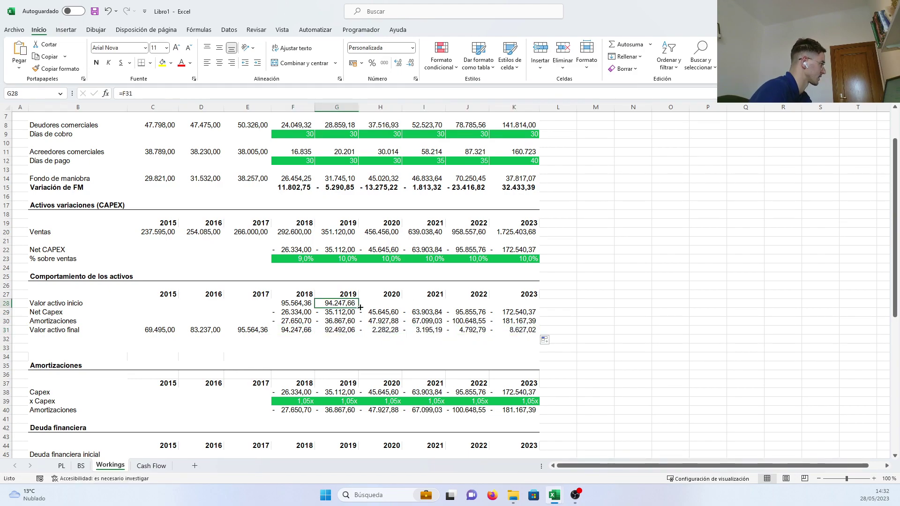
{"action": "left_click_drag", "start_coordinate": [360, 308], "coordinate": [534, 319]}
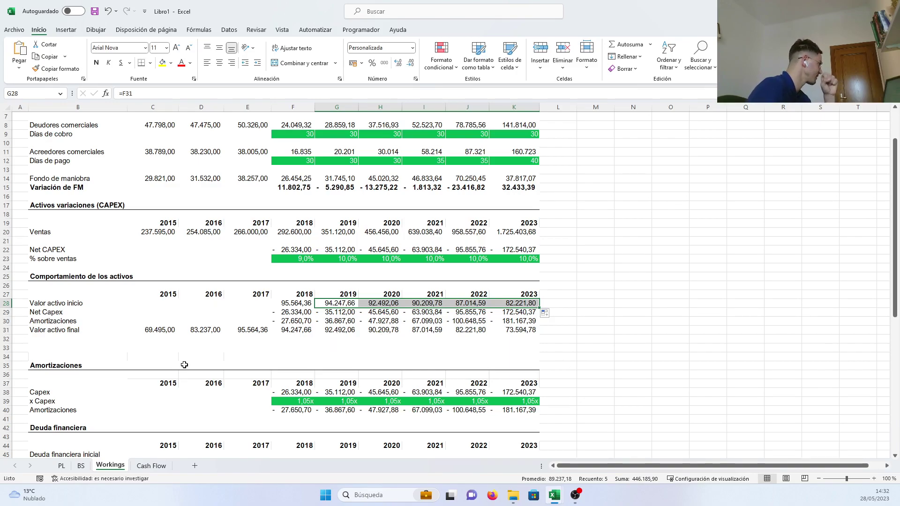
Step: Check the 2018 and 2019 Valor activo final formulas and switch to the BS sheet
{"action": "left_click", "coordinate": [305, 330]}
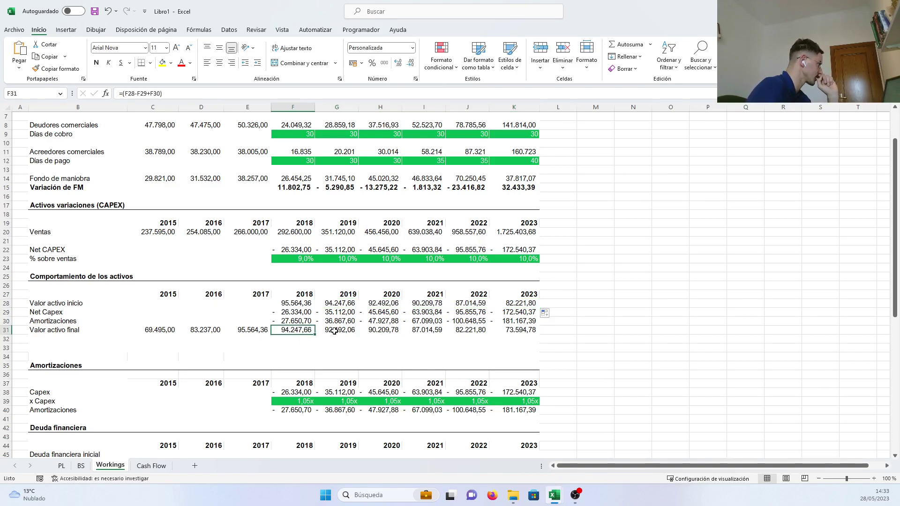
{"action": "left_click", "coordinate": [334, 331]}
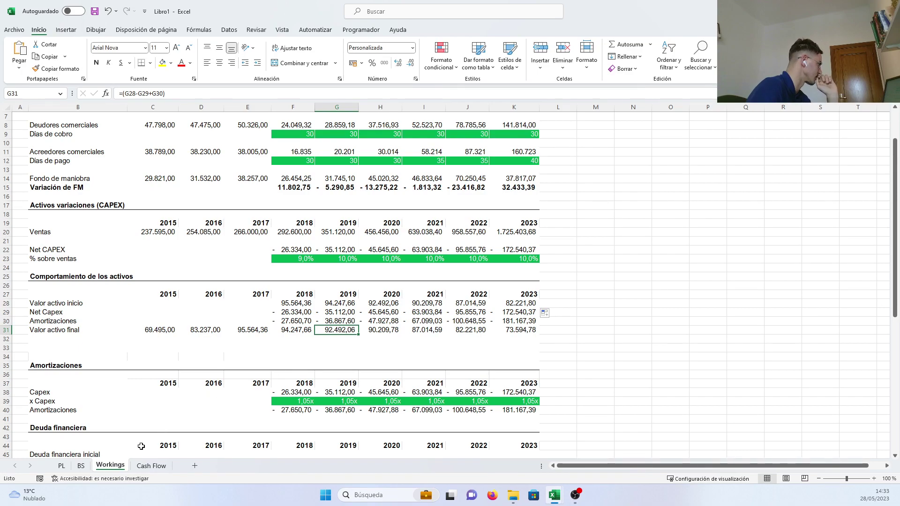
{"action": "left_click", "coordinate": [84, 468]}
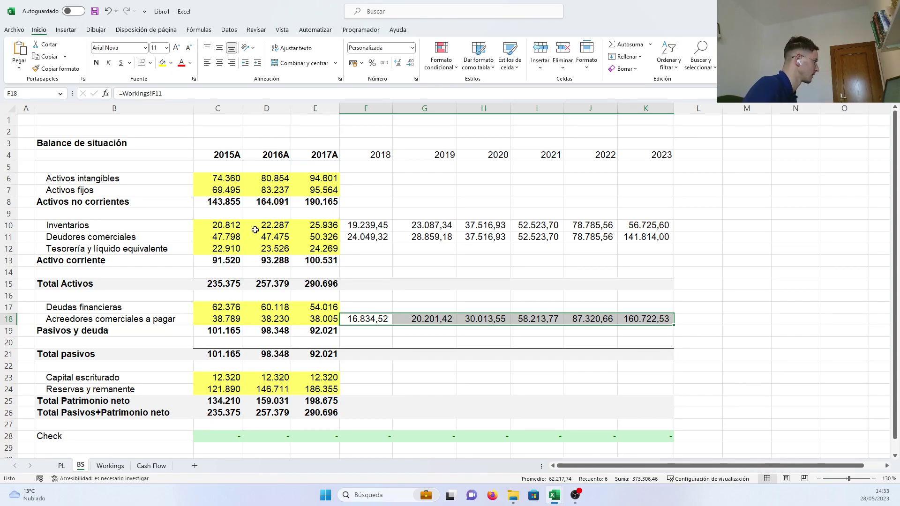
Step: Link the 2018 Activos fijos on the BS sheet to the closing asset value in Workings!F31 and extend the formula through 2023
{"action": "left_click", "coordinate": [360, 192]}
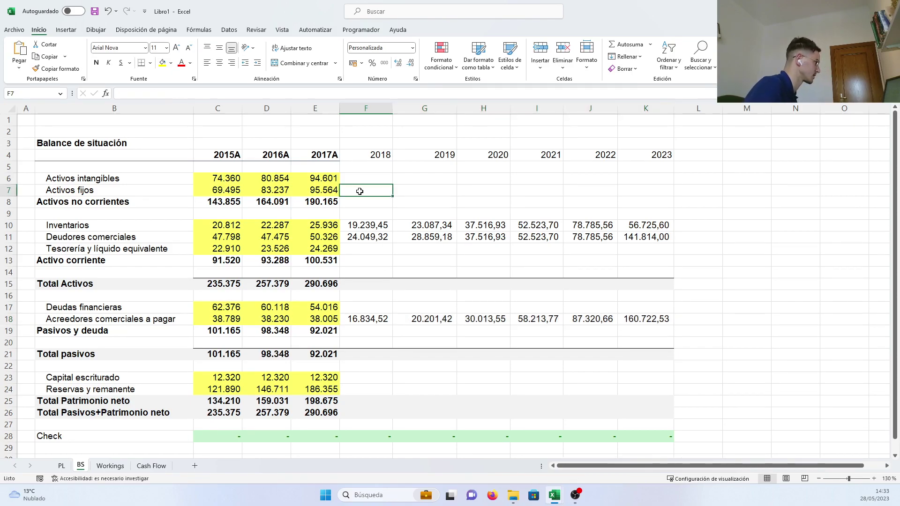
{"action": "type", "text": "="}
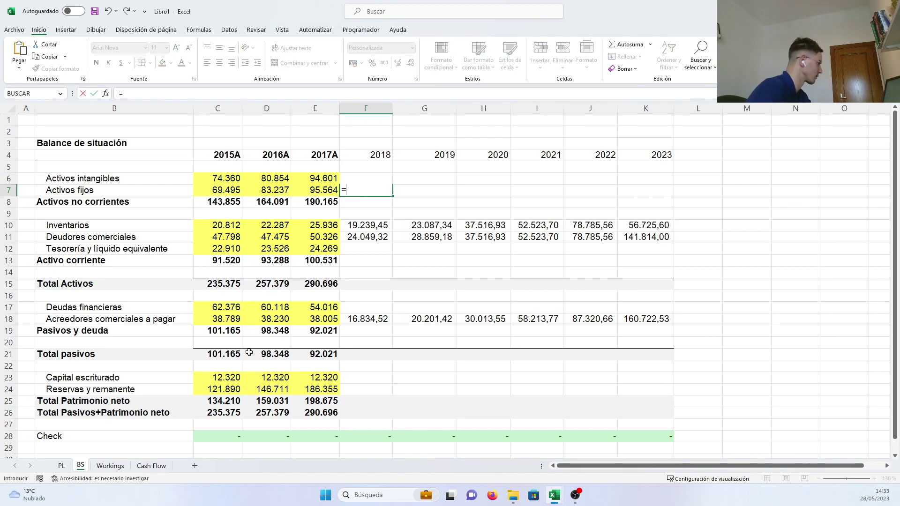
{"action": "left_click", "coordinate": [122, 466]}
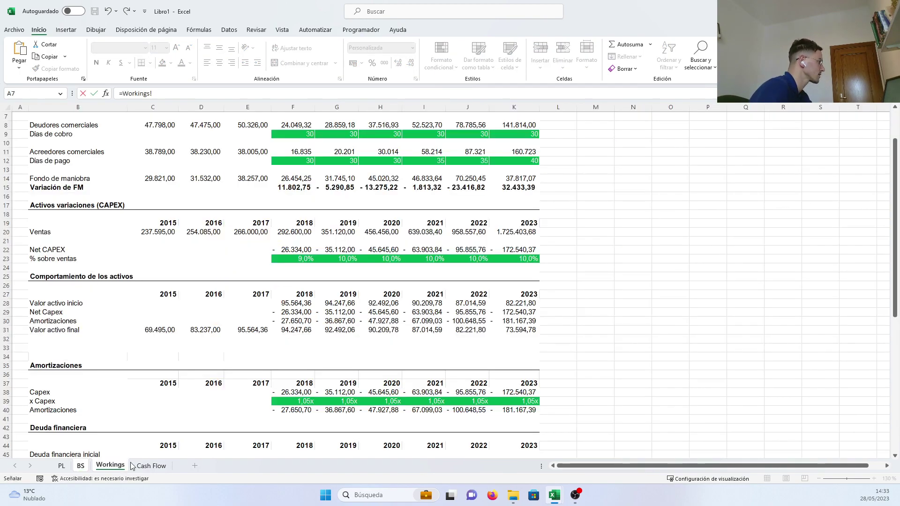
{"action": "left_click", "coordinate": [290, 331]}
{"action": "key", "text": "Return"}
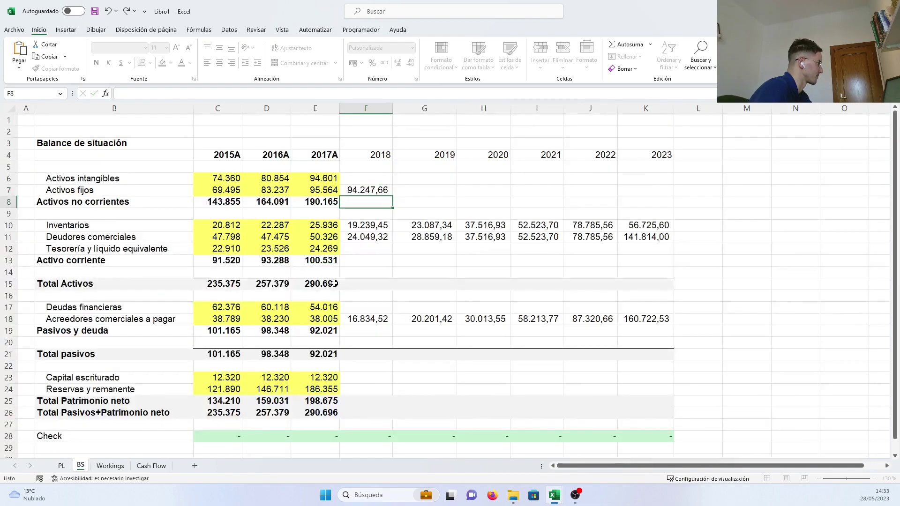
{"action": "left_click", "coordinate": [388, 191]}
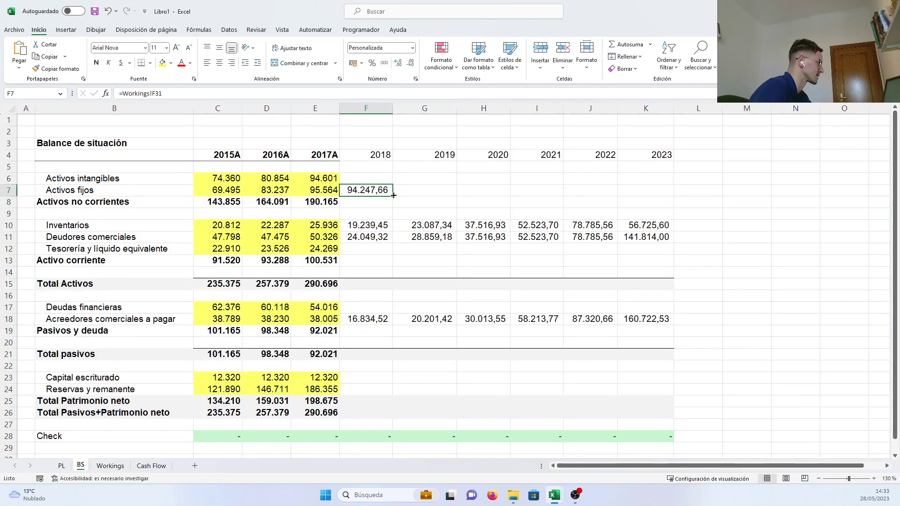
{"action": "left_click_drag", "start_coordinate": [391, 194], "coordinate": [651, 196]}
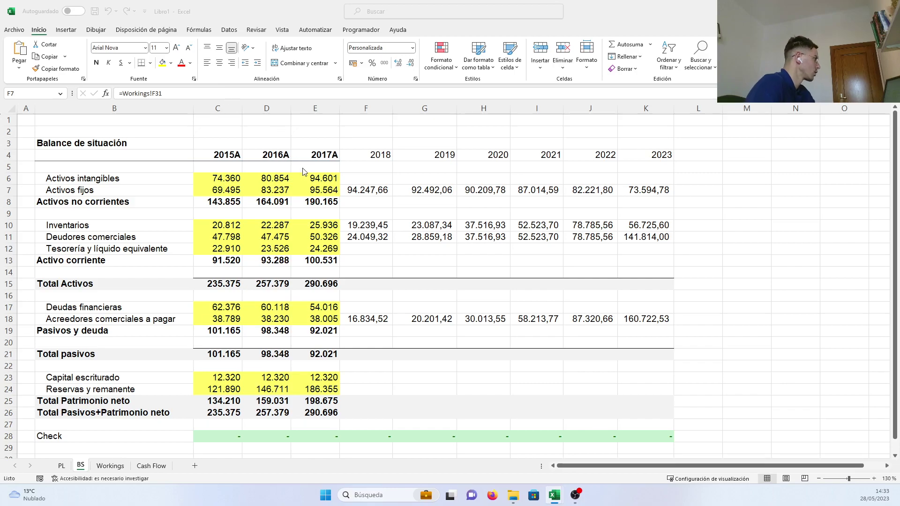
{"action": "key", "text": "ctrl+shift+Right"}
{"action": "left_click", "coordinate": [387, 213]}
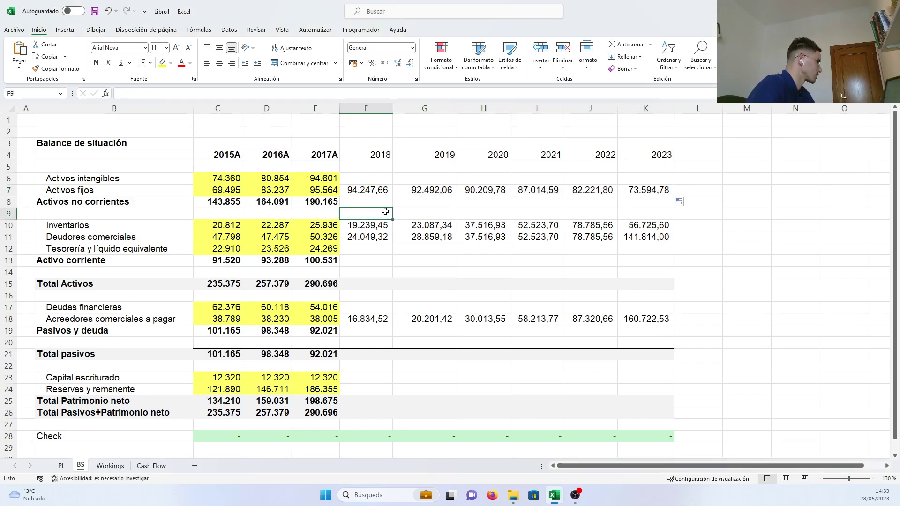
Step: Enter 94601 as Activos intangibles for every year from 2018 to 2023, formatted with a thousands separator and two decimals
{"action": "left_click", "coordinate": [324, 180]}
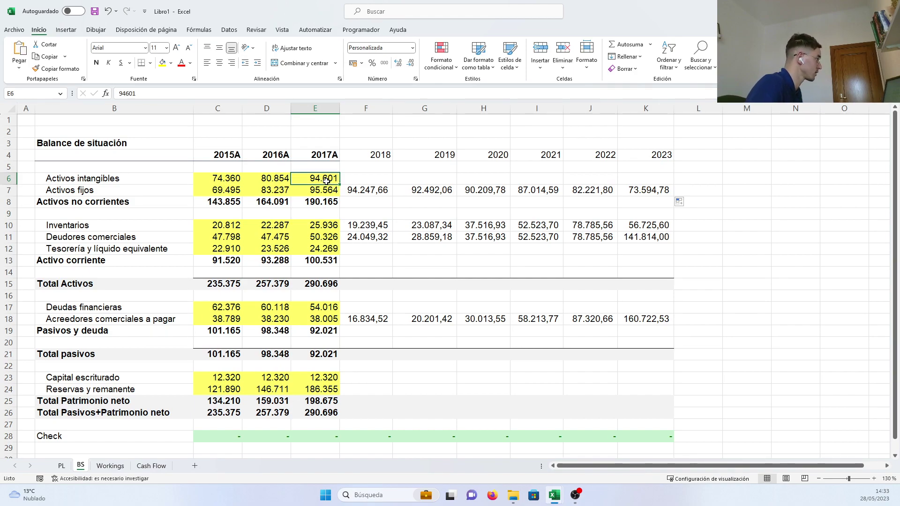
{"action": "left_click", "coordinate": [372, 176]}
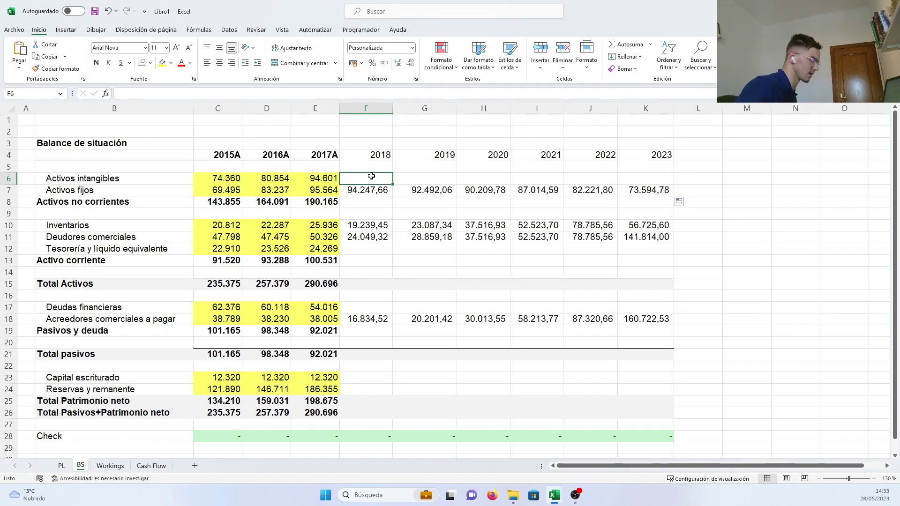
{"action": "type", "text": "94601"}
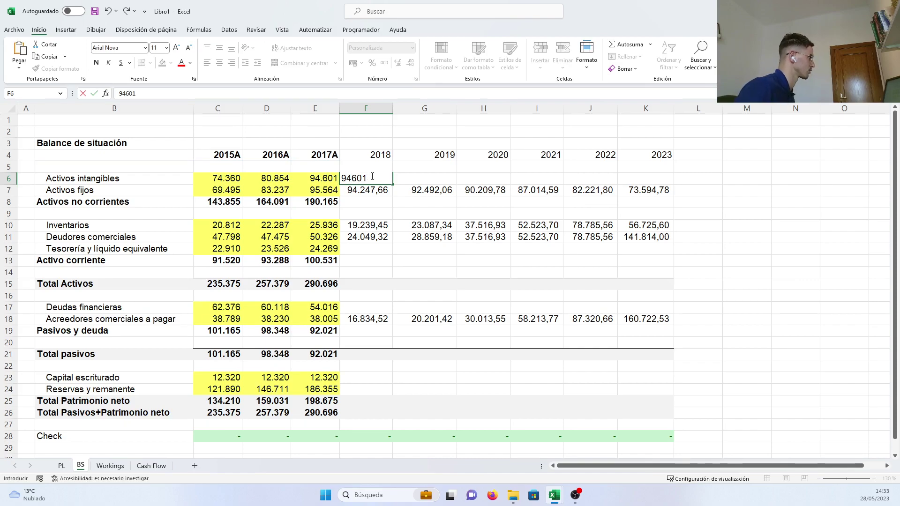
{"action": "key", "text": "Return"}
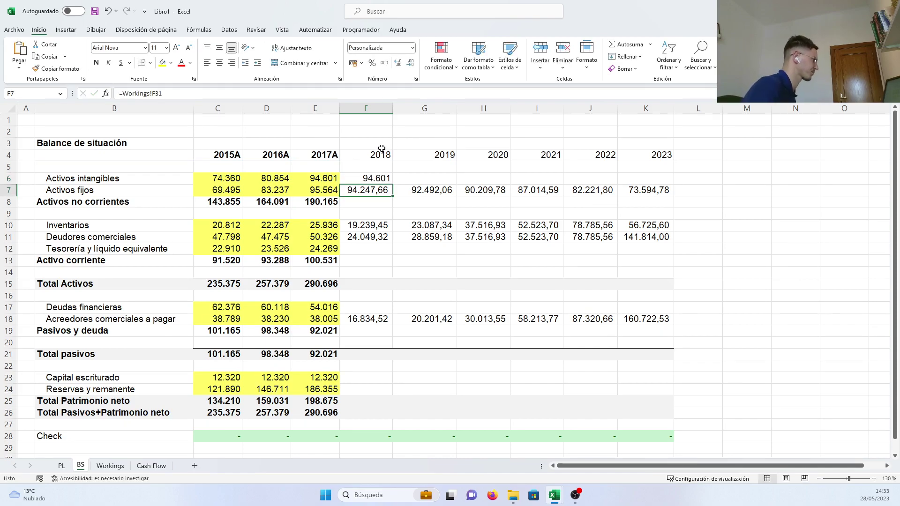
{"action": "left_click", "coordinate": [385, 175]}
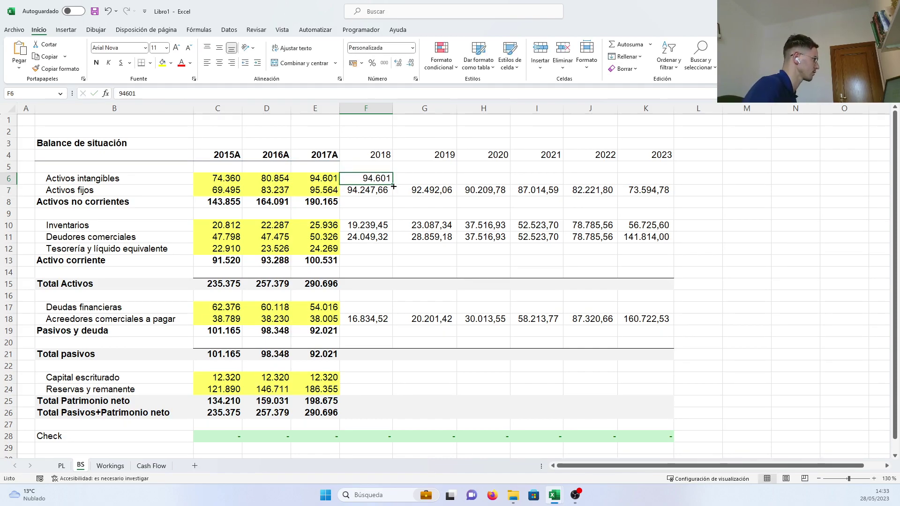
{"action": "left_click_drag", "start_coordinate": [394, 186], "coordinate": [662, 187]}
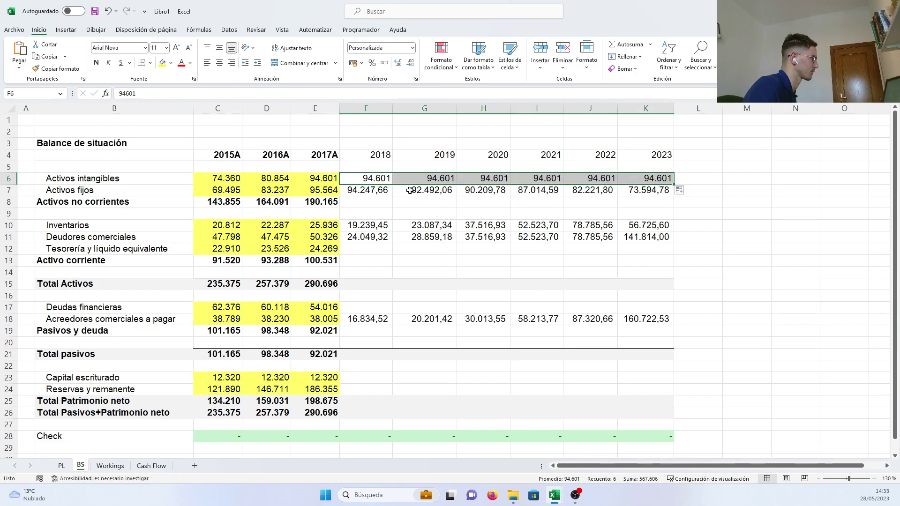
{"action": "left_click", "coordinate": [389, 64]}
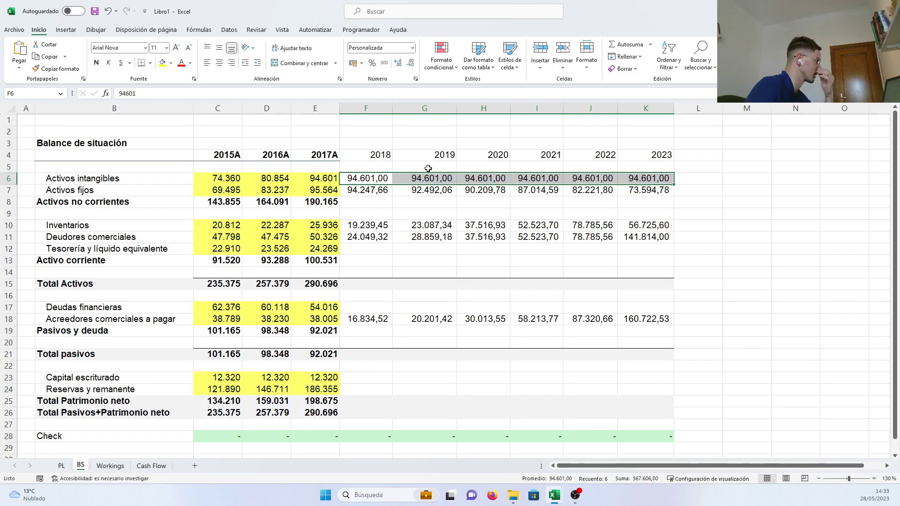
Step: Calculate Activos no corrientes for 2018 with =F6+F7 and extend the formula through 2023
{"action": "left_click", "coordinate": [348, 202]}
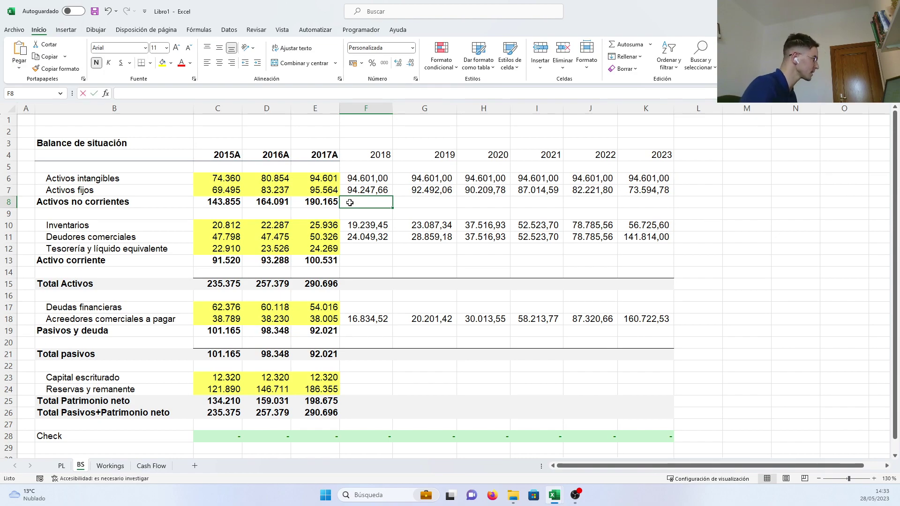
{"action": "type", "text": "="}
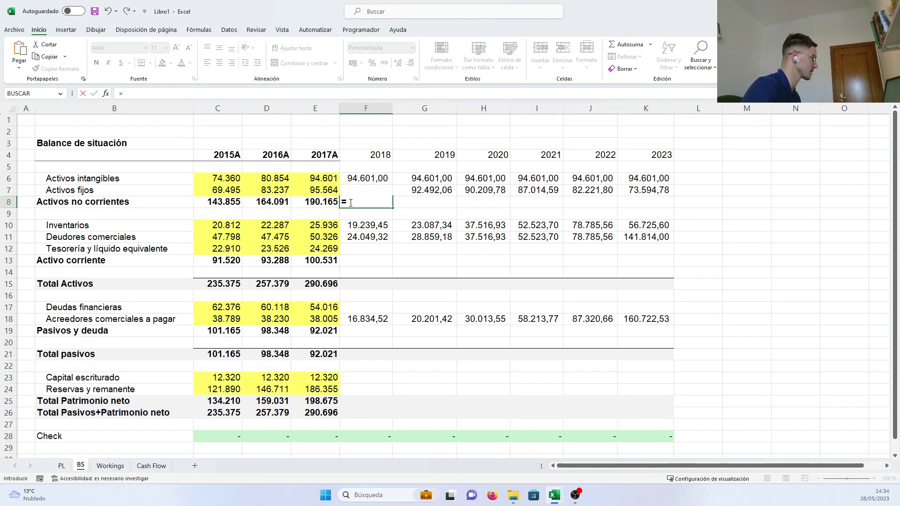
{"action": "left_click", "coordinate": [359, 177]}
{"action": "type", "text": "+"}
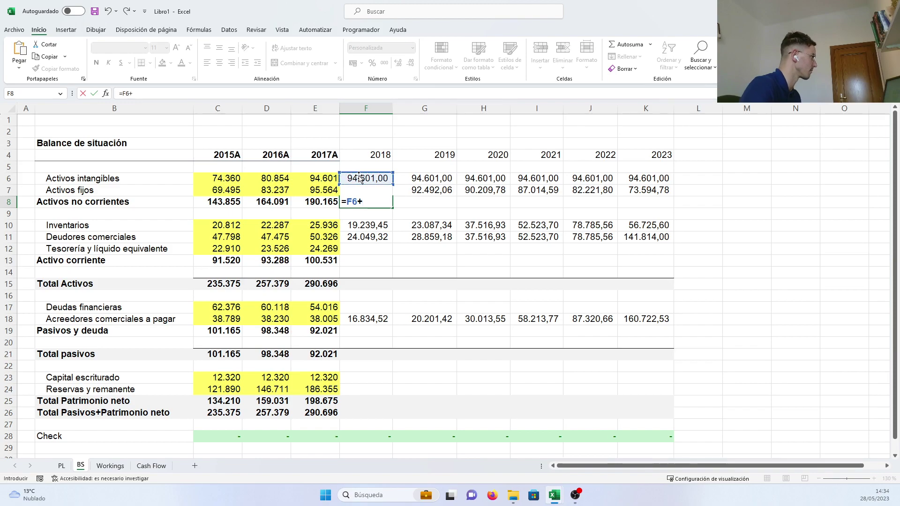
{"action": "type", "text": "F"}
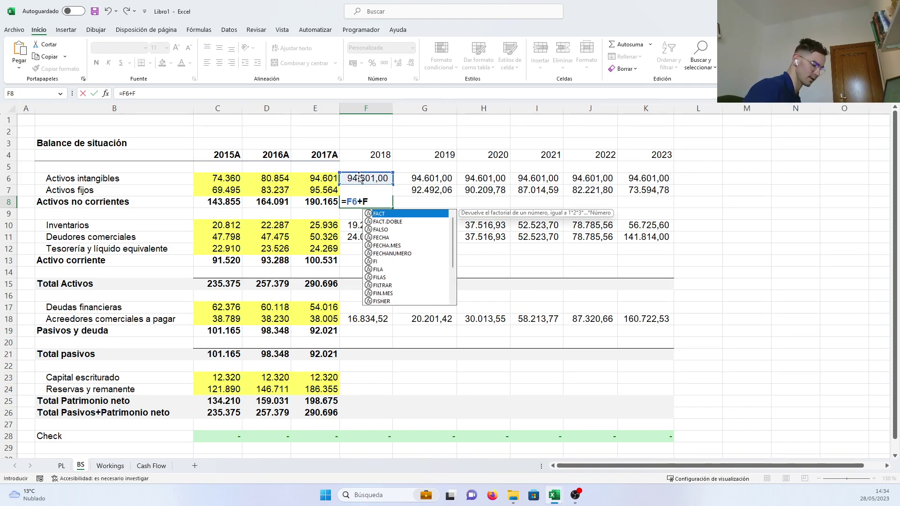
{"action": "type", "text": "7"}
{"action": "key", "text": "Return"}
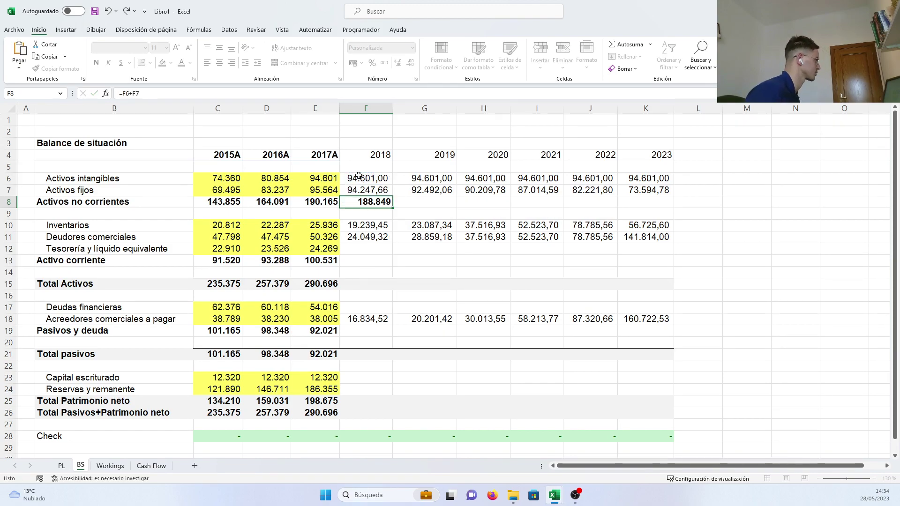
{"action": "left_click", "coordinate": [375, 204]}
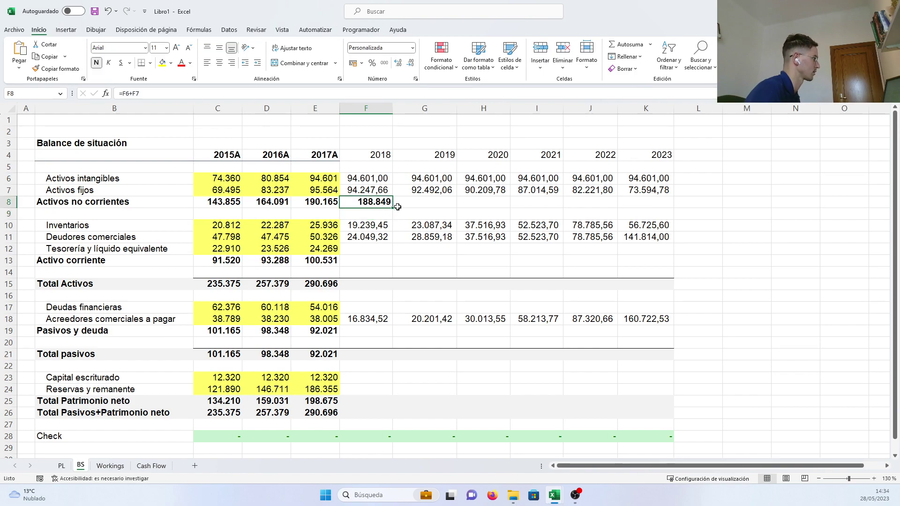
{"action": "left_click_drag", "start_coordinate": [393, 208], "coordinate": [649, 209]}
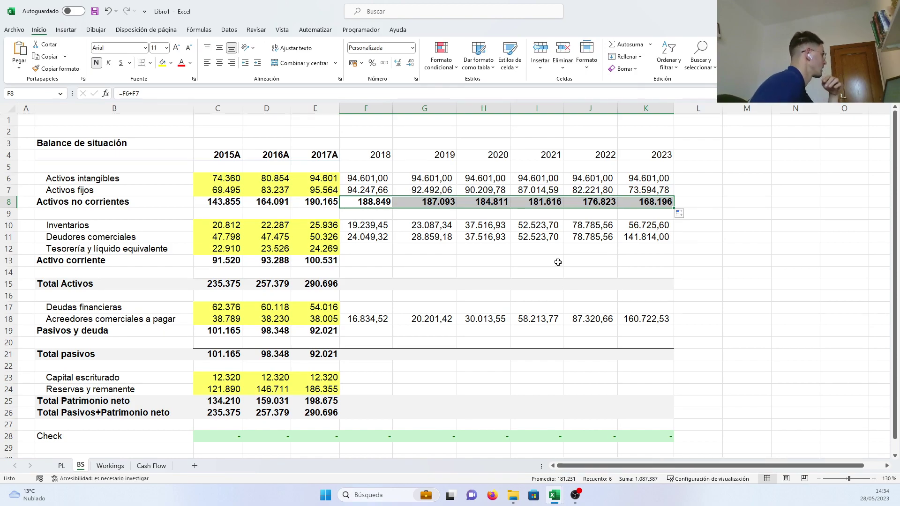
Step: Calculate Activo corriente for 2018 with =F10+F11+F12, including the empty Tesorería row, and extend the formula through 2023
{"action": "left_click_drag", "start_coordinate": [170, 249], "coordinate": [424, 248]}
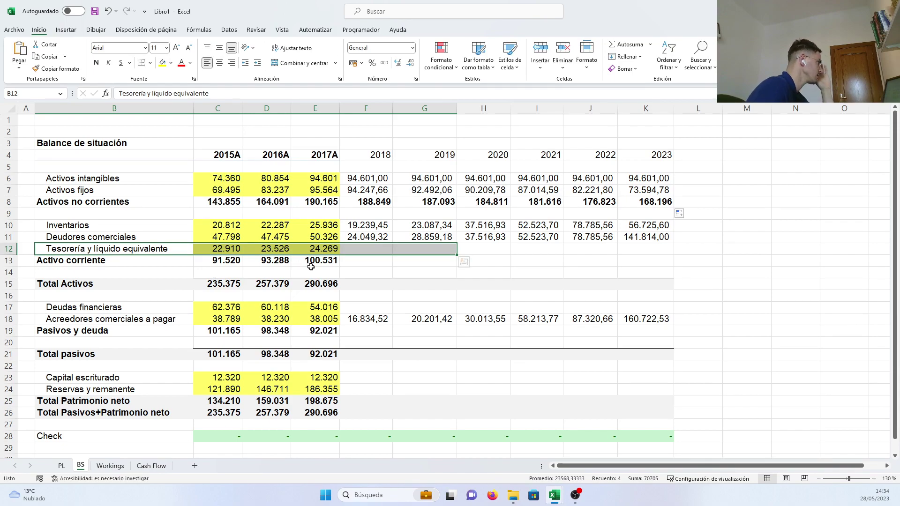
{"action": "left_click", "coordinate": [345, 260]}
{"action": "type", "text": "="}
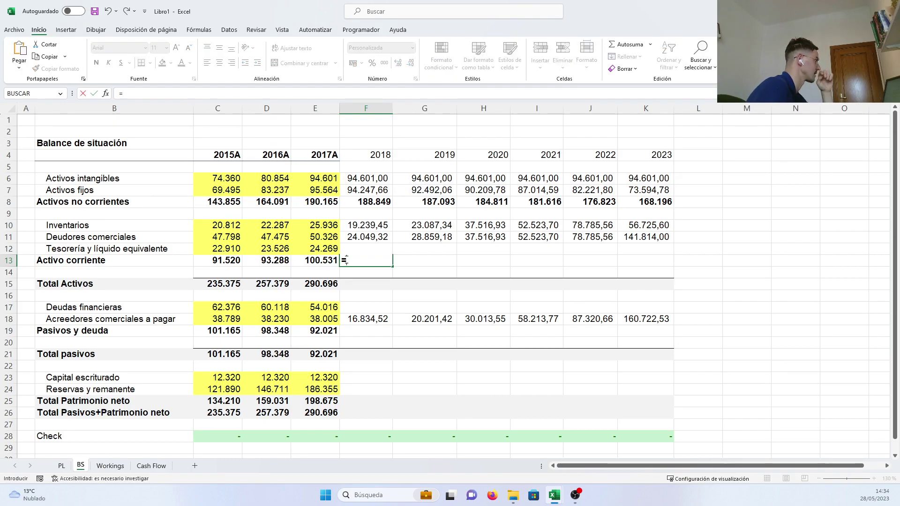
{"action": "left_click", "coordinate": [367, 226]}
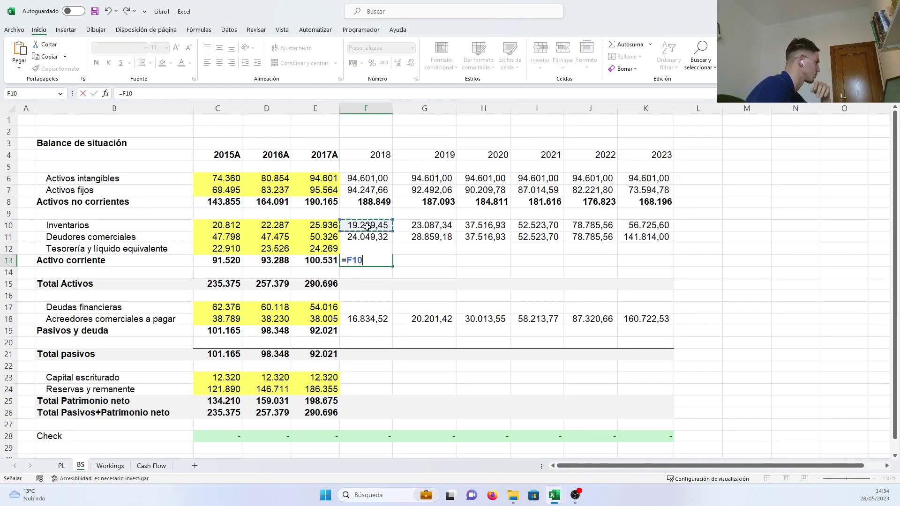
{"action": "type", "text": "+"}
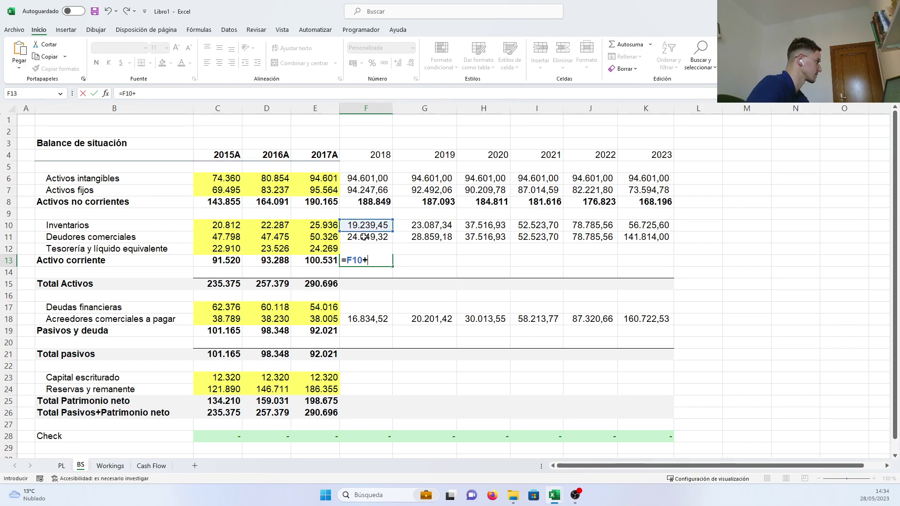
{"action": "left_click", "coordinate": [364, 237]}
{"action": "type", "text": "+"}
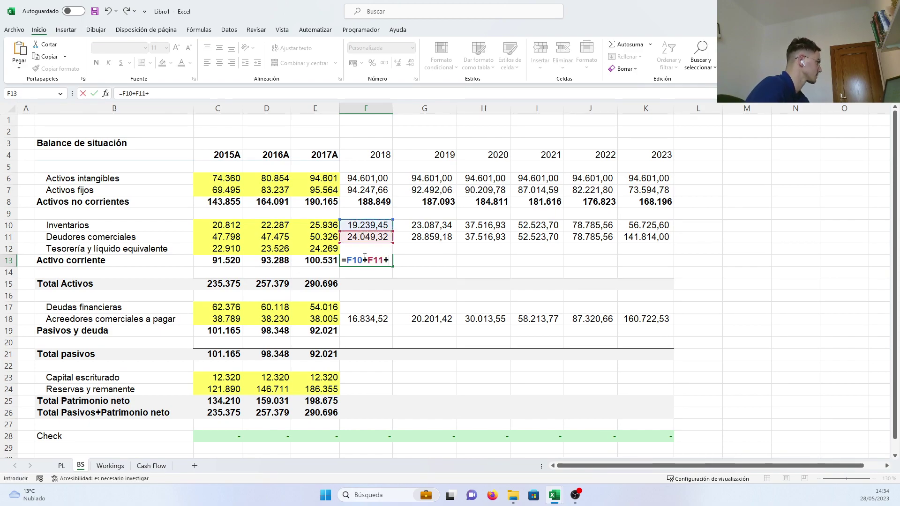
{"action": "type", "text": "F12"}
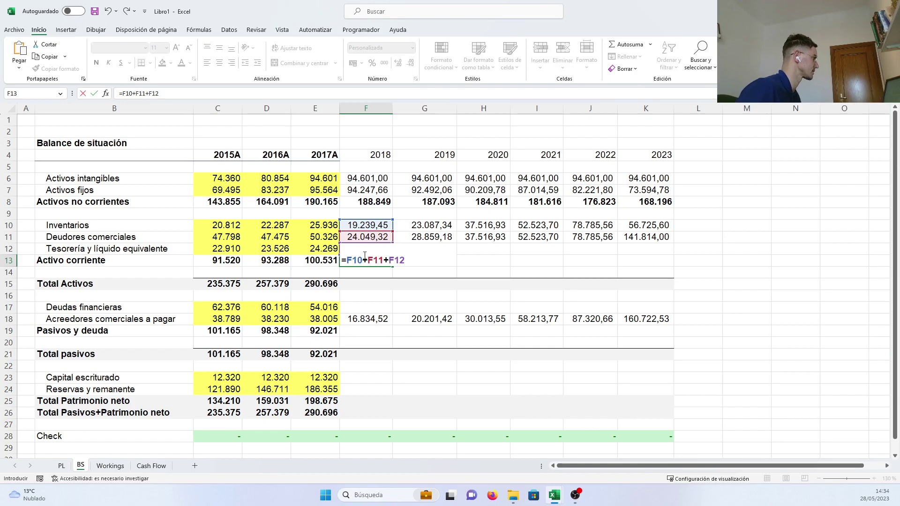
{"action": "key", "text": "Return"}
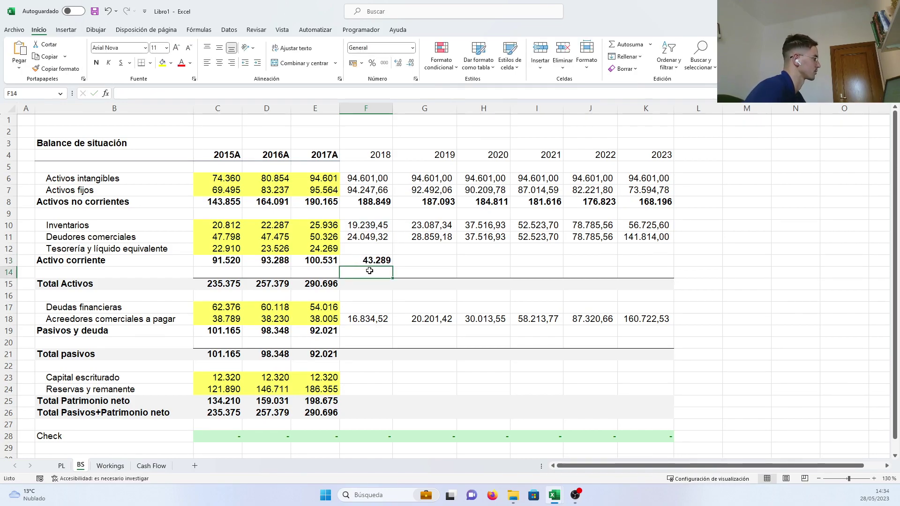
{"action": "left_click", "coordinate": [385, 261]}
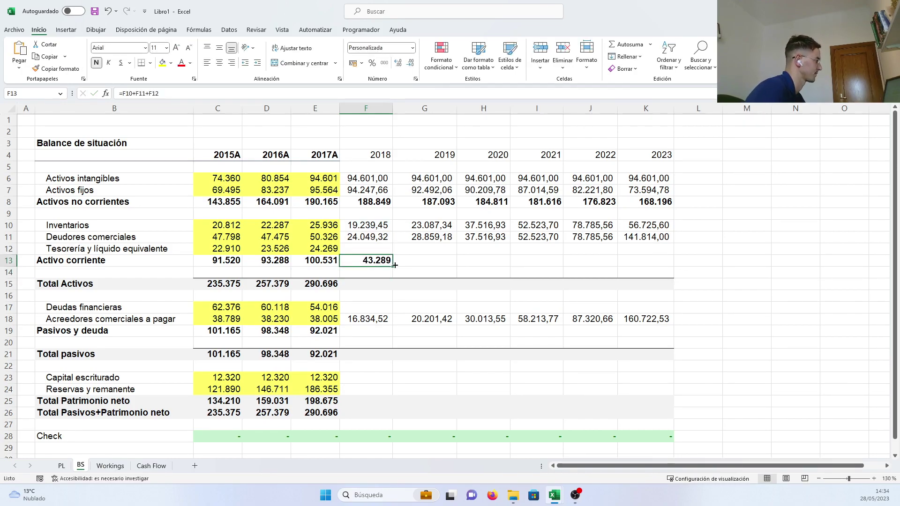
{"action": "left_click_drag", "start_coordinate": [394, 265], "coordinate": [651, 261]}
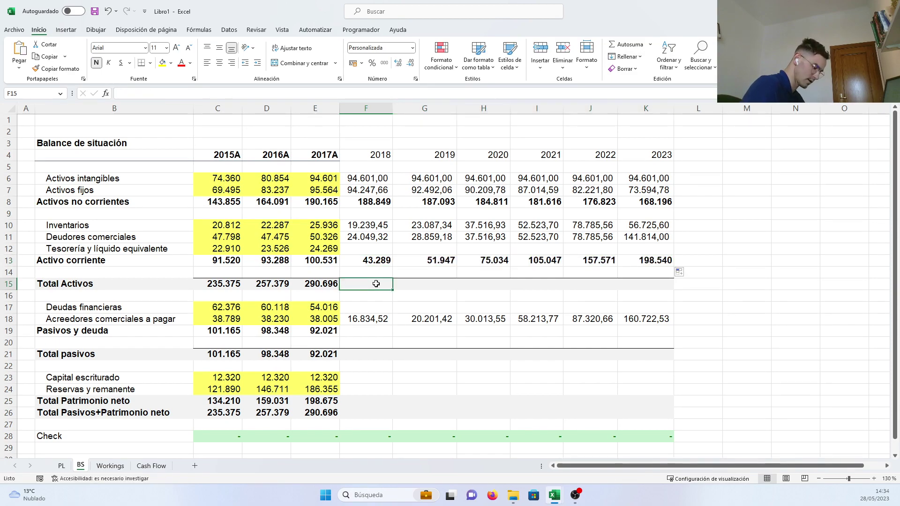
Step: Calculate Total Activos for 2018 with =F8+F13 and extend the formula through 2023
{"action": "type", "text": "="}
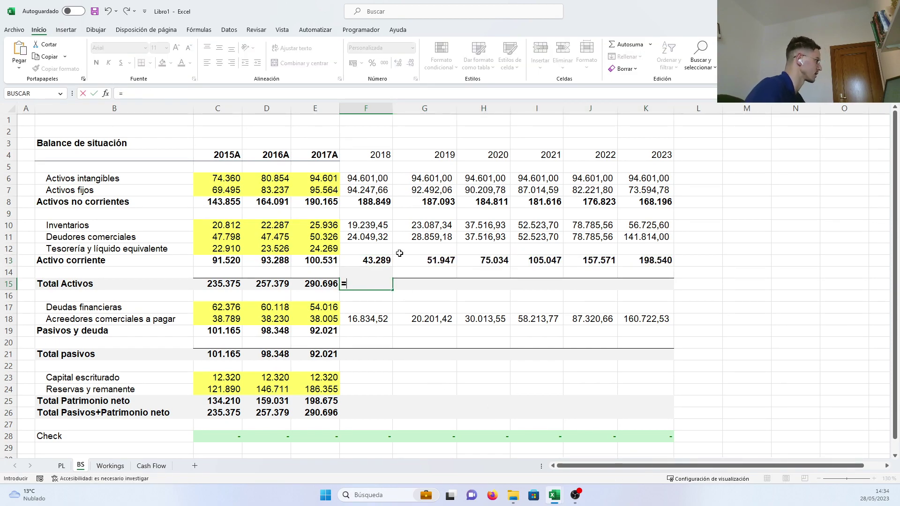
{"action": "left_click", "coordinate": [374, 204]}
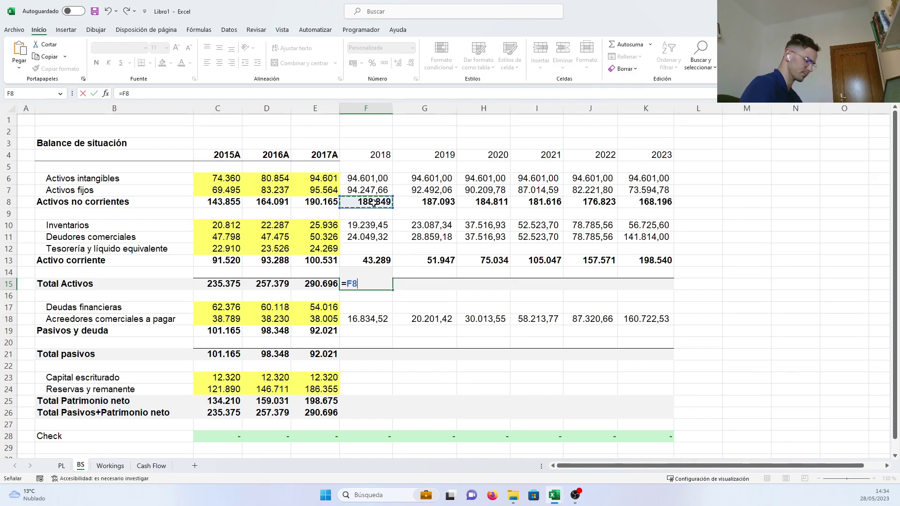
{"action": "type", "text": "+"}
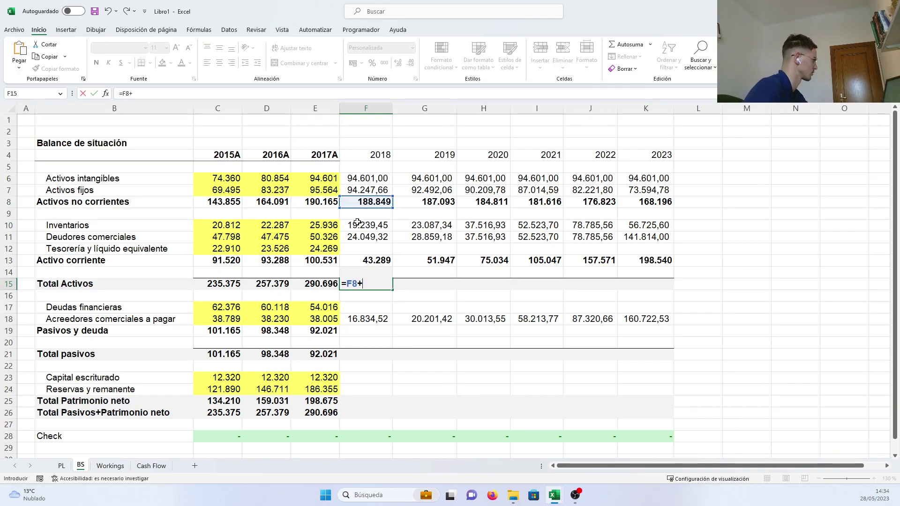
{"action": "left_click", "coordinate": [360, 263]}
{"action": "key", "text": "ctrl+Return"}
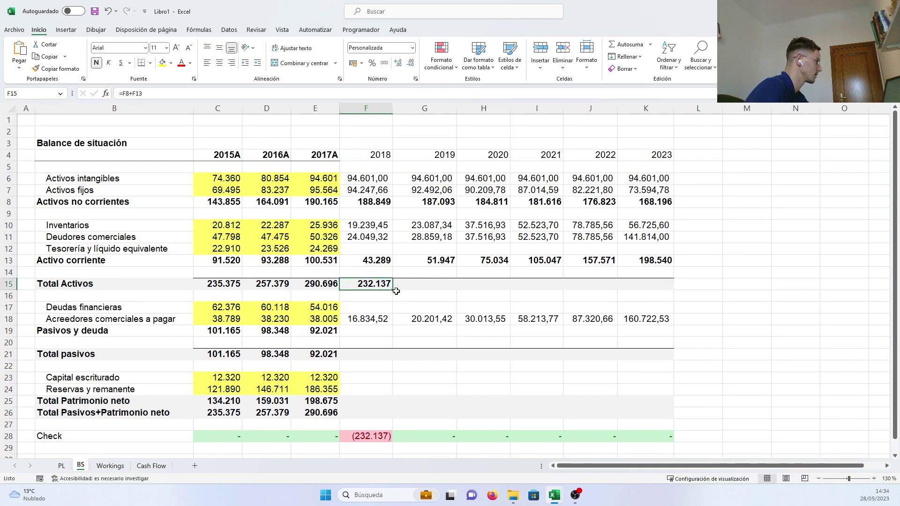
{"action": "left_click_drag", "start_coordinate": [394, 291], "coordinate": [649, 294]}
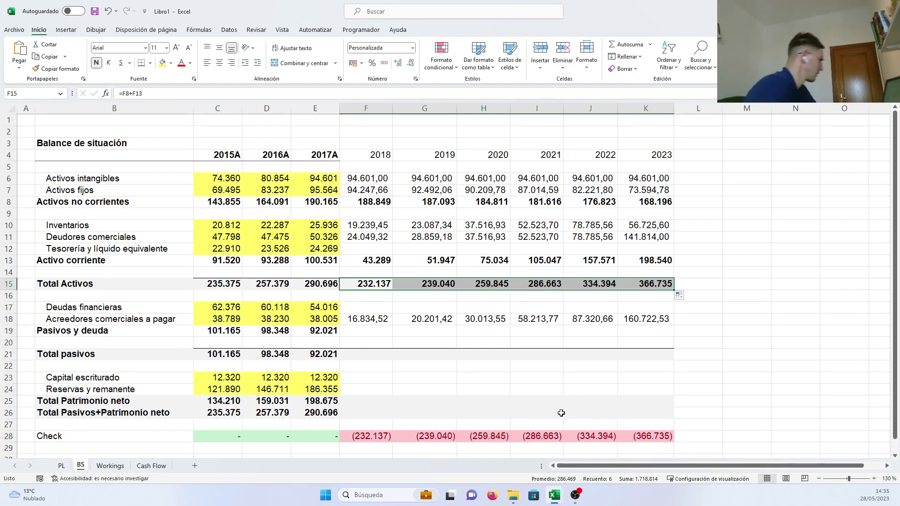
Step: On the Workings sheet, link the 2017 Deuda financiera final to the 2017 Deudas financieras value on the BS sheet
{"action": "key", "text": "Escape"}
{"action": "key", "text": "alt+Tab"}
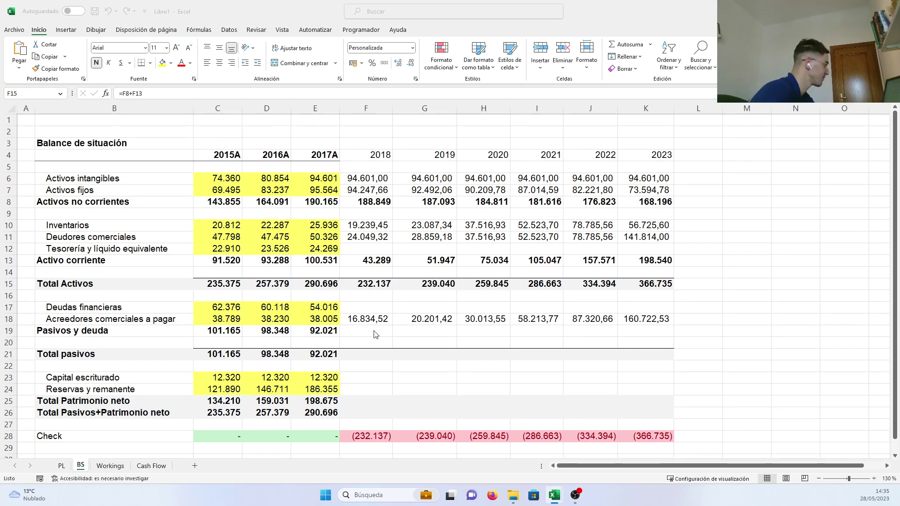
{"action": "left_click", "coordinate": [104, 470]}
{"action": "left_click", "coordinate": [128, 375]}
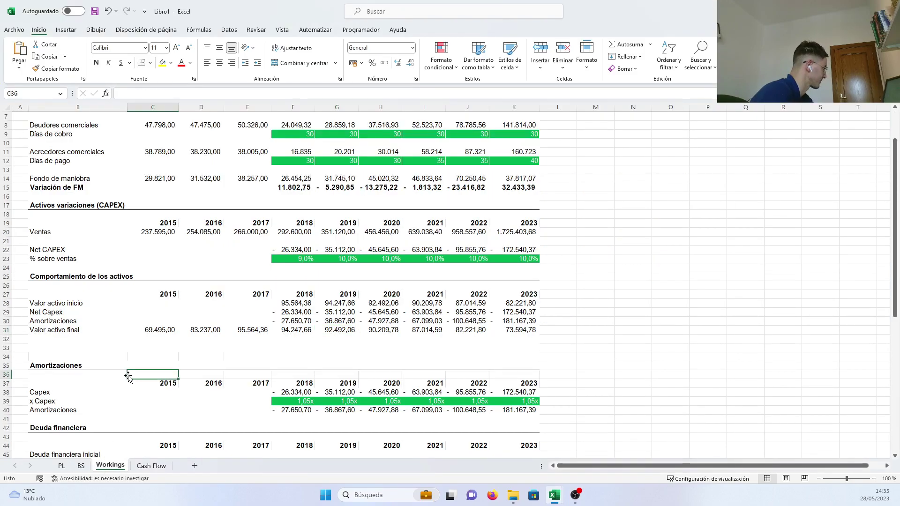
{"action": "scroll", "coordinate": [129, 377], "scroll_direction": "down", "scroll_amount": 2}
{"action": "scroll", "coordinate": [128, 377], "scroll_direction": "down", "scroll_amount": 2}
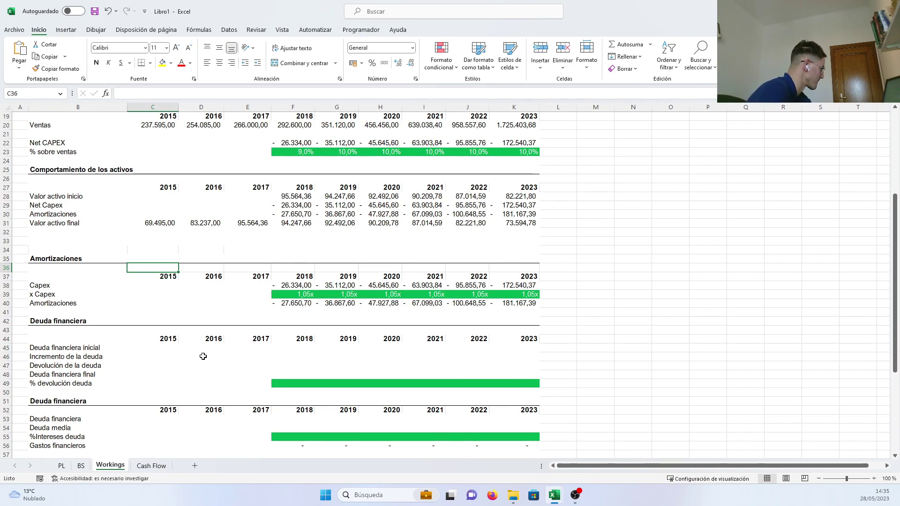
{"action": "left_click_drag", "start_coordinate": [106, 374], "coordinate": [246, 374]}
{"action": "left_click", "coordinate": [246, 374]}
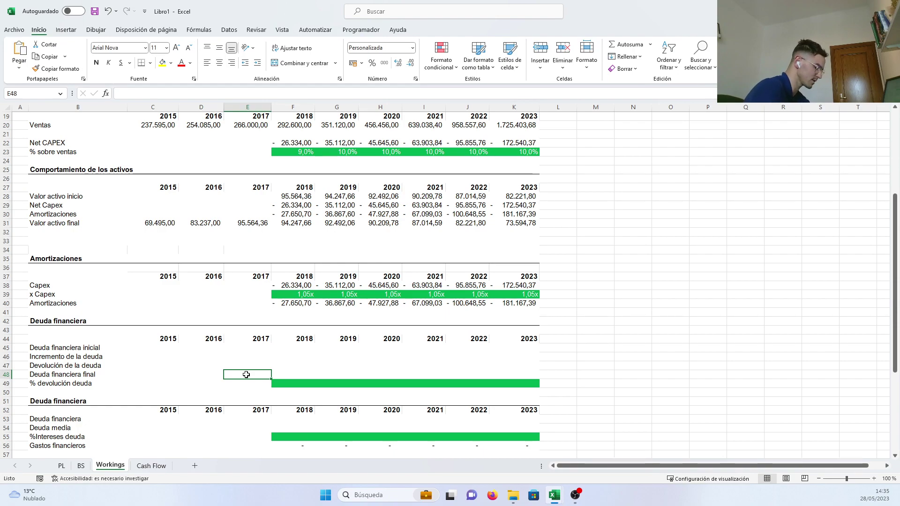
{"action": "type", "text": "="}
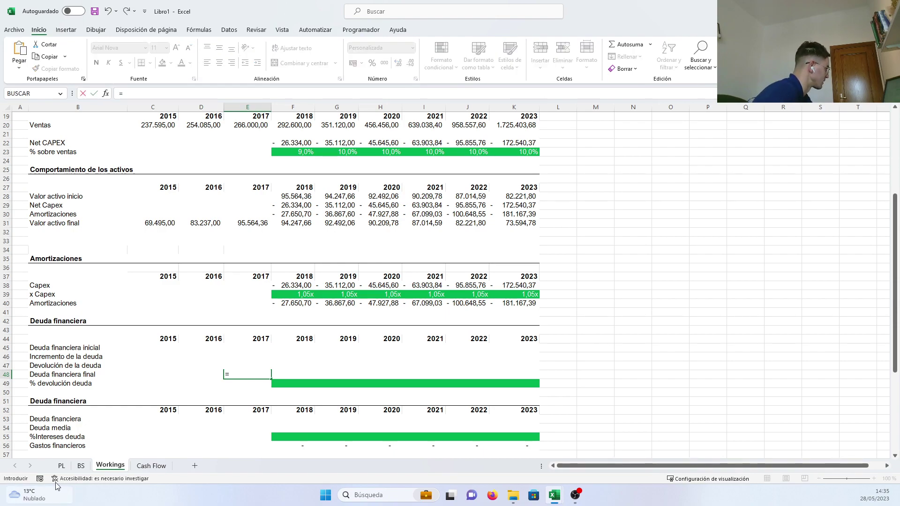
{"action": "left_click", "coordinate": [81, 466]}
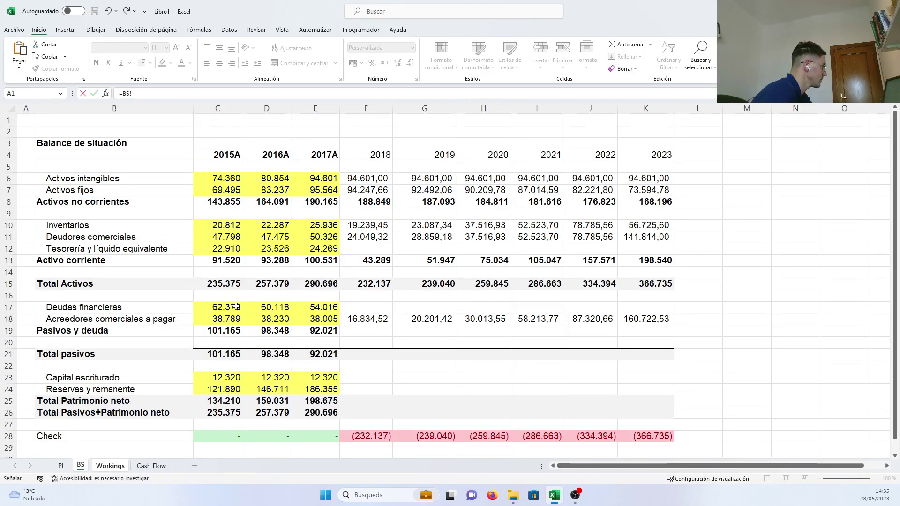
{"action": "left_click", "coordinate": [306, 308]}
{"action": "key", "text": "Return"}
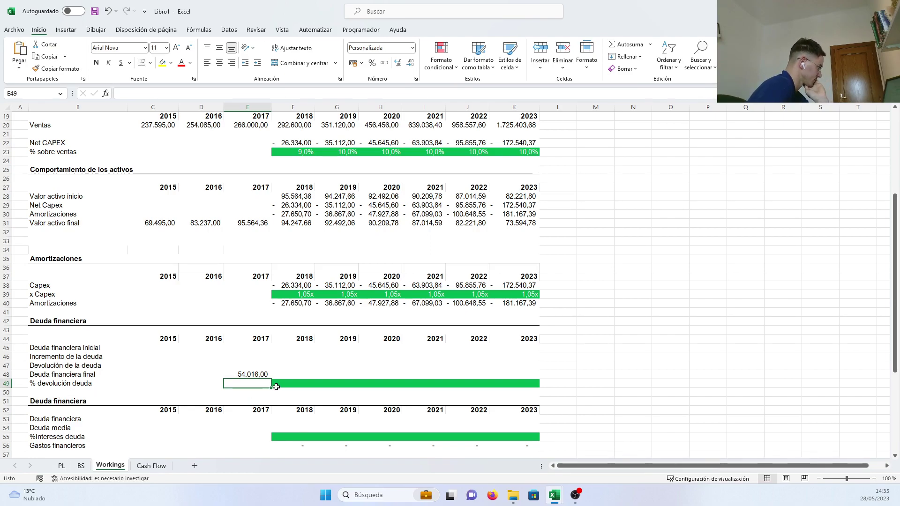
Step: Set % devolución deuda to 15% for 2018 through 2021 and 20% for 2022 and 2023
{"action": "mouse_move", "coordinate": [279, 385]}
{"action": "left_mouse_down"}
{"action": "mouse_move", "coordinate": [498, 384]}
{"action": "mouse_move", "coordinate": [292, 384]}
{"action": "left_mouse_up"}
{"action": "type", "text": "15"}
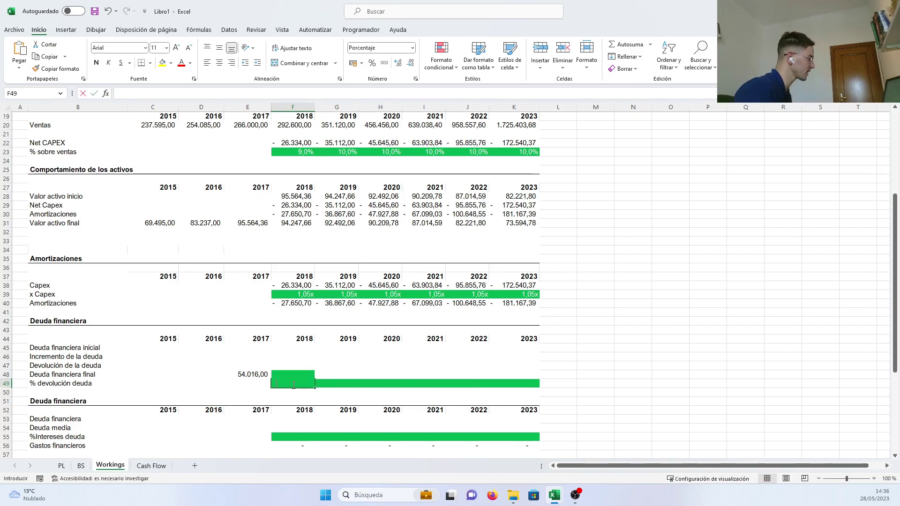
{"action": "key", "text": "Return"}
{"action": "left_click", "coordinate": [307, 387]}
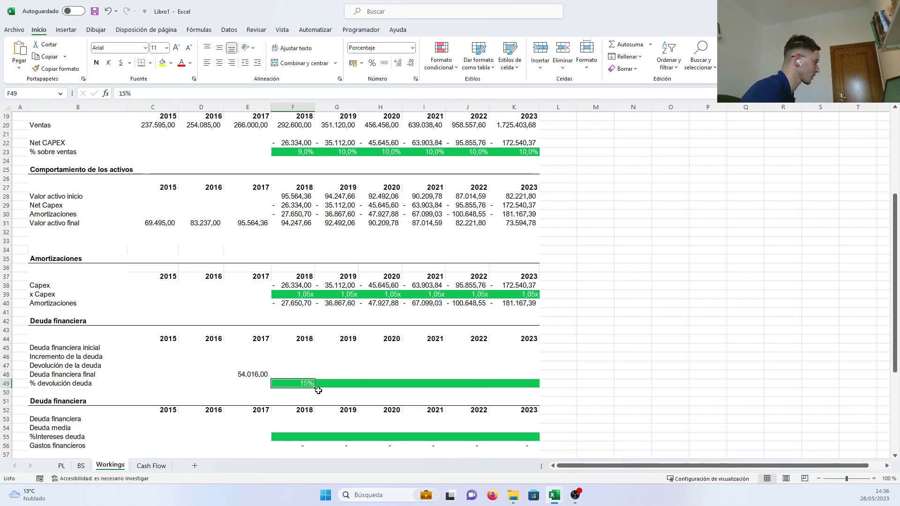
{"action": "left_click_drag", "start_coordinate": [315, 388], "coordinate": [445, 386]}
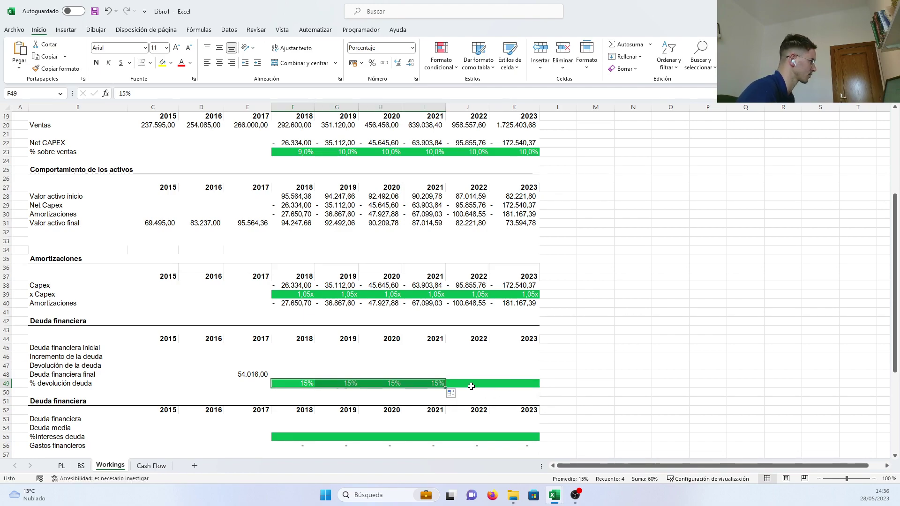
{"action": "left_click", "coordinate": [469, 383]}
{"action": "type", "text": "20"}
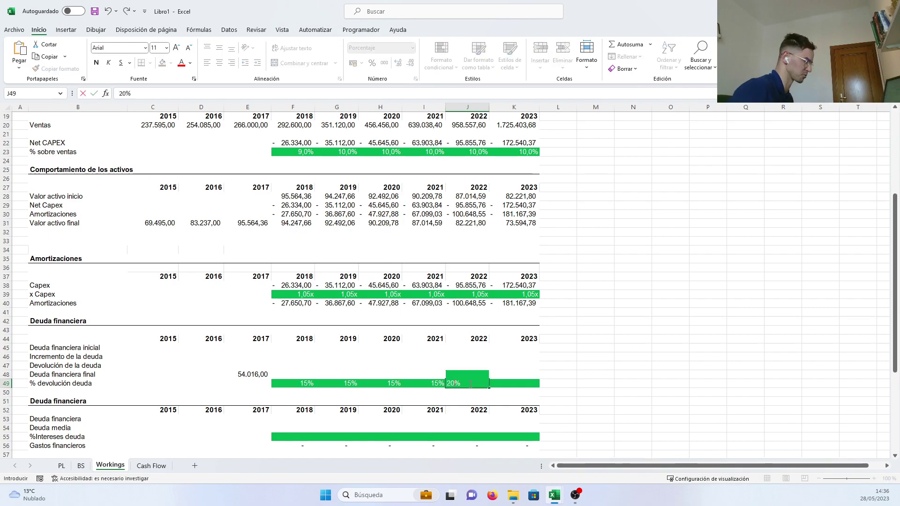
{"action": "key", "text": "Tab"}
{"action": "type", "text": "20"}
{"action": "key", "text": "Return"}
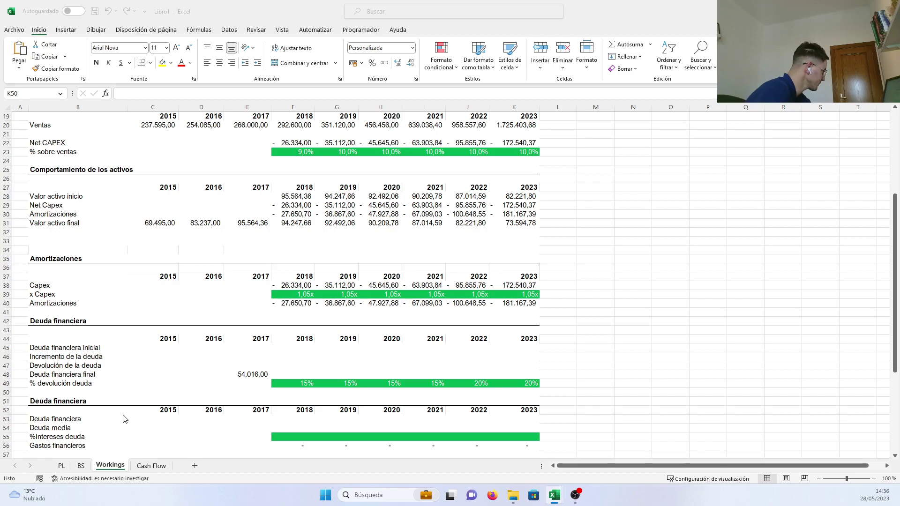
Step: Link the 2015 Deuda financiera in row 53 to the balance sheet with =BS!C17 and extend the formula through 2023
{"action": "left_click", "coordinate": [155, 419]}
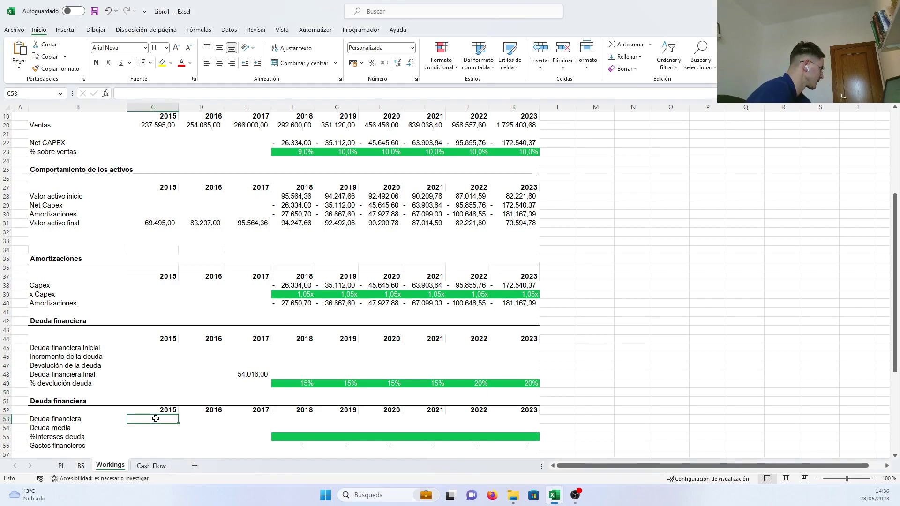
{"action": "type", "text": "="}
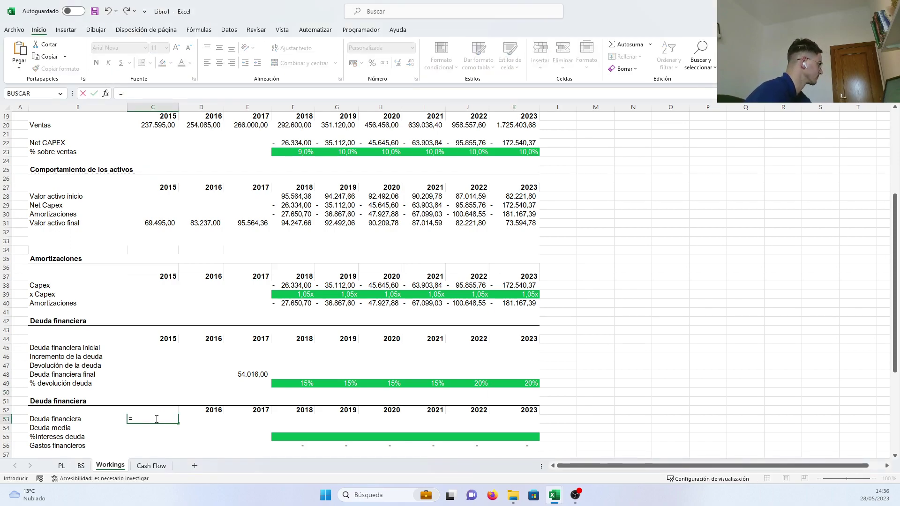
{"action": "left_click", "coordinate": [80, 466]}
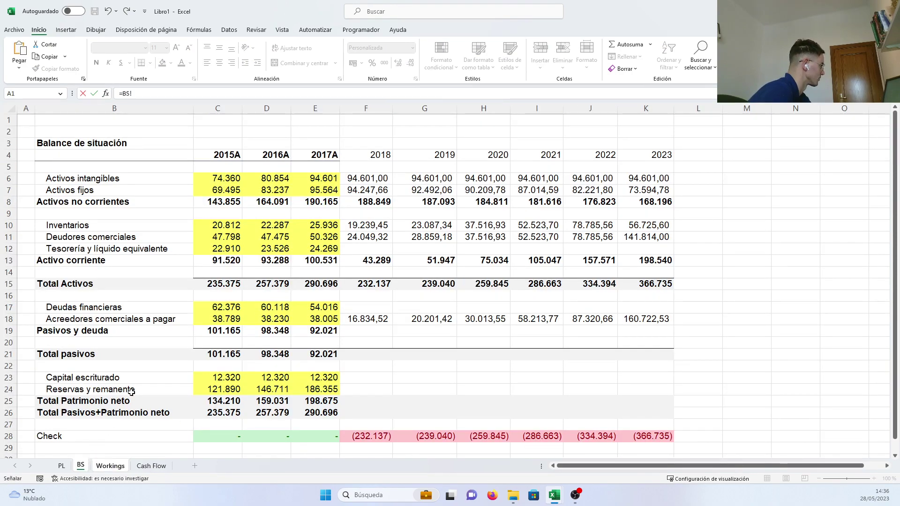
{"action": "left_click", "coordinate": [214, 308]}
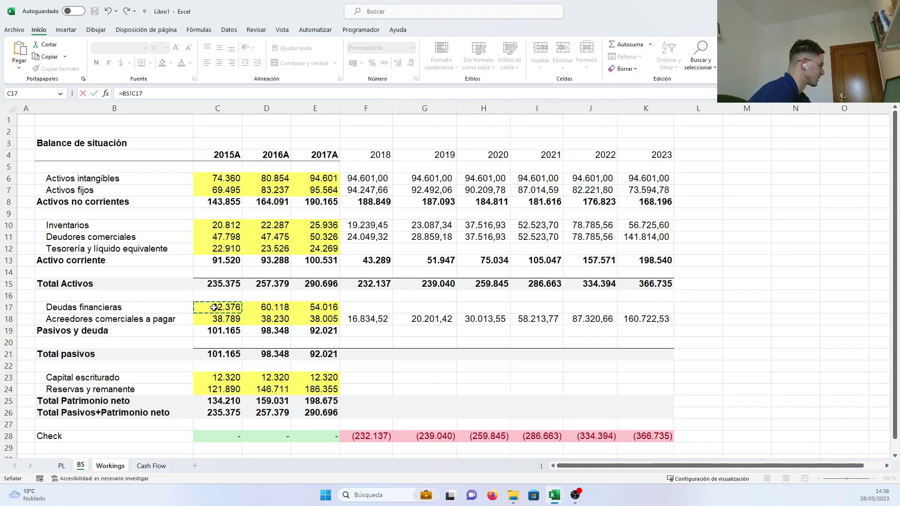
{"action": "key", "text": "Return"}
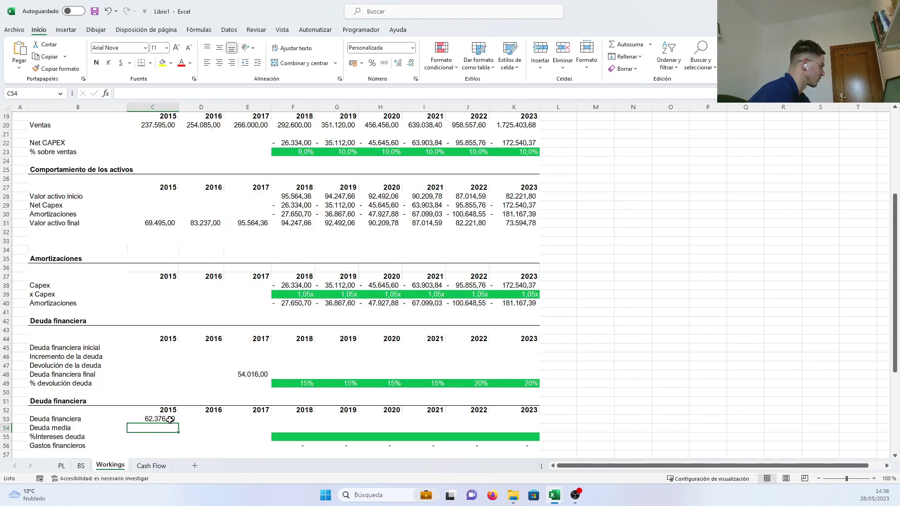
{"action": "left_click", "coordinate": [174, 421]}
{"action": "left_click_drag", "start_coordinate": [180, 425], "coordinate": [530, 422]}
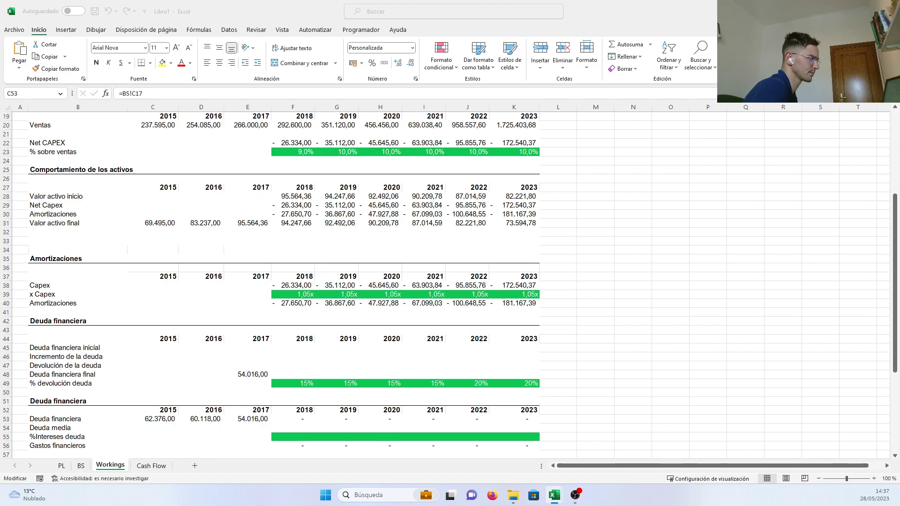
{"action": "key", "text": "Escape"}
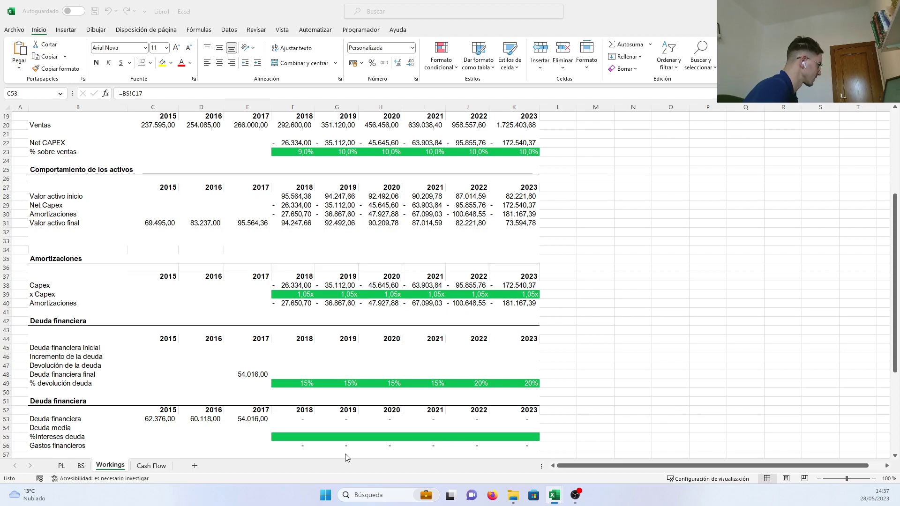
Step: Calculate Deuda media for 2016 with =PROMEDIO(C53:D53) and extend the formula through 2023
{"action": "left_click", "coordinate": [151, 427]}
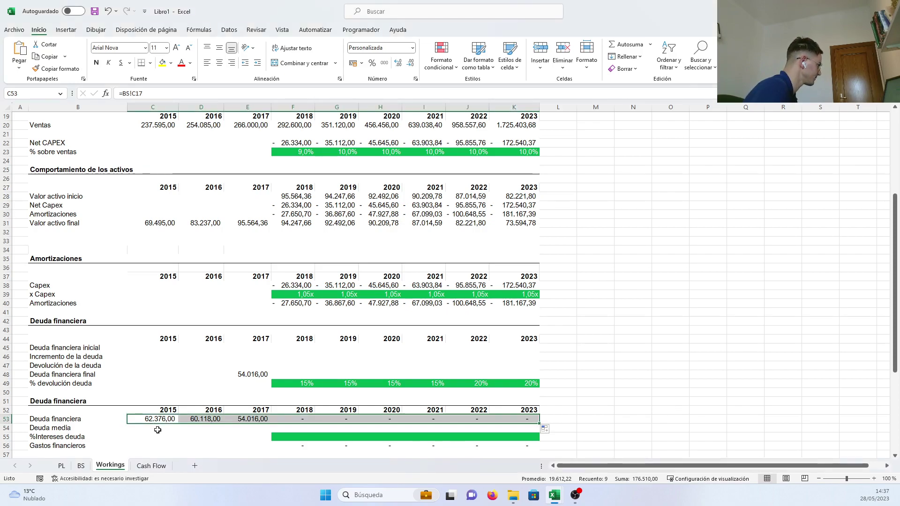
{"action": "left_click", "coordinate": [157, 428]}
{"action": "left_click", "coordinate": [195, 429]}
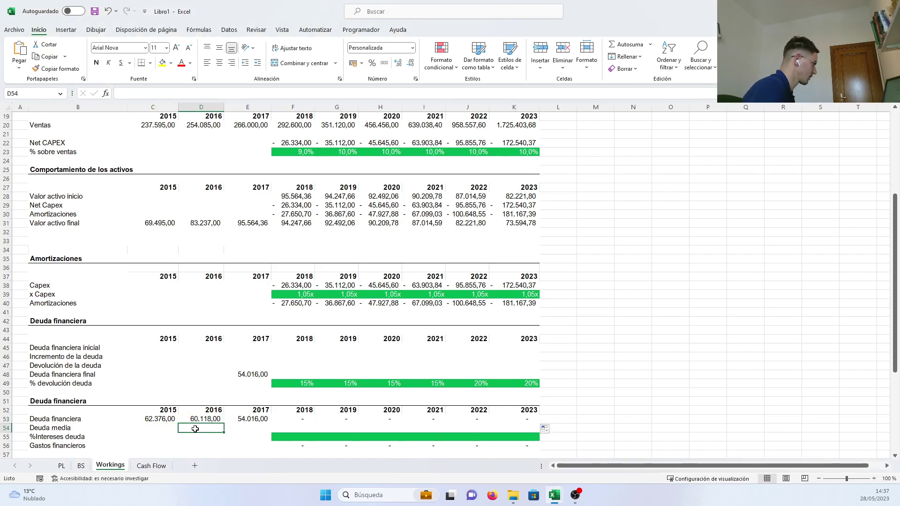
{"action": "type", "text": "="}
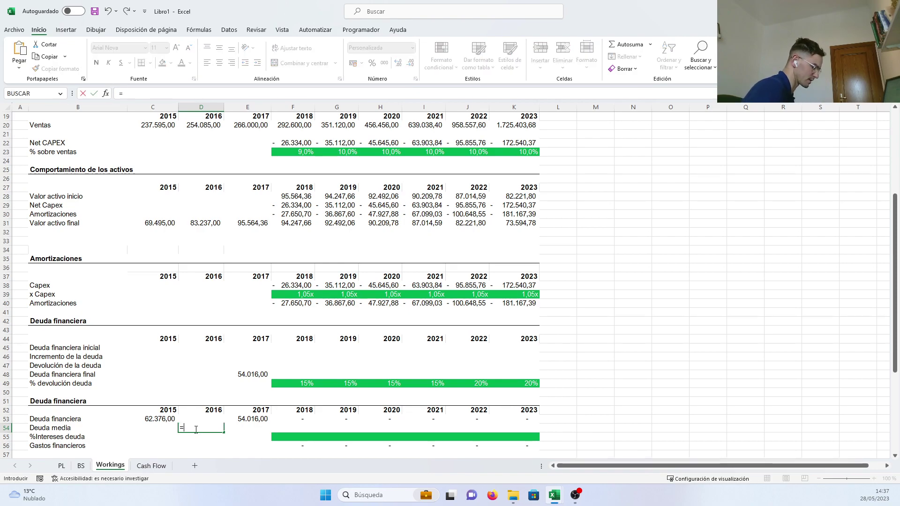
{"action": "type", "text": "PROMEDIO"}
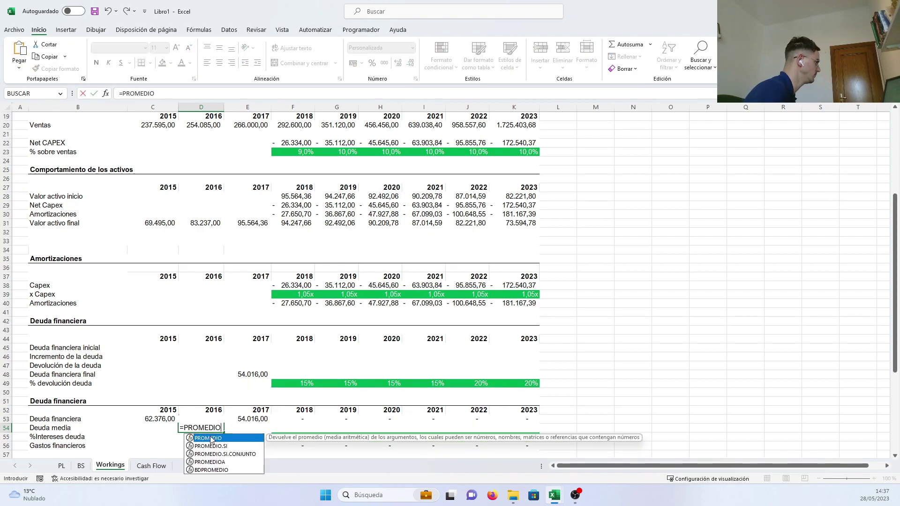
{"action": "double_click", "coordinate": [205, 439]}
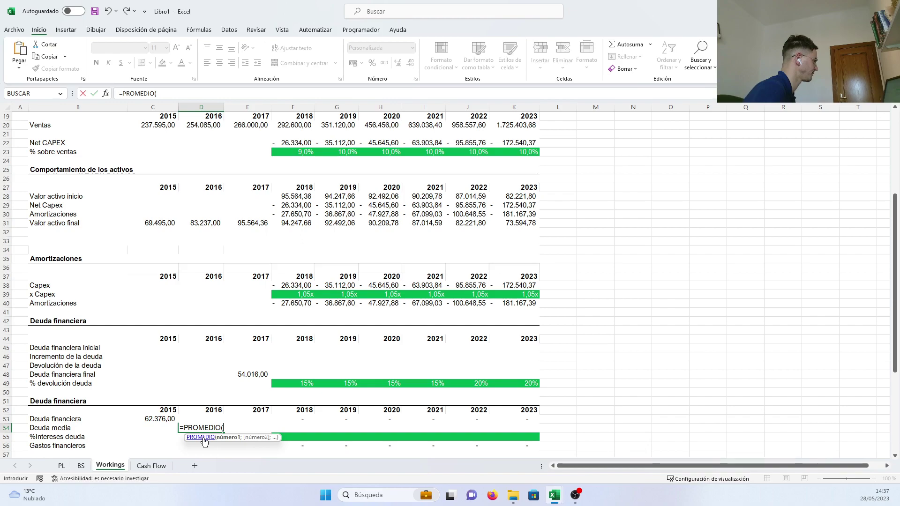
{"action": "left_click_drag", "start_coordinate": [164, 415], "coordinate": [204, 418]}
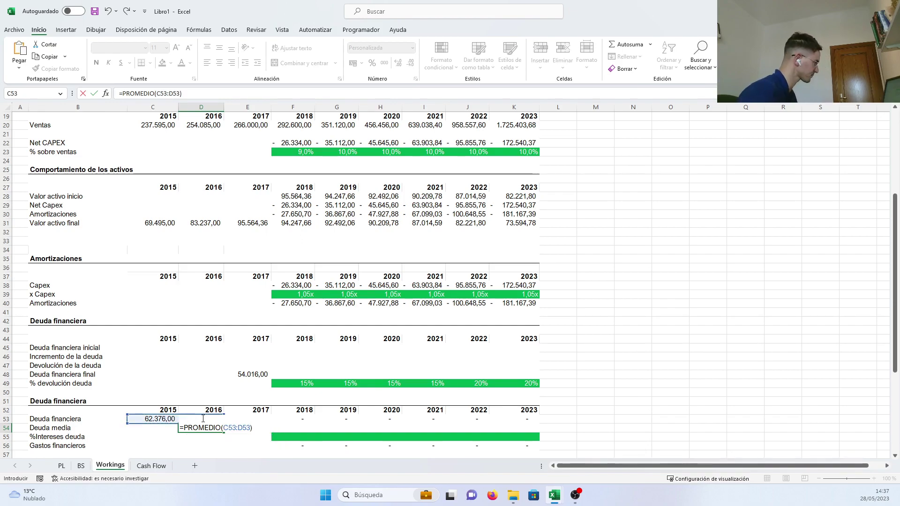
{"action": "key", "text": "Return"}
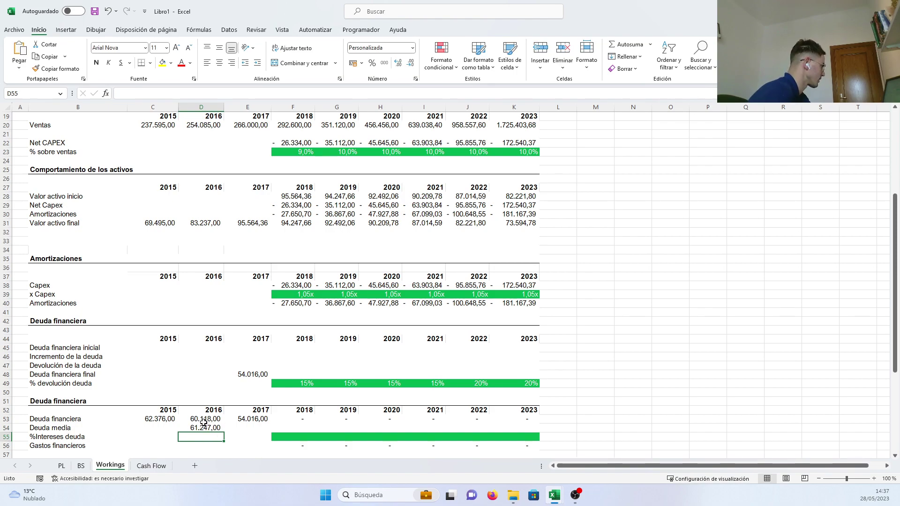
{"action": "left_click", "coordinate": [201, 429]}
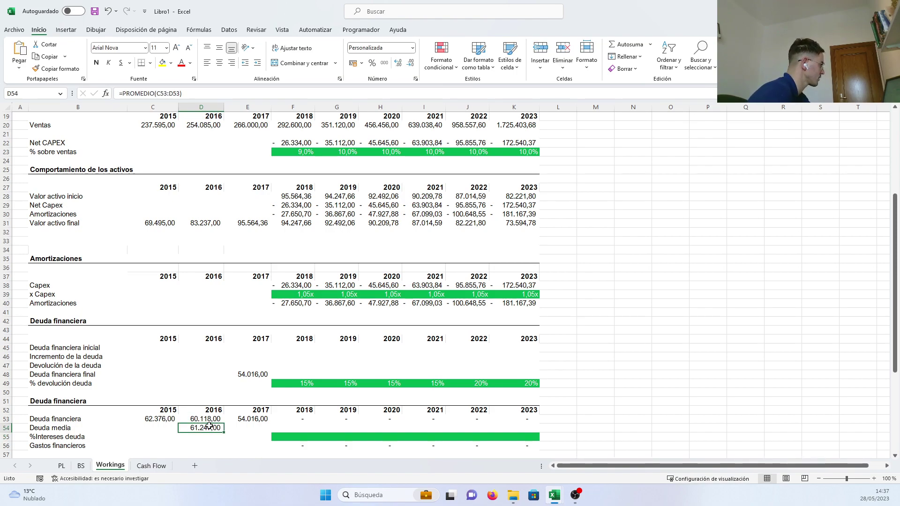
{"action": "left_click_drag", "start_coordinate": [223, 434], "coordinate": [527, 427]}
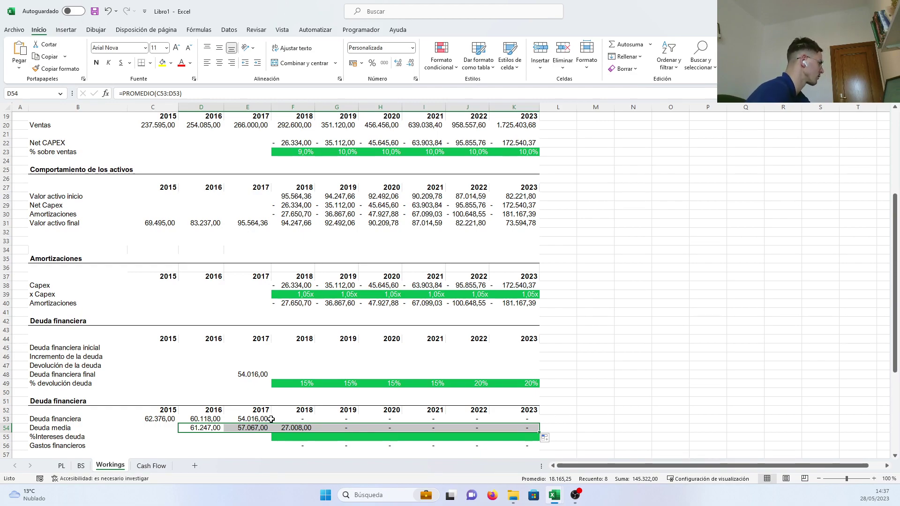
Step: Set %Intereses deuda to 3% for every year from 2018 to 2023
{"action": "left_click", "coordinate": [288, 434]}
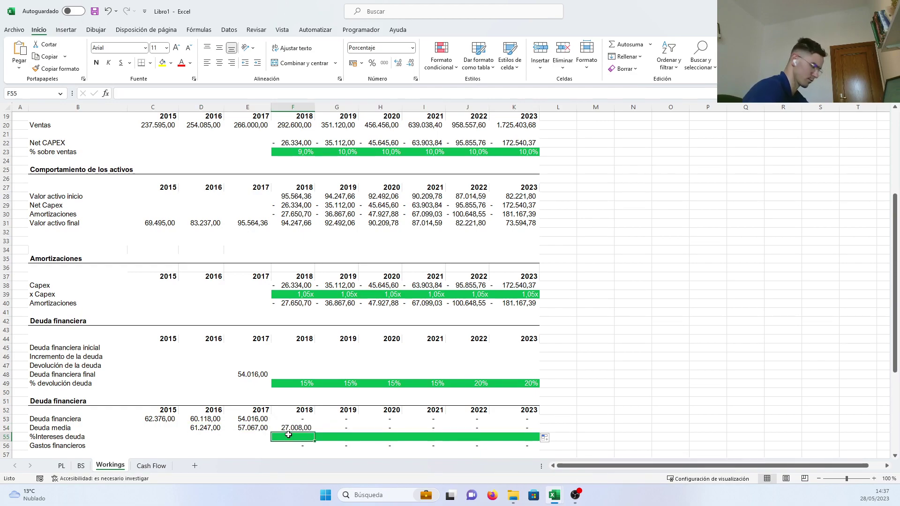
{"action": "type", "text": "3"}
{"action": "key", "text": "Return"}
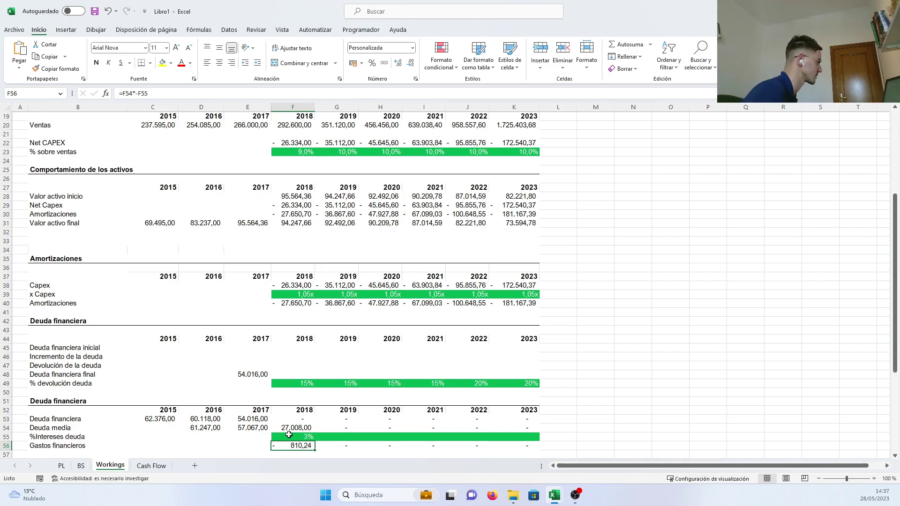
{"action": "left_click", "coordinate": [291, 437]}
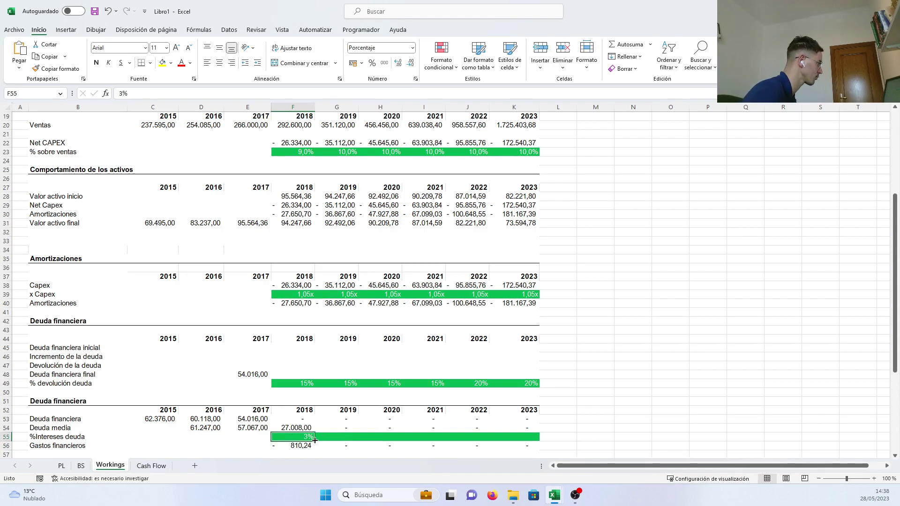
{"action": "left_click_drag", "start_coordinate": [315, 440], "coordinate": [533, 442]}
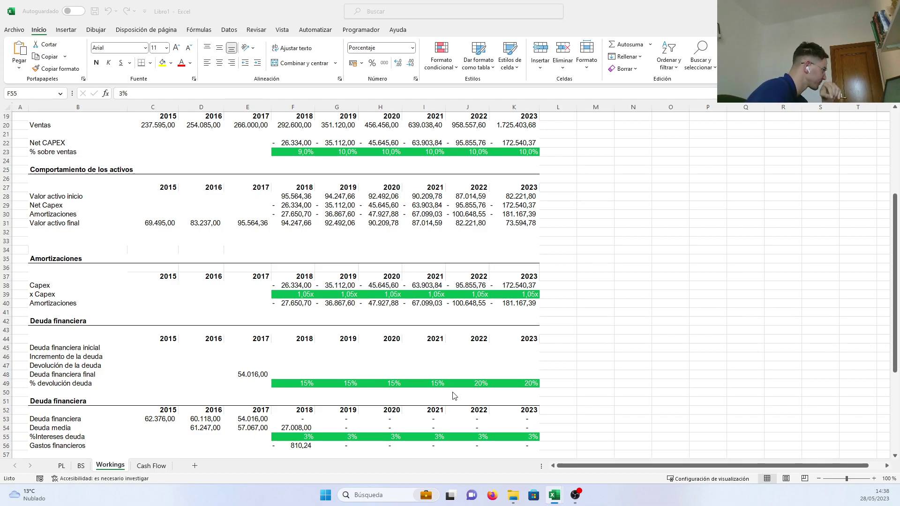
Step: Link the 2018 Deuda financiera inicial in F45 to the 2017 closing debt with =E48
{"action": "left_click", "coordinate": [298, 348]}
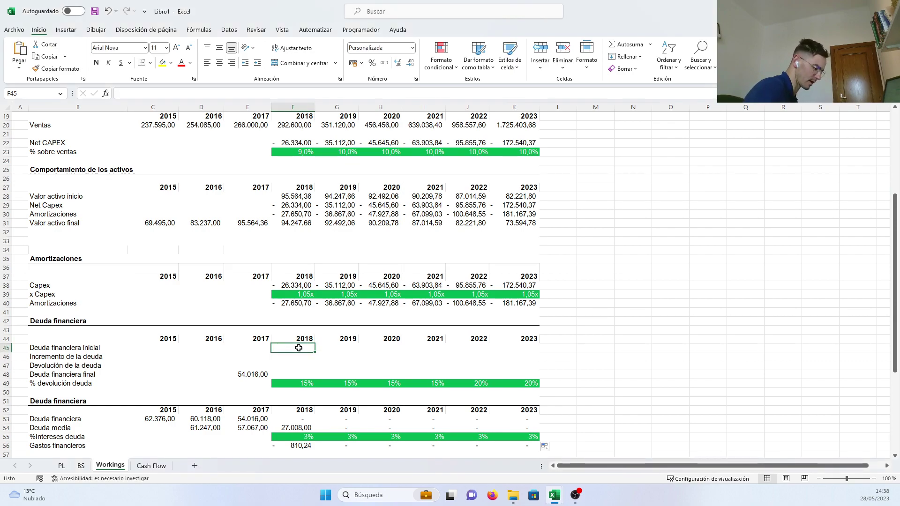
{"action": "type", "text": "="}
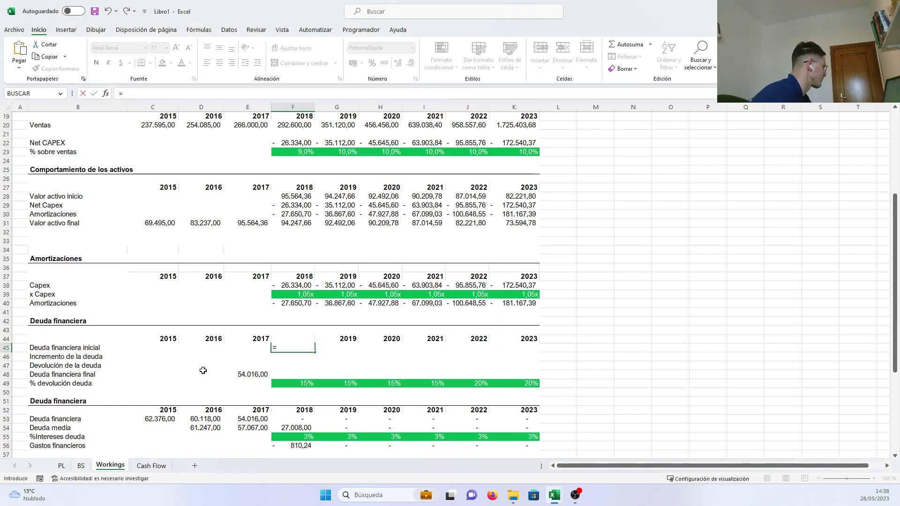
{"action": "left_click", "coordinate": [239, 374]}
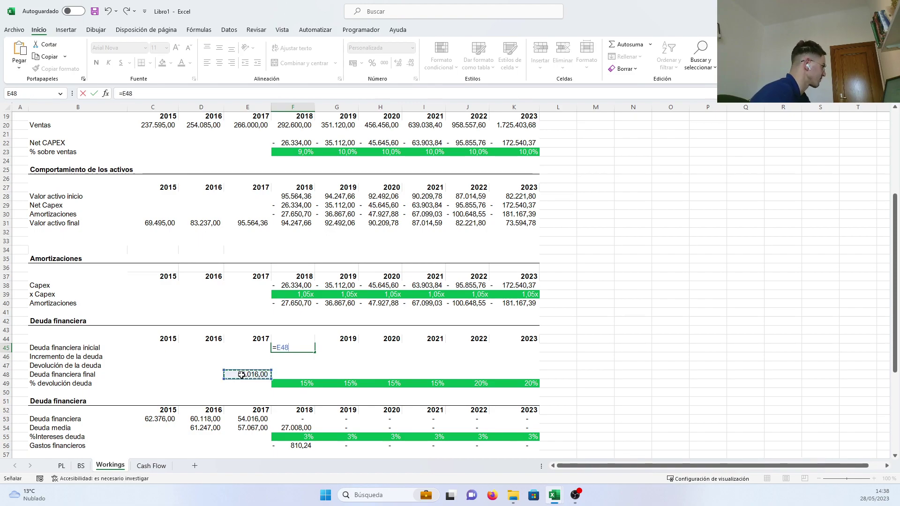
{"action": "key", "text": "Return"}
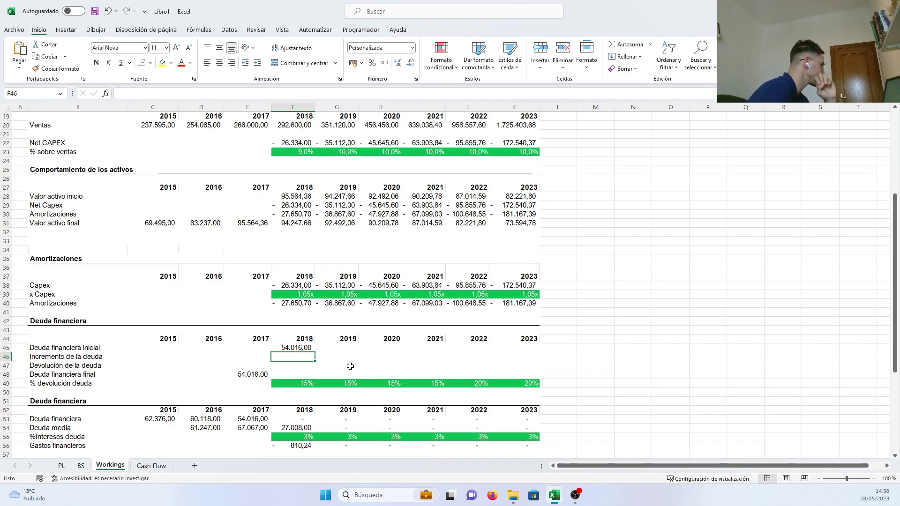
{"action": "left_click_drag", "start_coordinate": [286, 356], "coordinate": [529, 357]}
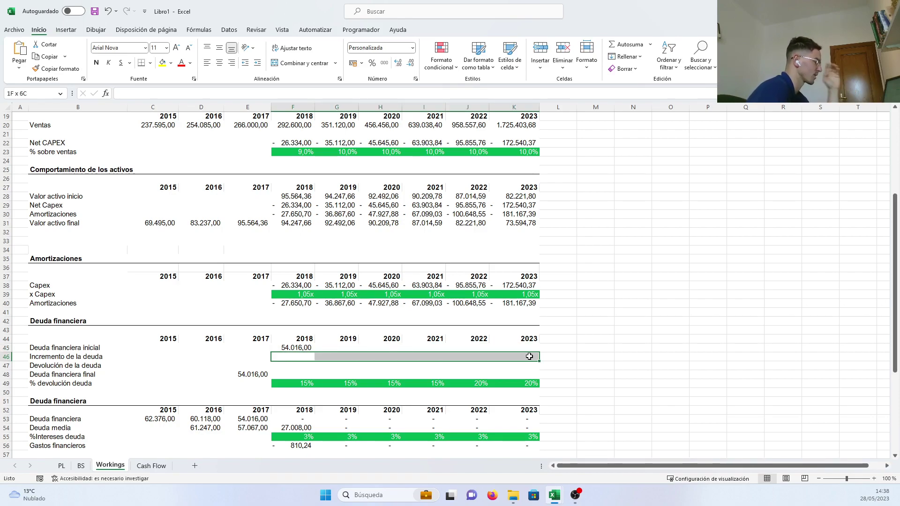
{"action": "left_click_drag", "start_coordinate": [529, 357], "coordinate": [529, 356]}
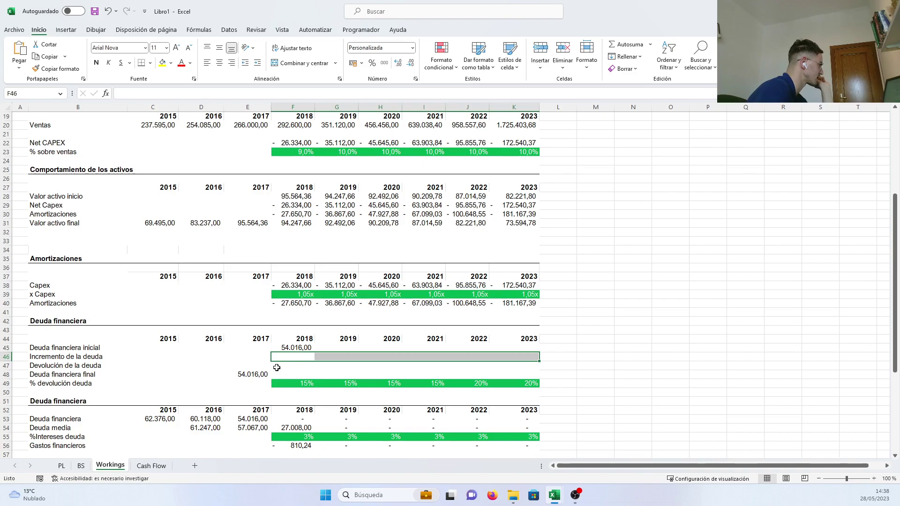
{"action": "mouse_move", "coordinate": [276, 368]}
{"action": "left_mouse_down"}
{"action": "mouse_move", "coordinate": [91, 368]}
{"action": "mouse_move", "coordinate": [283, 364]}
{"action": "left_mouse_up"}
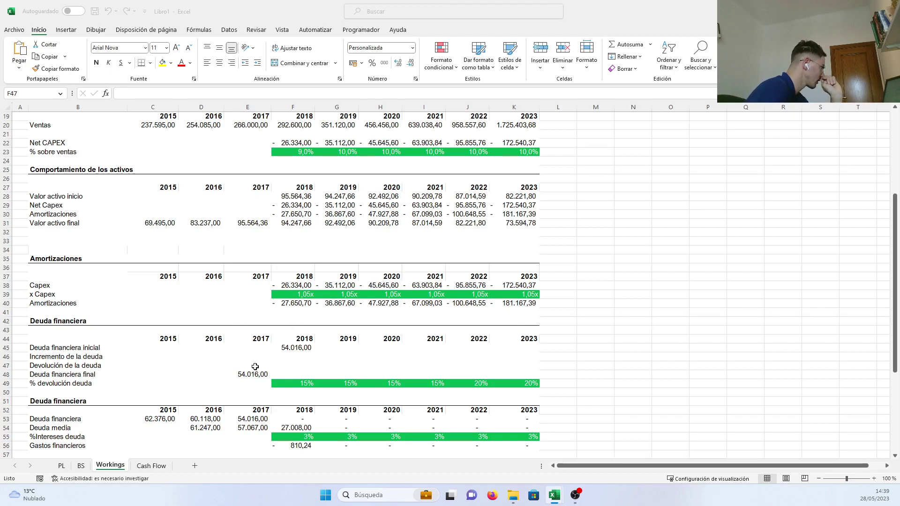
Step: Calculate the 2018 Devolución de la deuda in F47 with =($F$45*-F49)-SUMA(F46:$F$46)*F49
{"action": "left_click", "coordinate": [295, 367]}
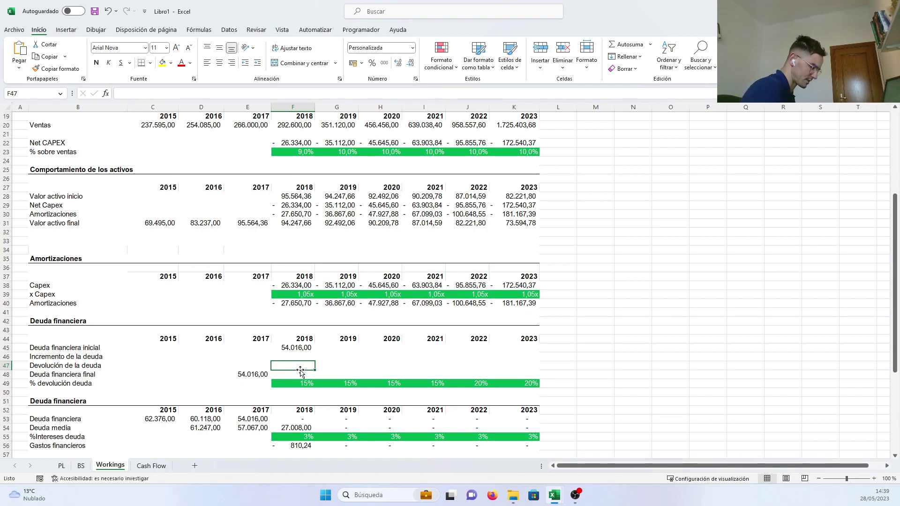
{"action": "type", "text": "="}
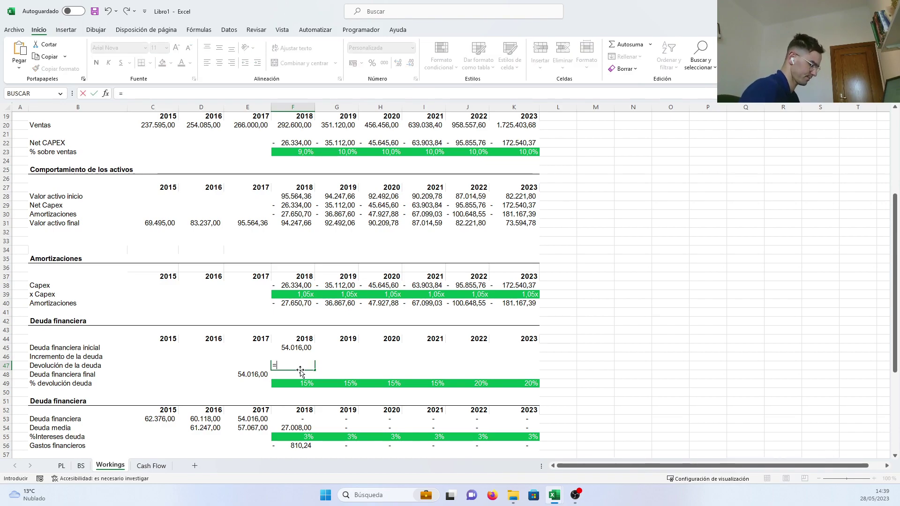
{"action": "type", "text": "("}
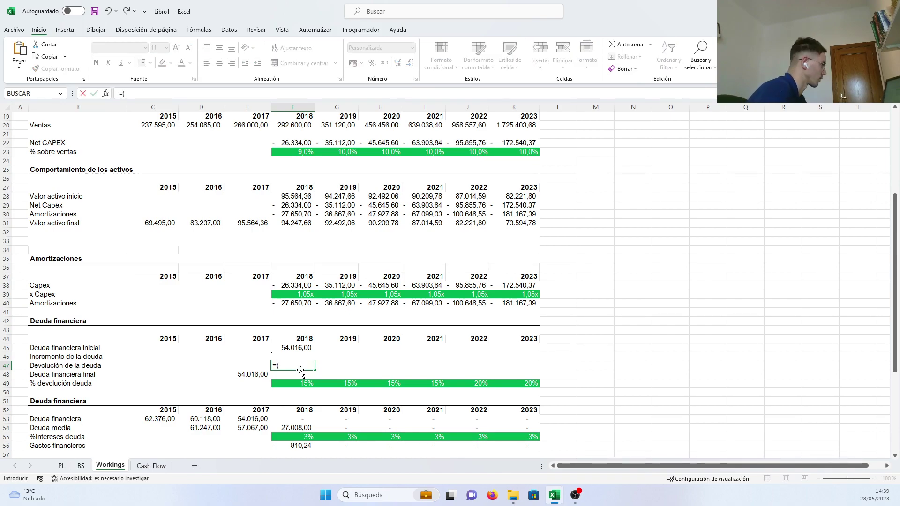
{"action": "left_click", "coordinate": [293, 347]}
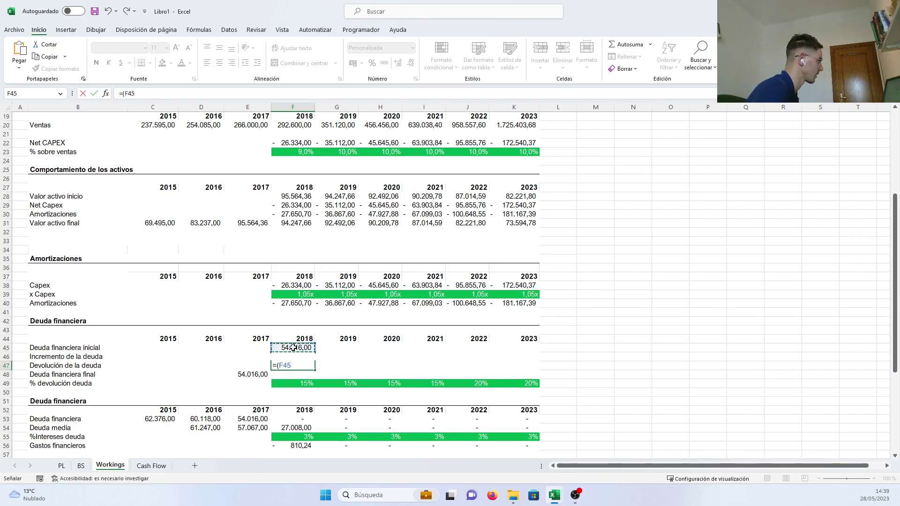
{"action": "key", "text": "F4"}
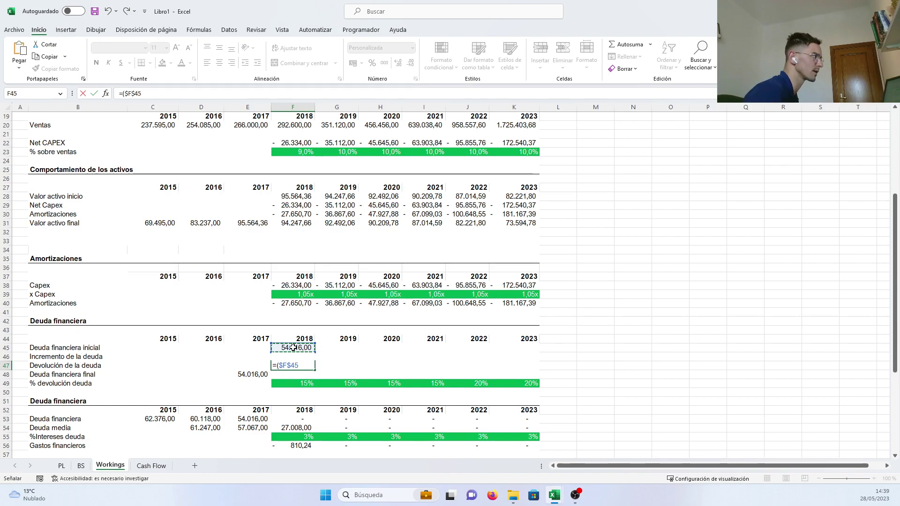
{"action": "type", "text": "*"}
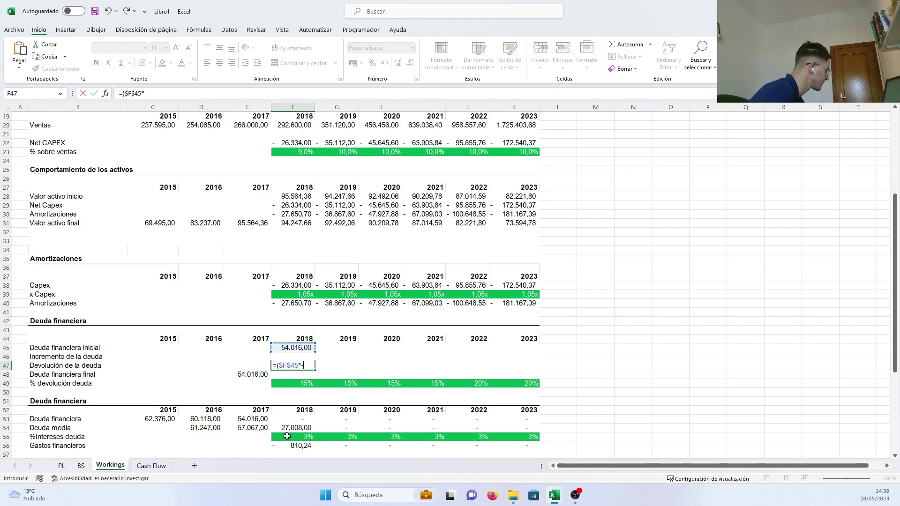
{"action": "left_click", "coordinate": [301, 384]}
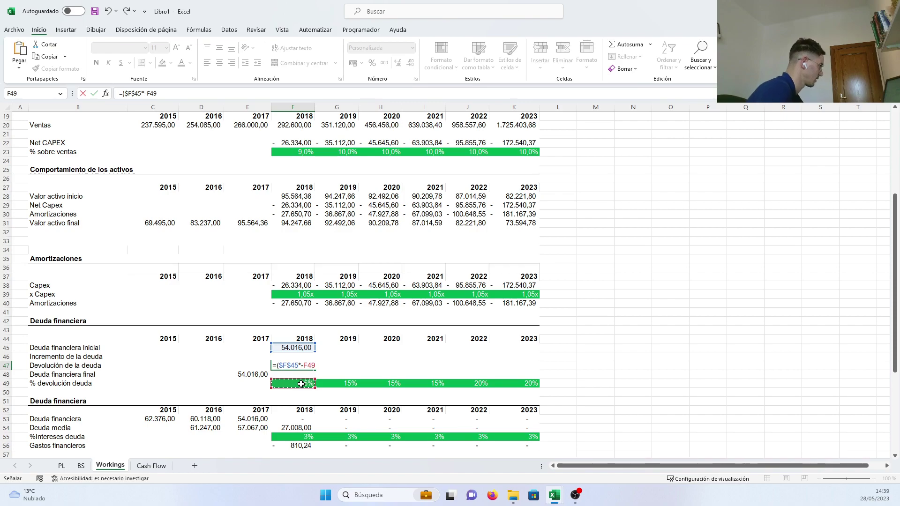
{"action": "type", "text": ")"}
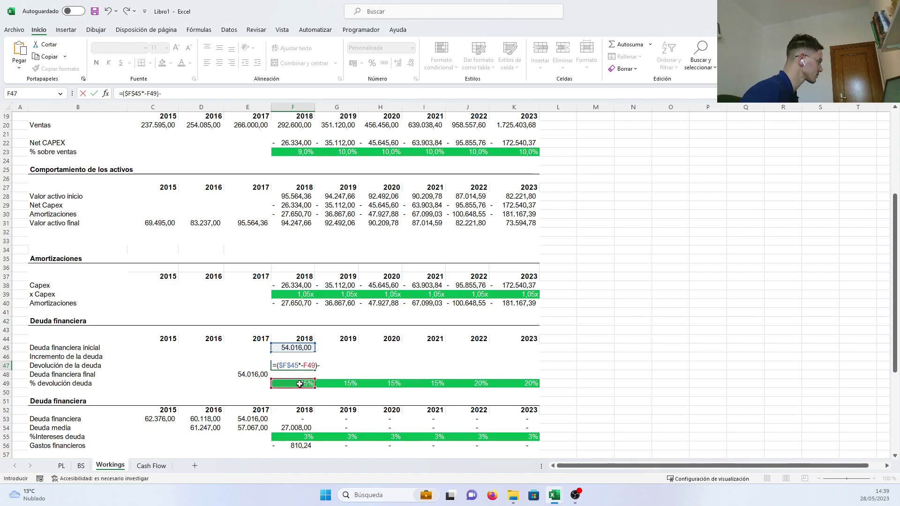
{"action": "type", "text": "-SUMA"}
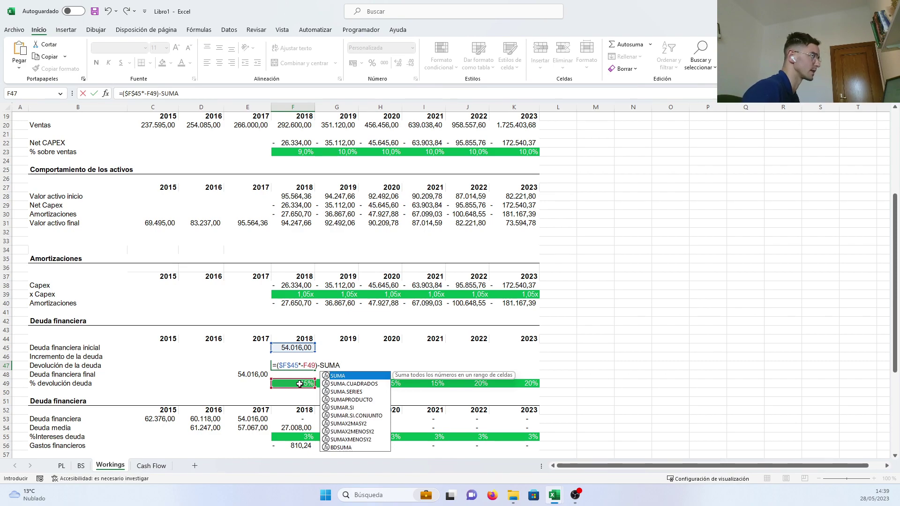
{"action": "type", "text": "("}
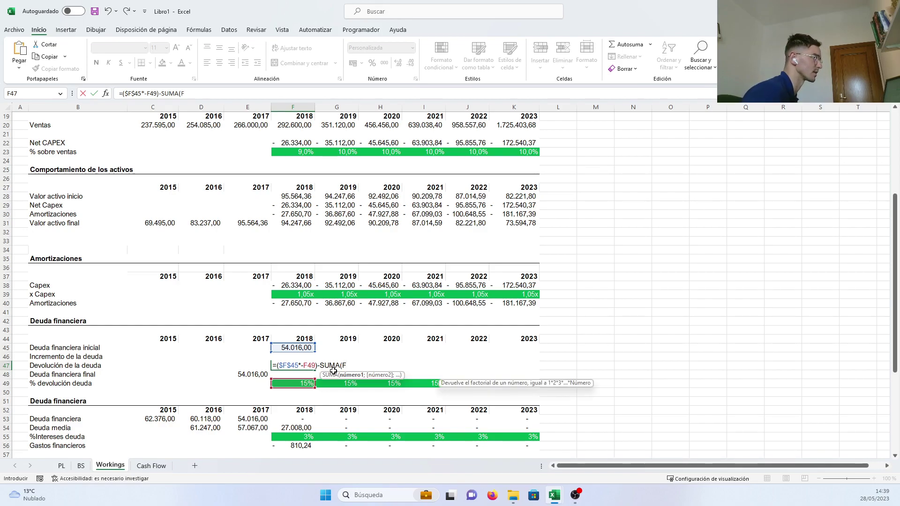
{"action": "type", "text": "F46"}
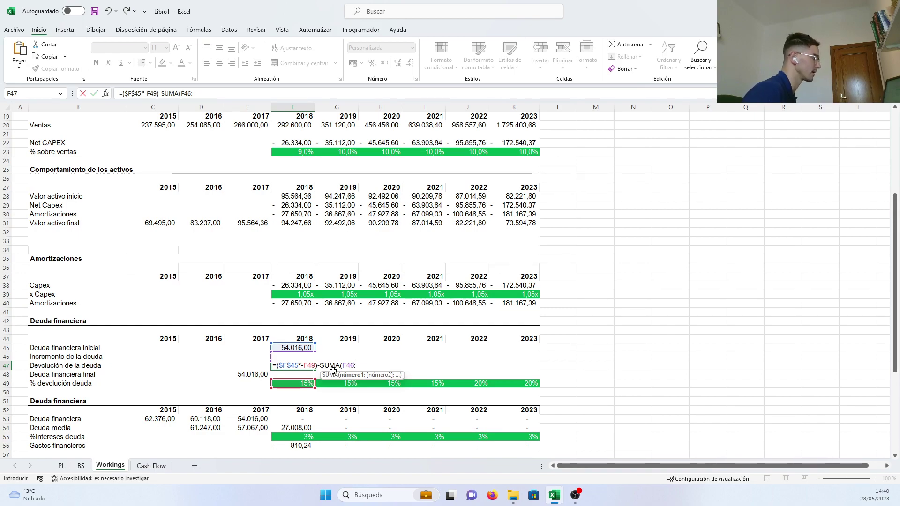
{"action": "type", "text": ":F"}
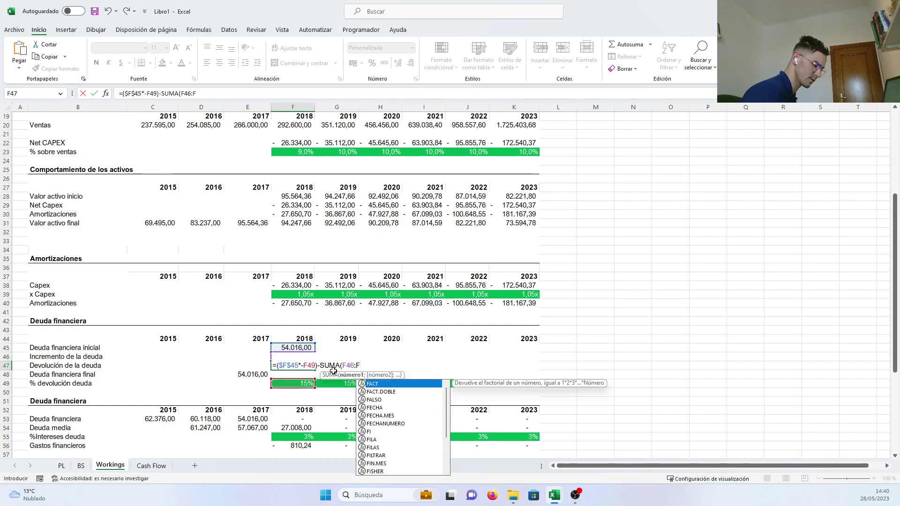
{"action": "type", "text": "46"}
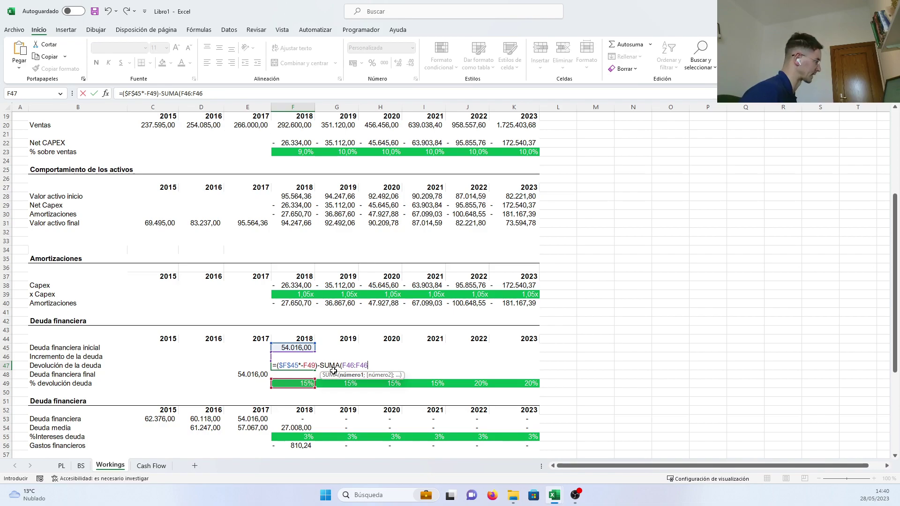
{"action": "key", "text": "F4"}
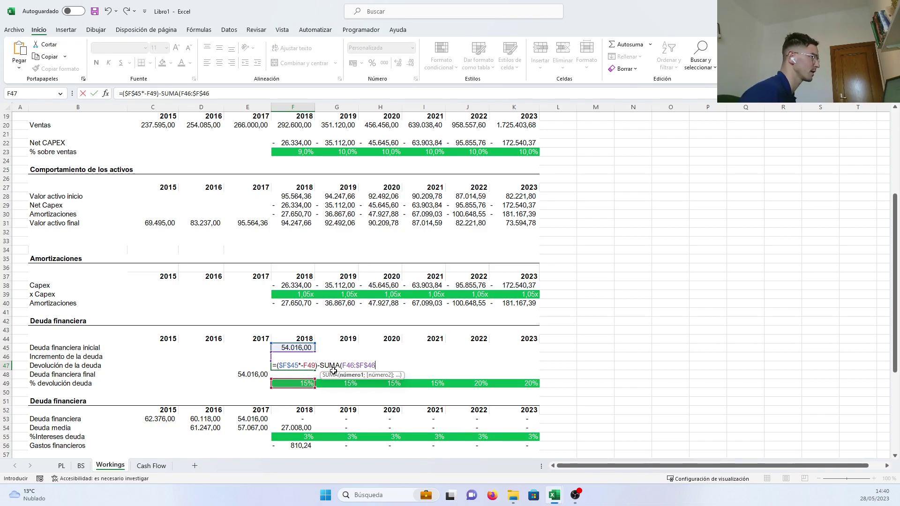
{"action": "type", "text": ")"}
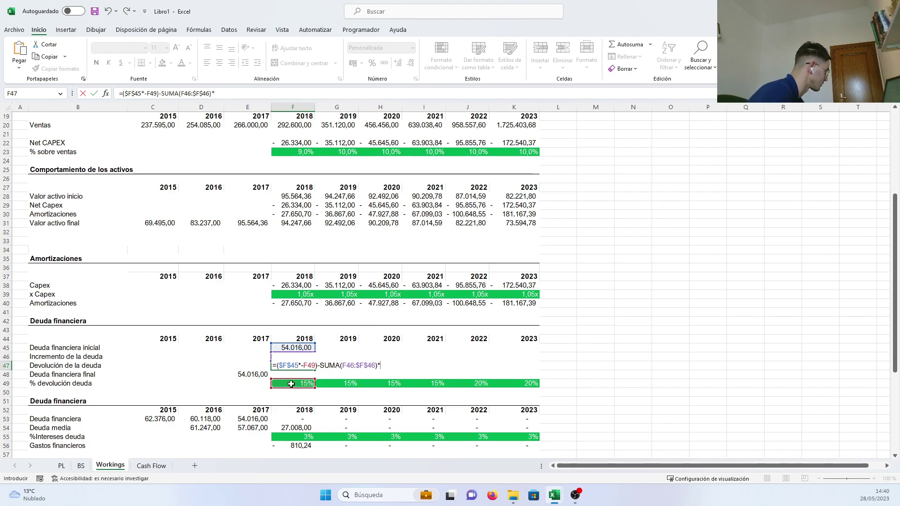
{"action": "type", "text": "*"}
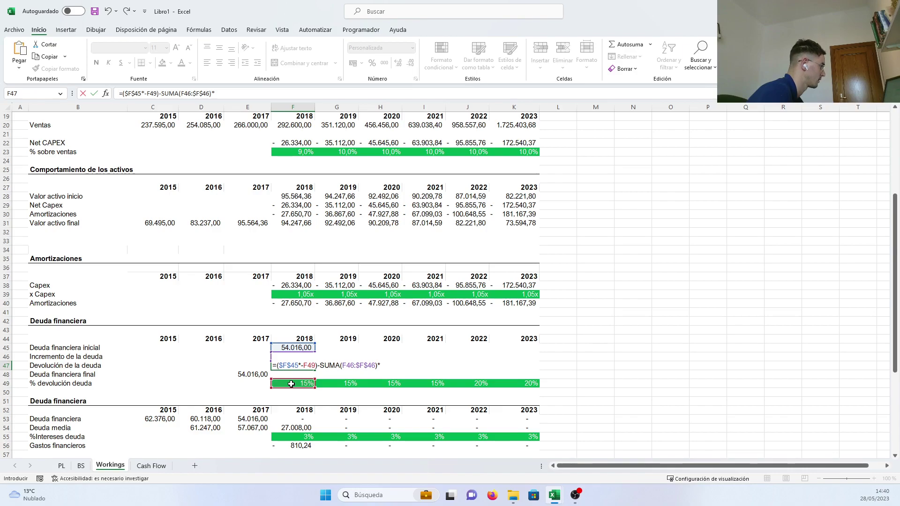
{"action": "left_click", "coordinate": [291, 383]}
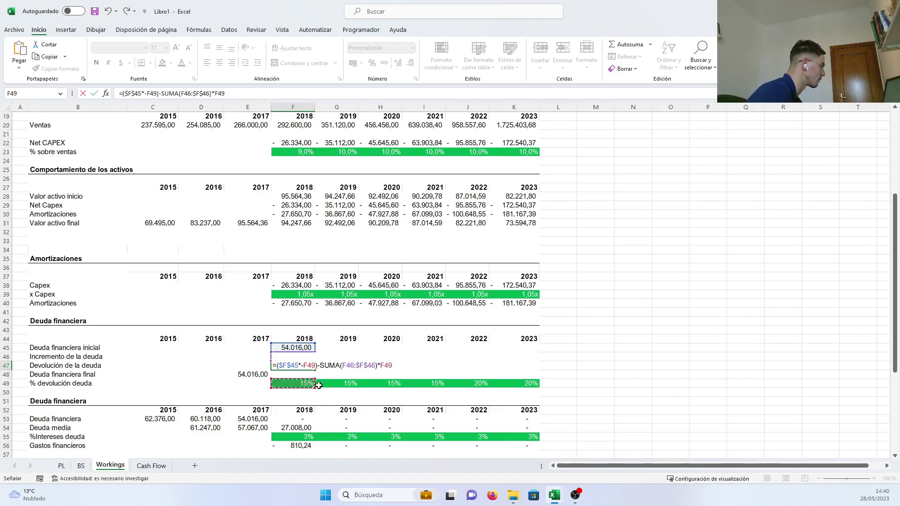
{"action": "key", "text": "Return"}
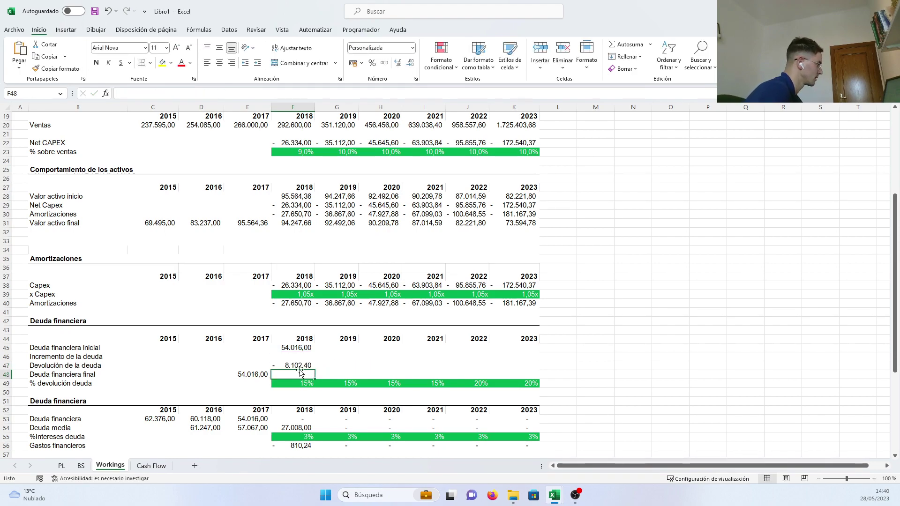
Step: Extend the 2018 Devolución de la deuda formula in row 47 through 2023
{"action": "left_click", "coordinate": [301, 366]}
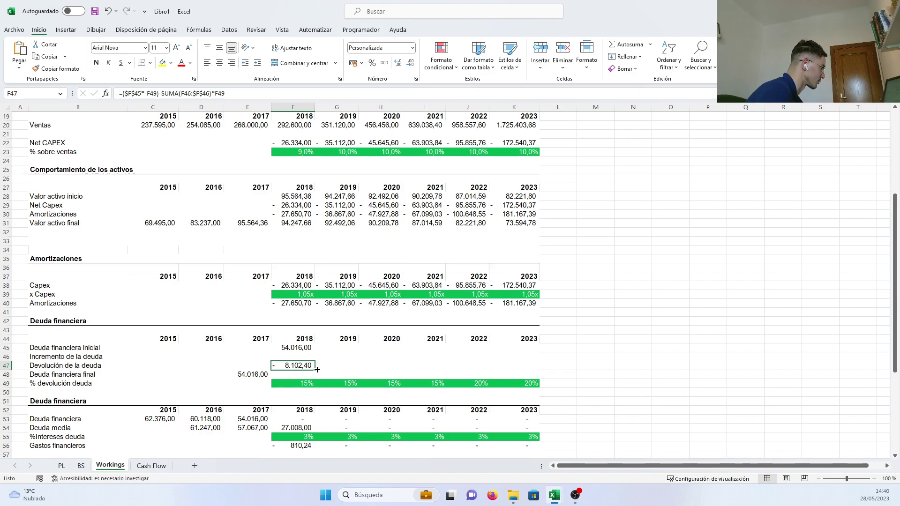
{"action": "left_click_drag", "start_coordinate": [316, 370], "coordinate": [516, 370]}
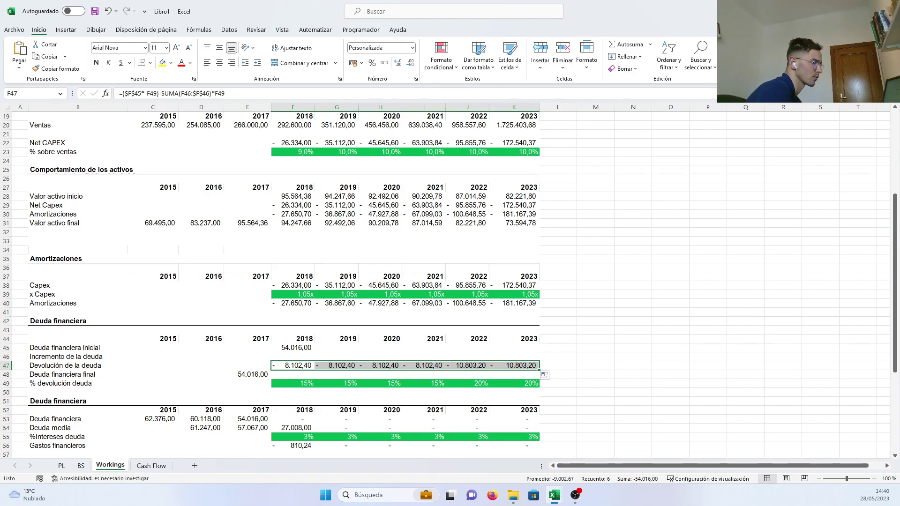
{"action": "key", "text": "F2"}
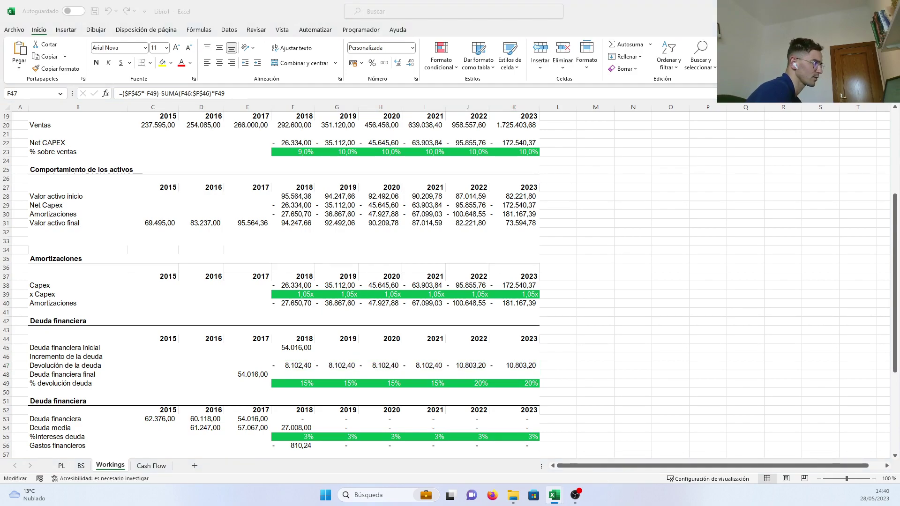
{"action": "key", "text": "Escape"}
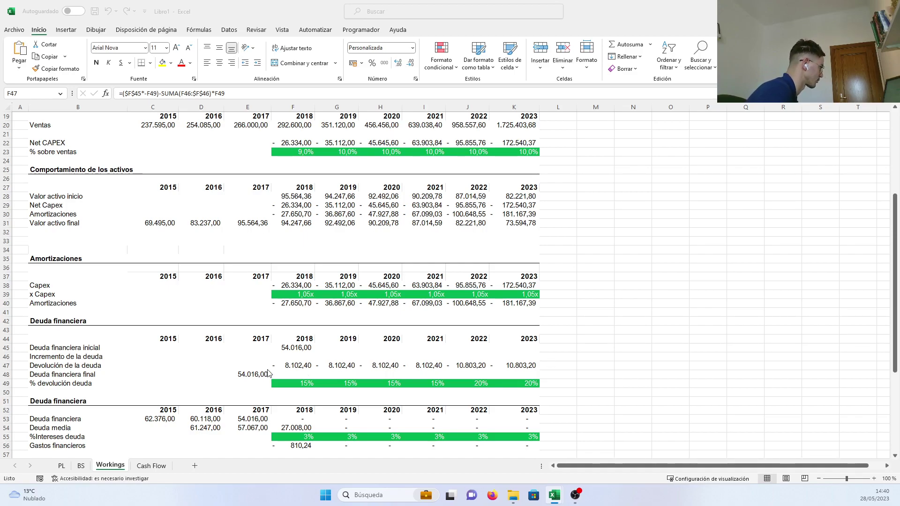
Step: Calculate the 2018 Deuda financiera final in F48 of the Workings sheet with =F45+F46+F47
{"action": "left_click", "coordinate": [286, 374]}
{"action": "left_click", "coordinate": [286, 374]}
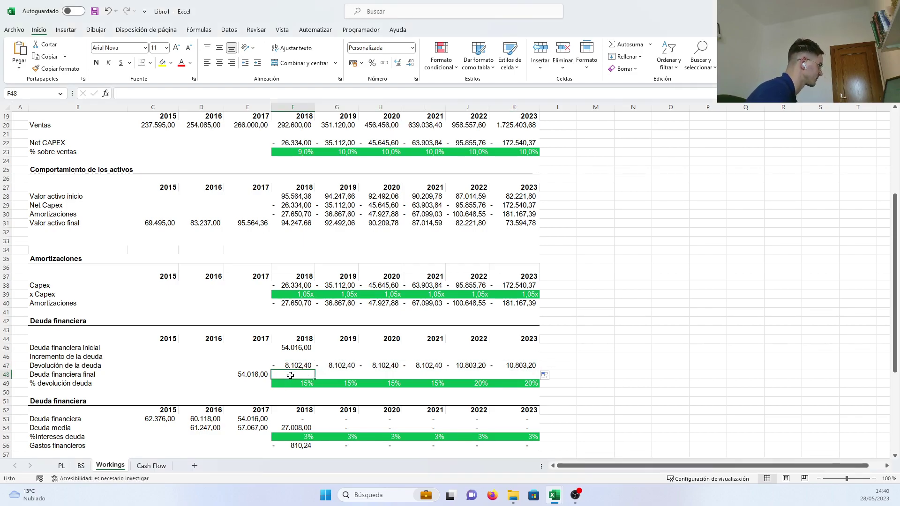
{"action": "type", "text": "="}
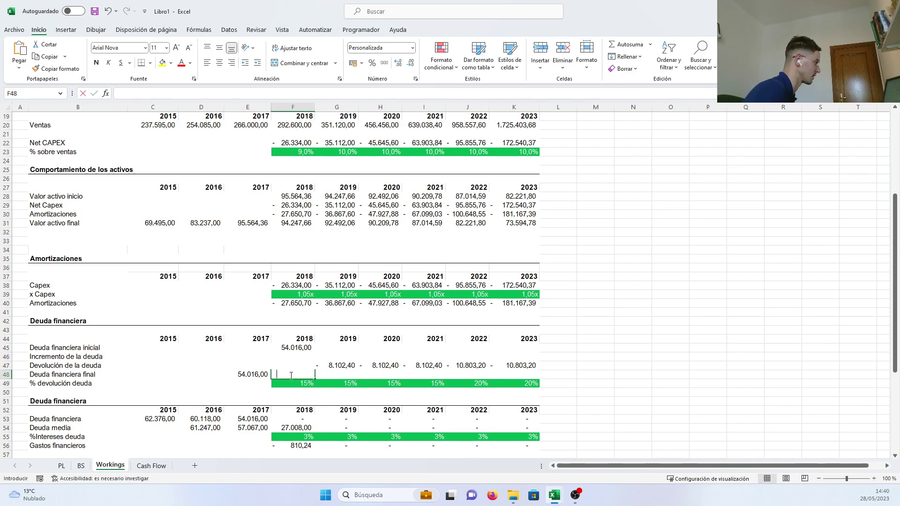
{"action": "left_click", "coordinate": [292, 347]}
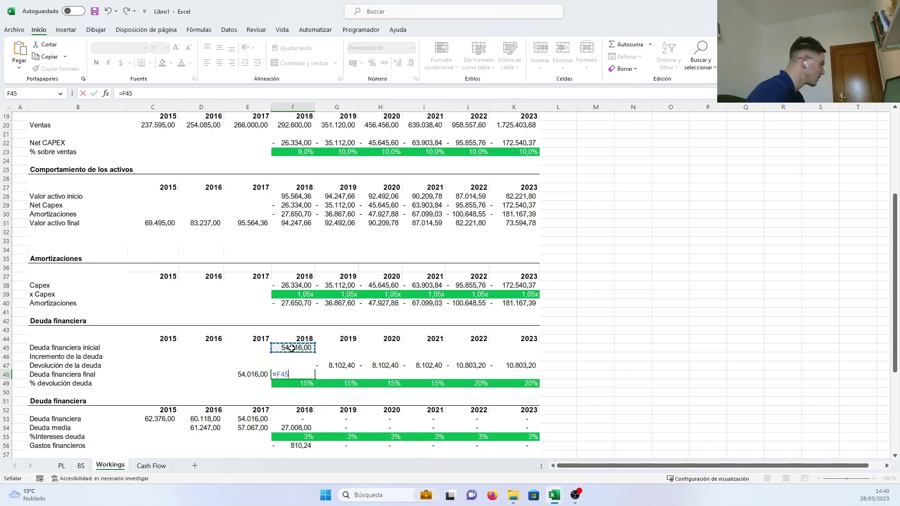
{"action": "type", "text": "+"}
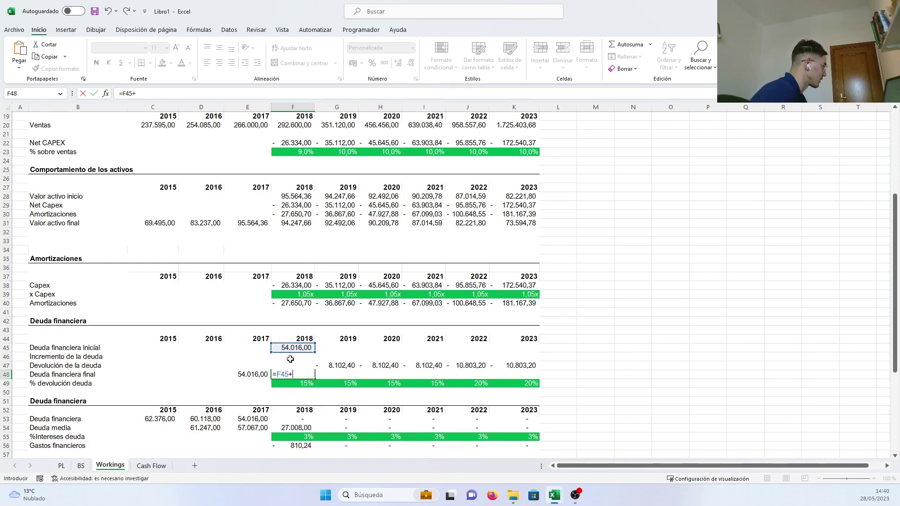
{"action": "left_click", "coordinate": [290, 357]}
{"action": "type", "text": "+"}
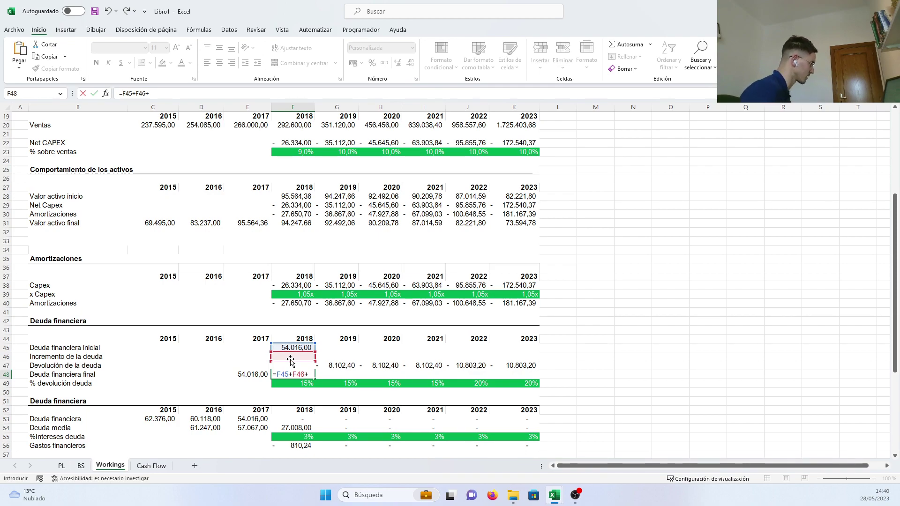
{"action": "type", "text": "F4"}
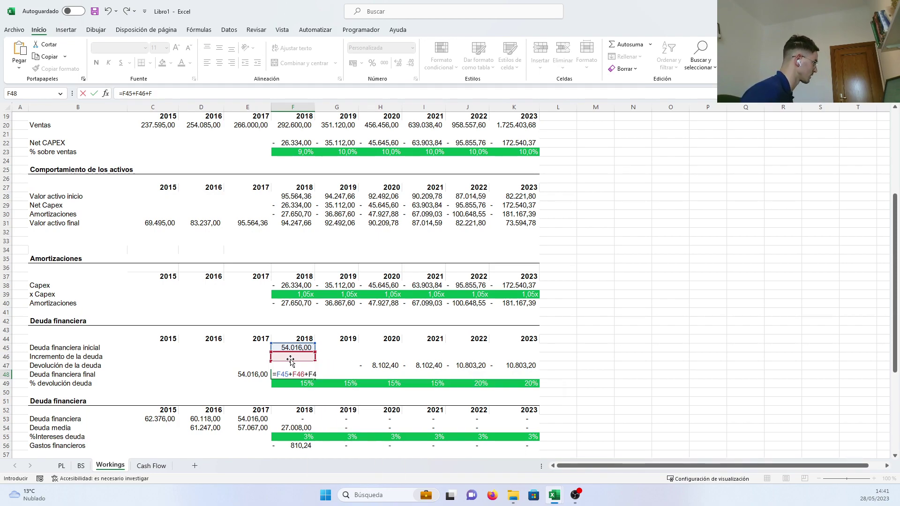
{"action": "type", "text": "7"}
{"action": "key", "text": "Return"}
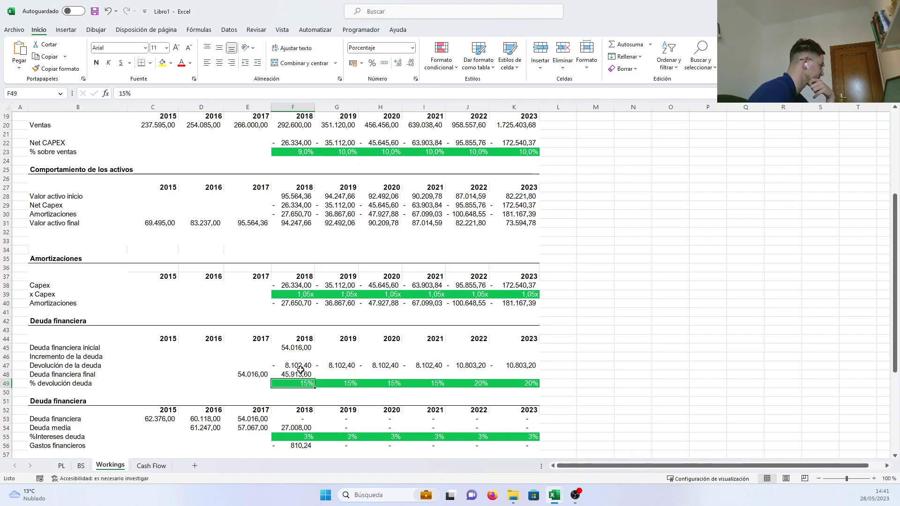
Step: Extend the 2018 Deuda financiera final and Deuda financiera inicial formulas in rows 48 and 45 through 2023
{"action": "left_click", "coordinate": [303, 374]}
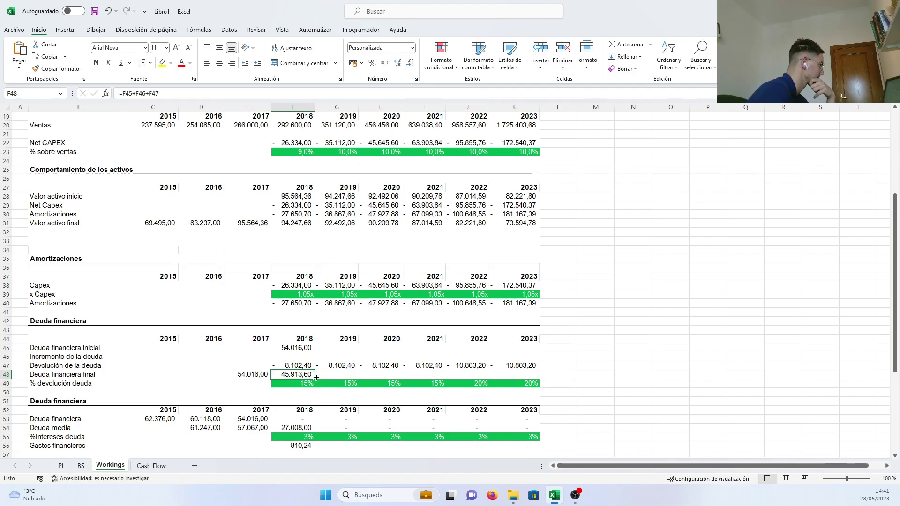
{"action": "left_click_drag", "start_coordinate": [316, 377], "coordinate": [516, 382]}
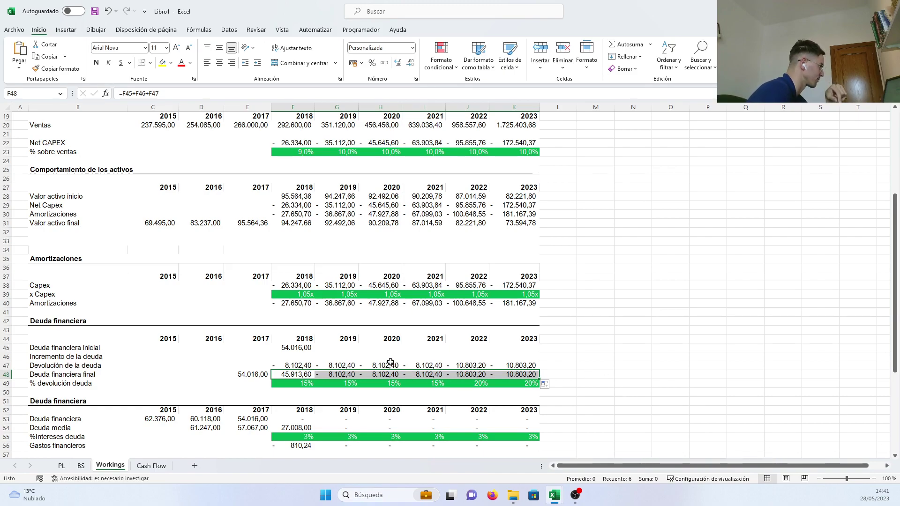
{"action": "left_click", "coordinate": [308, 348]}
{"action": "left_click_drag", "start_coordinate": [314, 352], "coordinate": [528, 360]}
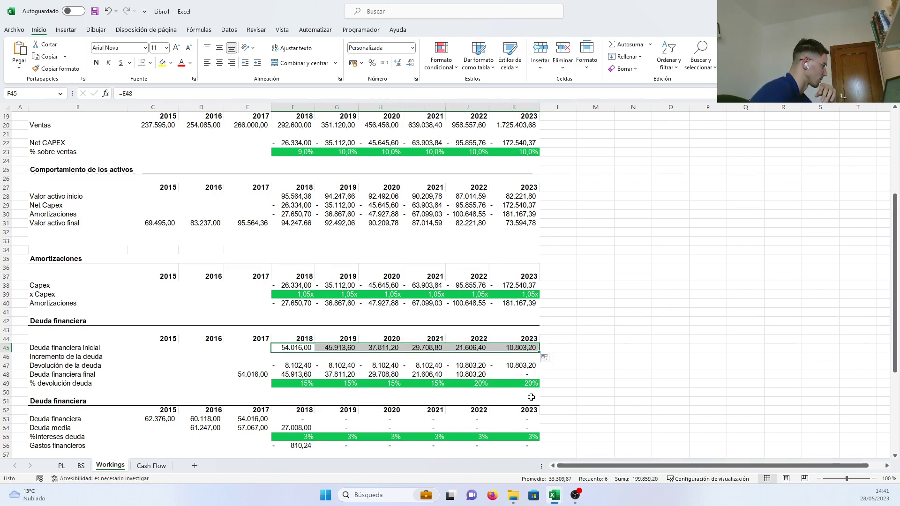
{"action": "left_click", "coordinate": [297, 365]}
{"action": "left_click_drag", "start_coordinate": [297, 366], "coordinate": [332, 365]}
{"action": "left_click_drag", "start_coordinate": [335, 366], "coordinate": [511, 374]}
{"action": "left_click", "coordinate": [511, 374]}
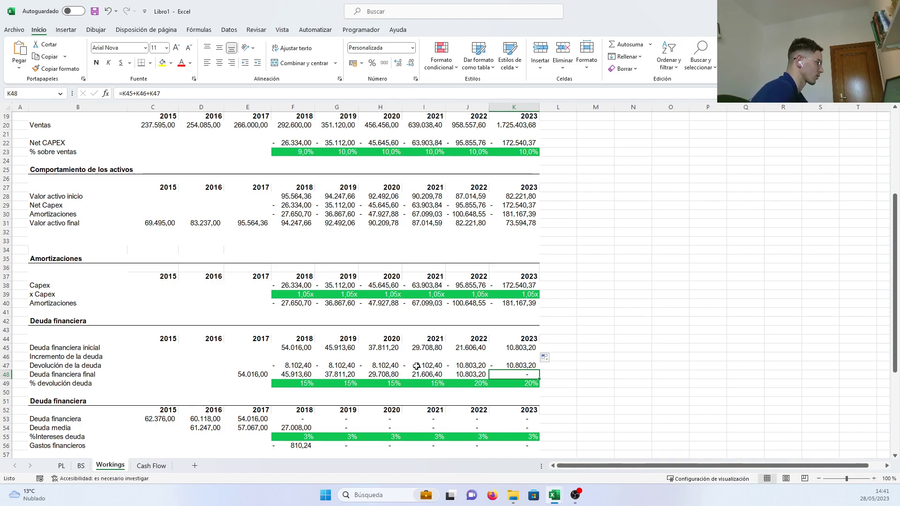
{"action": "left_click", "coordinate": [311, 368]}
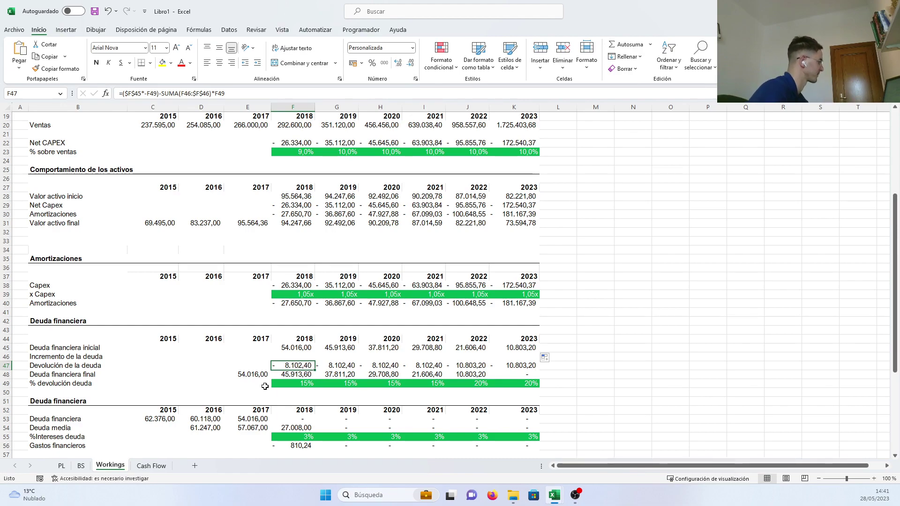
{"action": "left_click_drag", "start_coordinate": [288, 375], "coordinate": [128, 373]}
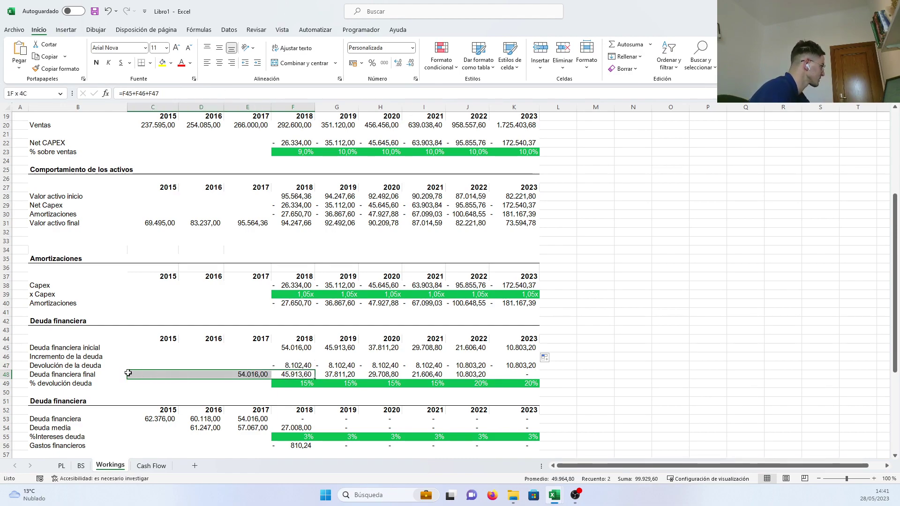
Step: Link the 2018 Deudas financieras in F17 of the BS sheet to the closing debt with =Workings!F48
{"action": "left_click", "coordinate": [84, 466]}
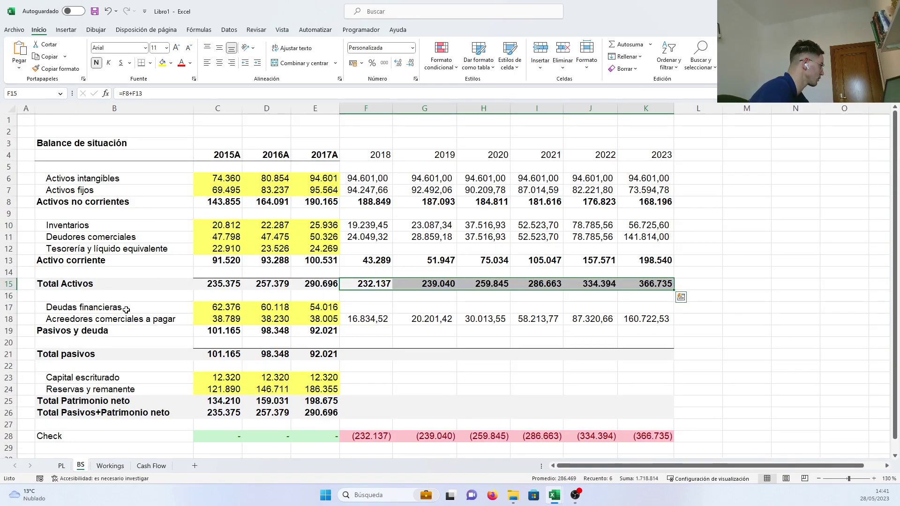
{"action": "left_click_drag", "start_coordinate": [117, 310], "coordinate": [372, 306]}
{"action": "left_click", "coordinate": [372, 306]}
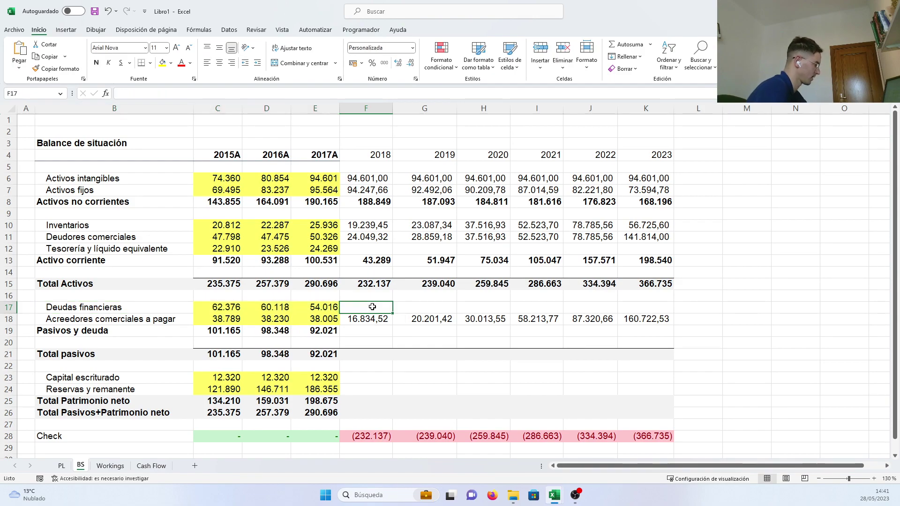
{"action": "type", "text": "="}
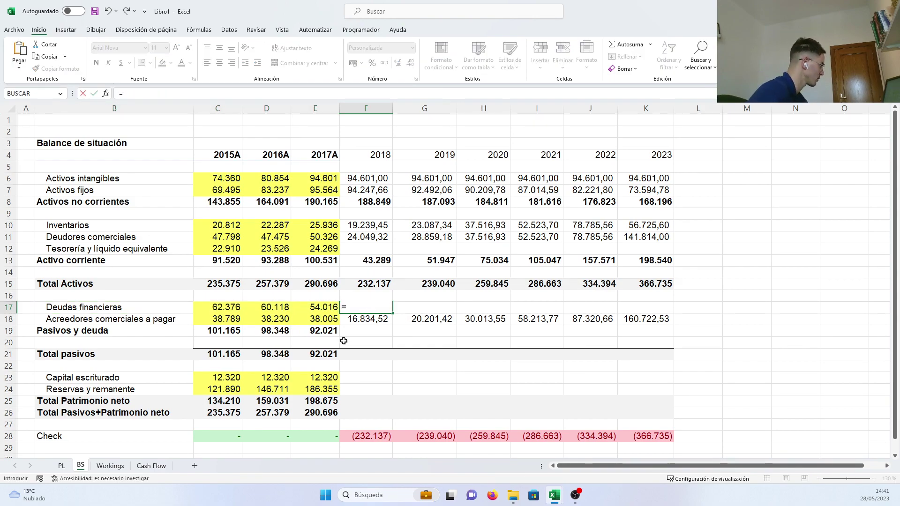
{"action": "left_click", "coordinate": [108, 468]}
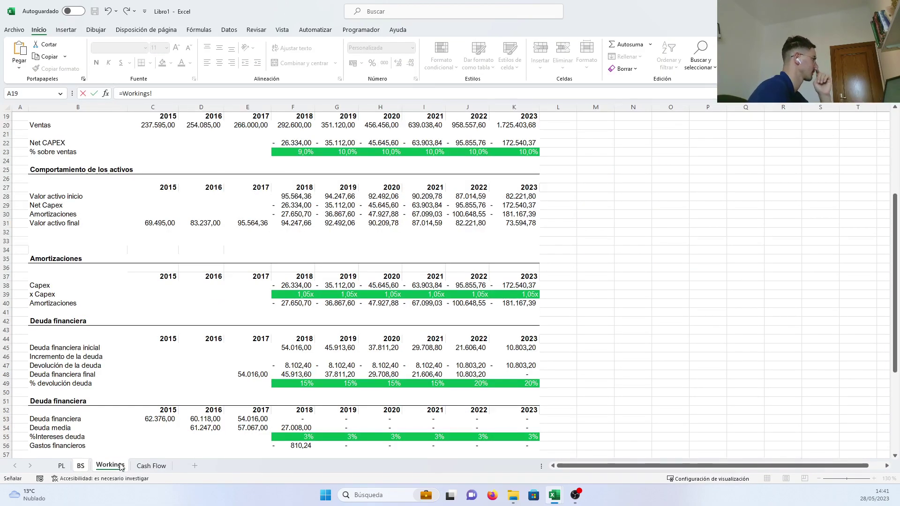
{"action": "left_click", "coordinate": [284, 377]}
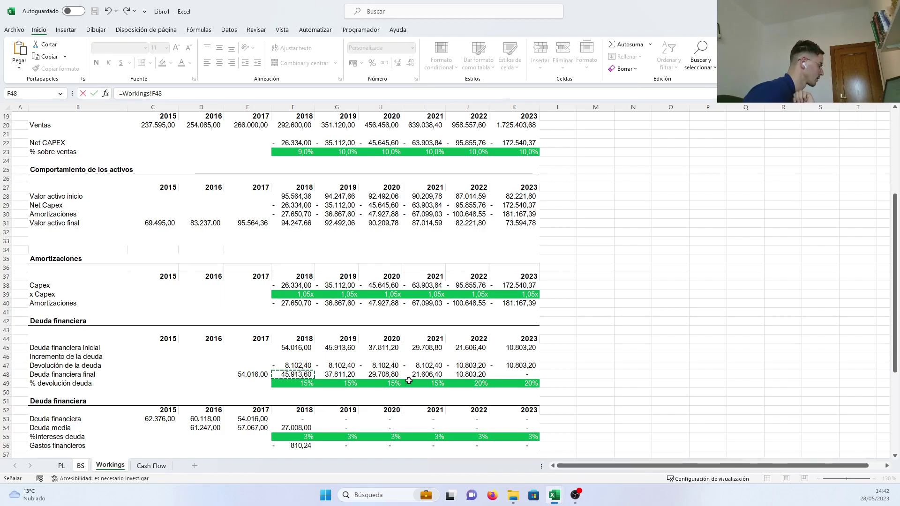
{"action": "key", "text": "Return"}
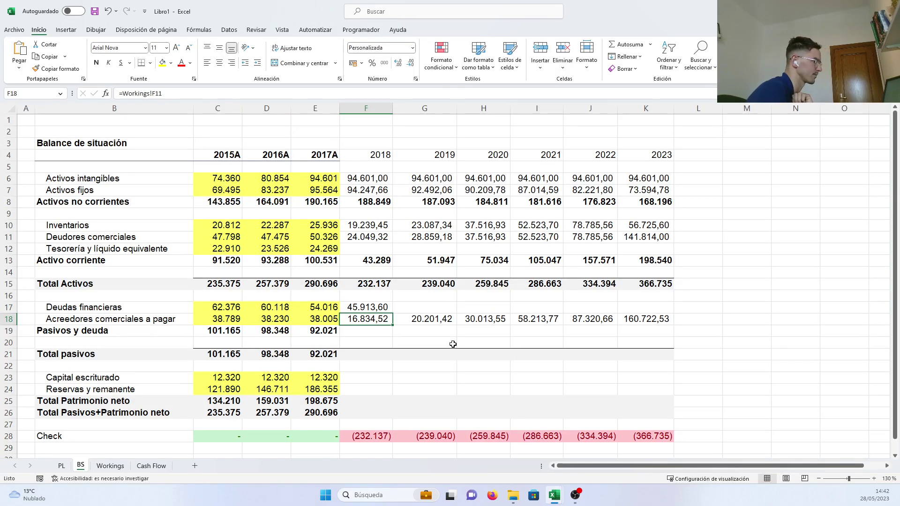
Step: Extend the 2018 Deudas financieras link in row 17 of the balance sheet through 2023
{"action": "left_click", "coordinate": [370, 305]}
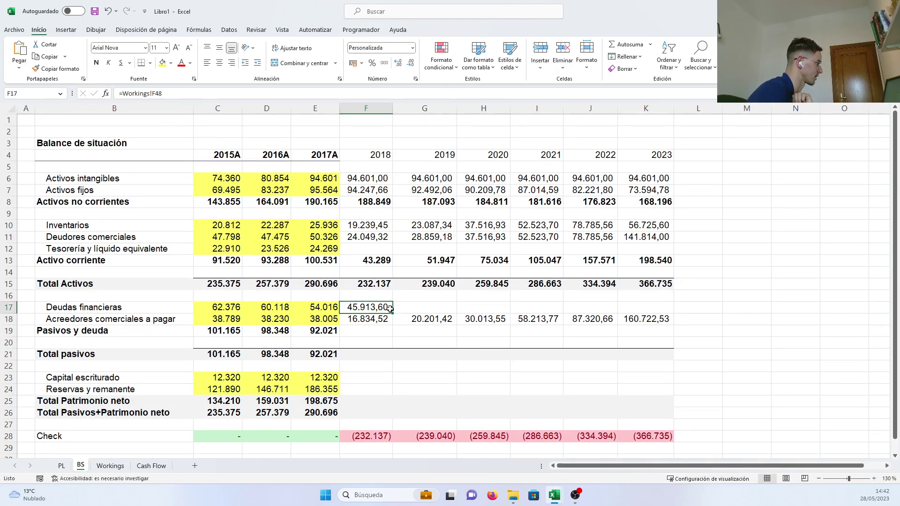
{"action": "left_click_drag", "start_coordinate": [395, 313], "coordinate": [668, 309]}
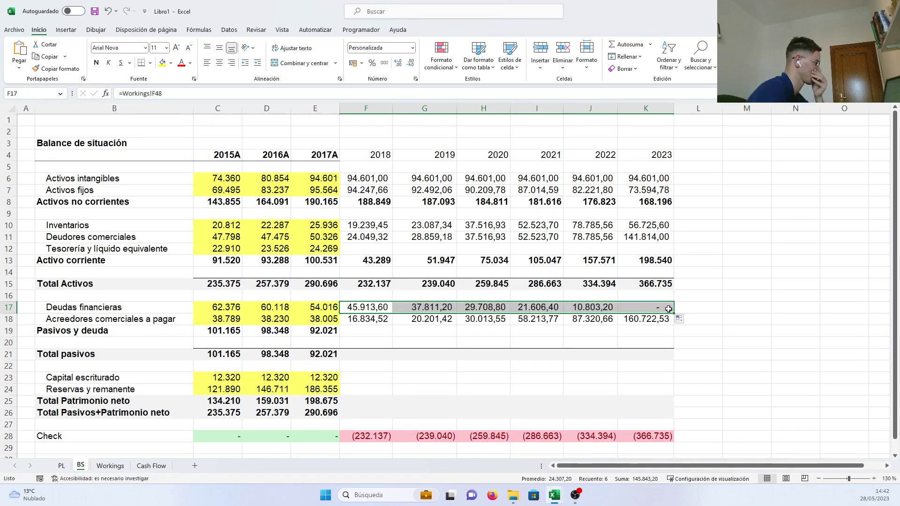
{"action": "left_click", "coordinate": [642, 309]}
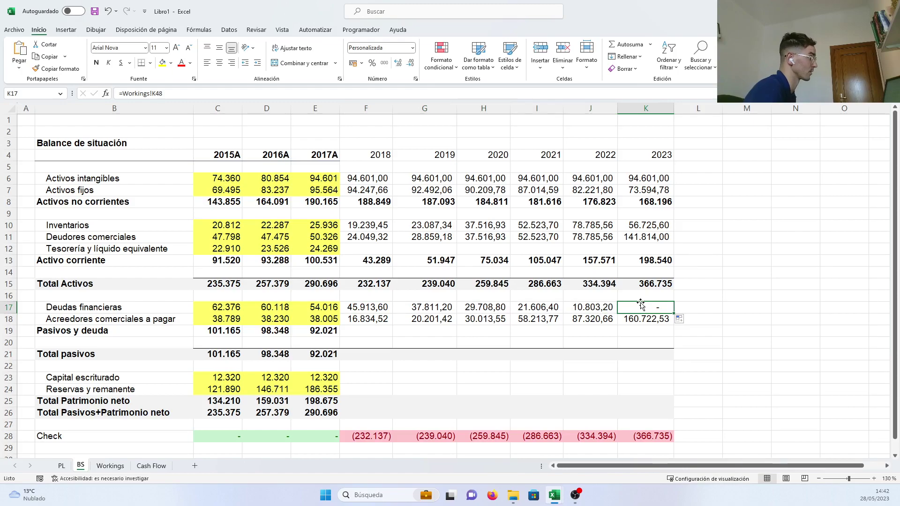
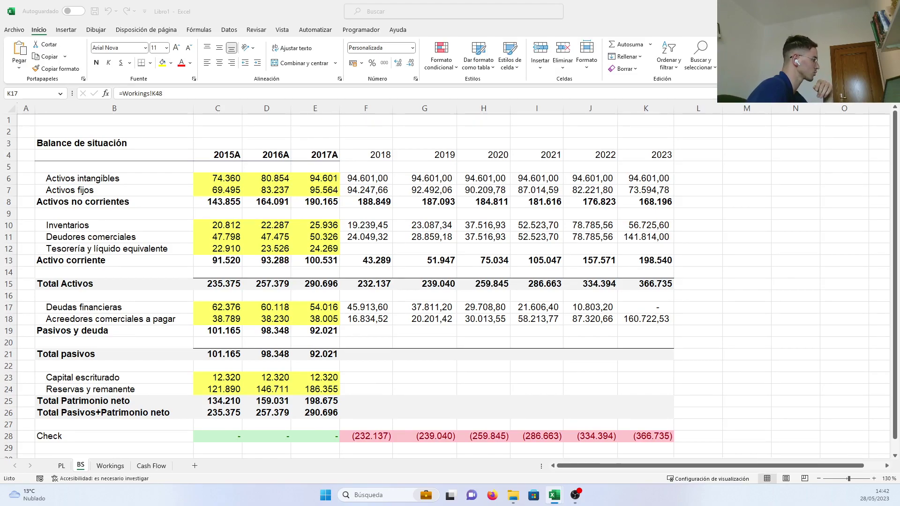
Step: Apply a thick outside border to the 2018–2023 projection block F2:K16 on the Cash Flow sheet
{"action": "left_click", "coordinate": [154, 466]}
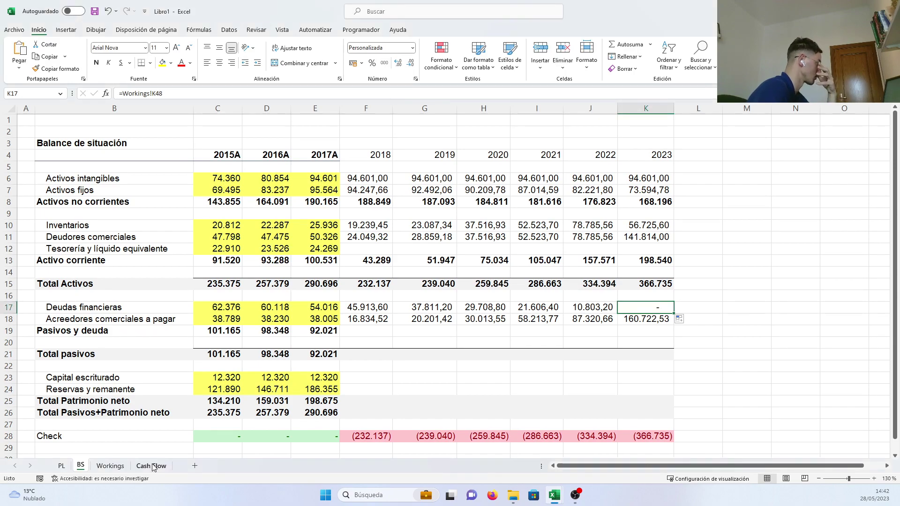
{"action": "left_click", "coordinate": [152, 465]}
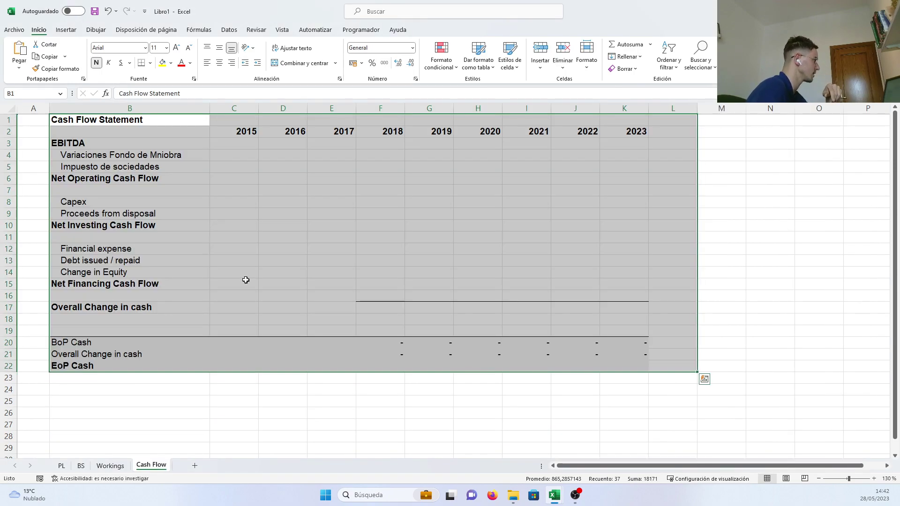
{"action": "left_click", "coordinate": [259, 273]}
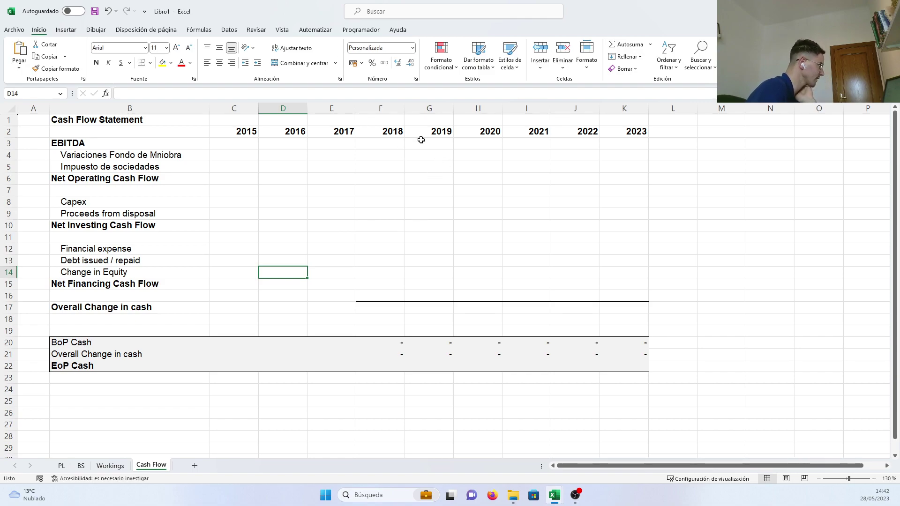
{"action": "left_click_drag", "start_coordinate": [389, 132], "coordinate": [617, 293]}
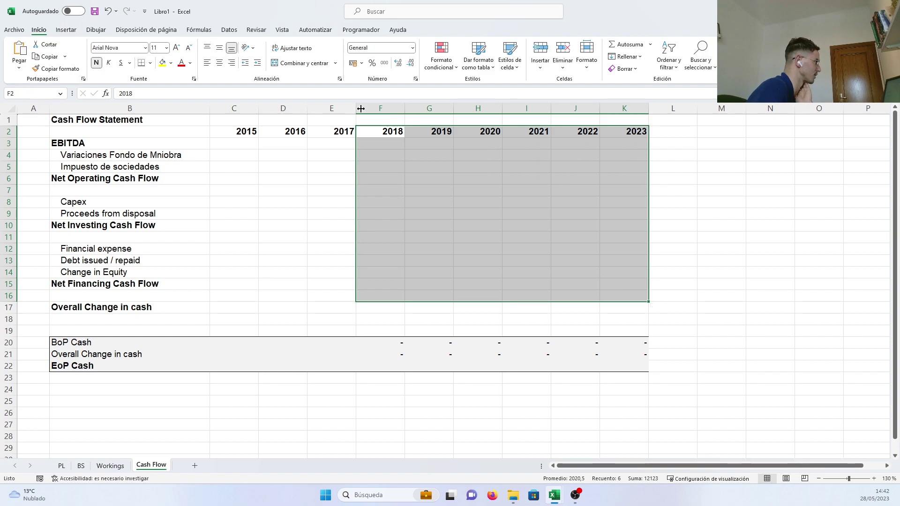
{"action": "left_click", "coordinate": [150, 63]}
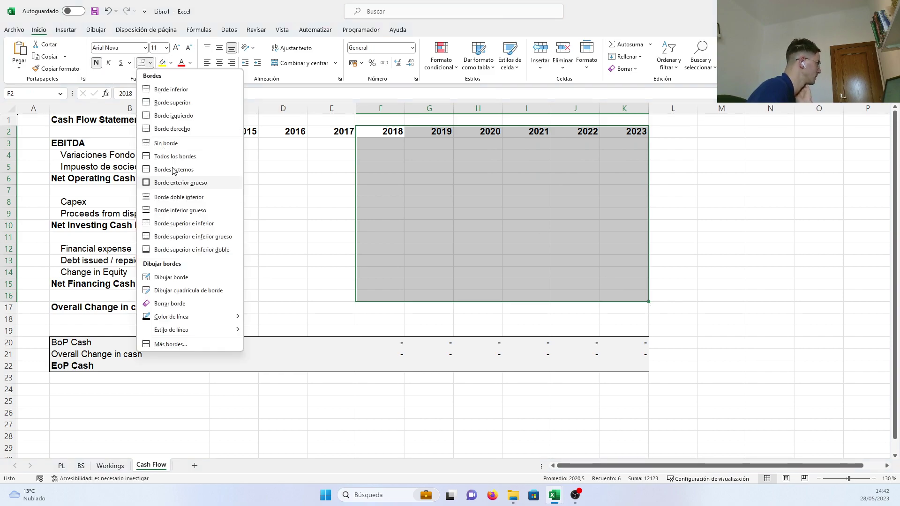
{"action": "left_click", "coordinate": [184, 184]}
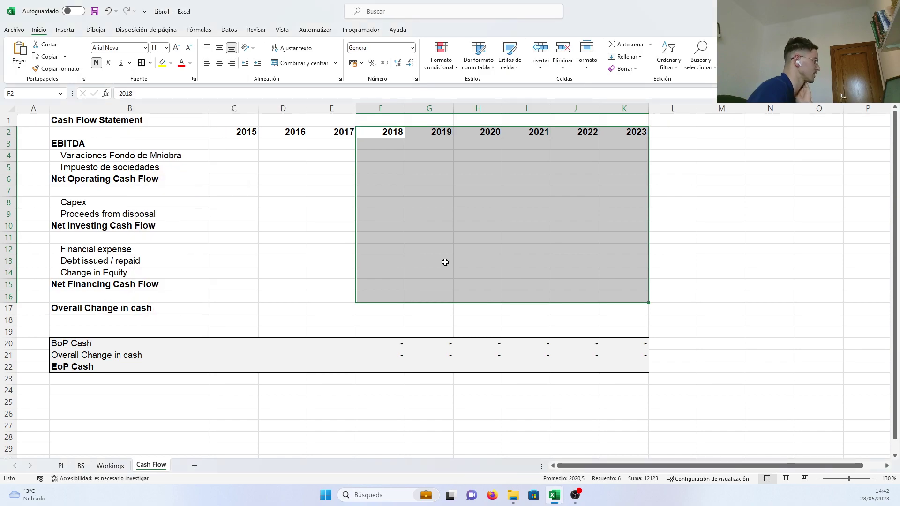
{"action": "left_click", "coordinate": [500, 253]}
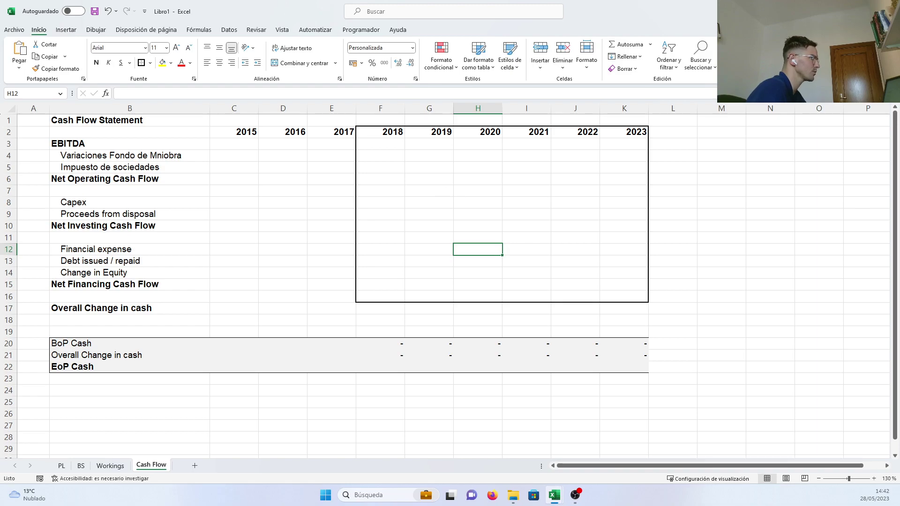
{"action": "left_click", "coordinate": [394, 148]}
{"action": "type", "text": "="}
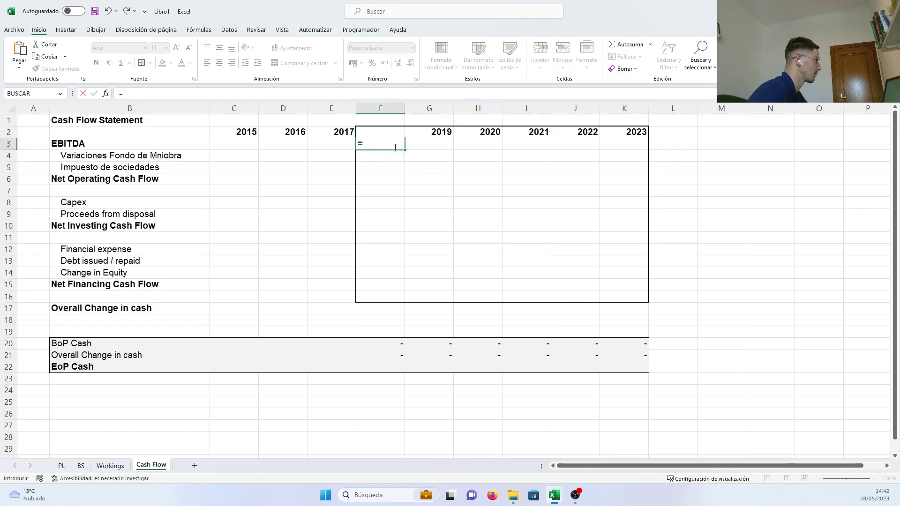
{"action": "left_click", "coordinate": [66, 466]}
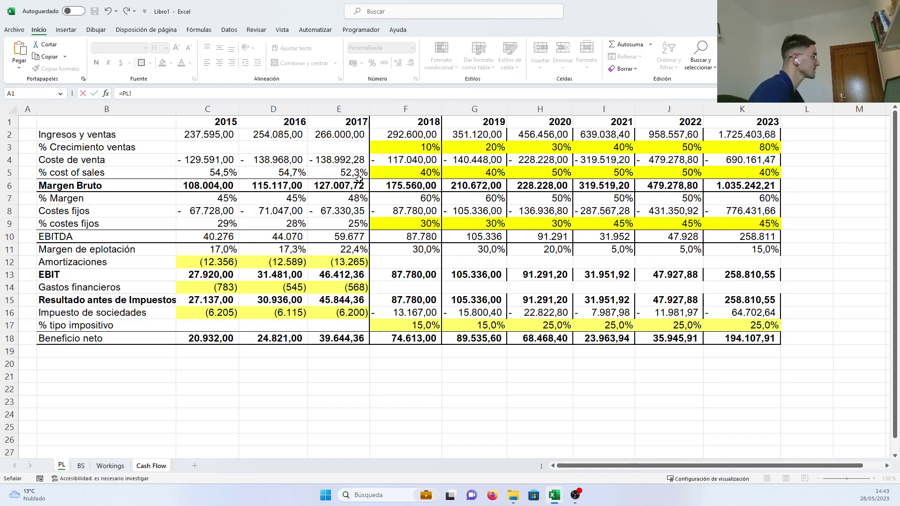
{"action": "key", "text": "Escape"}
{"action": "left_click", "coordinate": [336, 296]}
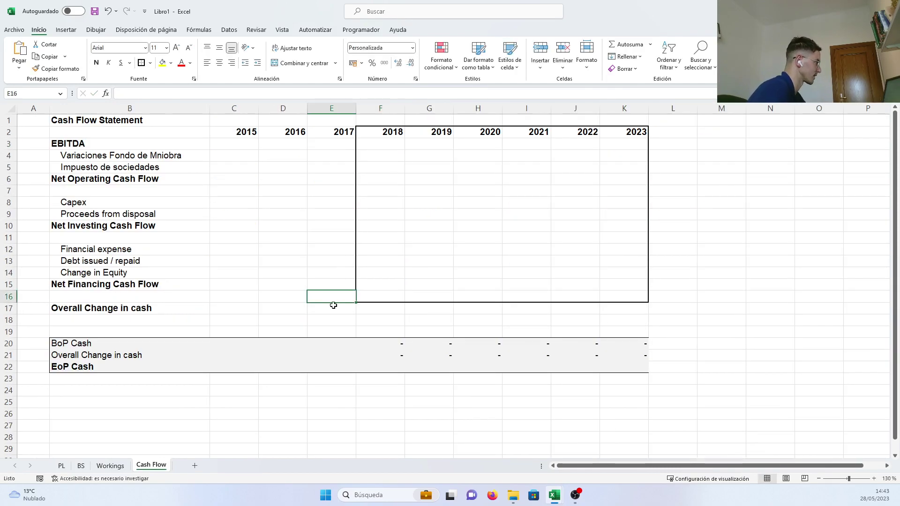
Step: Link the 2018 Amortizaciones in F12 of the PL sheet to the amortization schedule with =Workings!F40 and extend it through 2023
{"action": "left_click", "coordinate": [110, 466]}
{"action": "scroll", "coordinate": [215, 403], "scroll_direction": "down", "scroll_amount": 3}
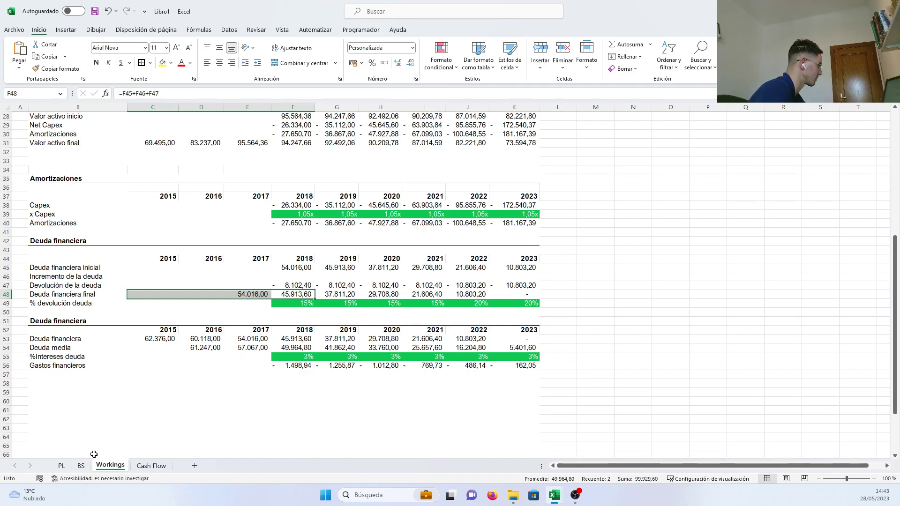
{"action": "left_click", "coordinate": [68, 469]}
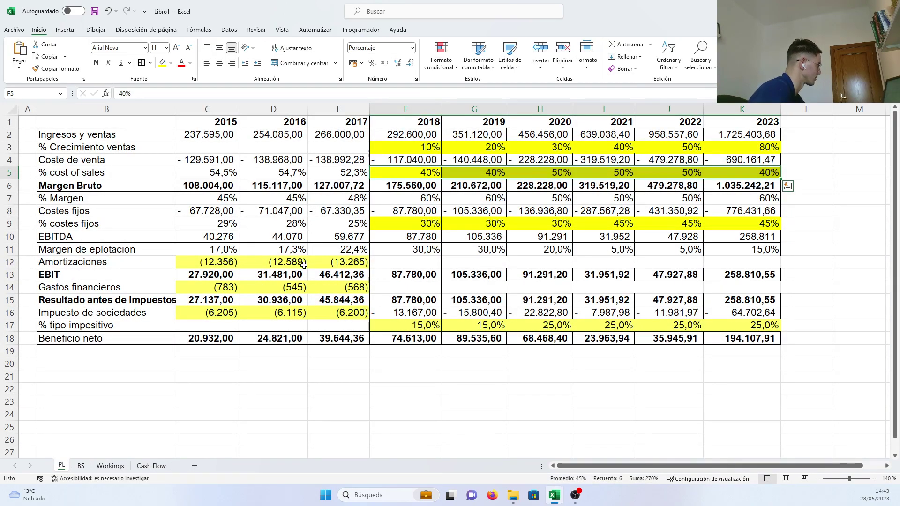
{"action": "left_click", "coordinate": [418, 260]}
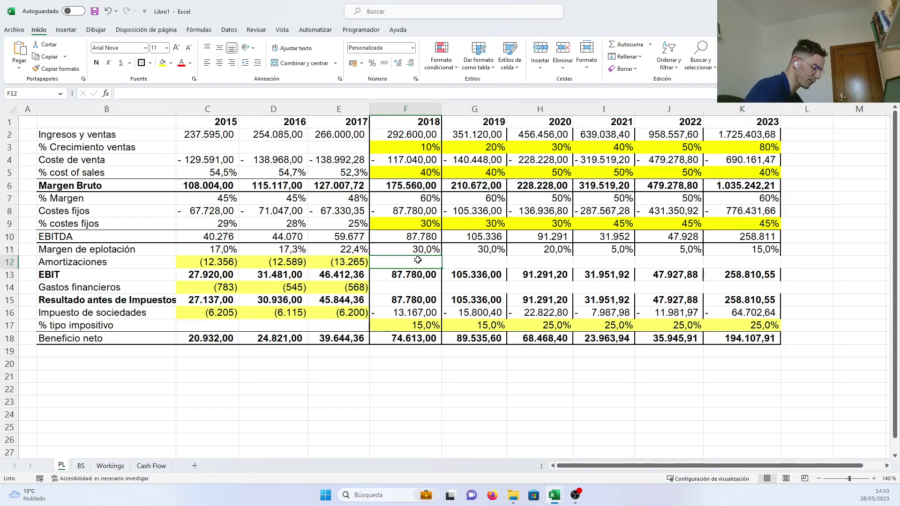
{"action": "type", "text": "="}
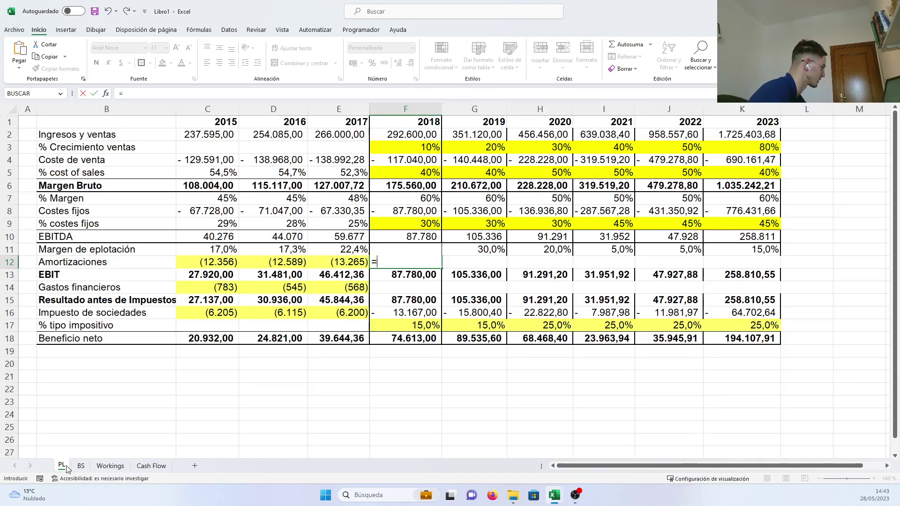
{"action": "left_click", "coordinate": [108, 466]}
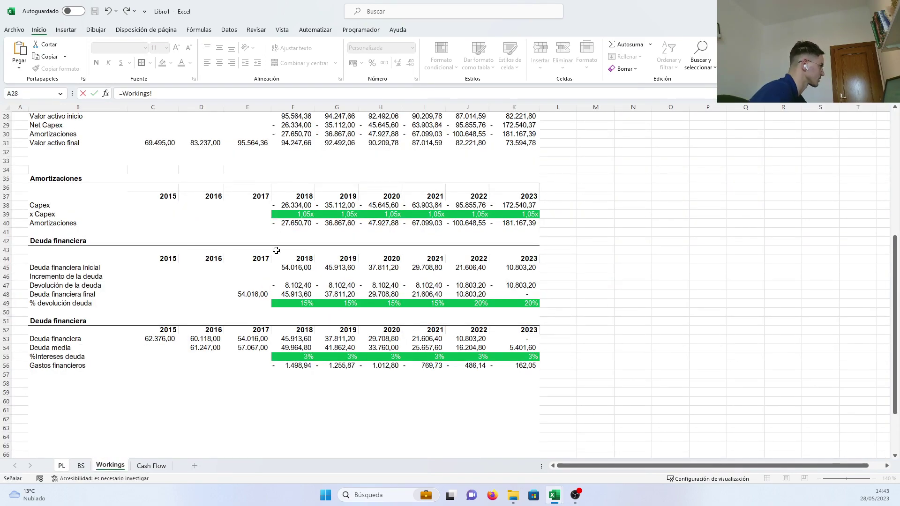
{"action": "left_click", "coordinate": [291, 224]}
{"action": "key", "text": "Return"}
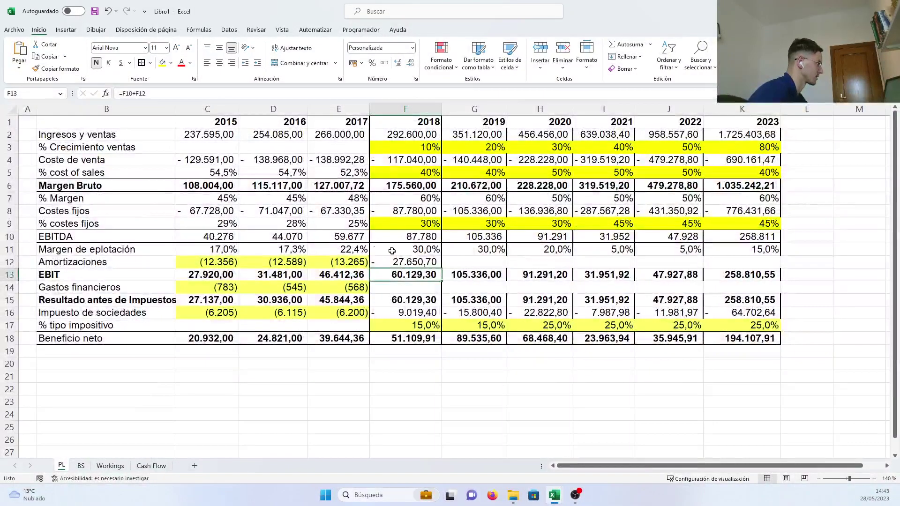
{"action": "left_click", "coordinate": [408, 261]}
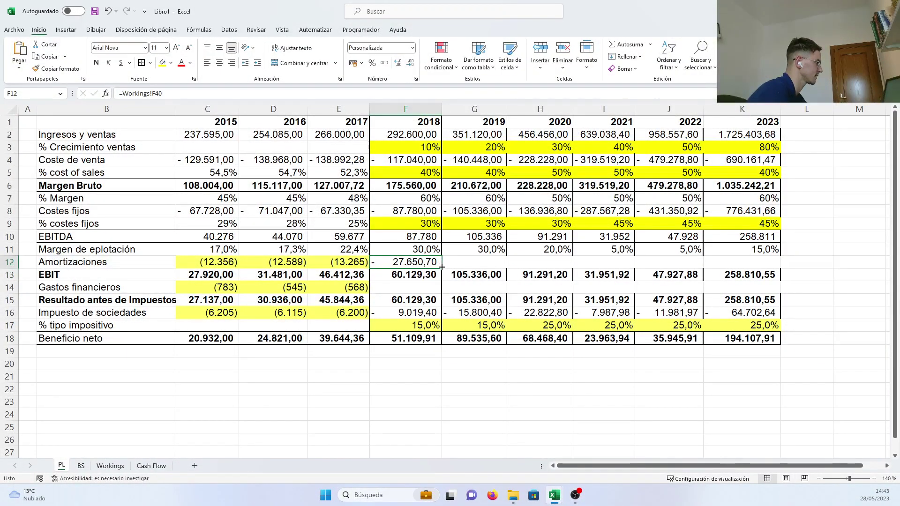
{"action": "left_click_drag", "start_coordinate": [441, 267], "coordinate": [748, 271]}
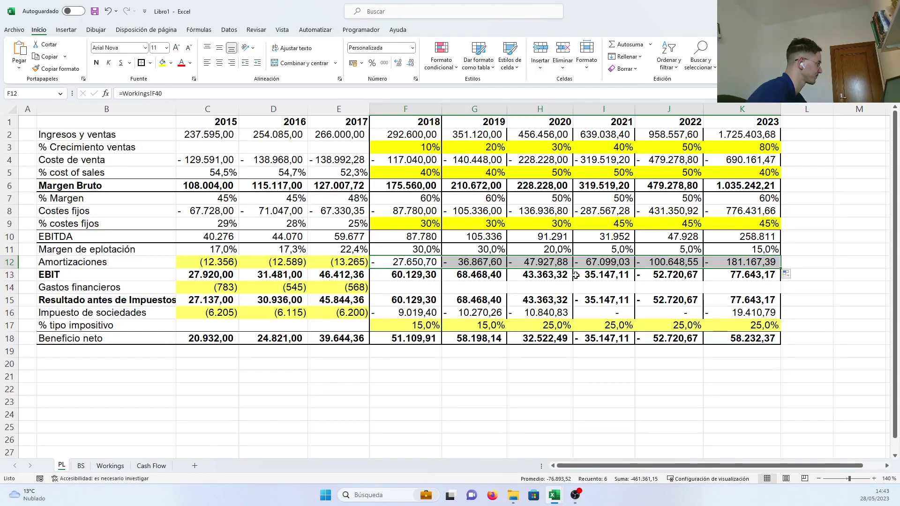
Step: Link the 2018 Gastos financieros in F14 of the PL sheet with =Workings!F56 and extend the formula through 2023
{"action": "left_click", "coordinate": [406, 289]}
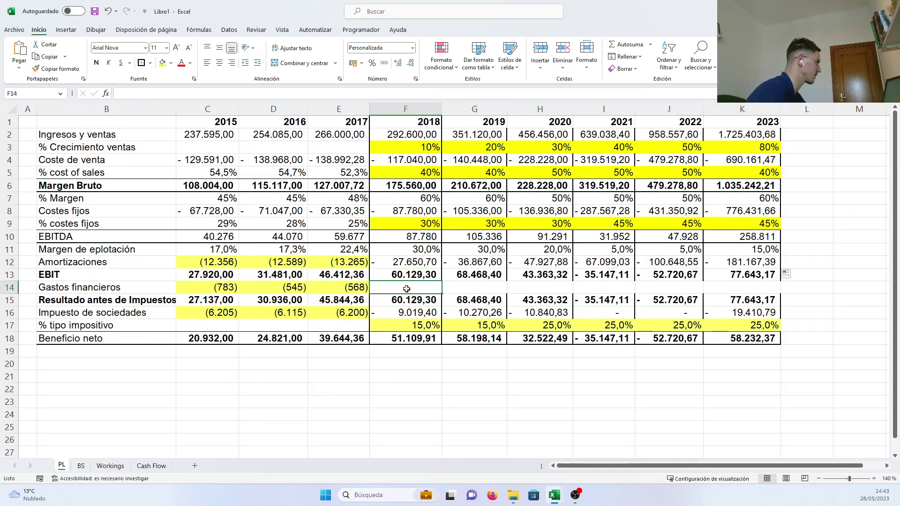
{"action": "type", "text": "="}
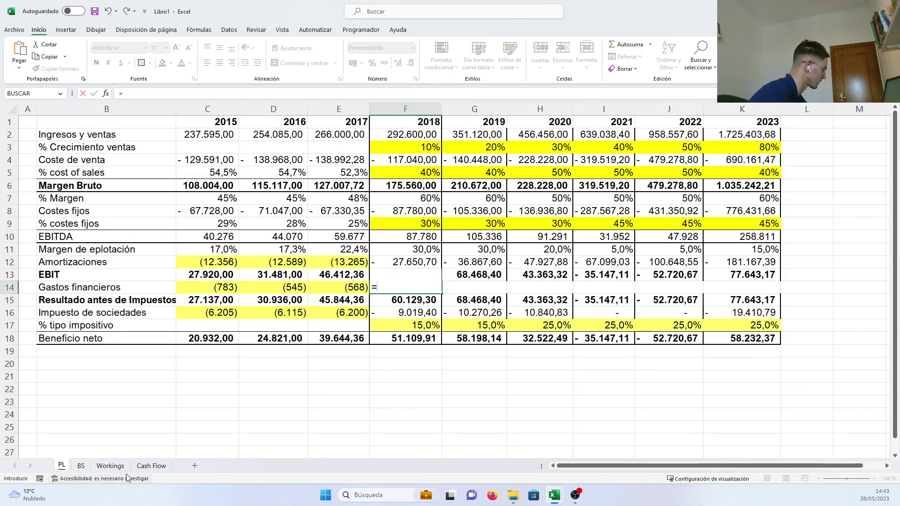
{"action": "left_click", "coordinate": [110, 465]}
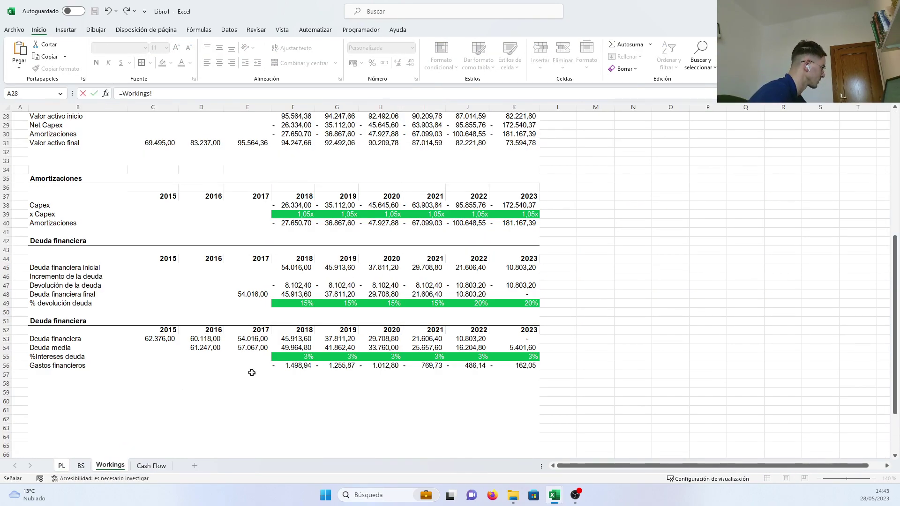
{"action": "left_click", "coordinate": [307, 366]}
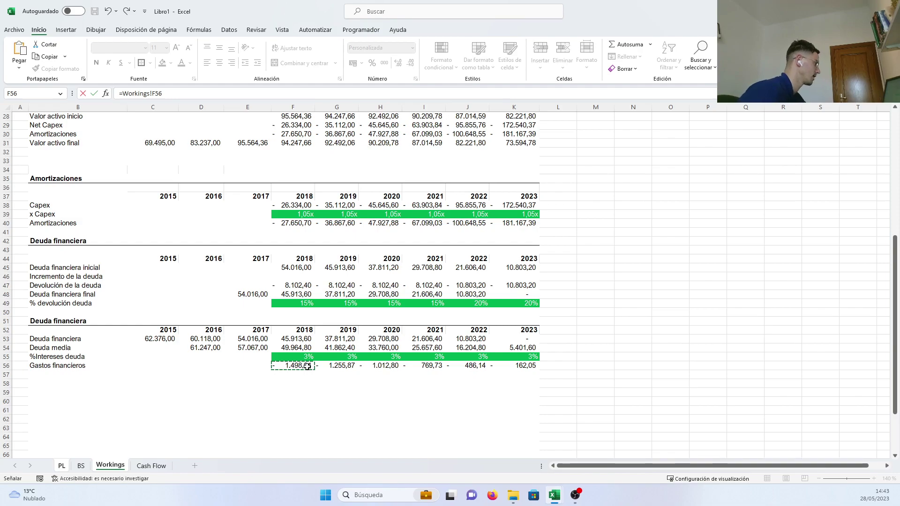
{"action": "key", "text": "Return"}
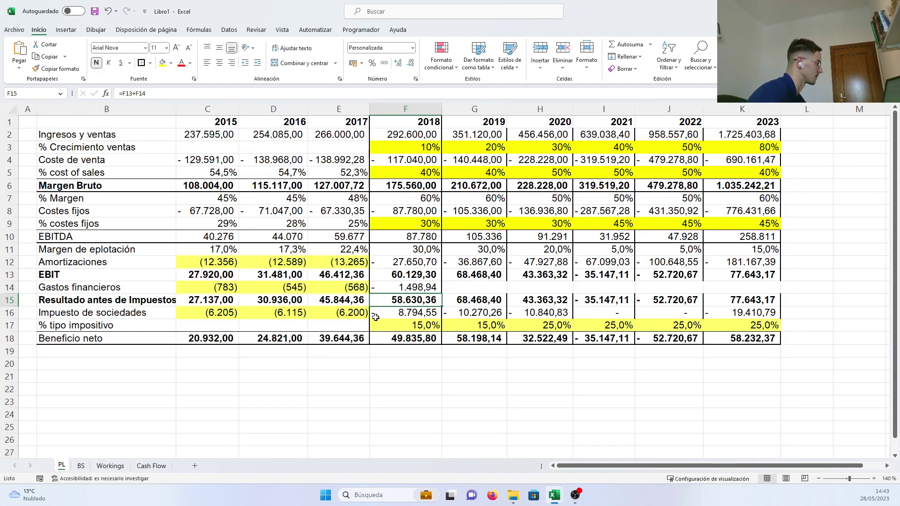
{"action": "left_click", "coordinate": [427, 287]}
{"action": "left_click_drag", "start_coordinate": [444, 293], "coordinate": [750, 293]}
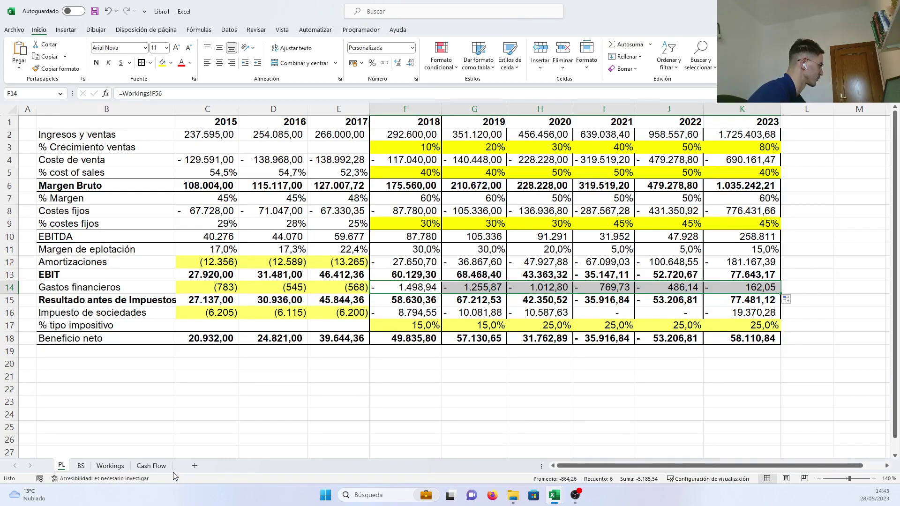
Step: Link the 2018 EBITDA in F3 of the Cash Flow sheet to the P&L with =PL!F10 and extend it through 2023
{"action": "left_click", "coordinate": [151, 465]}
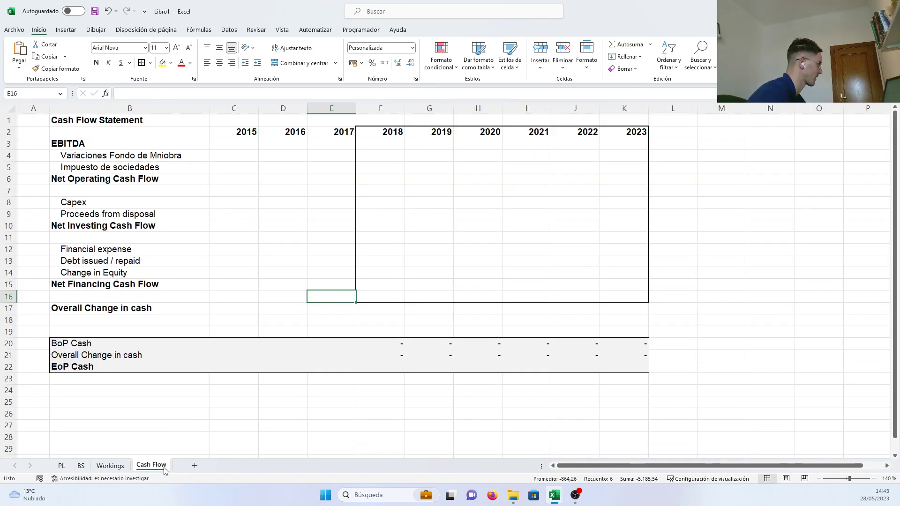
{"action": "left_click", "coordinate": [385, 145]}
{"action": "type", "text": "=PL!"}
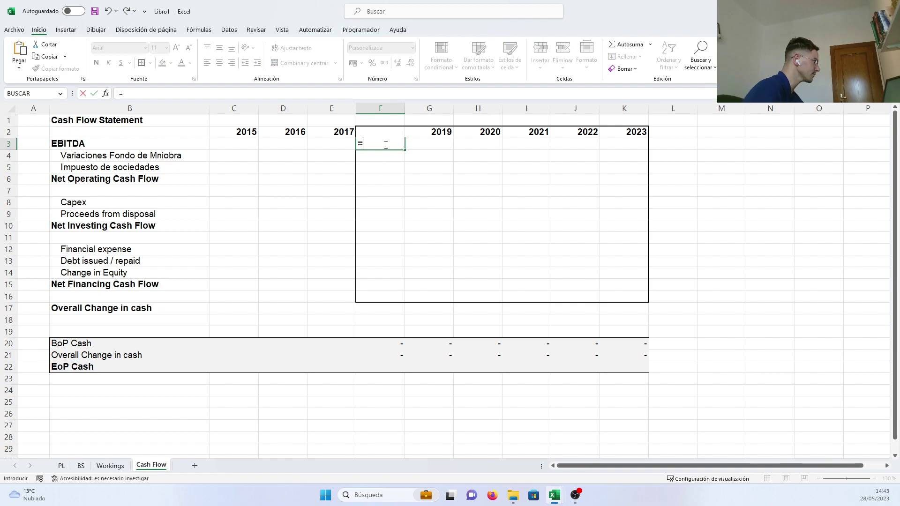
{"action": "left_click", "coordinate": [61, 466]}
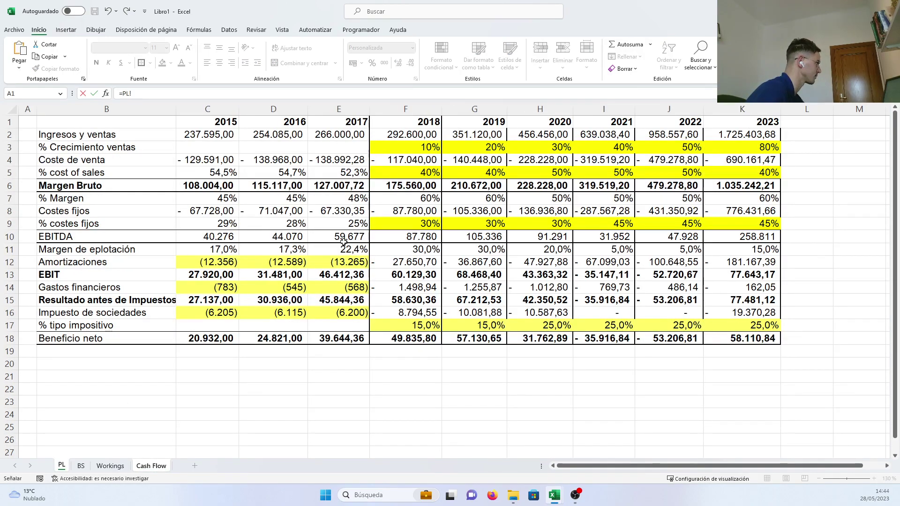
{"action": "left_click", "coordinate": [396, 237]}
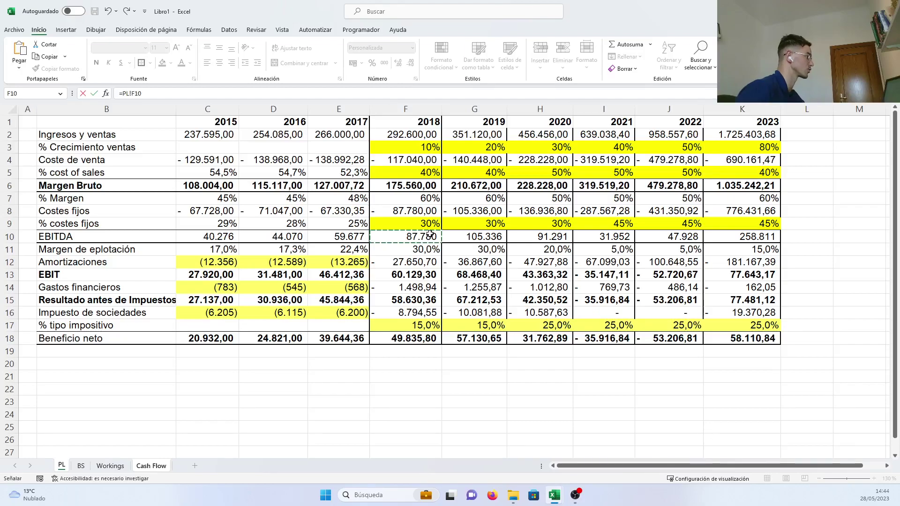
{"action": "key", "text": "Return"}
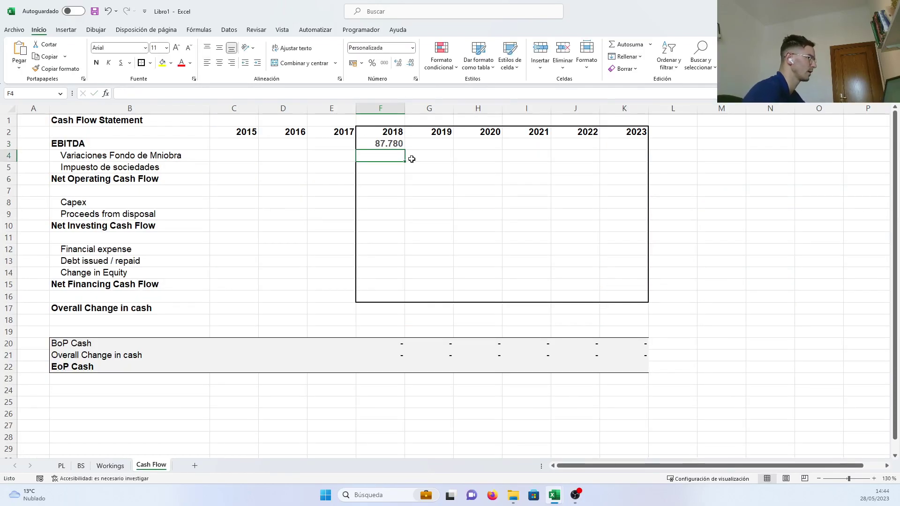
{"action": "left_click", "coordinate": [385, 145]}
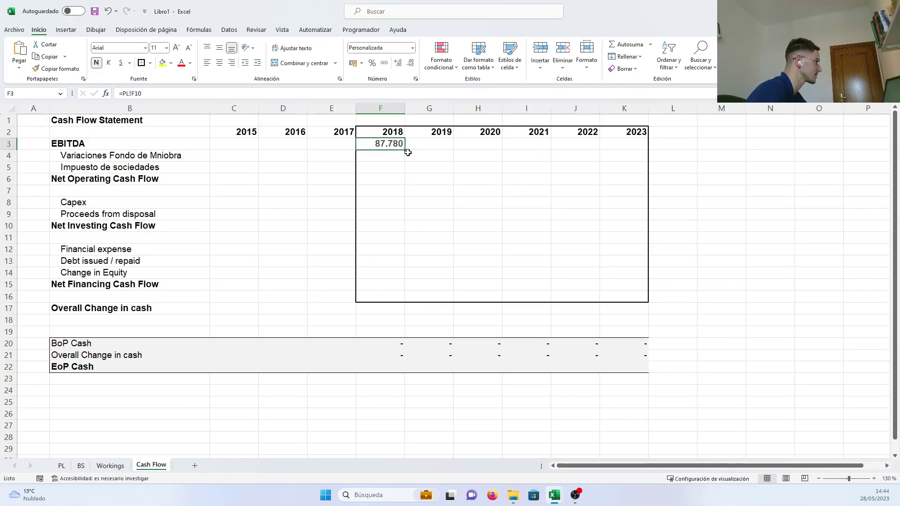
{"action": "left_click_drag", "start_coordinate": [405, 149], "coordinate": [660, 149]}
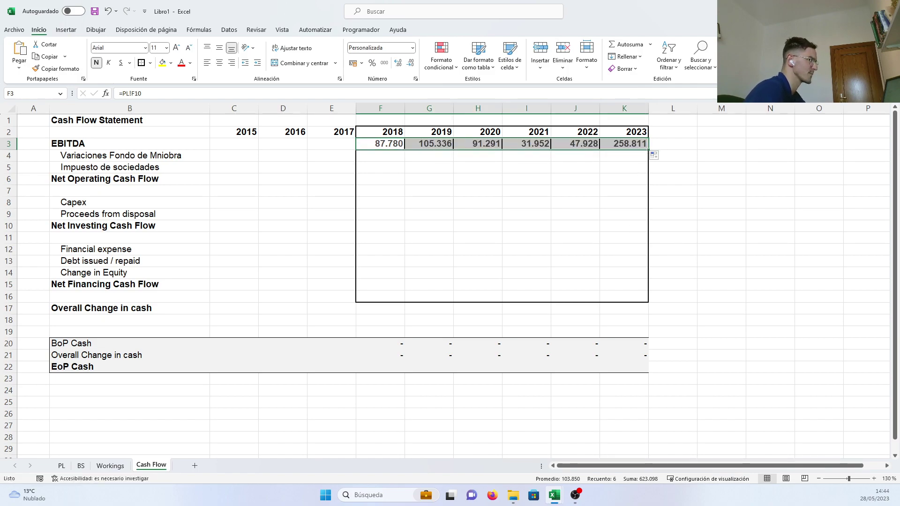
Step: Link the 2018 working capital variation in F4 of the Cash Flow sheet with =Workings!F15 and extend it through 2023
{"action": "left_click", "coordinate": [395, 216]}
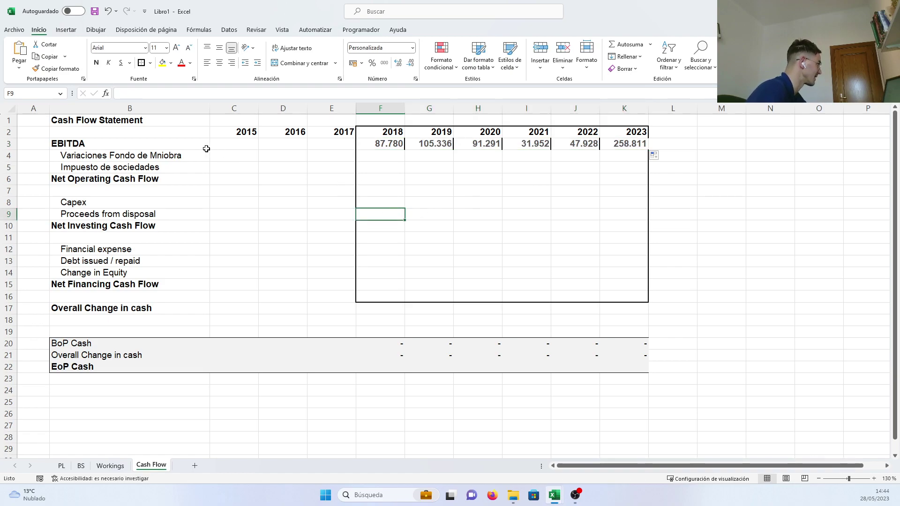
{"action": "left_click_drag", "start_coordinate": [207, 148], "coordinate": [396, 155]}
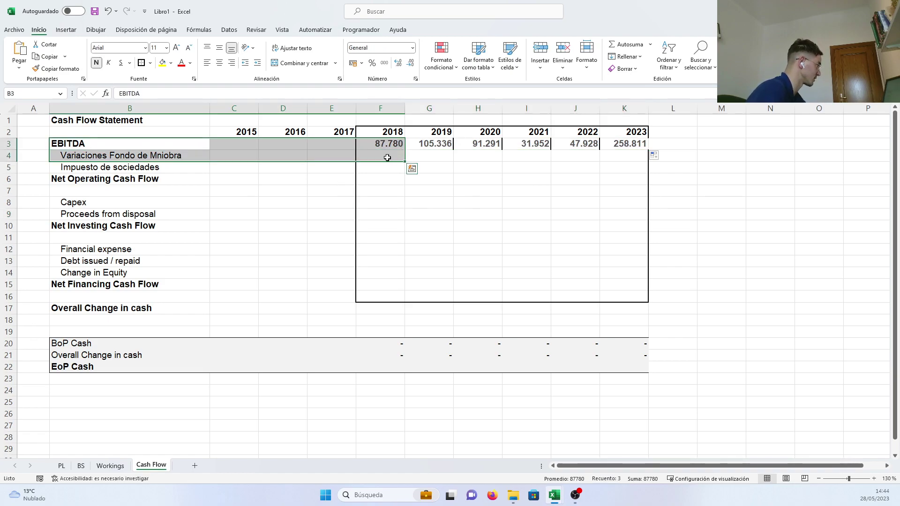
{"action": "left_click", "coordinate": [387, 157]}
{"action": "type", "text": "="}
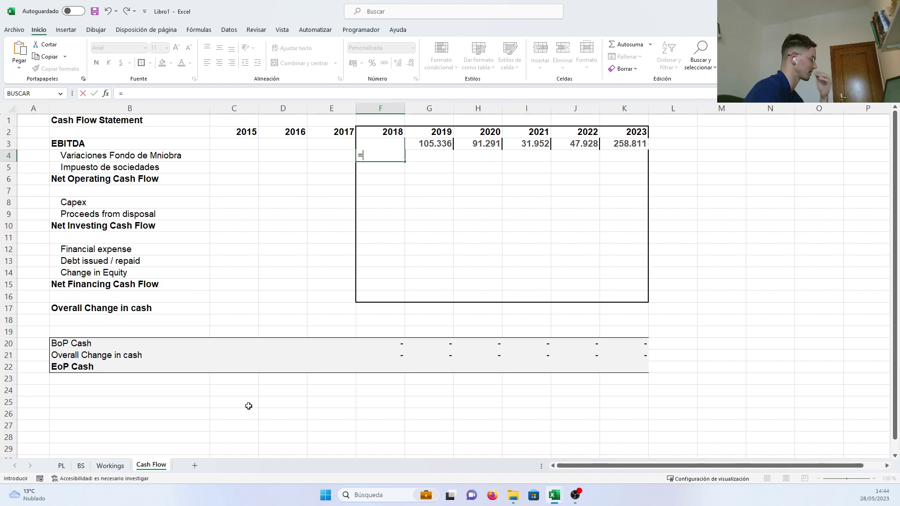
{"action": "left_click", "coordinate": [110, 465]}
{"action": "scroll", "coordinate": [229, 337], "scroll_direction": "up", "scroll_amount": 9}
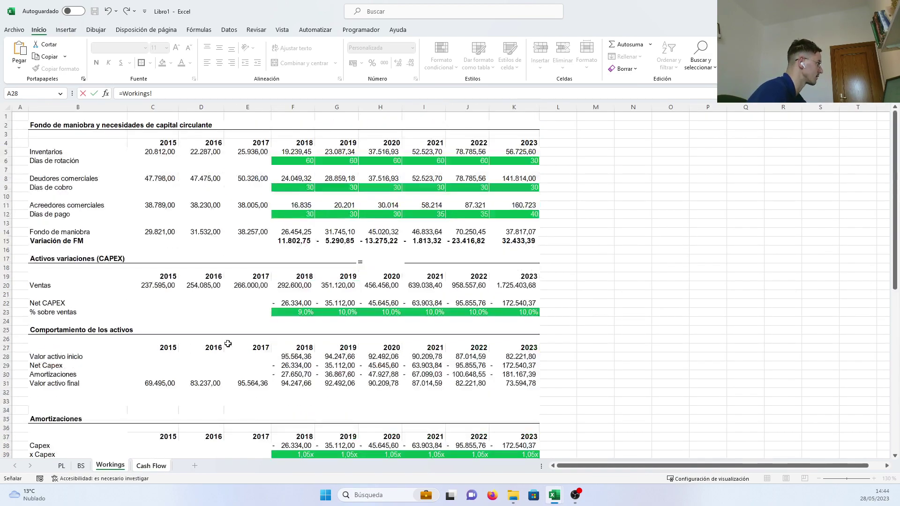
{"action": "left_click", "coordinate": [293, 242]}
{"action": "key", "text": "Return"}
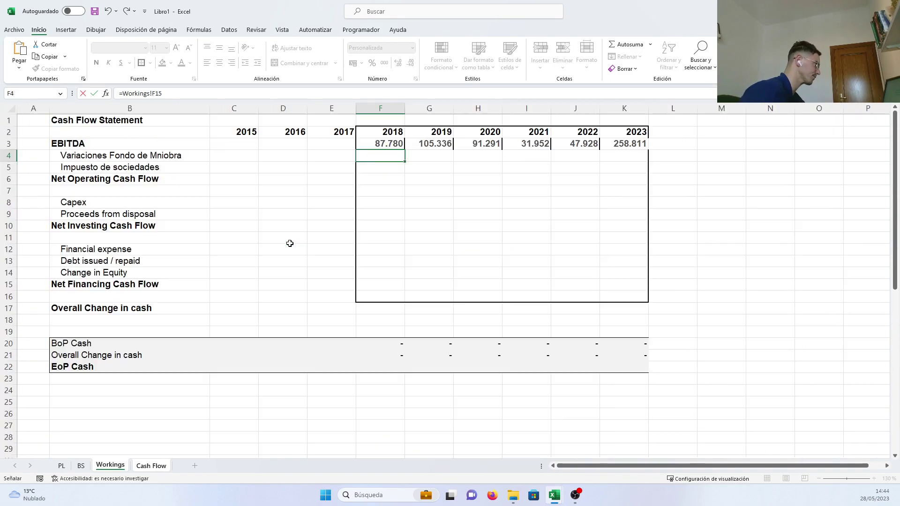
{"action": "left_click", "coordinate": [392, 155]}
{"action": "left_click_drag", "start_coordinate": [405, 161], "coordinate": [638, 166]}
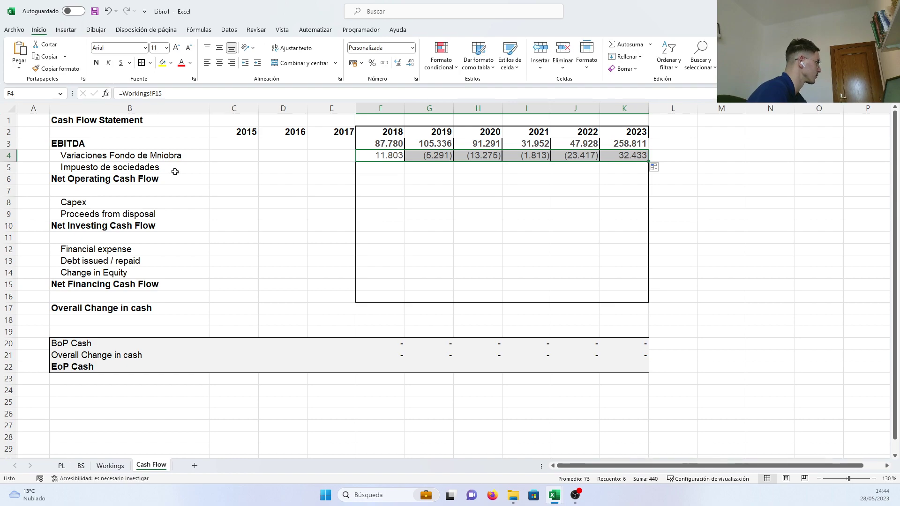
Step: Link the 2018 Impuesto de sociedades in F5 of the Cash Flow sheet with =PL!F16 and extend it through 2023
{"action": "left_click_drag", "start_coordinate": [175, 171], "coordinate": [388, 164]}
{"action": "left_click", "coordinate": [390, 163]}
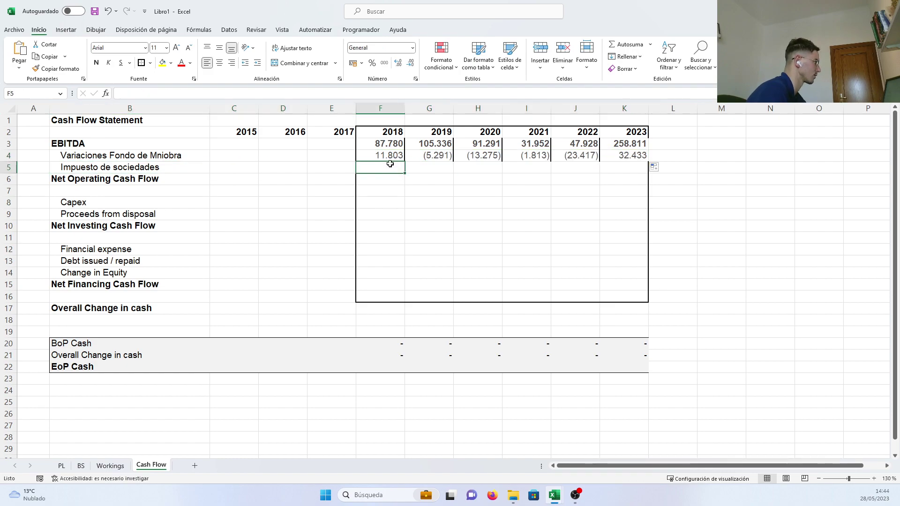
{"action": "type", "text": "="}
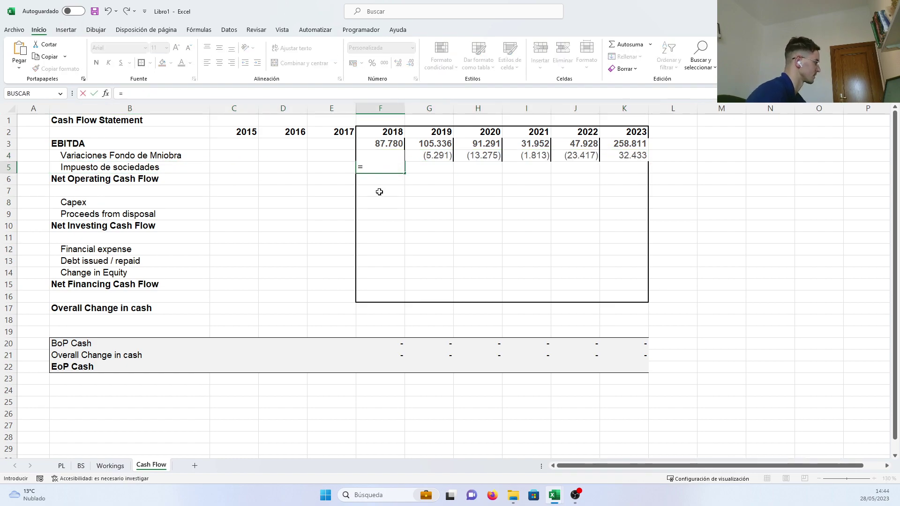
{"action": "left_click", "coordinate": [65, 466]}
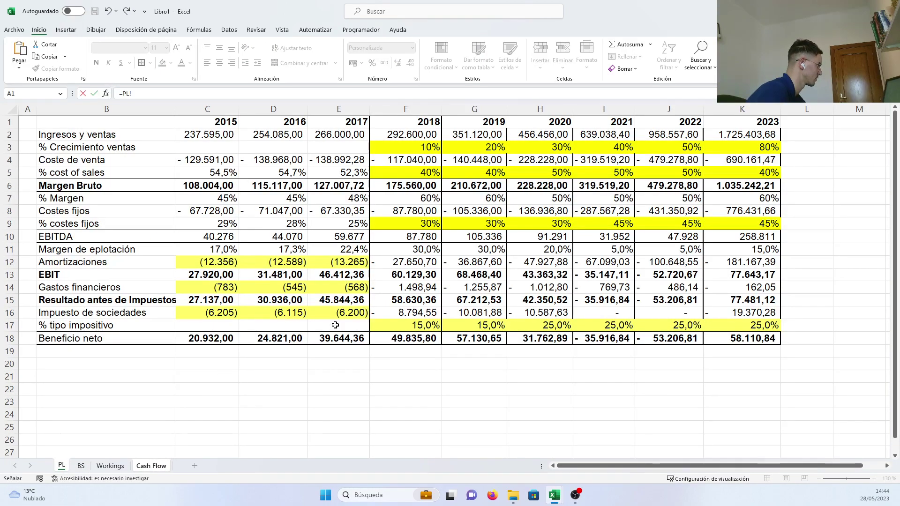
{"action": "left_click", "coordinate": [384, 312]}
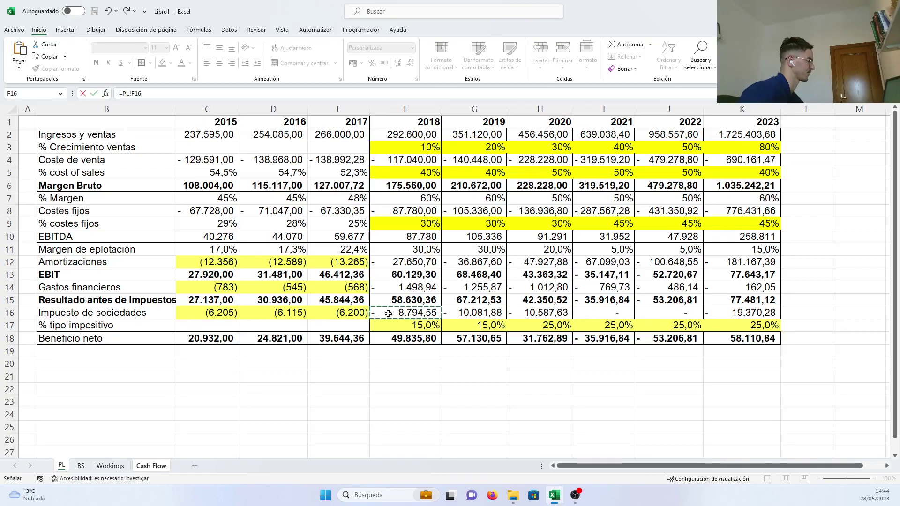
{"action": "key", "text": "Return"}
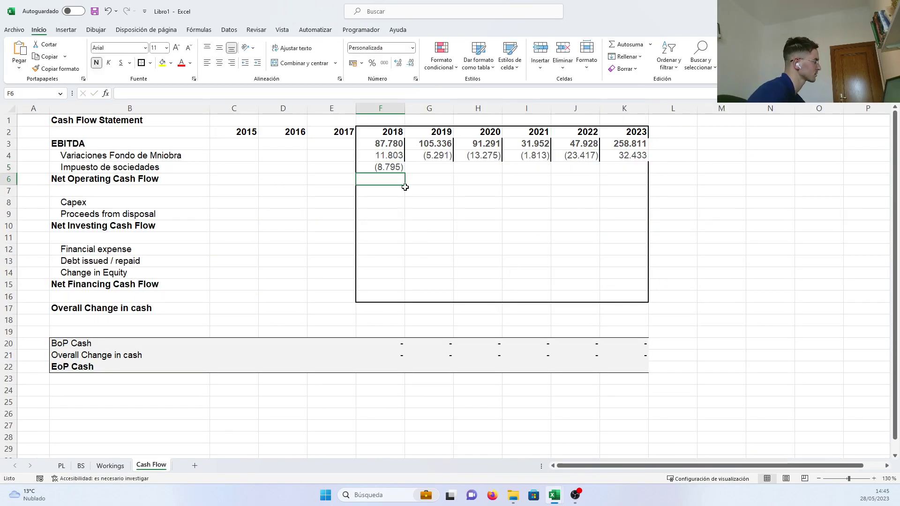
{"action": "left_click", "coordinate": [393, 167]}
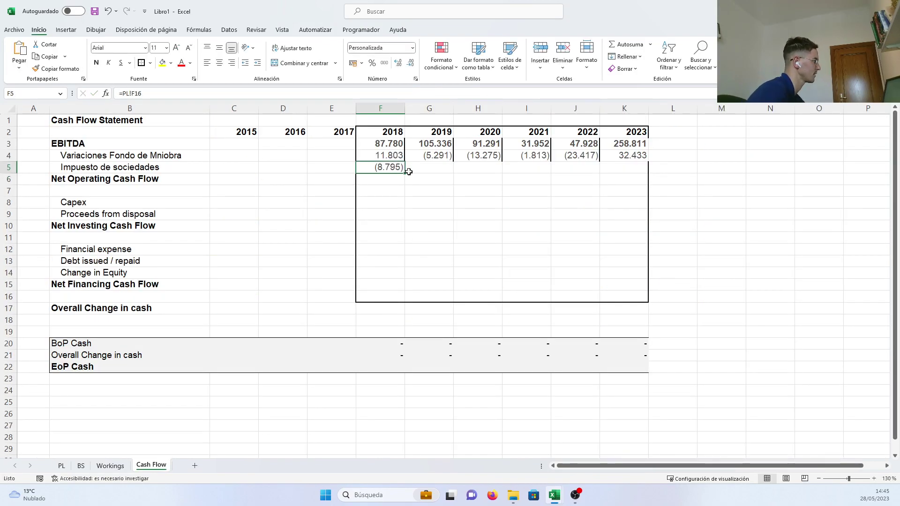
{"action": "left_click_drag", "start_coordinate": [405, 175], "coordinate": [618, 174]}
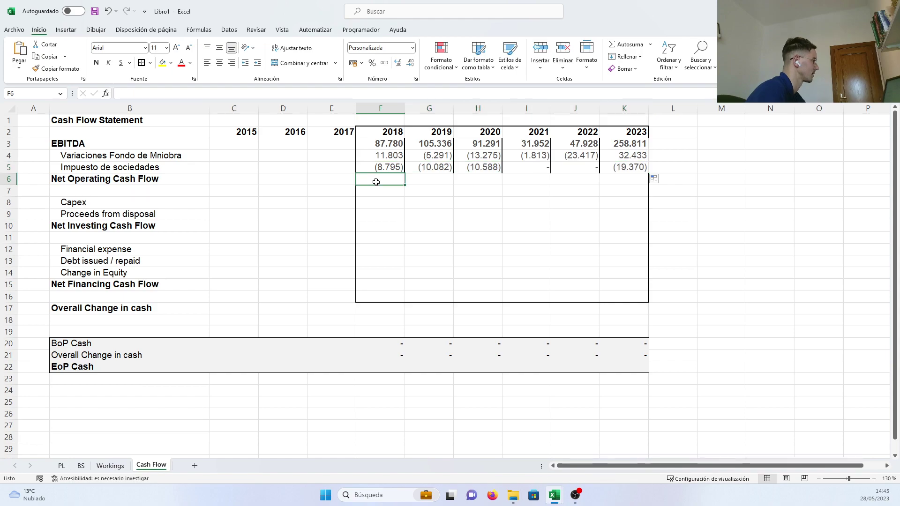
{"action": "left_click", "coordinate": [376, 182]}
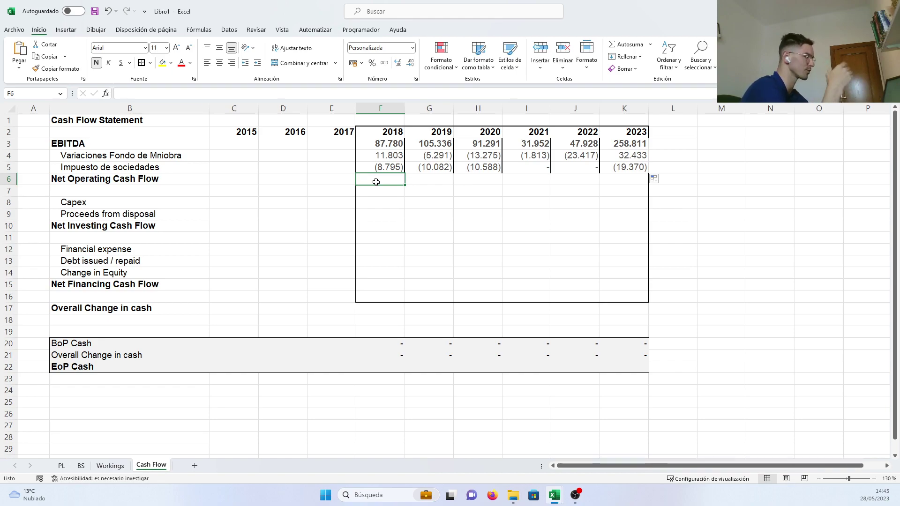
Step: Calculate the 2018 Net Operating Cash Flow in F6 with =SUMA(F3:F5) and extend the formula through 2023
{"action": "type", "text": "=SUMA("}
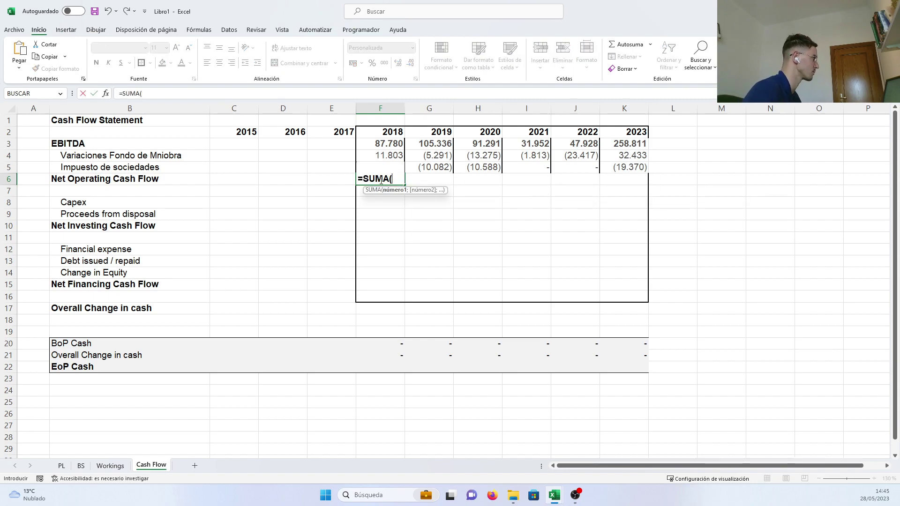
{"action": "left_click_drag", "start_coordinate": [373, 141], "coordinate": [376, 165]}
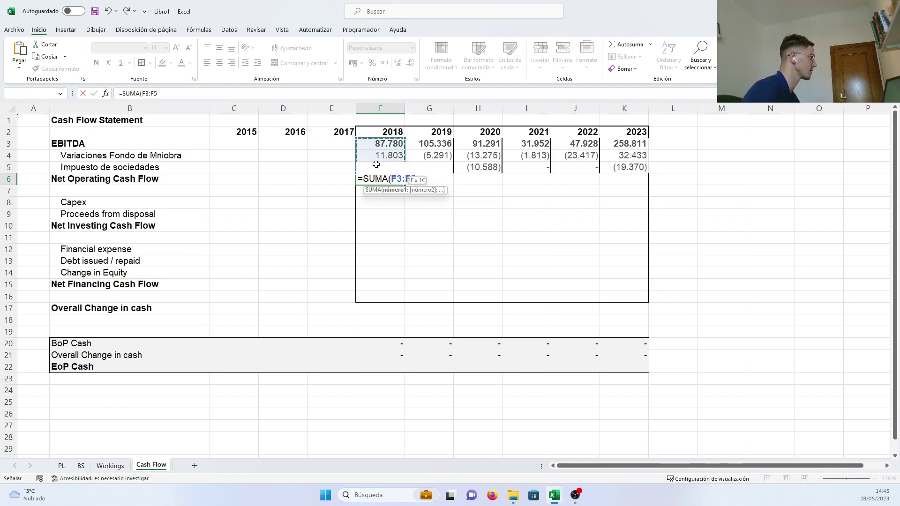
{"action": "type", "text": ")"}
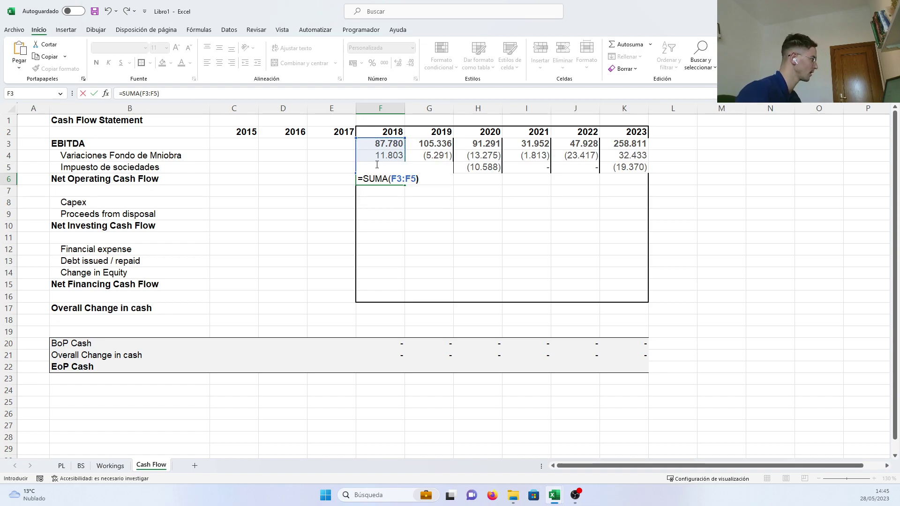
{"action": "key", "text": "Return"}
{"action": "left_click", "coordinate": [395, 177]}
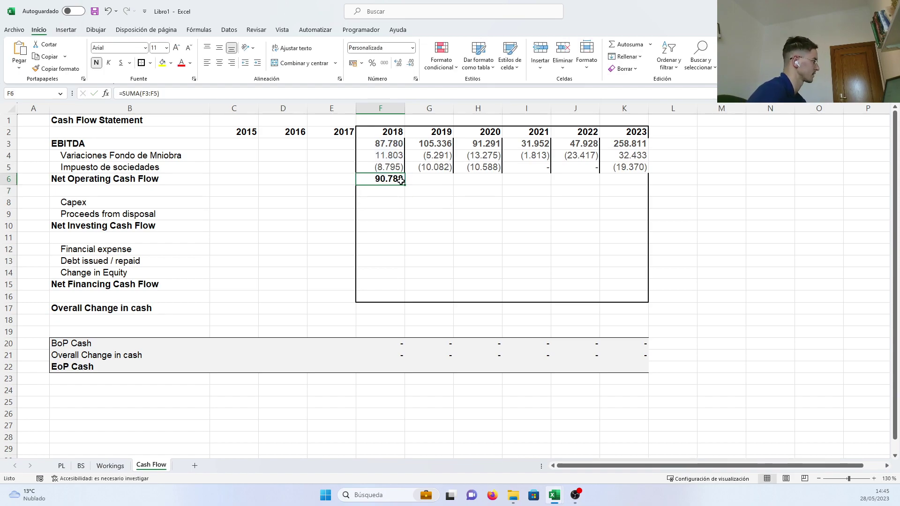
{"action": "left_click_drag", "start_coordinate": [406, 186], "coordinate": [636, 186]}
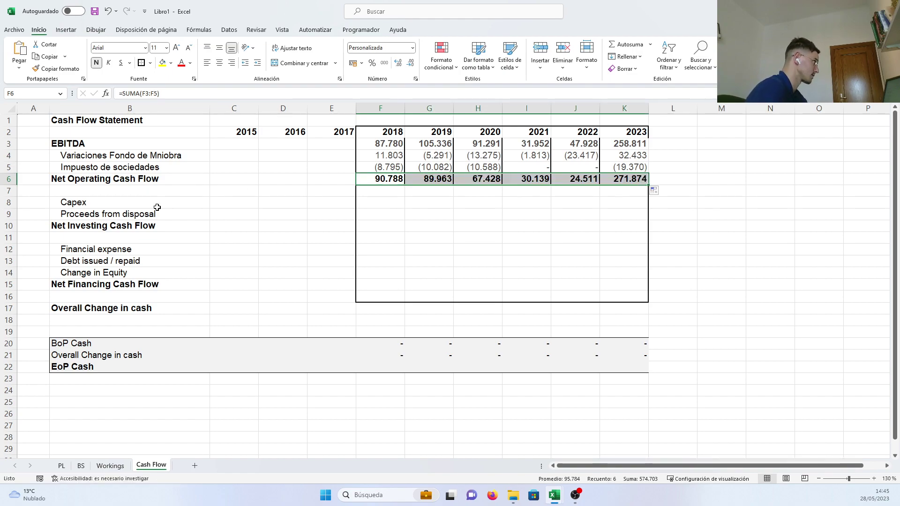
Step: Link the 2018 Capex in F8 of the Cash Flow sheet with =Workings!F22 and extend it through 2023
{"action": "left_click_drag", "start_coordinate": [154, 203], "coordinate": [389, 201]}
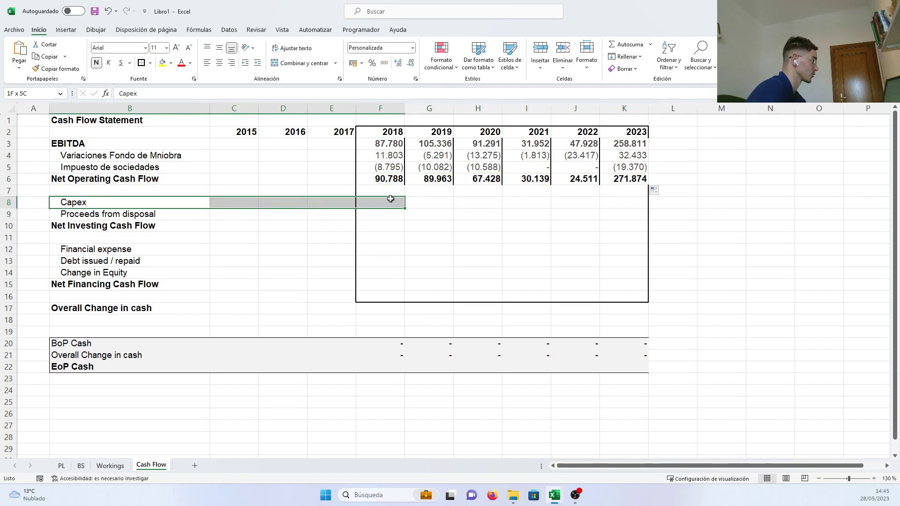
{"action": "left_click", "coordinate": [390, 201]}
{"action": "type", "text": "="}
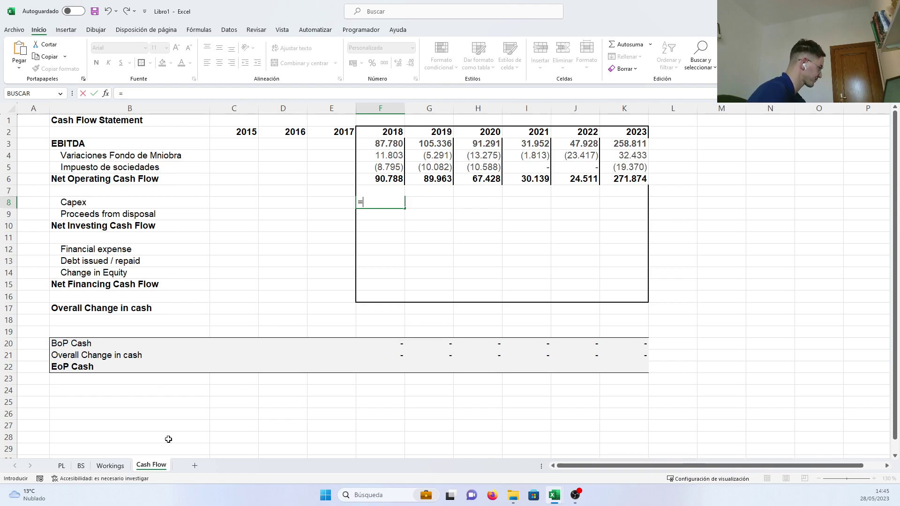
{"action": "left_click", "coordinate": [110, 465]}
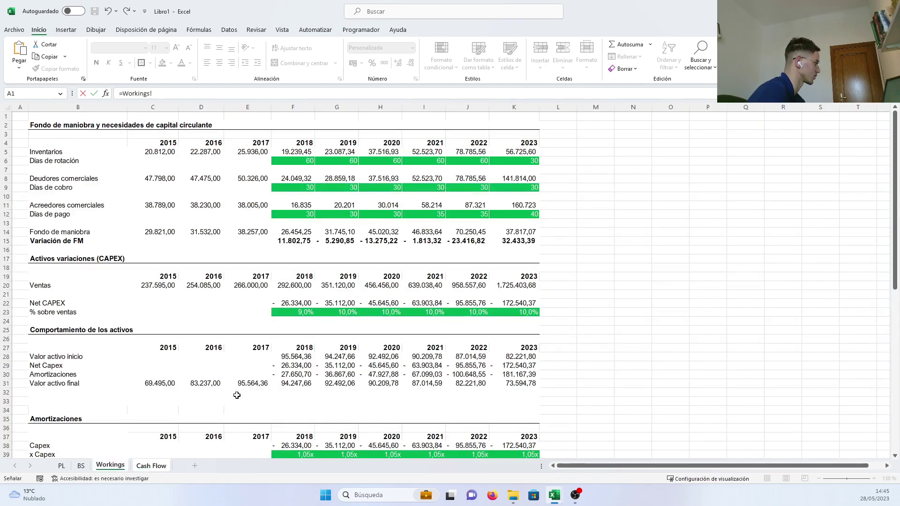
{"action": "left_click", "coordinate": [298, 302]}
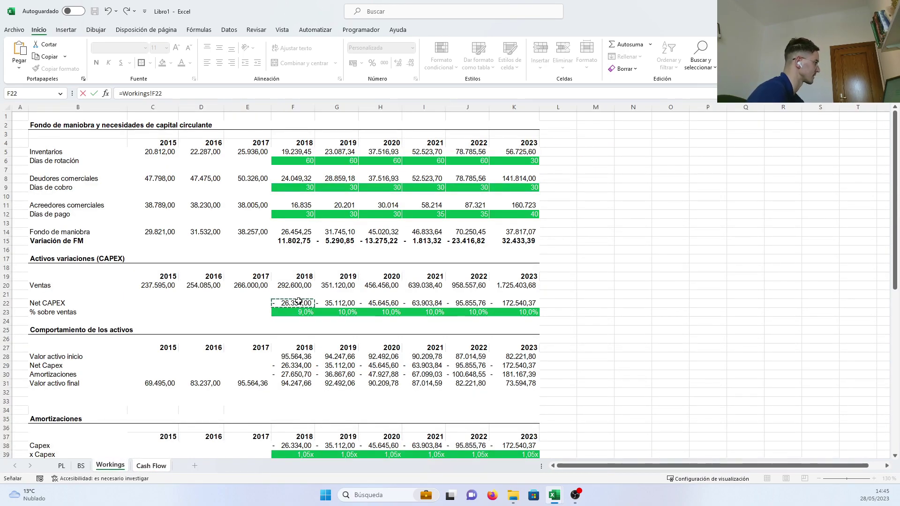
{"action": "key", "text": "Return"}
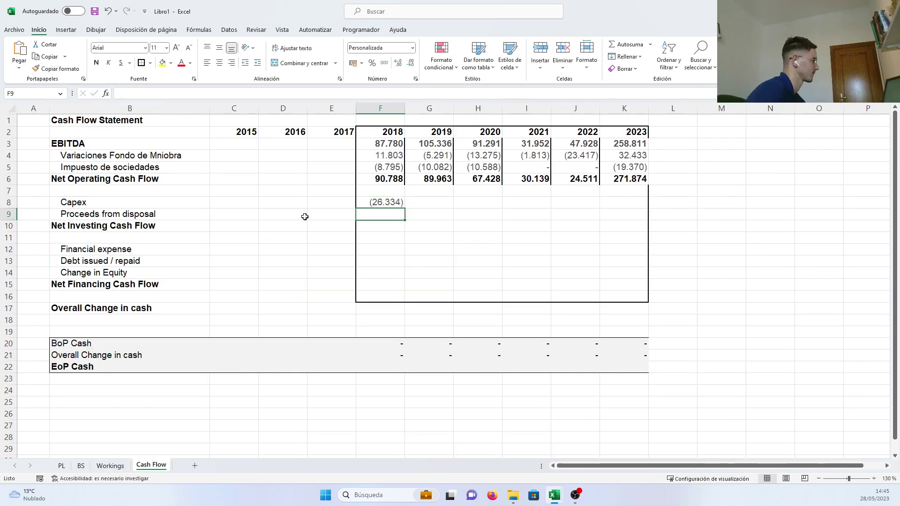
{"action": "left_click", "coordinate": [396, 205]}
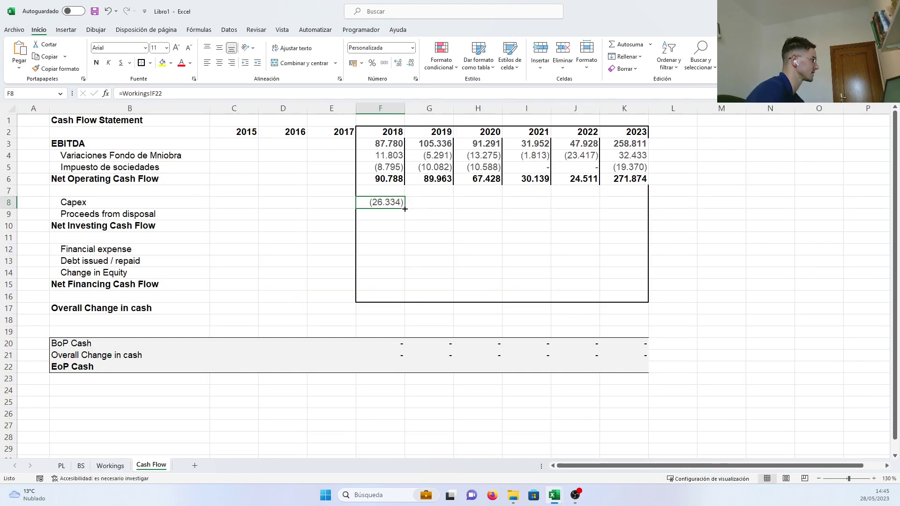
{"action": "left_click_drag", "start_coordinate": [405, 209], "coordinate": [627, 209]}
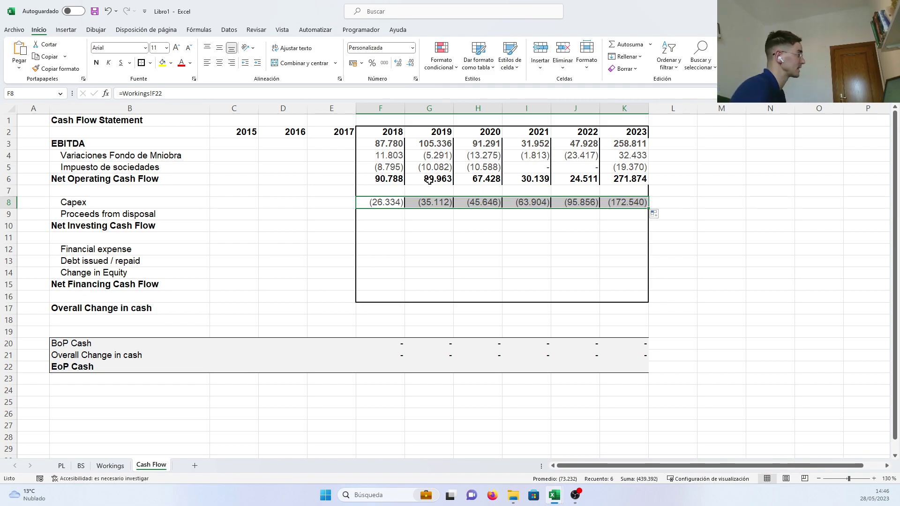
{"action": "left_click", "coordinate": [379, 204]}
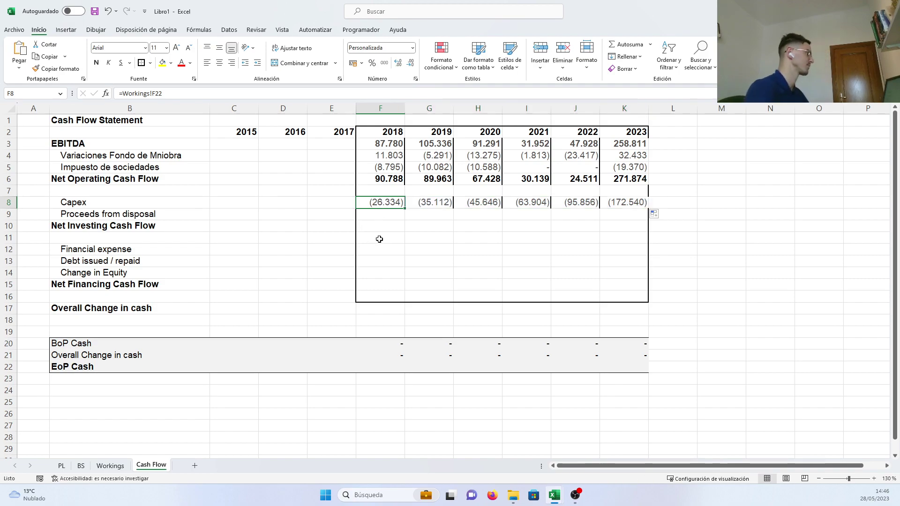
{"action": "left_click_drag", "start_coordinate": [384, 239], "coordinate": [382, 245]}
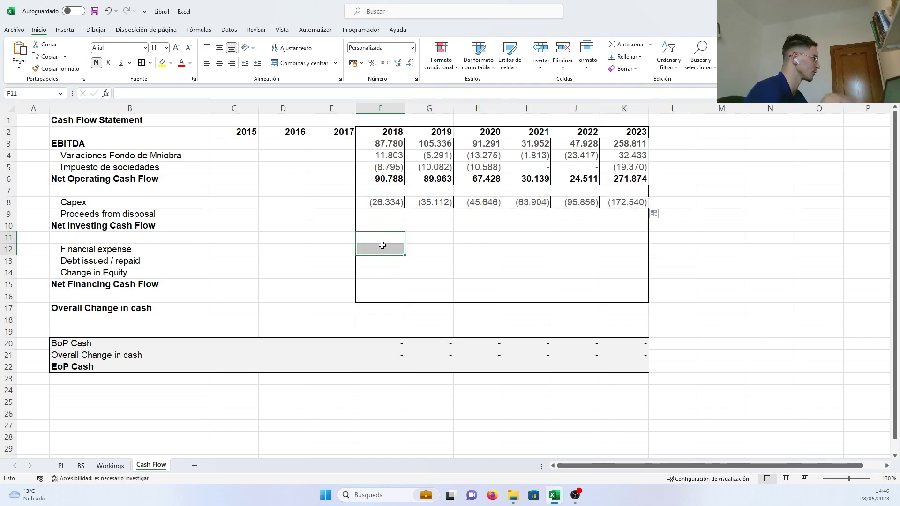
{"action": "key", "text": "Up"}
{"action": "key", "text": "Up"}
{"action": "key", "text": "Right"}
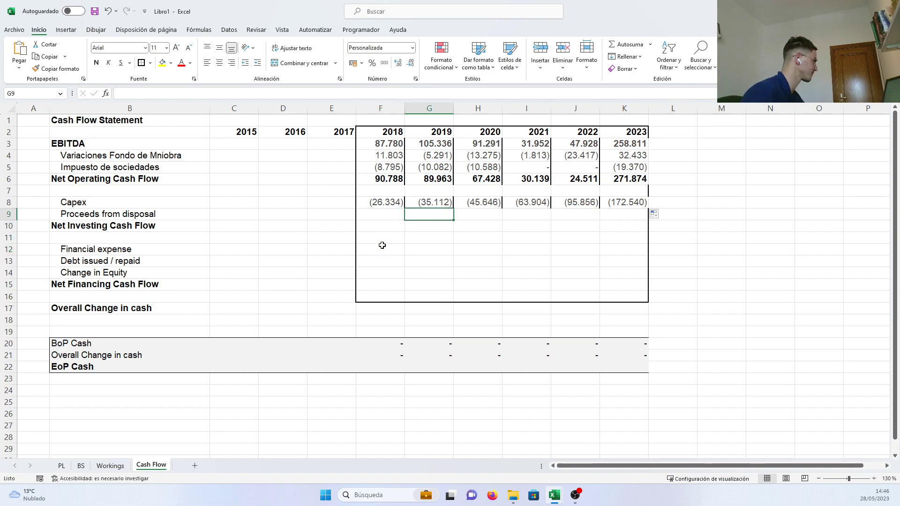
{"action": "key", "text": "Left"}
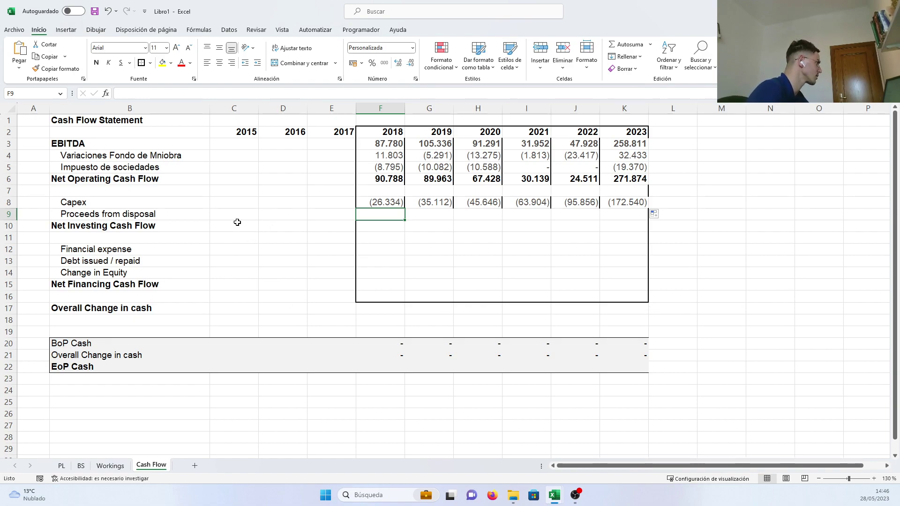
{"action": "left_click_drag", "start_coordinate": [155, 207], "coordinate": [574, 215]}
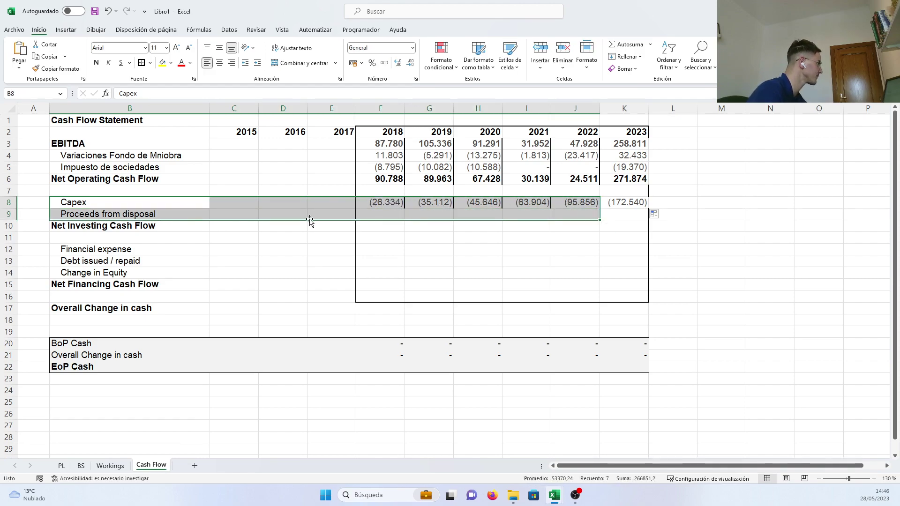
Step: Calculate the 2018 Net Investing Cash Flow in F10 with =F8+F9 and extend the formula through 2023
{"action": "left_click", "coordinate": [371, 227]}
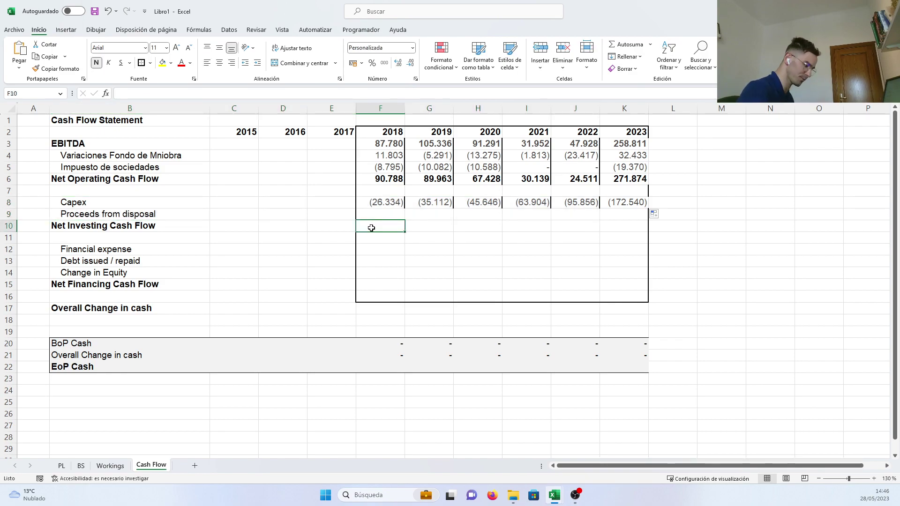
{"action": "type", "text": "="}
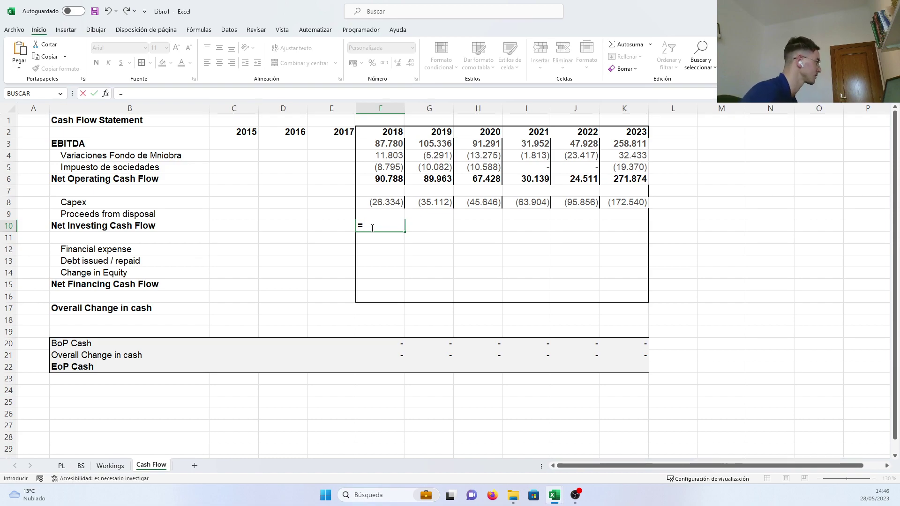
{"action": "left_click", "coordinate": [396, 201]}
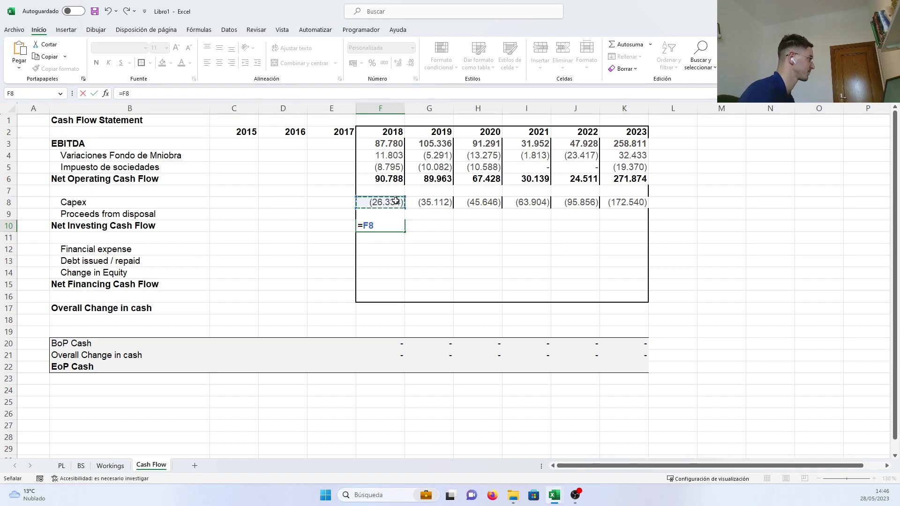
{"action": "type", "text": "+"}
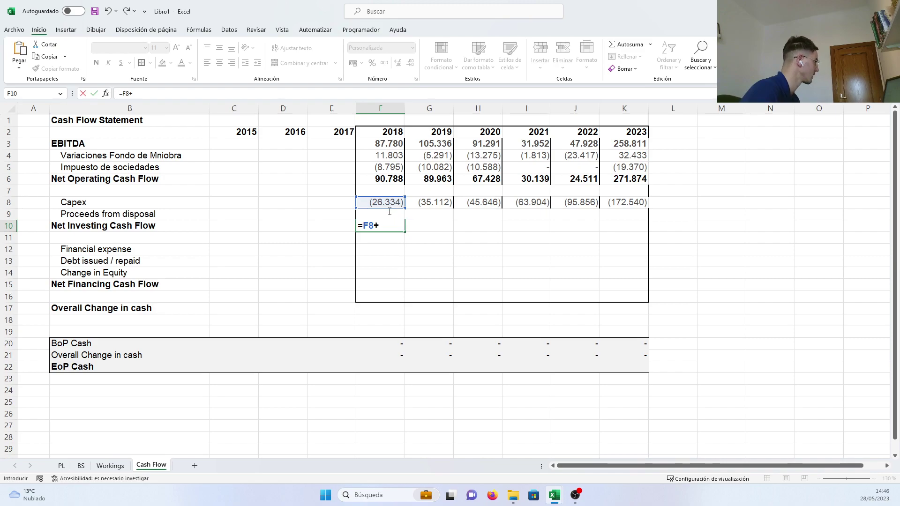
{"action": "type", "text": "F"}
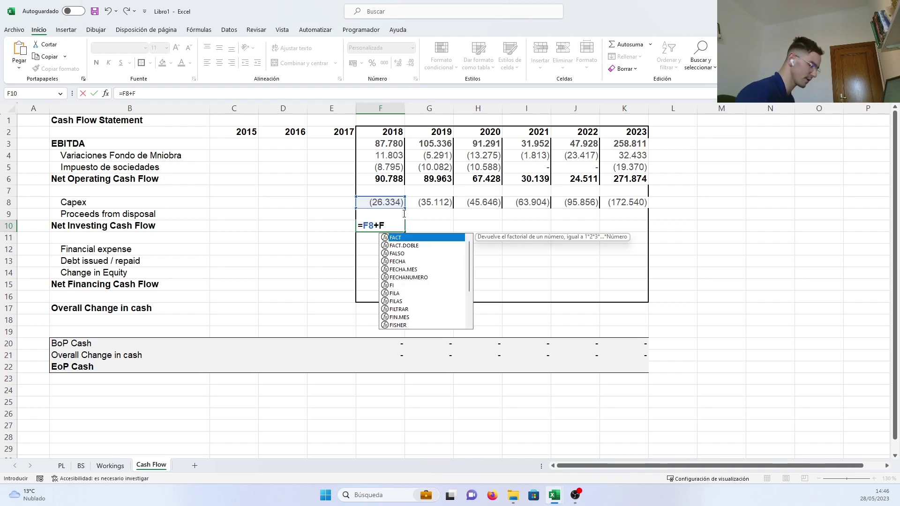
{"action": "type", "text": "9"}
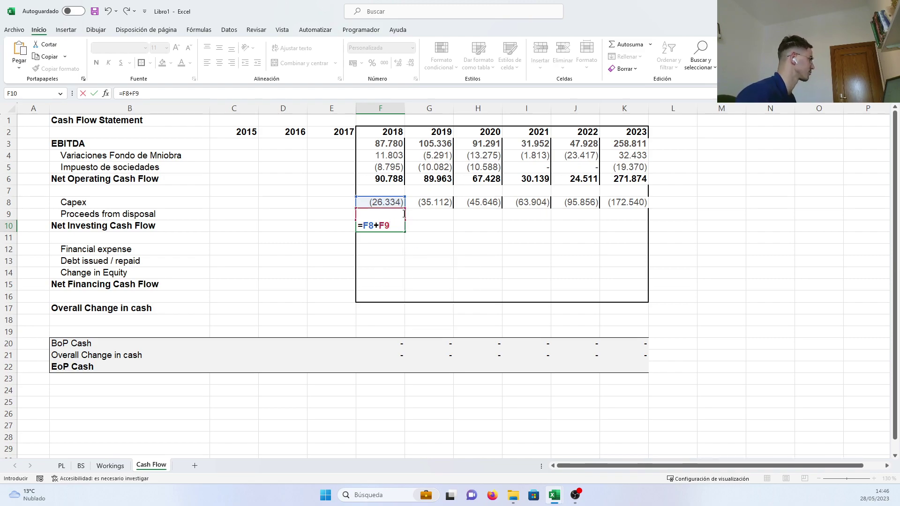
{"action": "key", "text": "Return"}
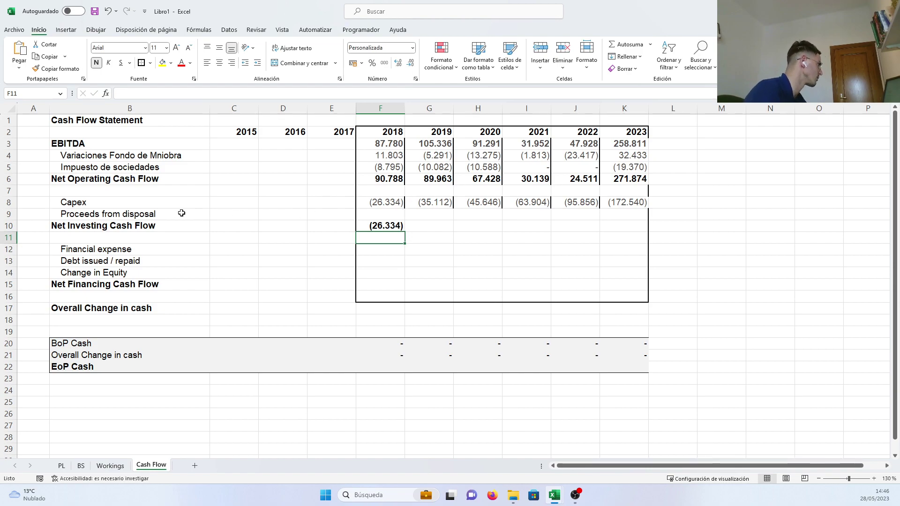
{"action": "left_click", "coordinate": [385, 227]}
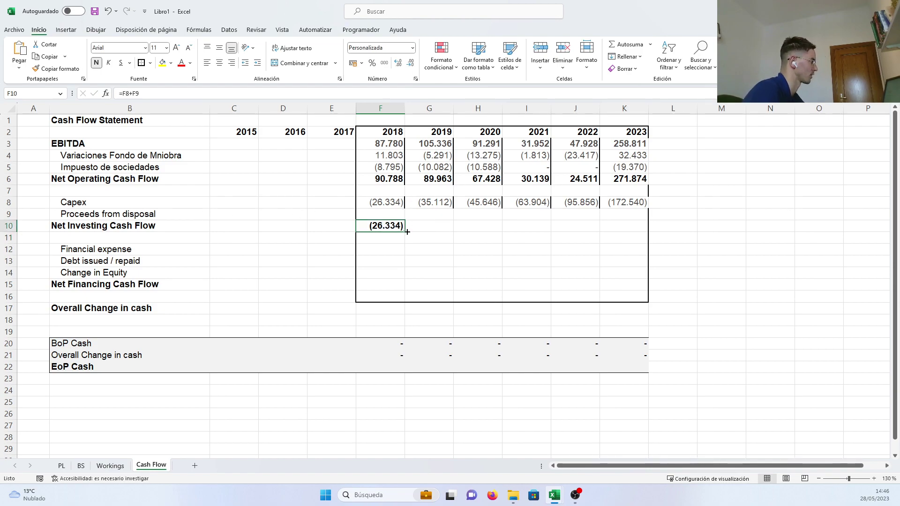
{"action": "left_click_drag", "start_coordinate": [405, 232], "coordinate": [636, 232]}
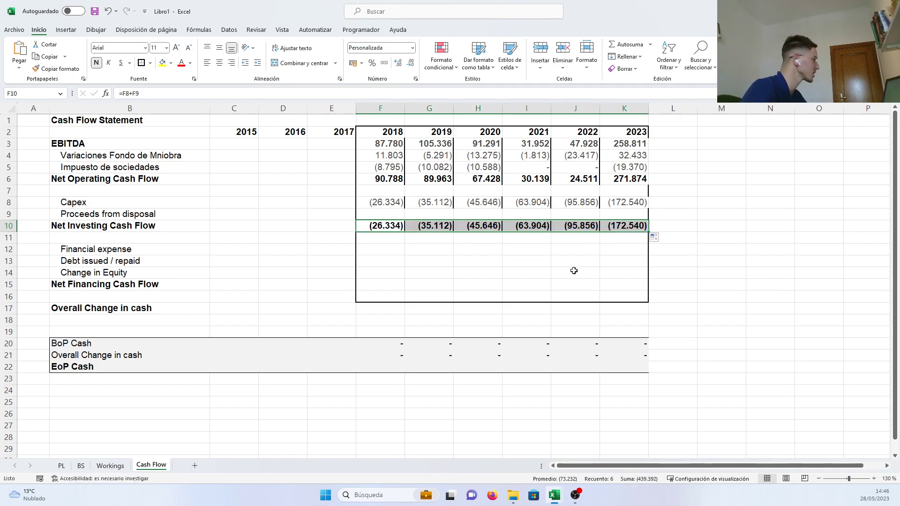
Step: Link the 2018 Financial expense in F12 of the Cash Flow sheet with =Workings!F56 and extend it through 2023
{"action": "left_click_drag", "start_coordinate": [163, 248], "coordinate": [398, 249]}
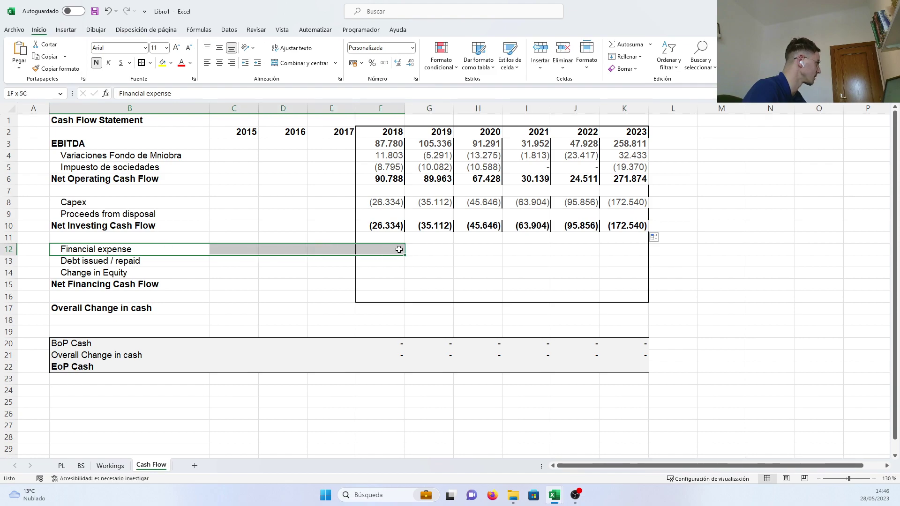
{"action": "left_click", "coordinate": [397, 249]}
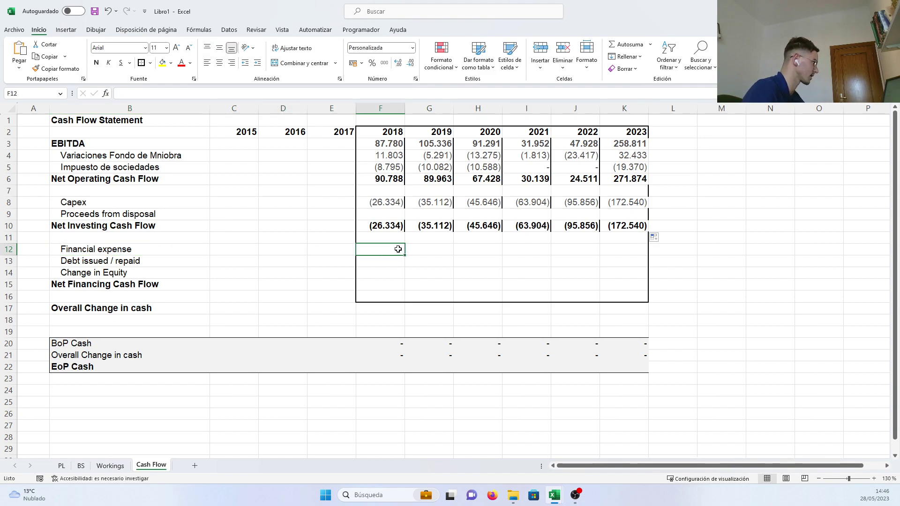
{"action": "type", "text": "="}
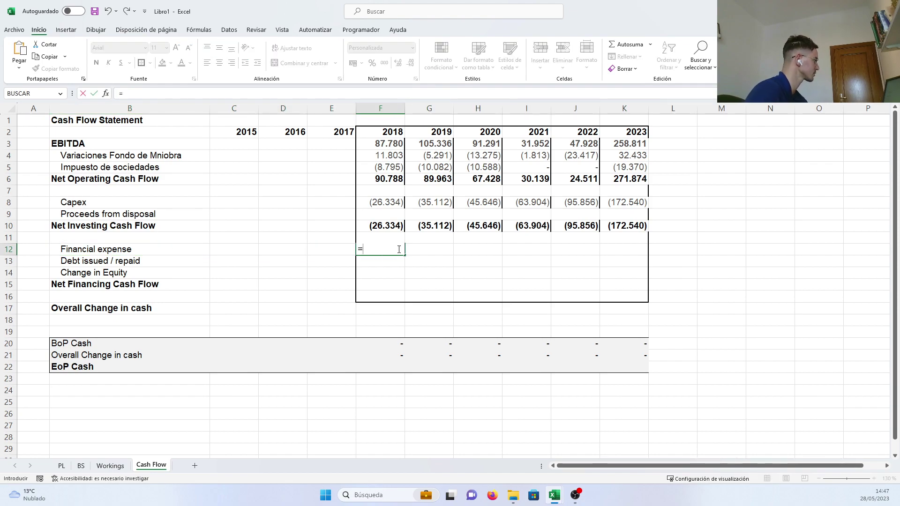
{"action": "left_click", "coordinate": [111, 466]}
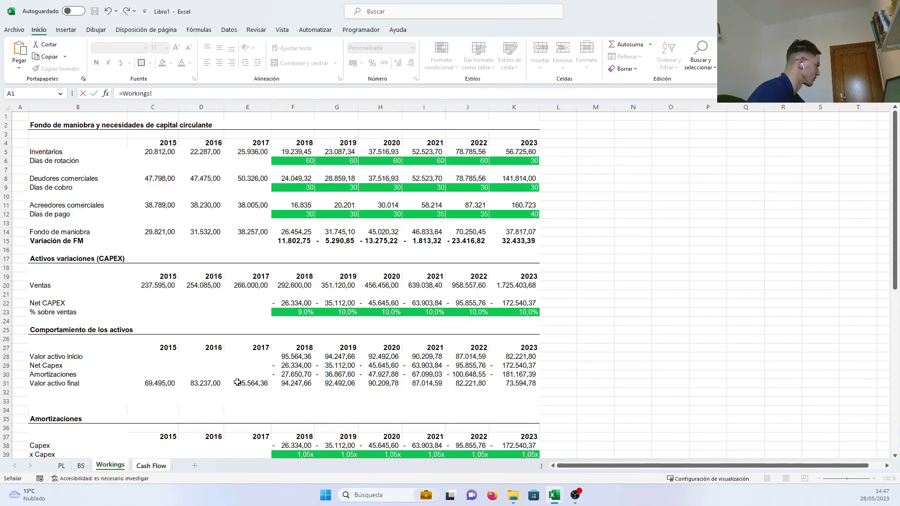
{"action": "scroll", "coordinate": [237, 380], "scroll_direction": "down", "scroll_amount": 2}
{"action": "scroll", "coordinate": [244, 378], "scroll_direction": "down", "scroll_amount": 5}
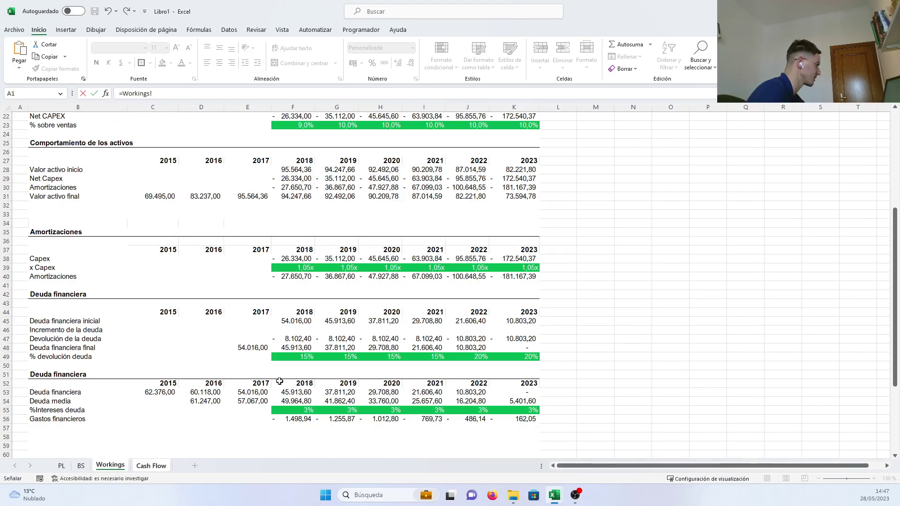
{"action": "left_click", "coordinate": [290, 419]}
{"action": "key", "text": "Return"}
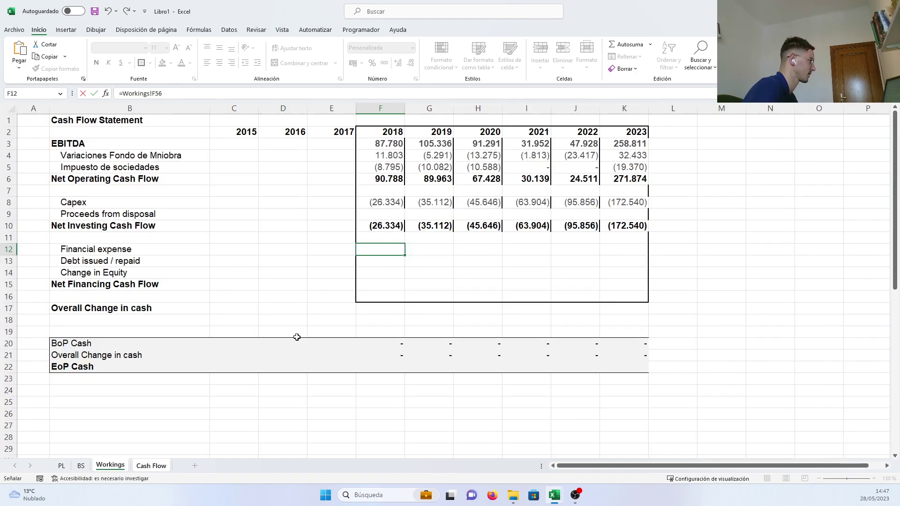
{"action": "left_click", "coordinate": [395, 244]}
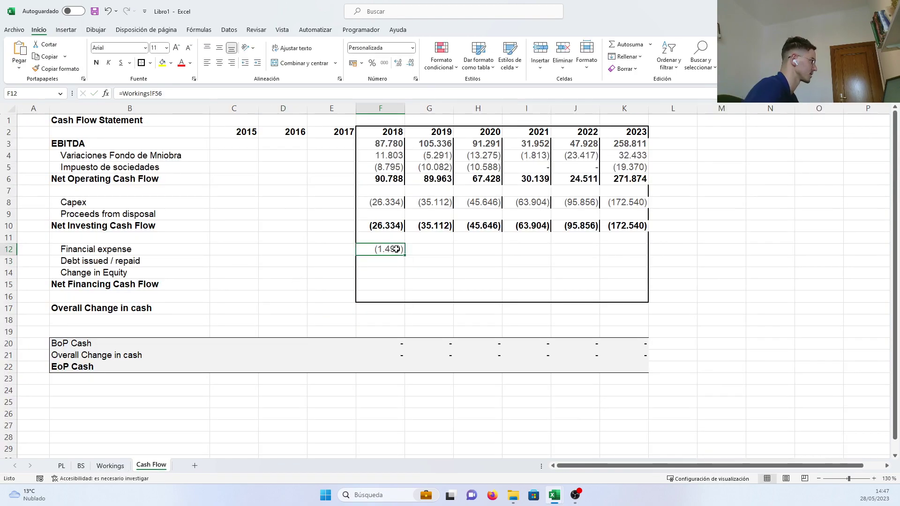
{"action": "left_click_drag", "start_coordinate": [406, 257], "coordinate": [633, 252]}
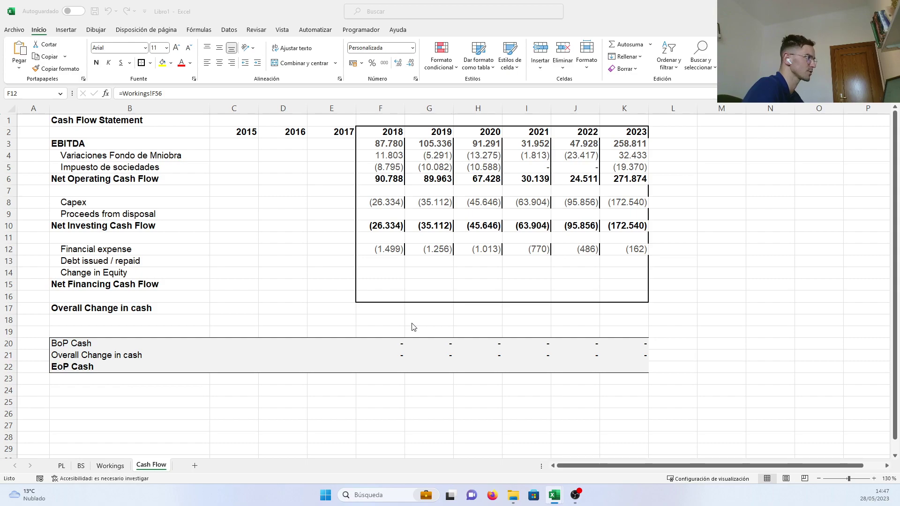
{"action": "left_click", "coordinate": [401, 259]}
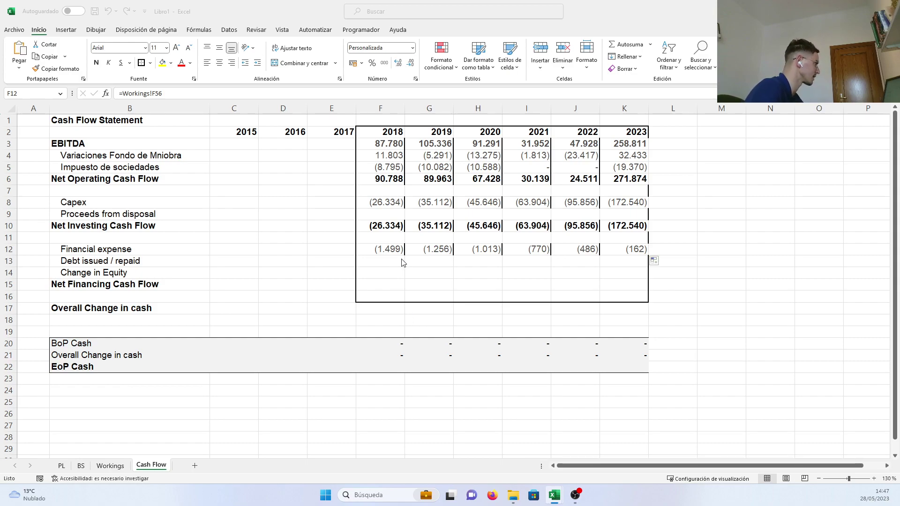
Step: Link the 2018 Debt issued / repaid in F13 of the Cash Flow sheet with =Workings!F47 and extend it through 2023
{"action": "left_click", "coordinate": [380, 261]}
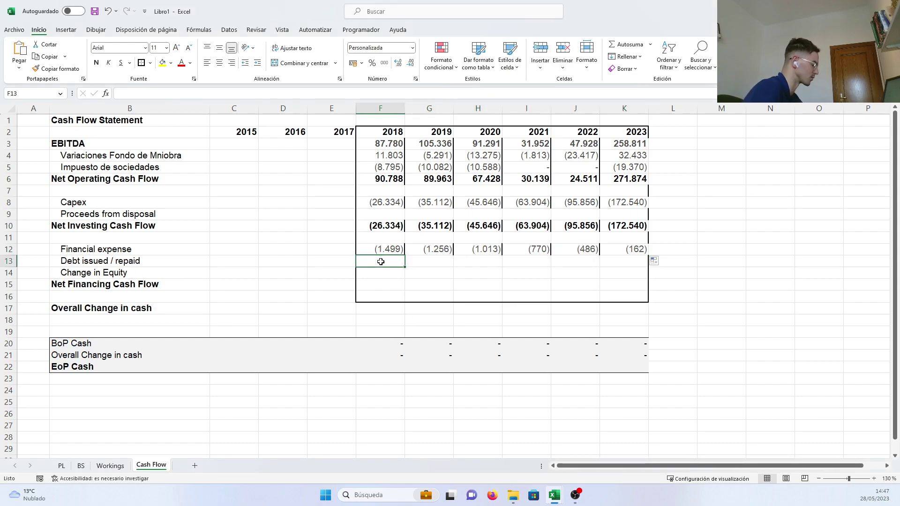
{"action": "type", "text": "="}
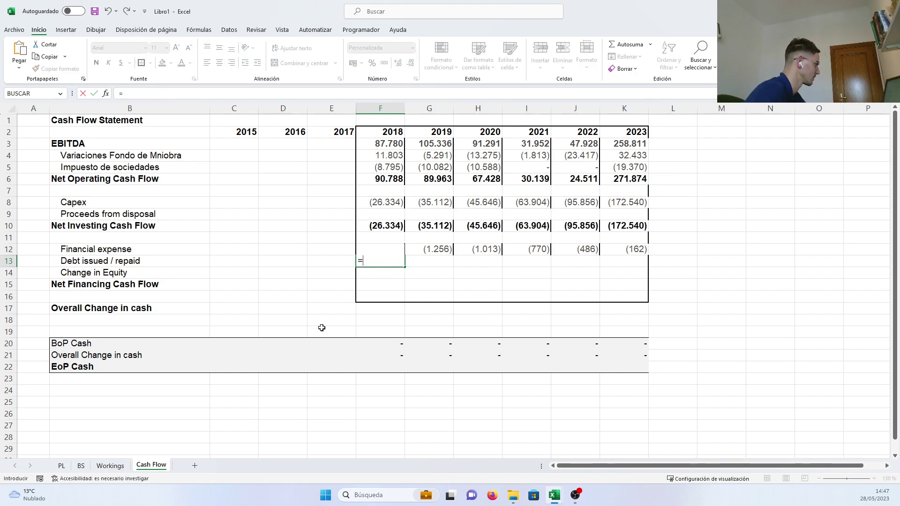
{"action": "left_click", "coordinate": [110, 466]}
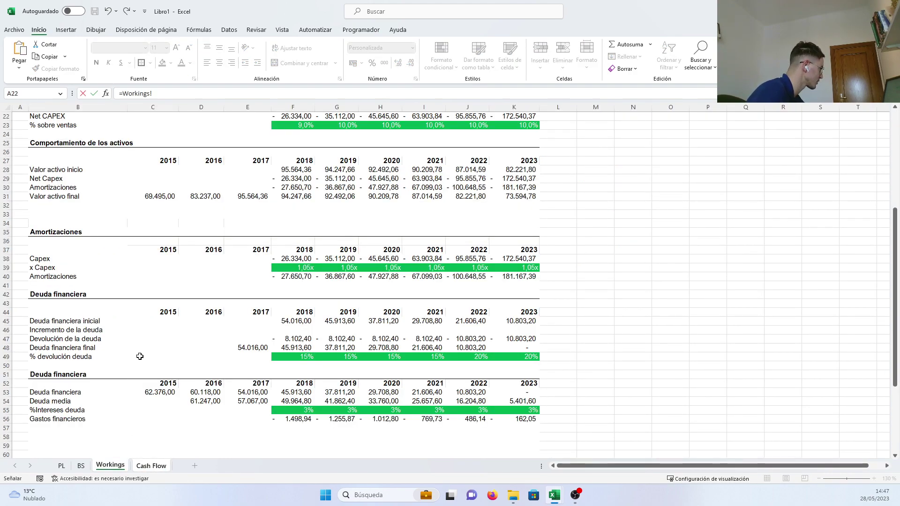
{"action": "left_click", "coordinate": [283, 339]}
{"action": "key", "text": "Return"}
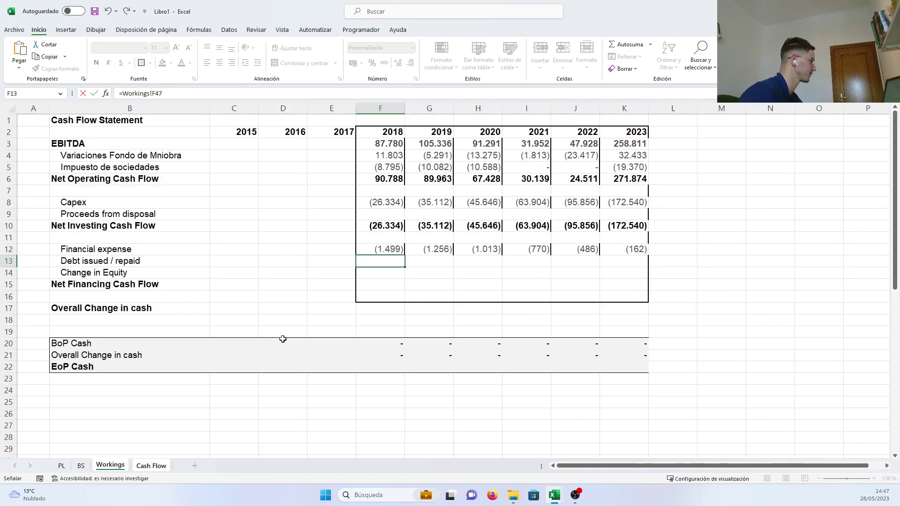
{"action": "left_click", "coordinate": [378, 263]}
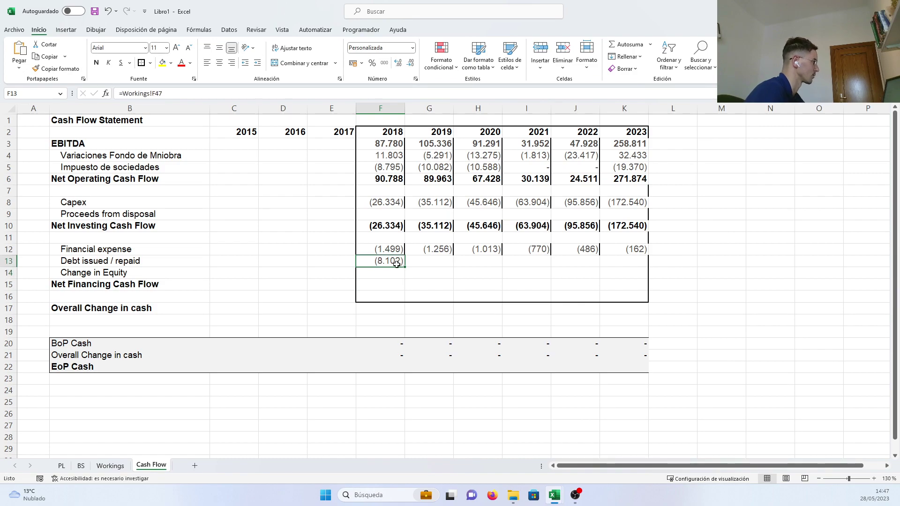
{"action": "left_click_drag", "start_coordinate": [404, 267], "coordinate": [633, 261]}
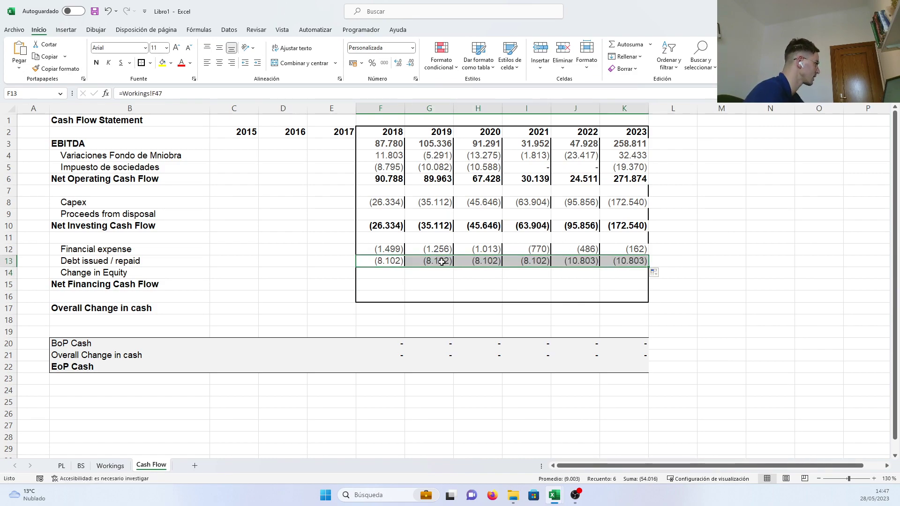
Step: Calculate the 2018 Net Financing Cash Flow in F15 with =F12+F13
{"action": "left_click", "coordinate": [216, 285]}
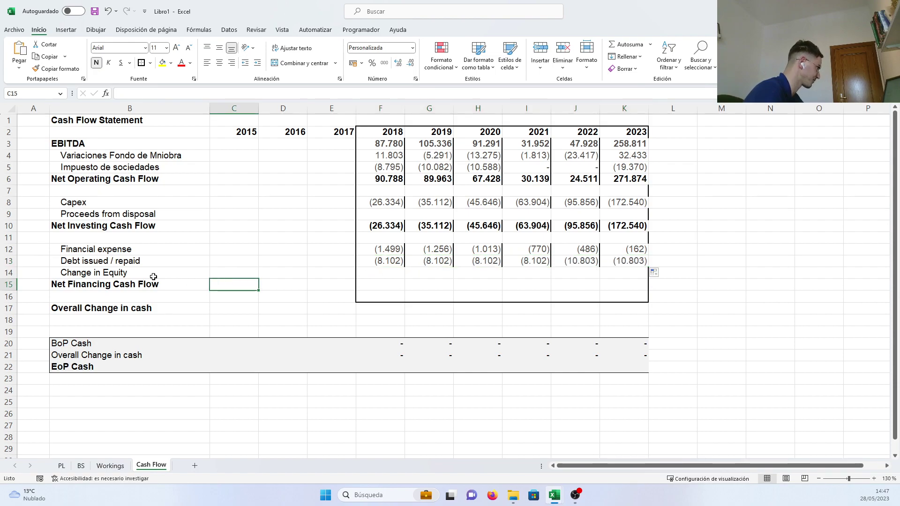
{"action": "left_click", "coordinate": [144, 274]}
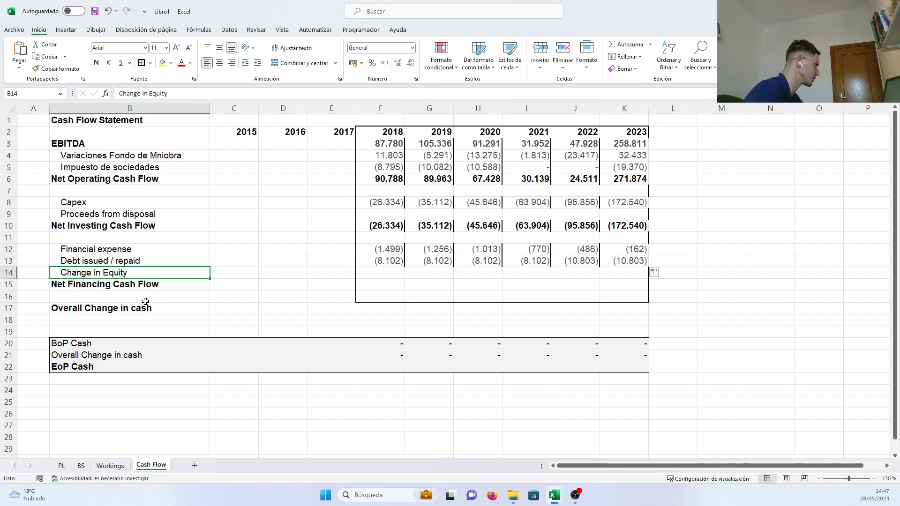
{"action": "left_click", "coordinate": [151, 289]}
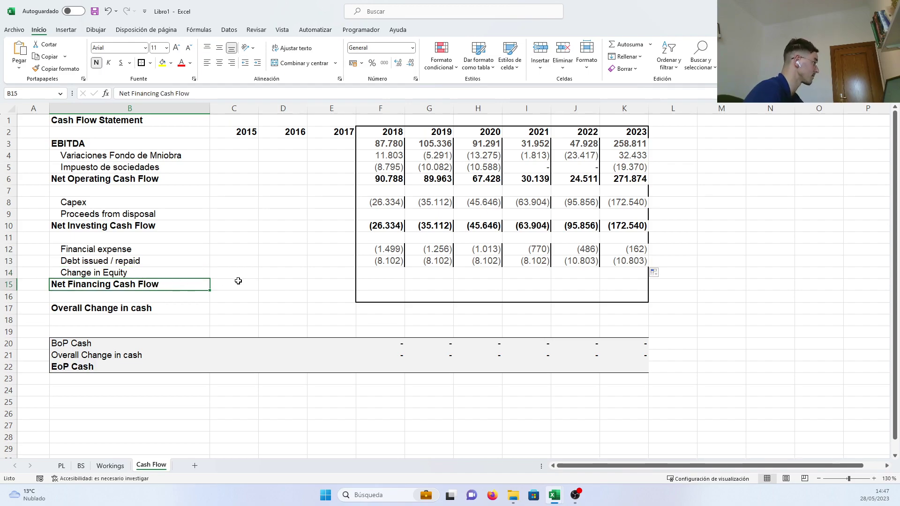
{"action": "left_click_drag", "start_coordinate": [237, 281], "coordinate": [394, 282]}
{"action": "left_click", "coordinate": [391, 282]}
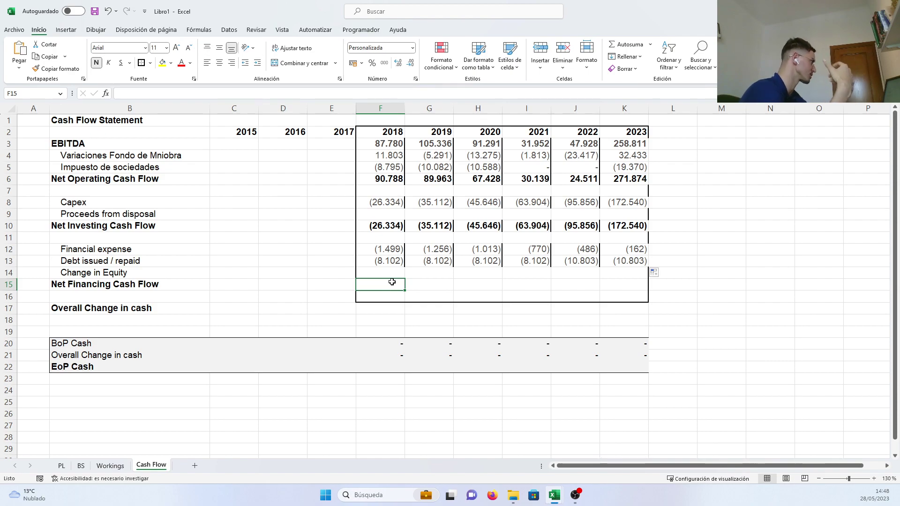
{"action": "type", "text": "="}
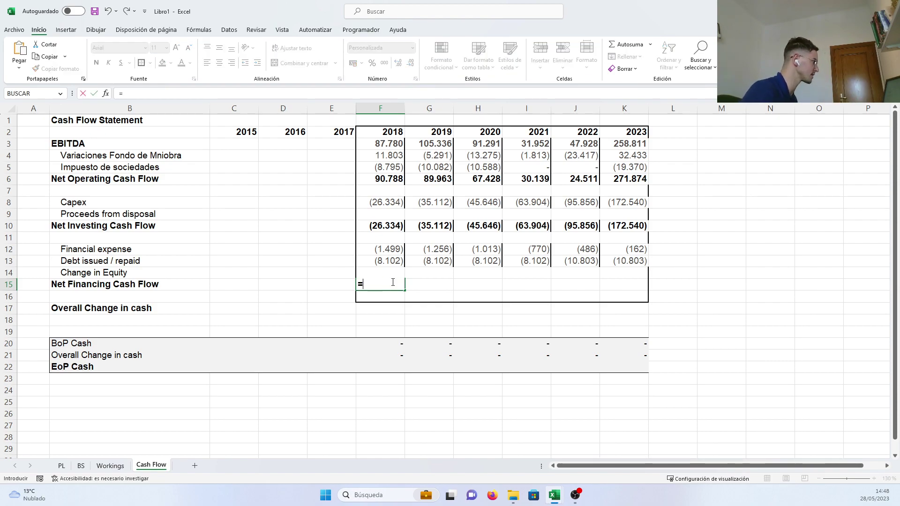
{"action": "left_click", "coordinate": [393, 249]}
{"action": "type", "text": "+"}
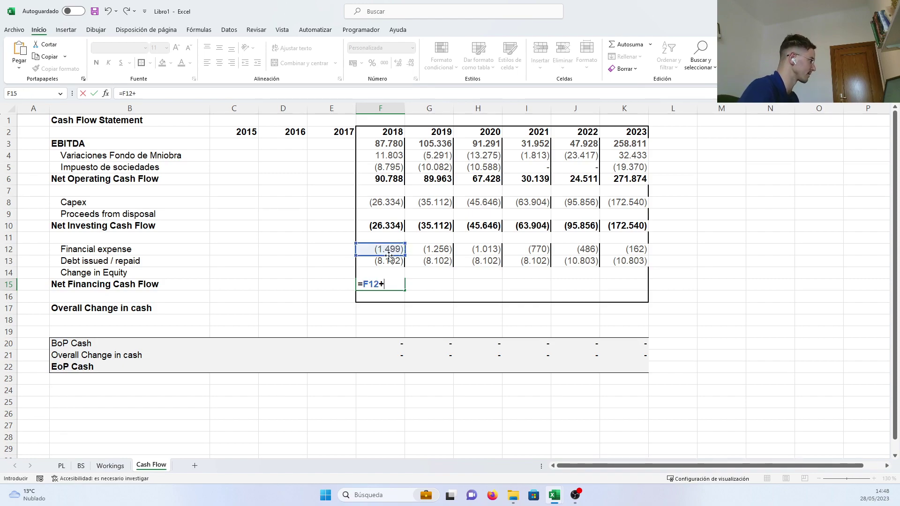
{"action": "left_click", "coordinate": [392, 260]}
{"action": "key", "text": "Return"}
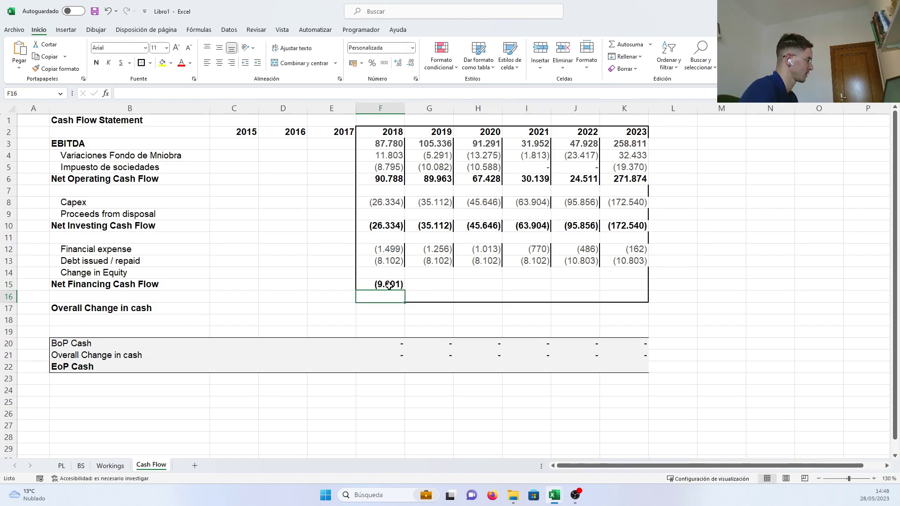
Step: Add Change in Equity to the 2018 Net Financing Cash Flow, making it =F12+F13+F14, and extend the formula through 2023
{"action": "double_click", "coordinate": [392, 284]}
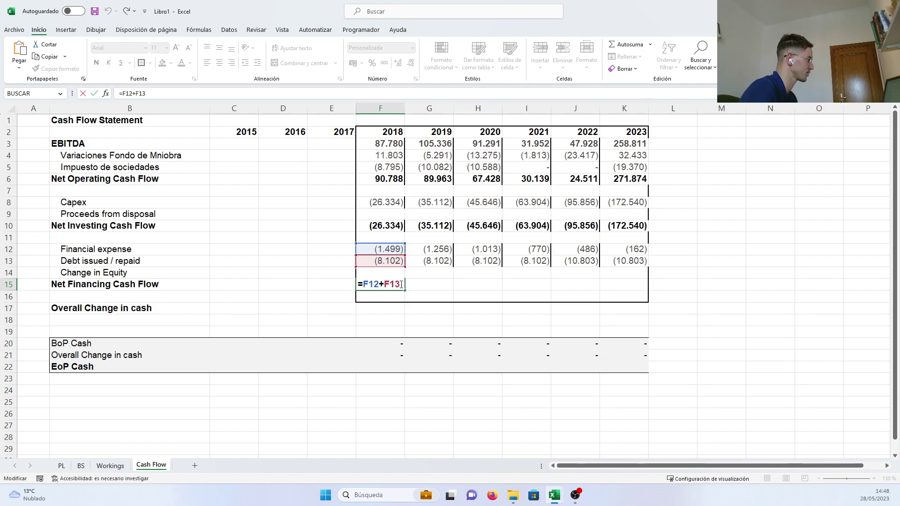
{"action": "type", "text": "+"}
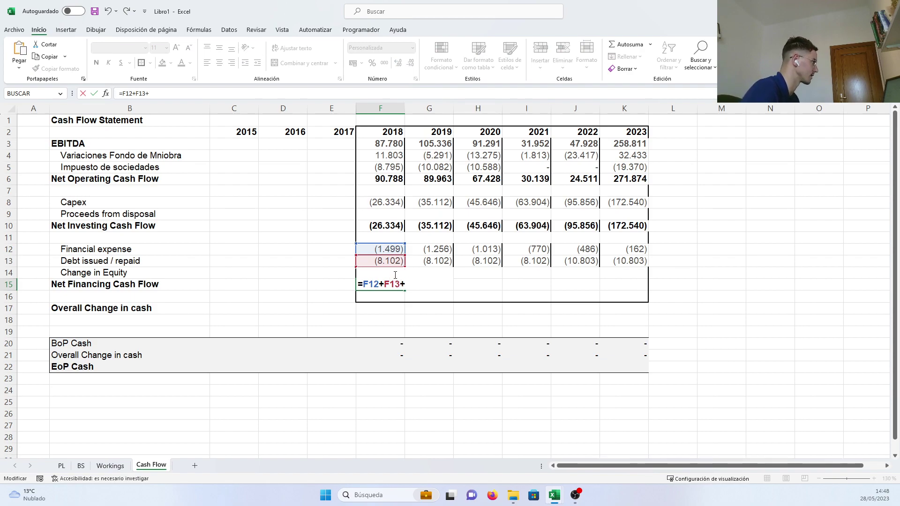
{"action": "type", "text": "F14"}
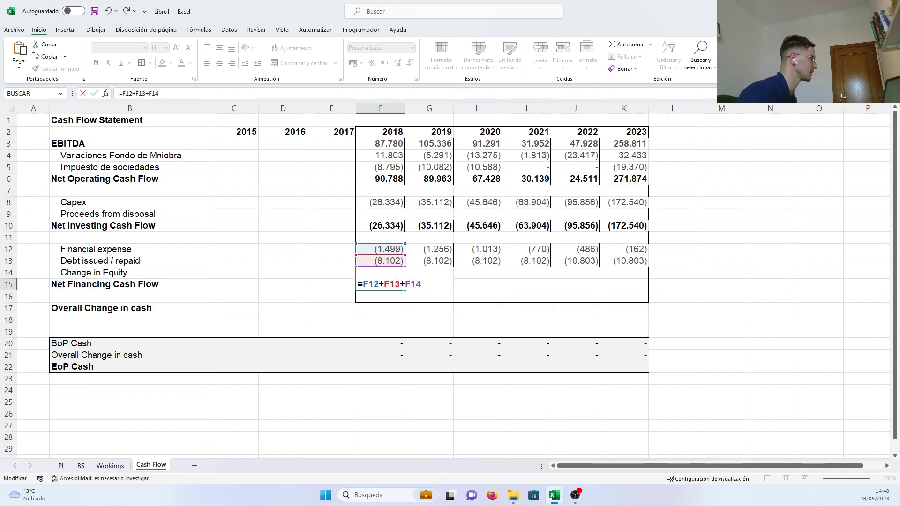
{"action": "key", "text": "Return"}
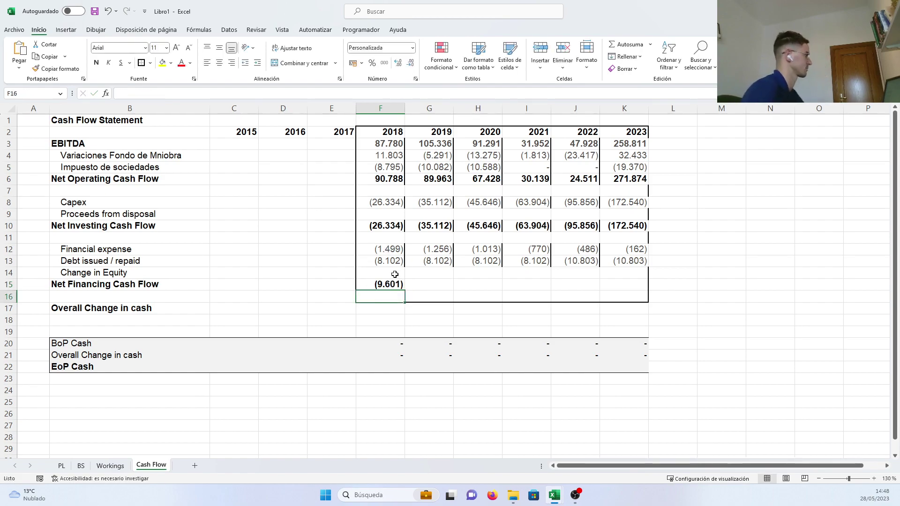
{"action": "left_click", "coordinate": [394, 286]}
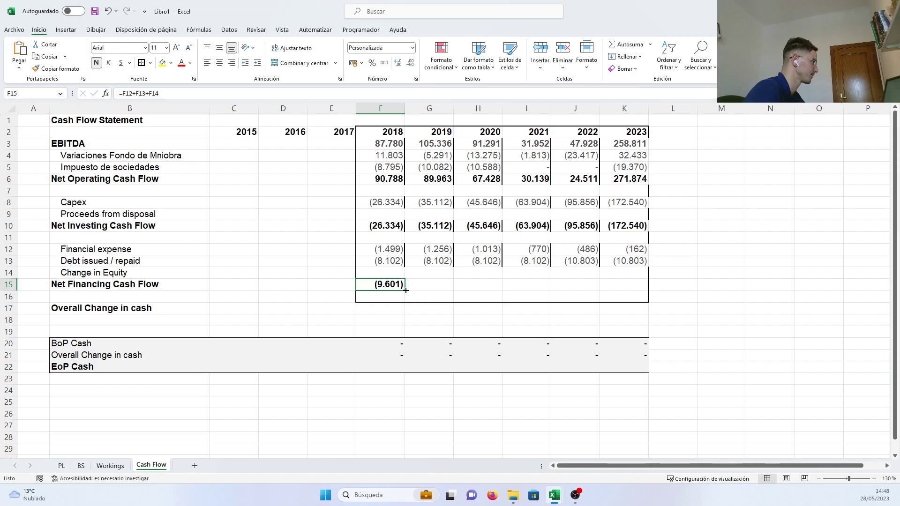
{"action": "left_click_drag", "start_coordinate": [405, 287], "coordinate": [637, 288]}
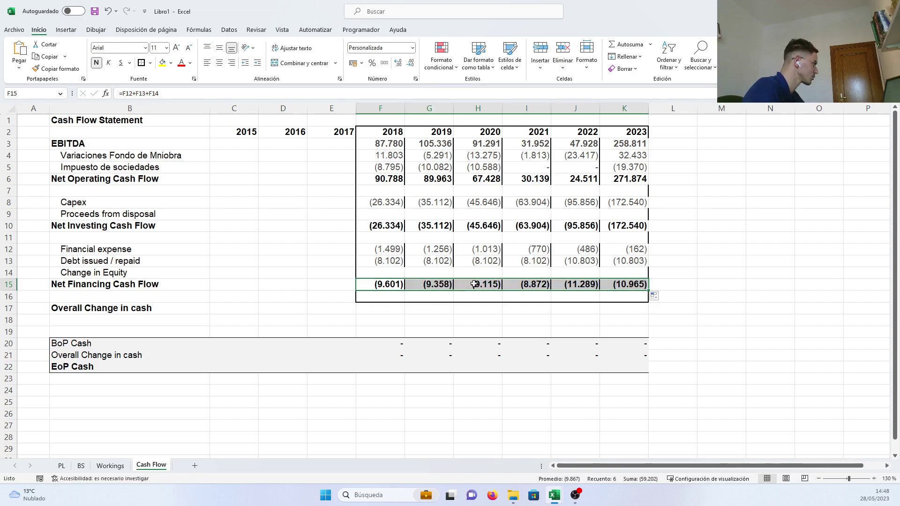
Step: Calculate the 2018 Overall Change in cash in F17 with =F6+F10+F15 and extend the formula through 2023
{"action": "left_click_drag", "start_coordinate": [249, 307], "coordinate": [378, 309]}
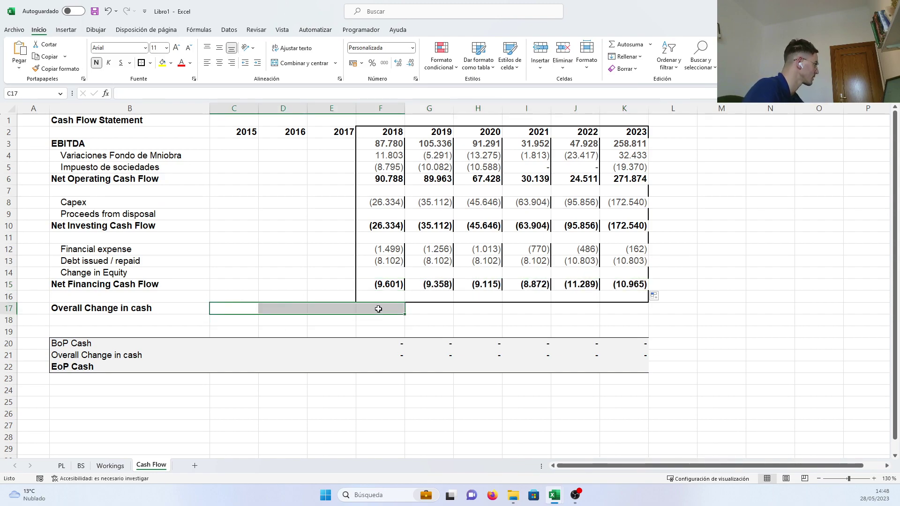
{"action": "left_click", "coordinate": [377, 309]}
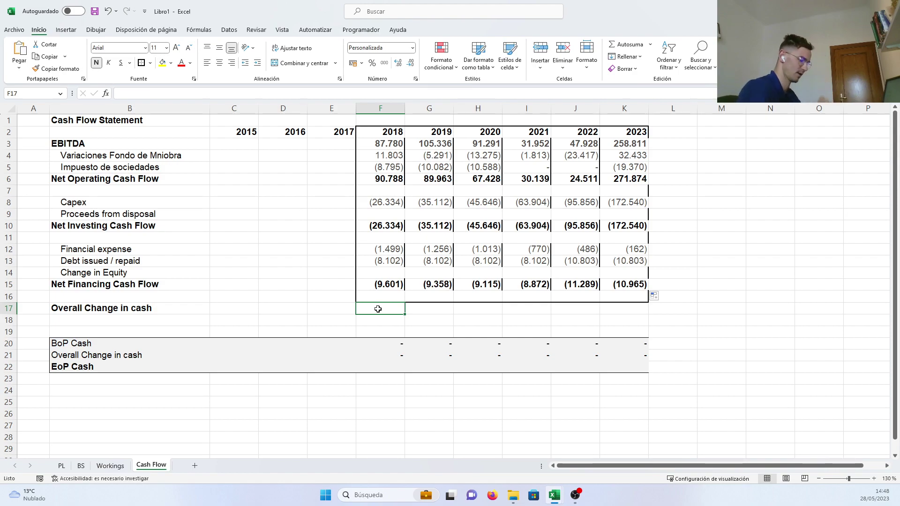
{"action": "type", "text": "="}
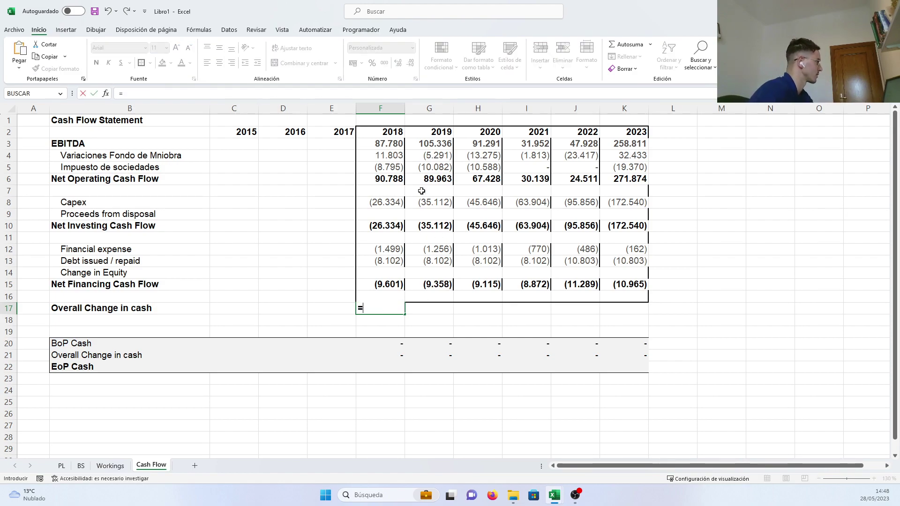
{"action": "left_click", "coordinate": [377, 183]}
{"action": "type", "text": "+"}
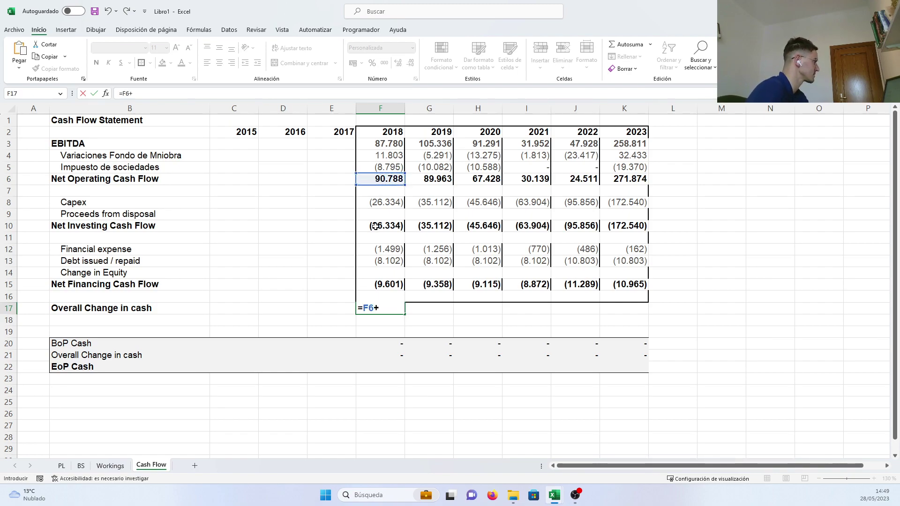
{"action": "left_click", "coordinate": [375, 227]}
{"action": "type", "text": "+"}
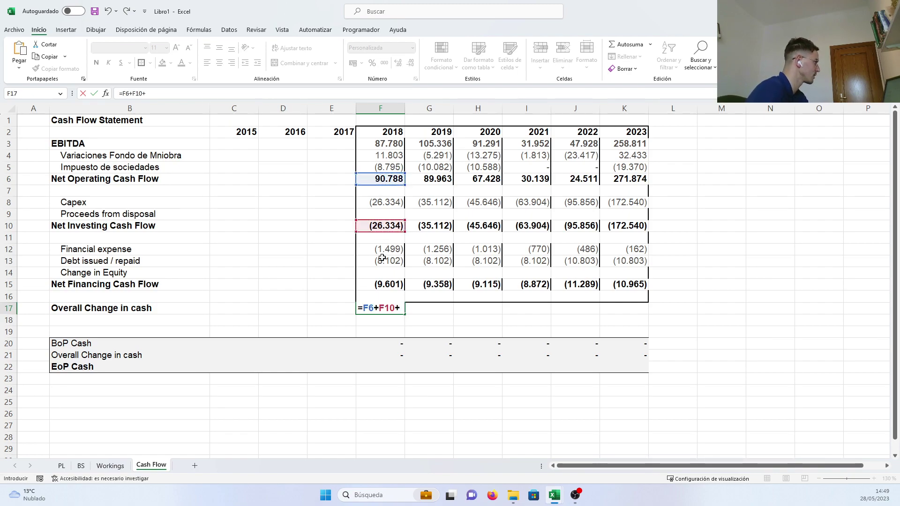
{"action": "left_click", "coordinate": [389, 288]}
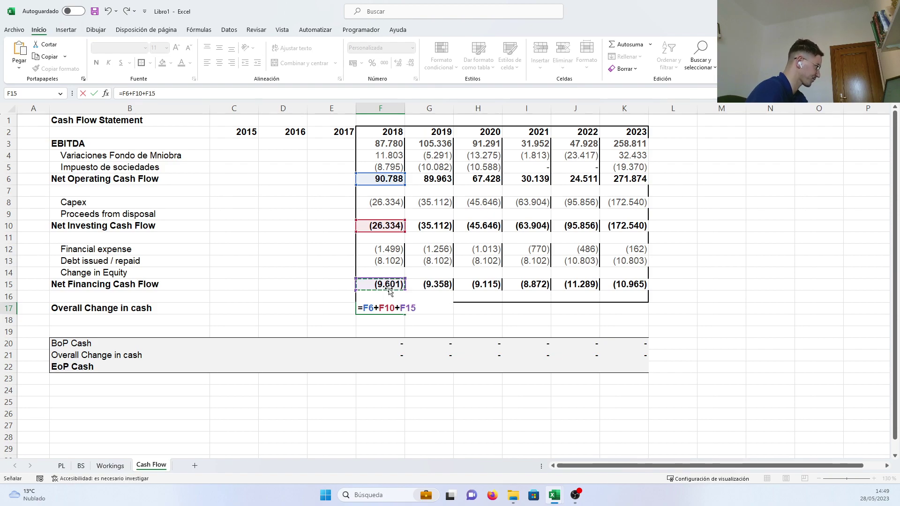
{"action": "key", "text": "Return"}
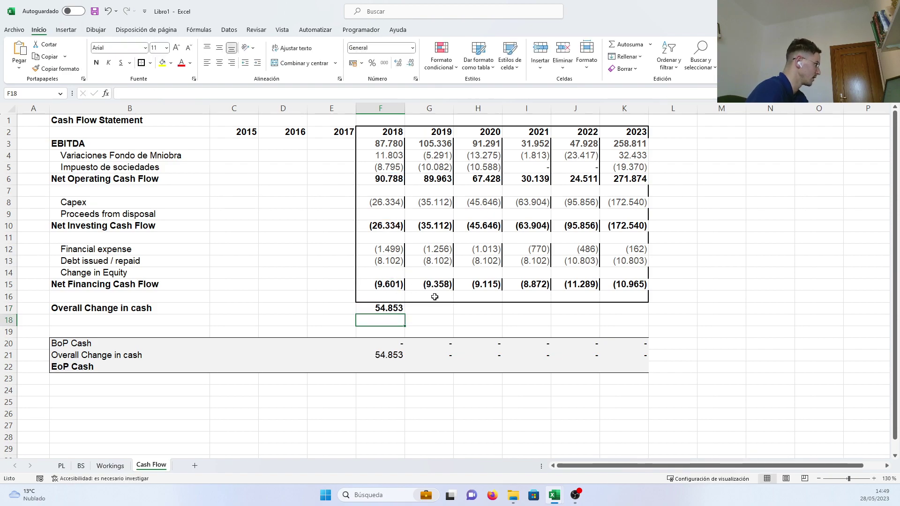
{"action": "left_click", "coordinate": [395, 308]}
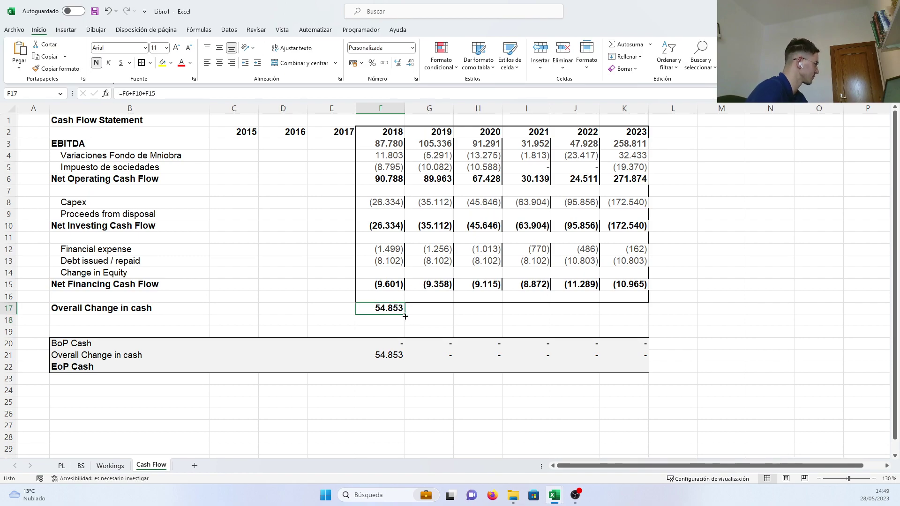
{"action": "left_click_drag", "start_coordinate": [405, 316], "coordinate": [650, 313]}
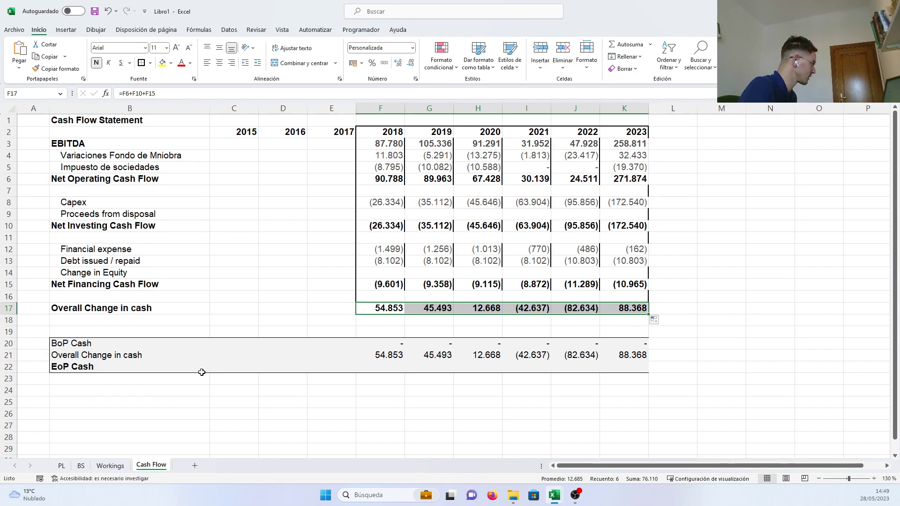
Step: Link the 2017 EoP Cash in E22 of the Cash Flow sheet to the 2017 balance sheet cash with =BS!E12
{"action": "left_click", "coordinate": [64, 371]}
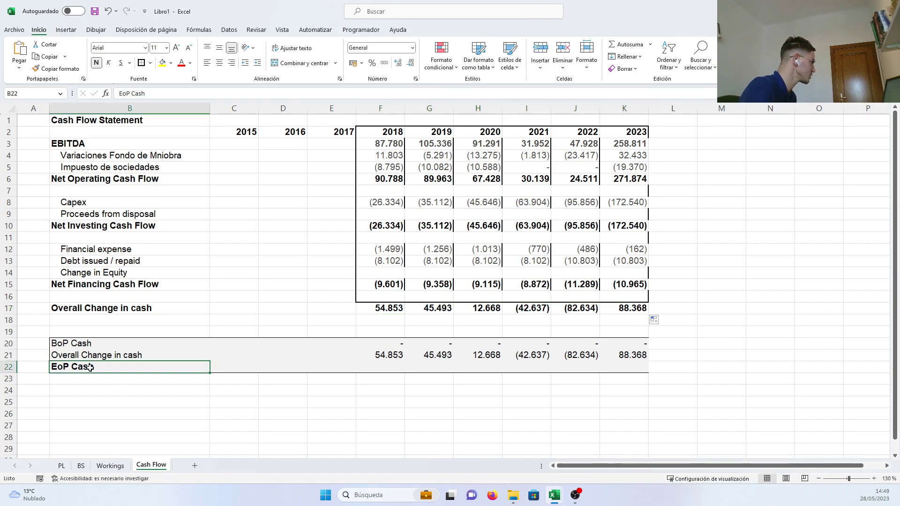
{"action": "left_click", "coordinate": [346, 366]}
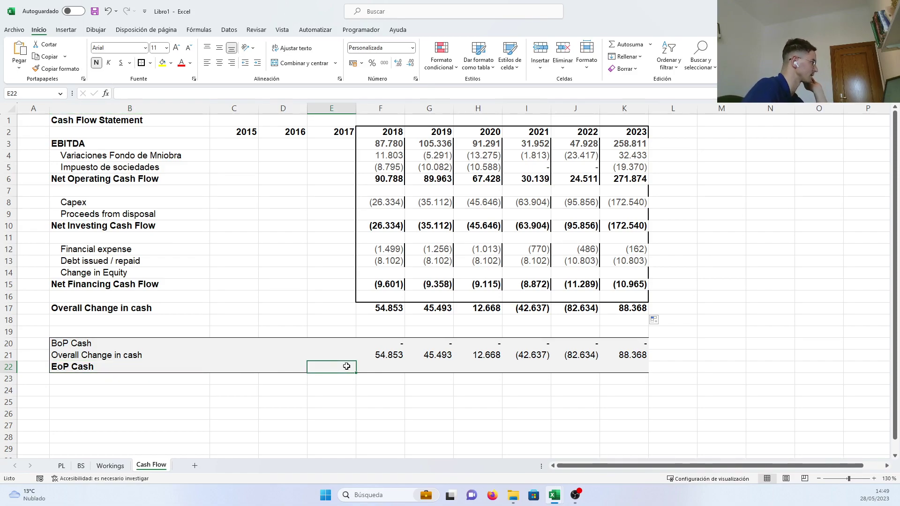
{"action": "type", "text": "="}
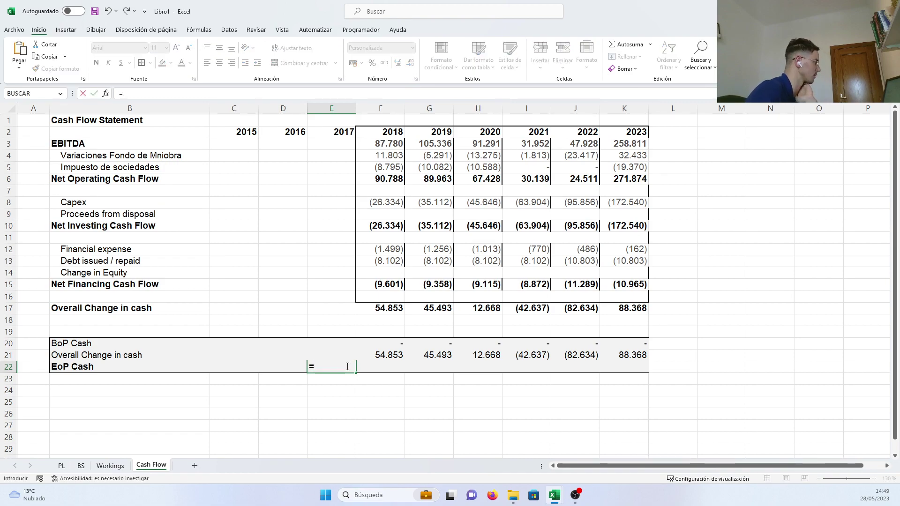
{"action": "left_click", "coordinate": [86, 467]}
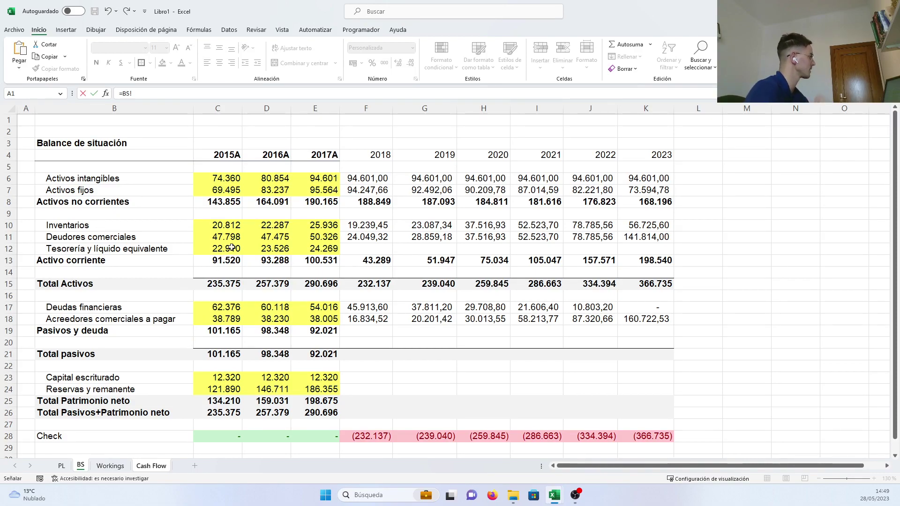
{"action": "left_click", "coordinate": [328, 249]}
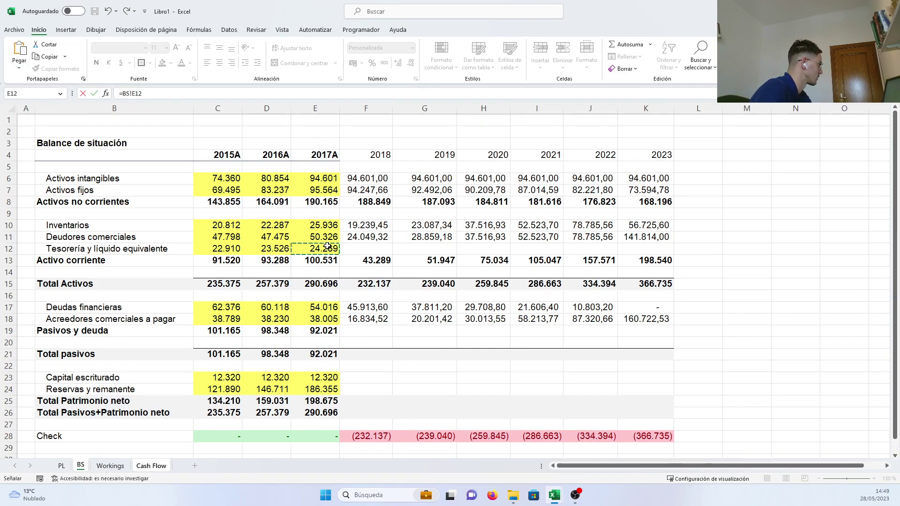
{"action": "key", "text": "Return"}
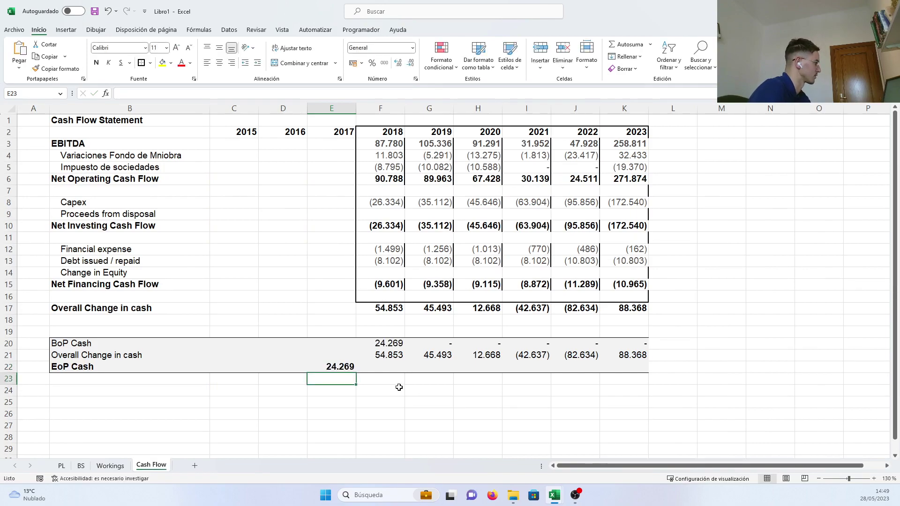
Step: Calculate the 2018 EoP Cash in F22 with =F20+F21 and extend the formula through 2023
{"action": "left_click", "coordinate": [391, 360]}
{"action": "left_click", "coordinate": [389, 365]}
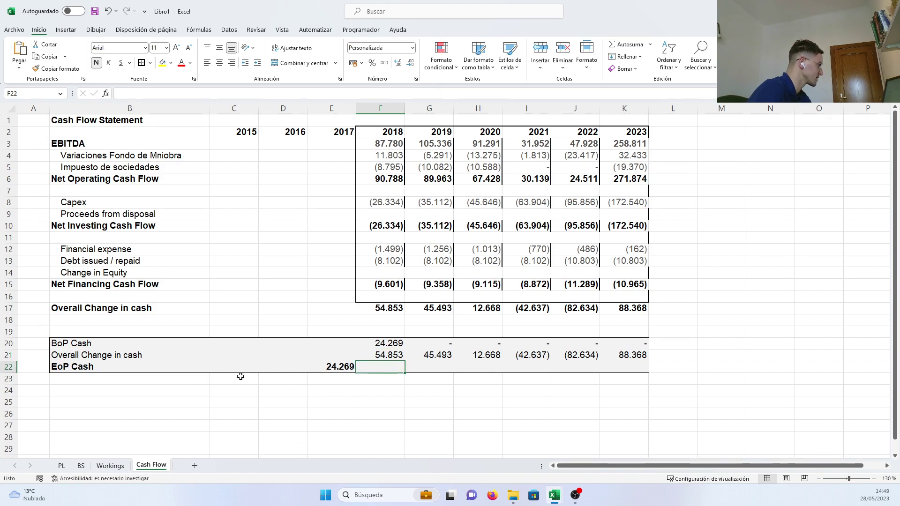
{"action": "type", "text": "="}
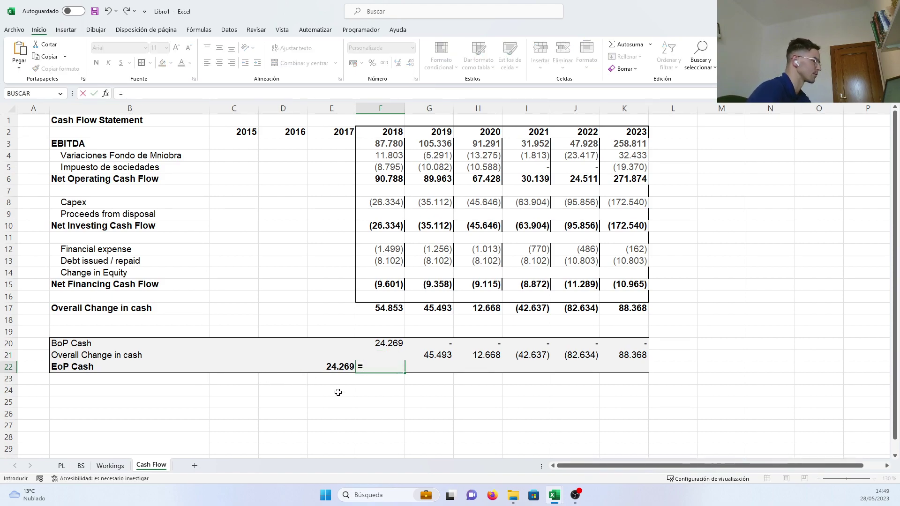
{"action": "left_click", "coordinate": [393, 344]}
{"action": "type", "text": "+"}
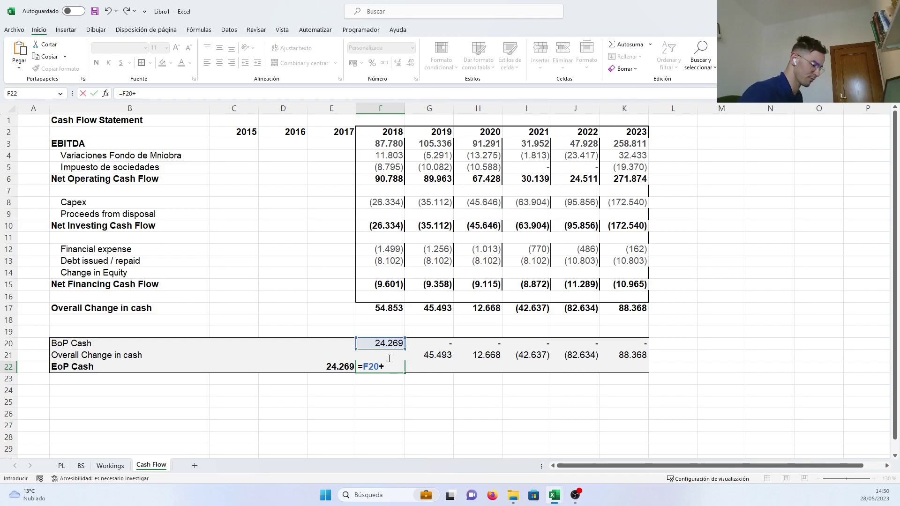
{"action": "type", "text": "F21"}
{"action": "key", "text": "Return"}
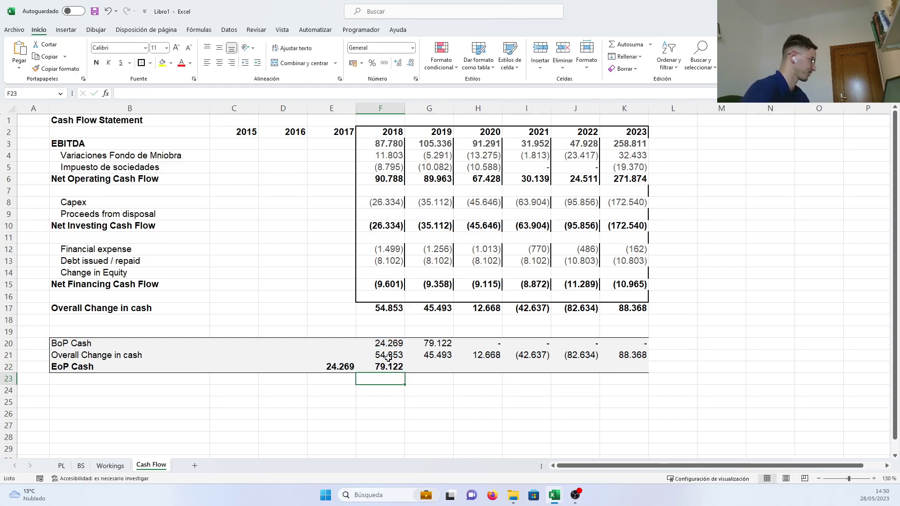
{"action": "left_click", "coordinate": [390, 369]}
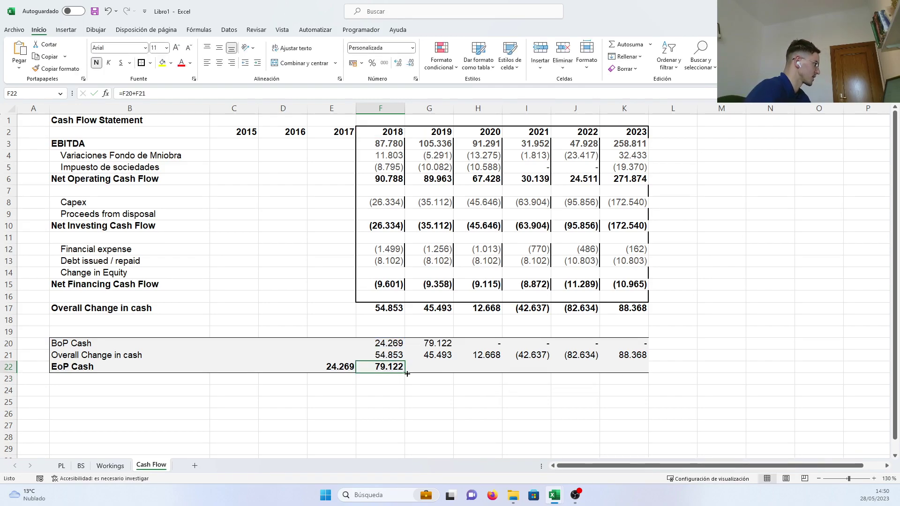
{"action": "left_click_drag", "start_coordinate": [406, 373], "coordinate": [628, 374]}
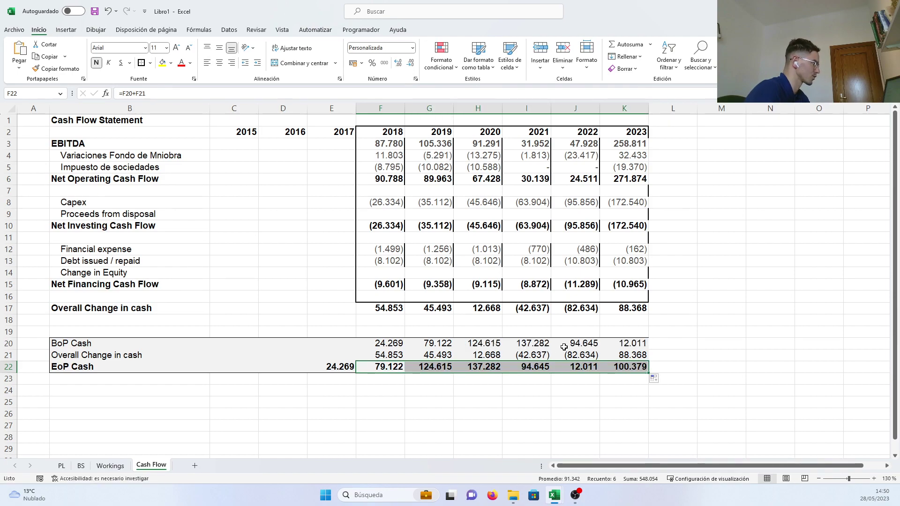
{"action": "left_click", "coordinate": [612, 411]}
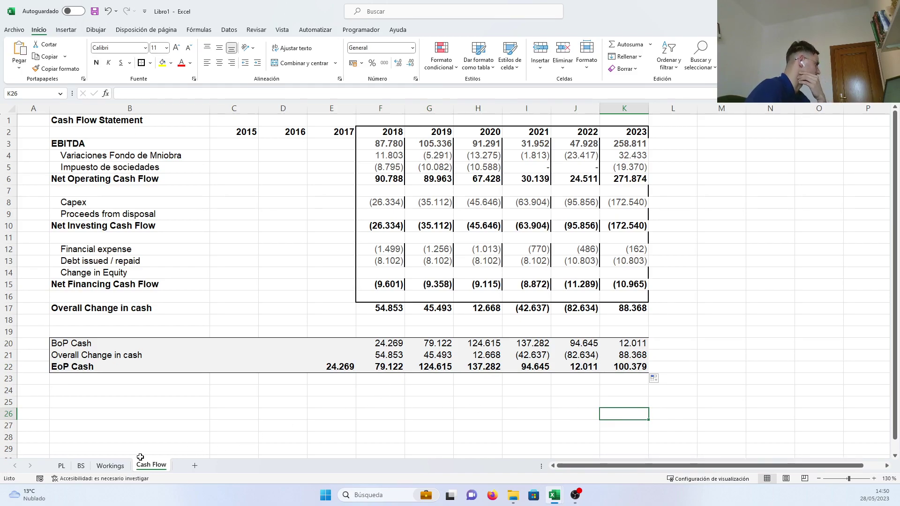
Step: Link the 2018 Tesorería y líquido equivalente in F12 of the BS sheet with ='Cash Flow'!F22 and extend the formula through 2023
{"action": "left_click", "coordinate": [78, 467]}
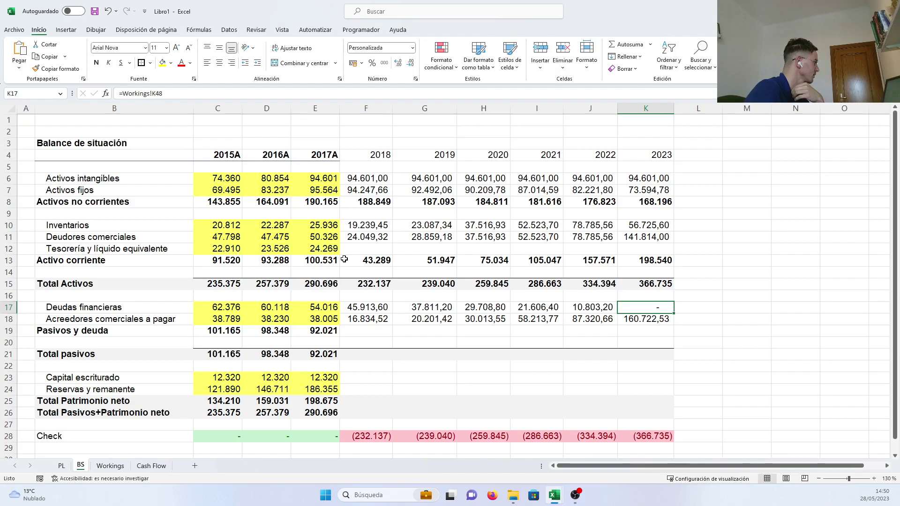
{"action": "left_click", "coordinate": [361, 249]}
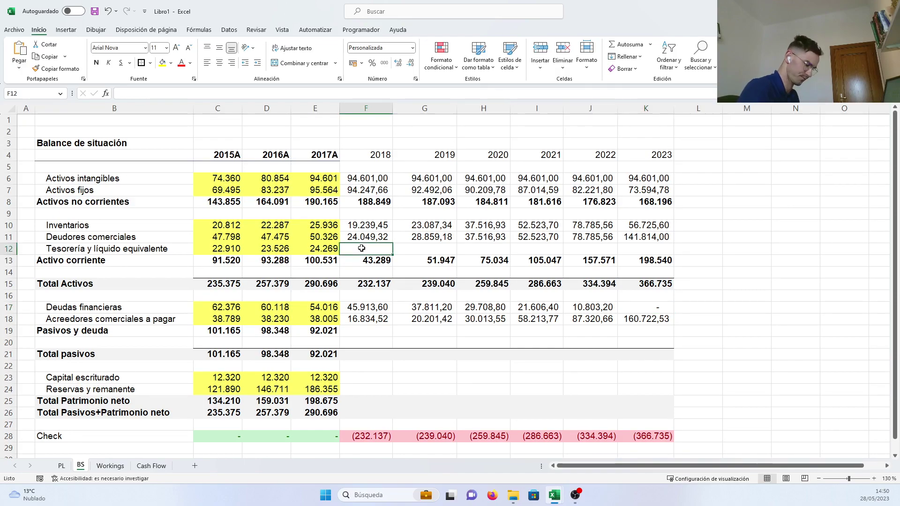
{"action": "type", "text": "="}
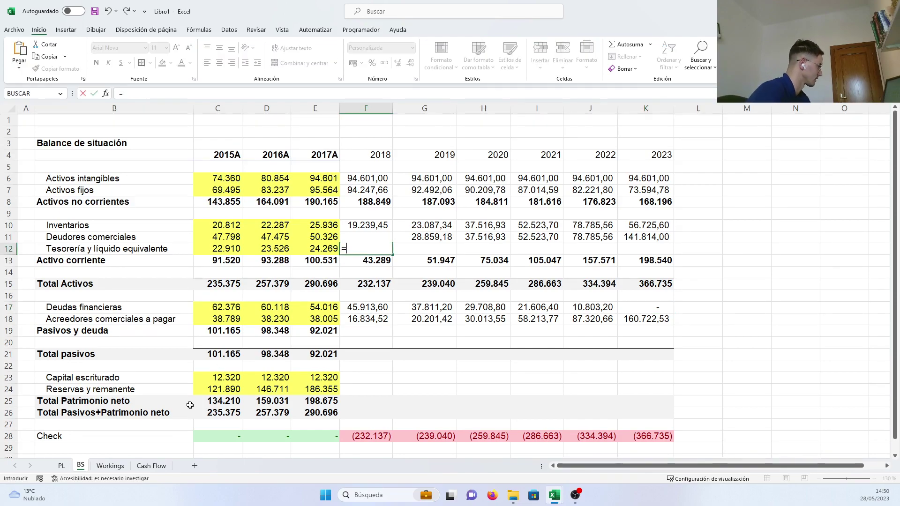
{"action": "left_click", "coordinate": [147, 466]}
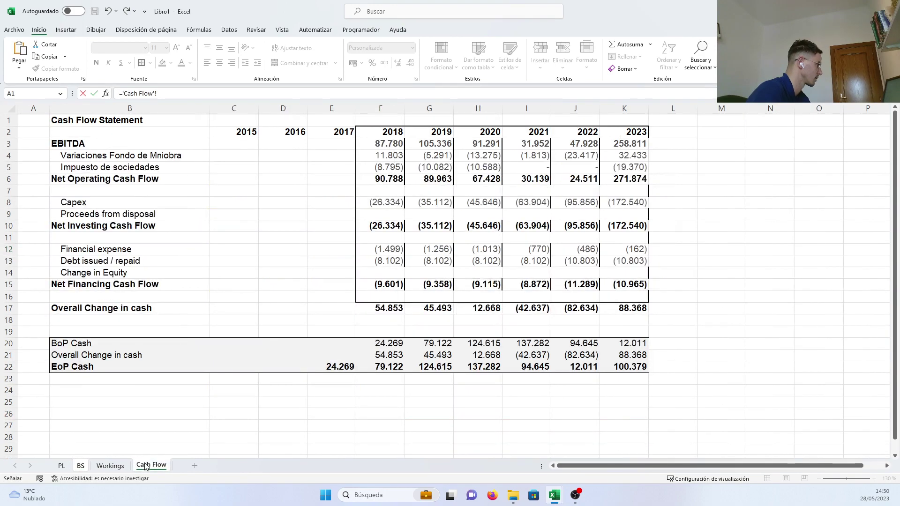
{"action": "left_click", "coordinate": [394, 367]}
{"action": "key", "text": "Return"}
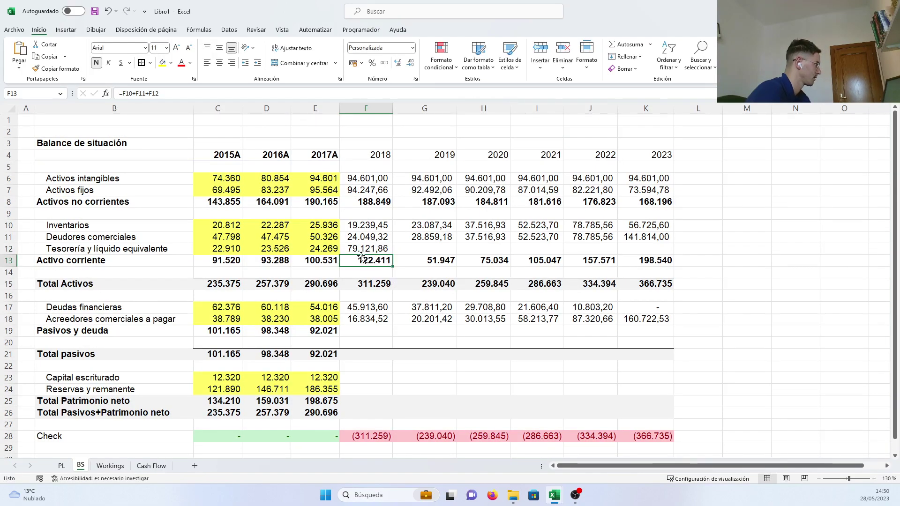
{"action": "left_click", "coordinate": [369, 249]}
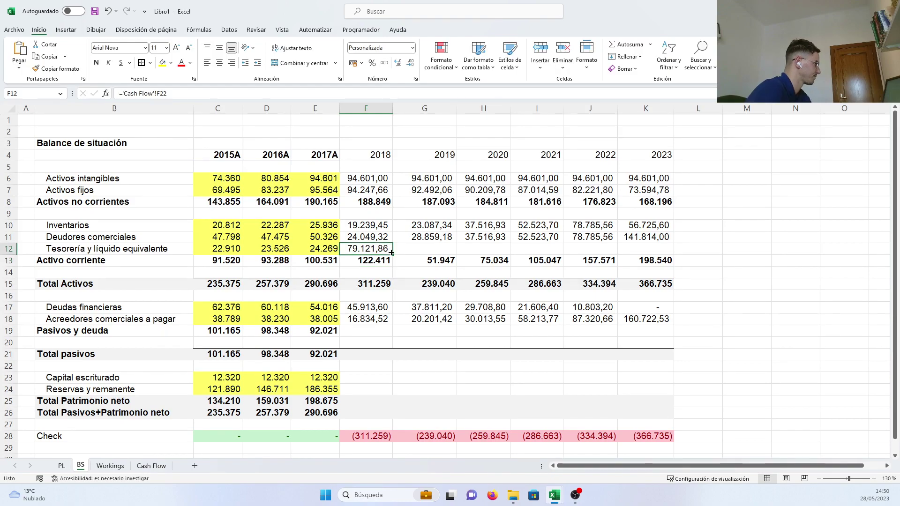
{"action": "left_click_drag", "start_coordinate": [393, 255], "coordinate": [650, 251]}
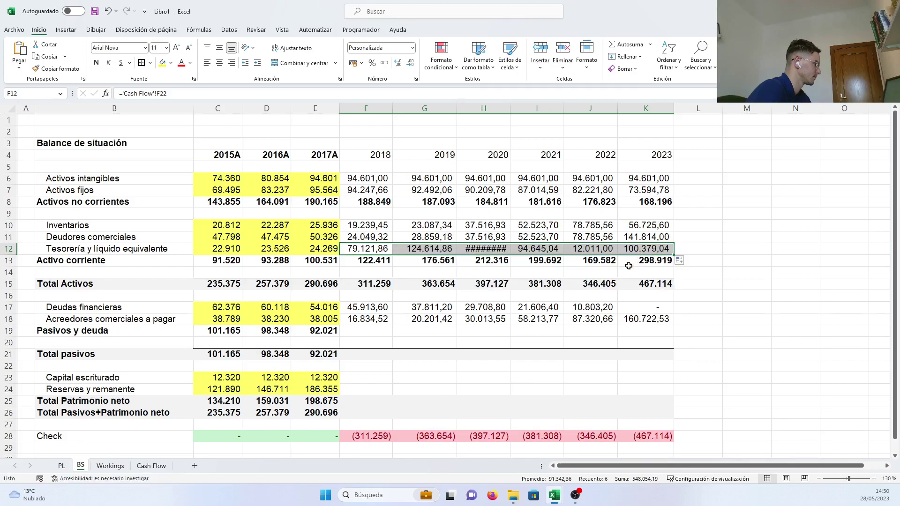
Step: Calculate the 2018 Pasivos y deuda in F19 of the balance sheet with =F17+F18 and extend the formula through 2023
{"action": "scroll", "coordinate": [624, 271], "scroll_direction": "down", "scroll_amount": 1}
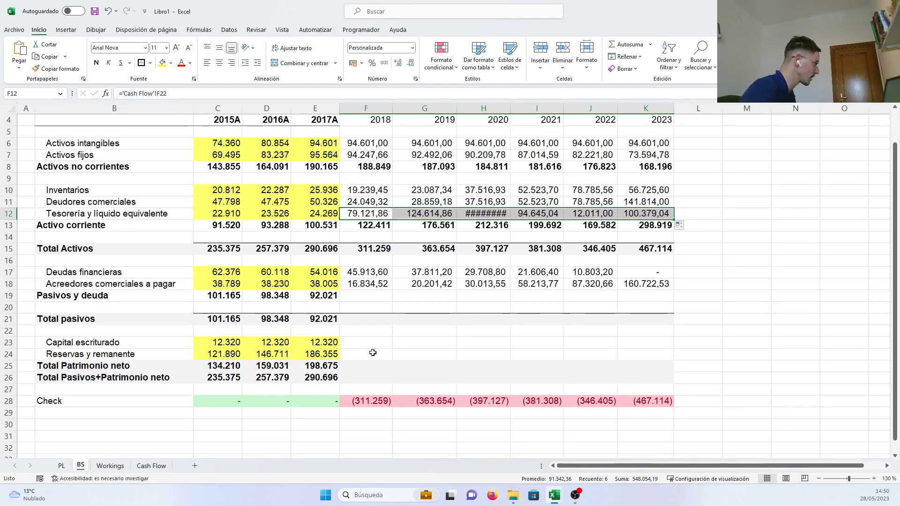
{"action": "left_click_drag", "start_coordinate": [125, 346], "coordinate": [459, 327]}
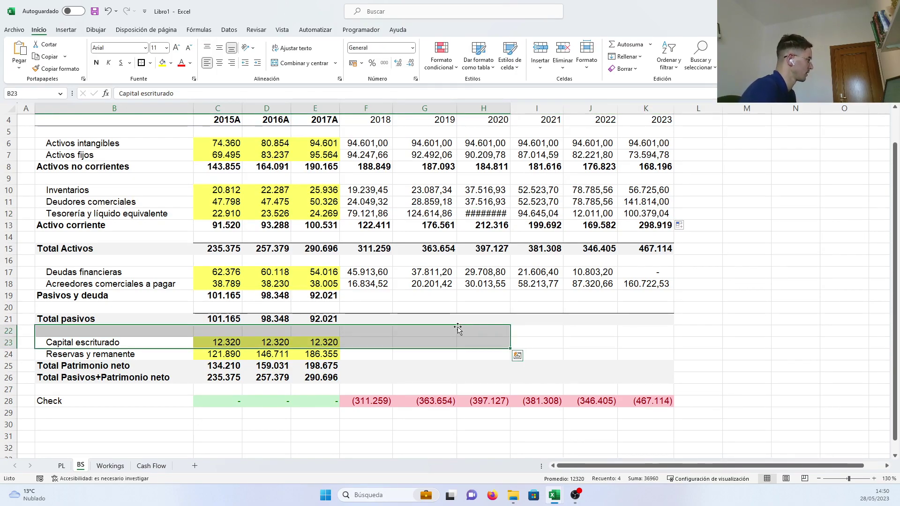
{"action": "left_click", "coordinate": [362, 296]}
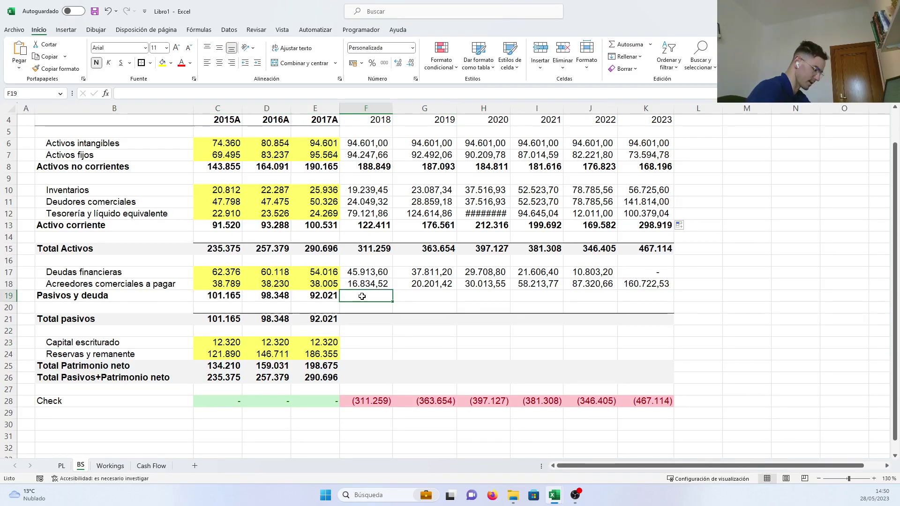
{"action": "type", "text": "="}
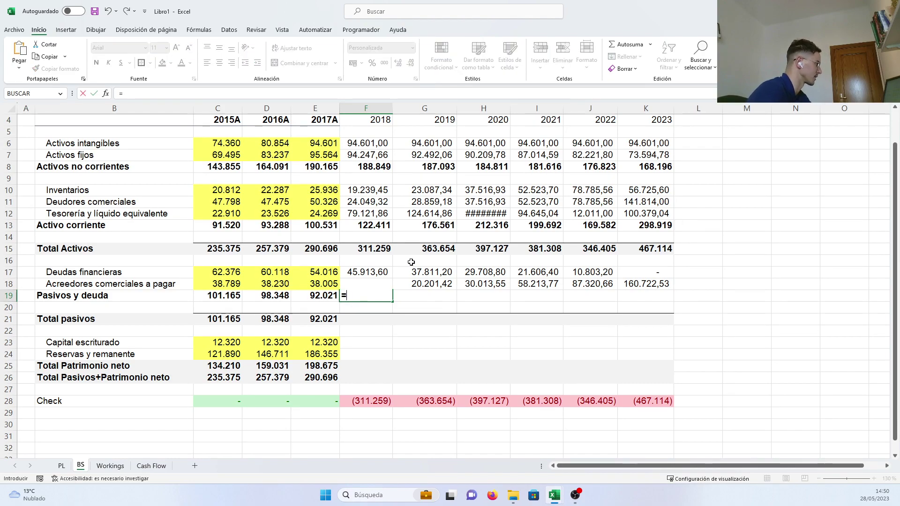
{"action": "left_click", "coordinate": [371, 273]}
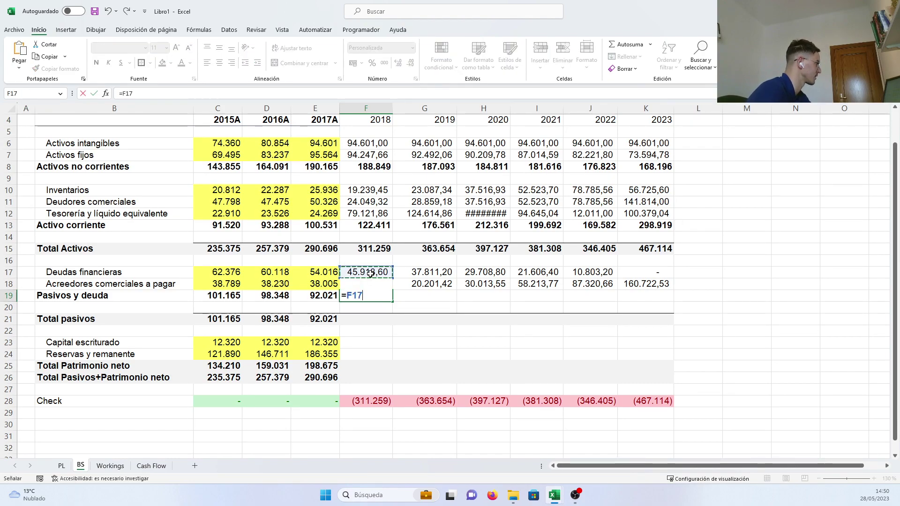
{"action": "type", "text": "+"}
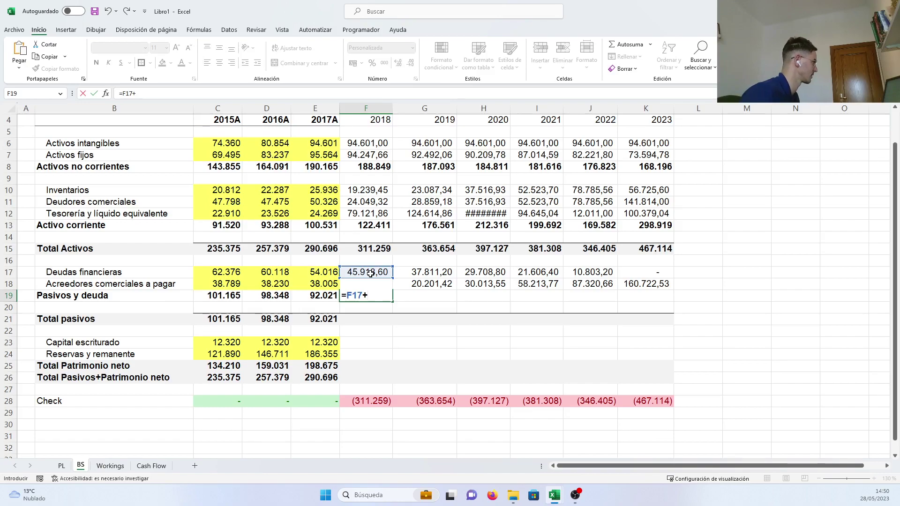
{"action": "type", "text": "F18"}
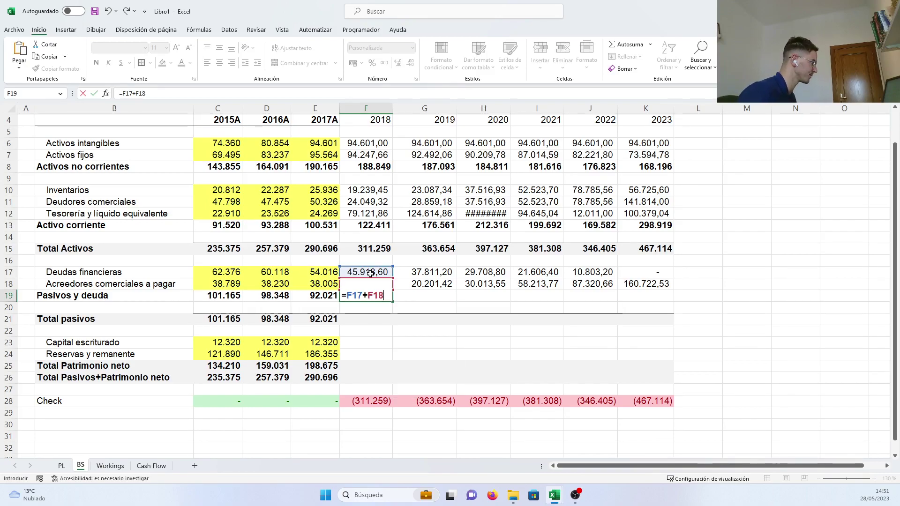
{"action": "key", "text": "Return"}
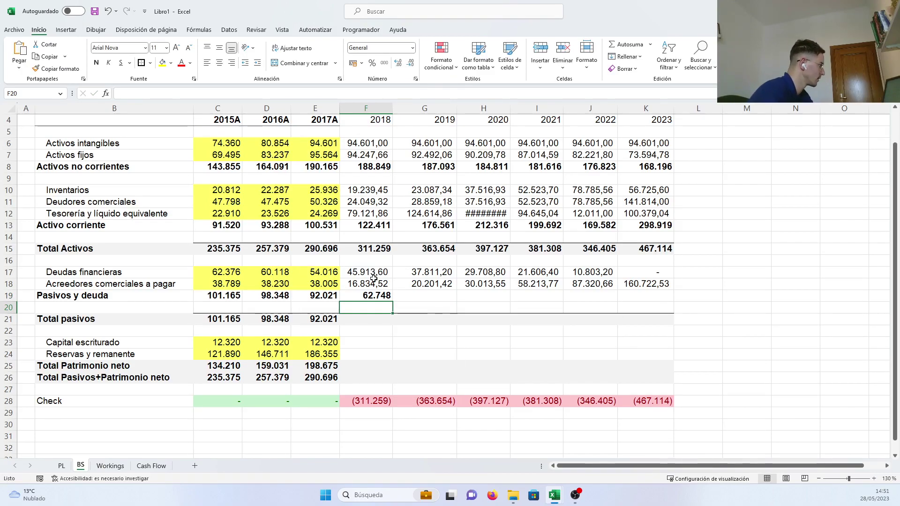
{"action": "left_click", "coordinate": [377, 295]}
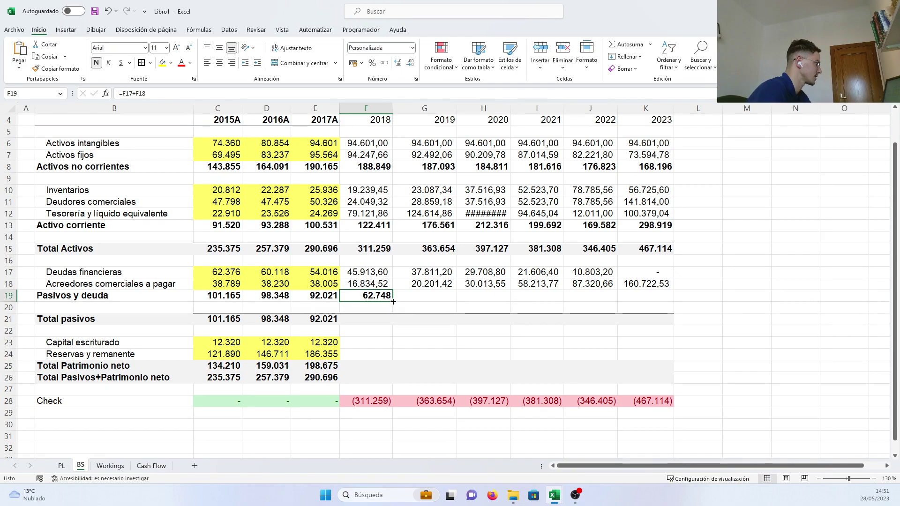
{"action": "left_click_drag", "start_coordinate": [393, 302], "coordinate": [674, 302]}
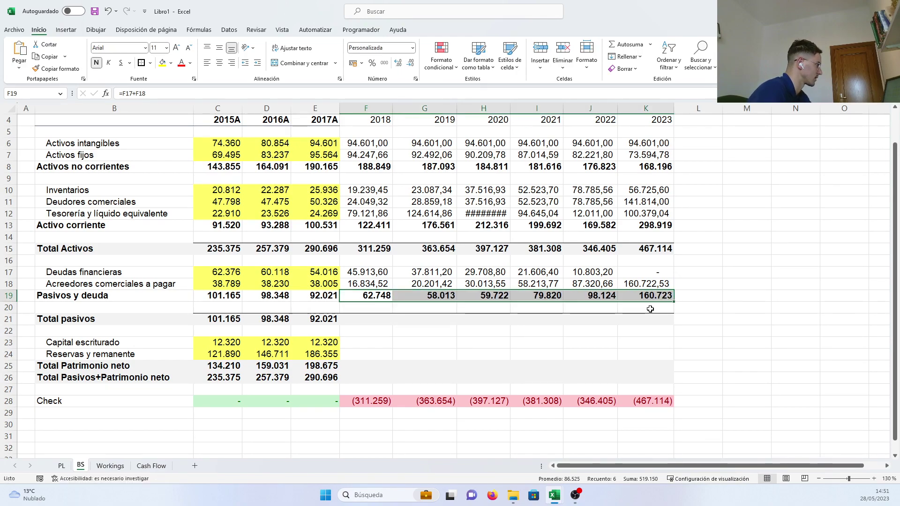
Step: Set the 2018 Total pasivos in F21 to =F19 and extend the formula through 2023
{"action": "left_click", "coordinate": [383, 320]}
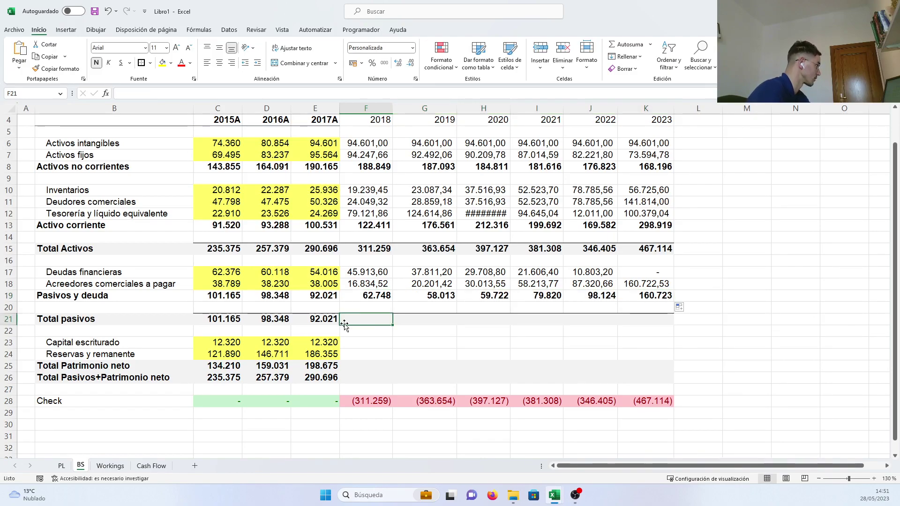
{"action": "type", "text": "="}
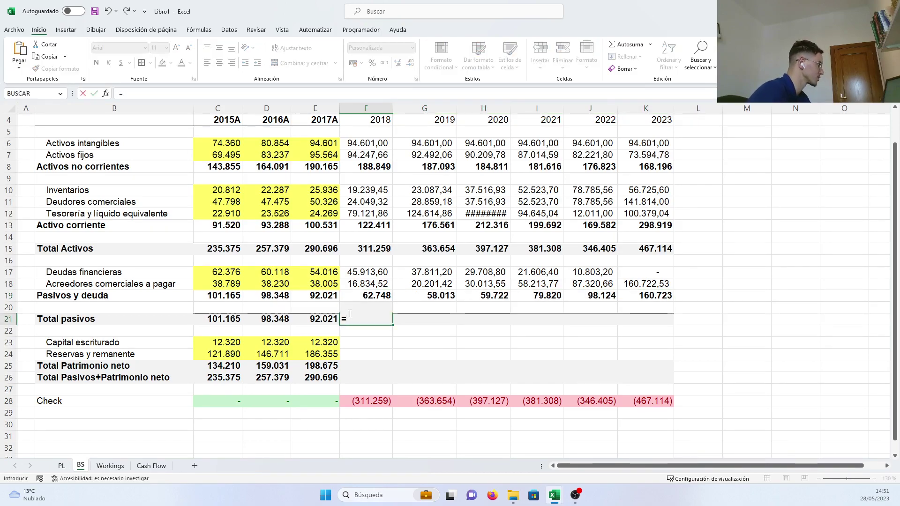
{"action": "left_click", "coordinate": [361, 298]}
{"action": "key", "text": "Return"}
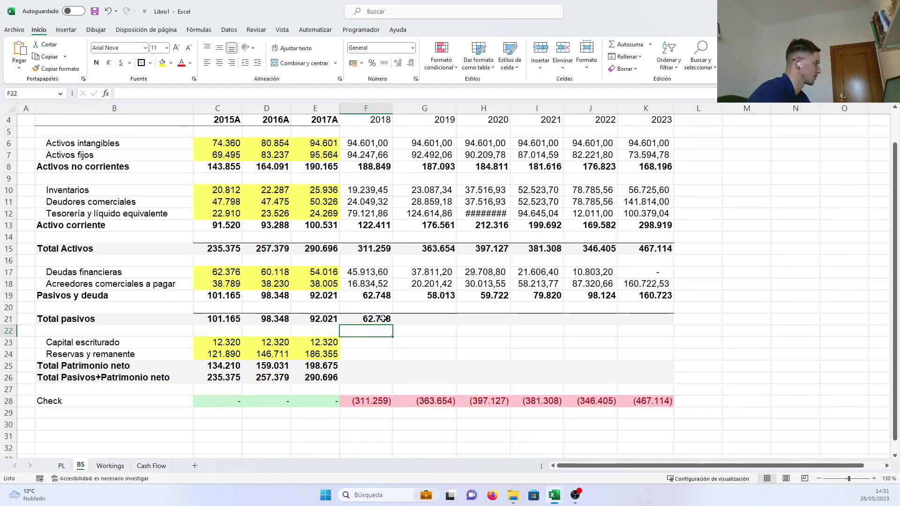
{"action": "left_click", "coordinate": [389, 321]}
{"action": "left_click_drag", "start_coordinate": [391, 324], "coordinate": [647, 319]}
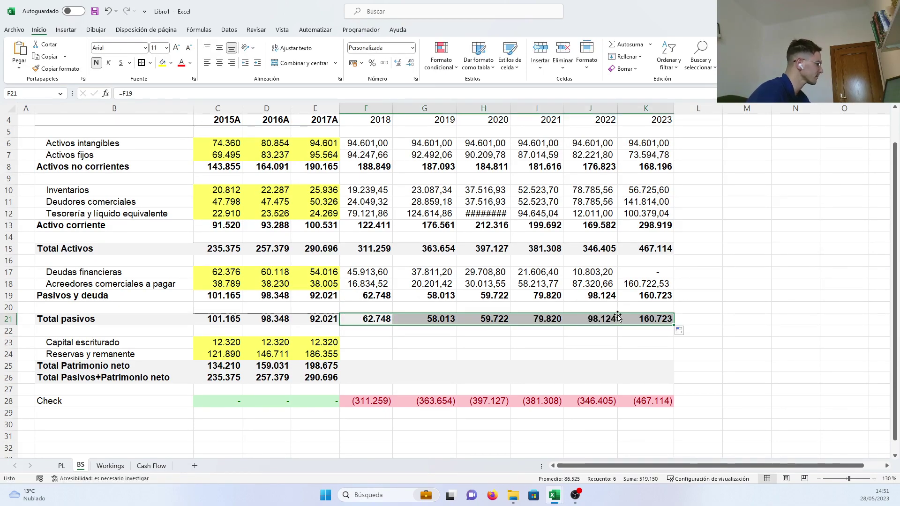
Step: Enter 12320 as the 2018 Capital escriturado in F23 and copy the value across through 2023
{"action": "left_click", "coordinate": [379, 345]}
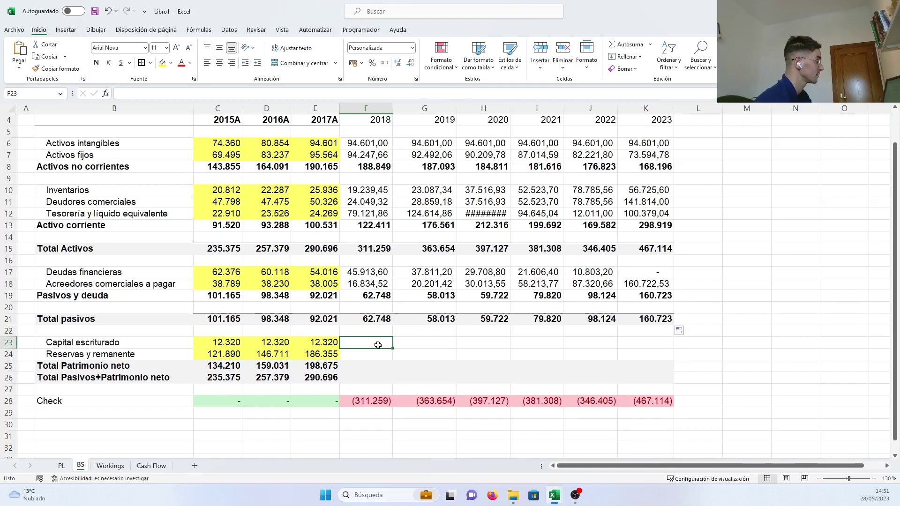
{"action": "type", "text": "1"}
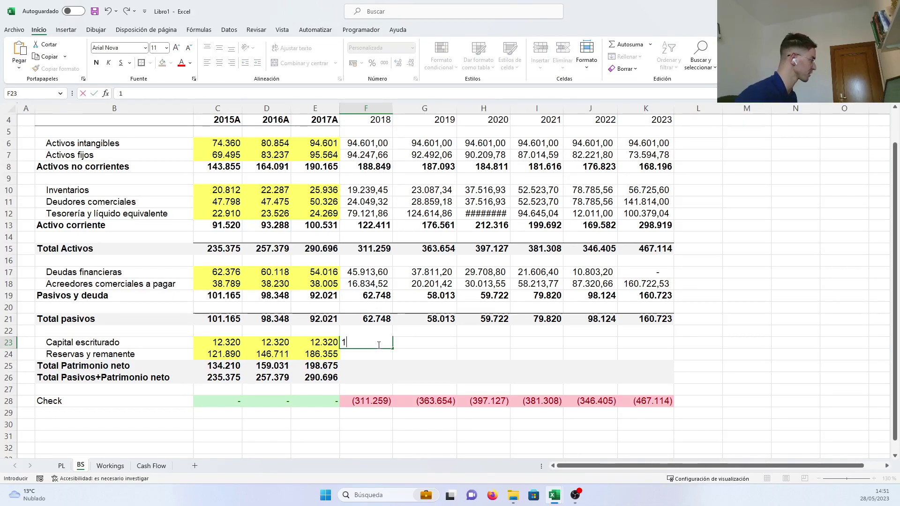
{"action": "type", "text": "2320"}
{"action": "left_click", "coordinate": [378, 345]}
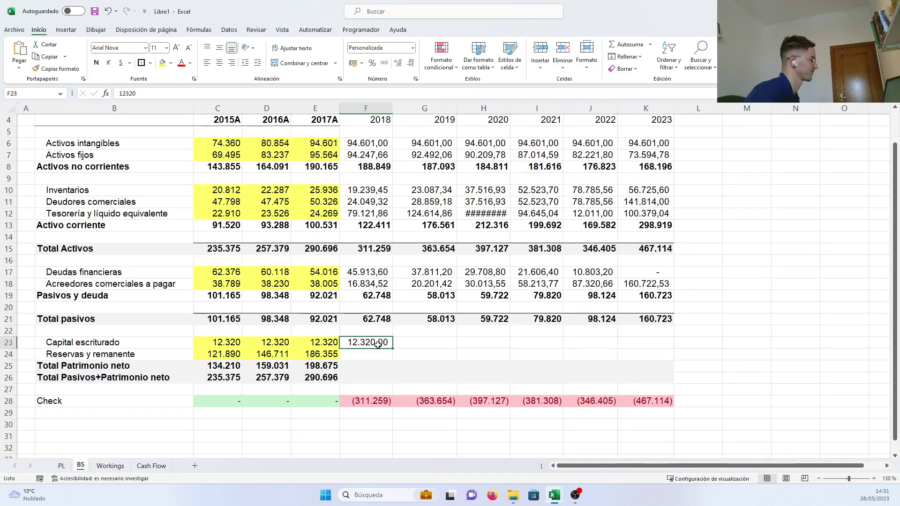
{"action": "left_click_drag", "start_coordinate": [391, 351], "coordinate": [646, 355]}
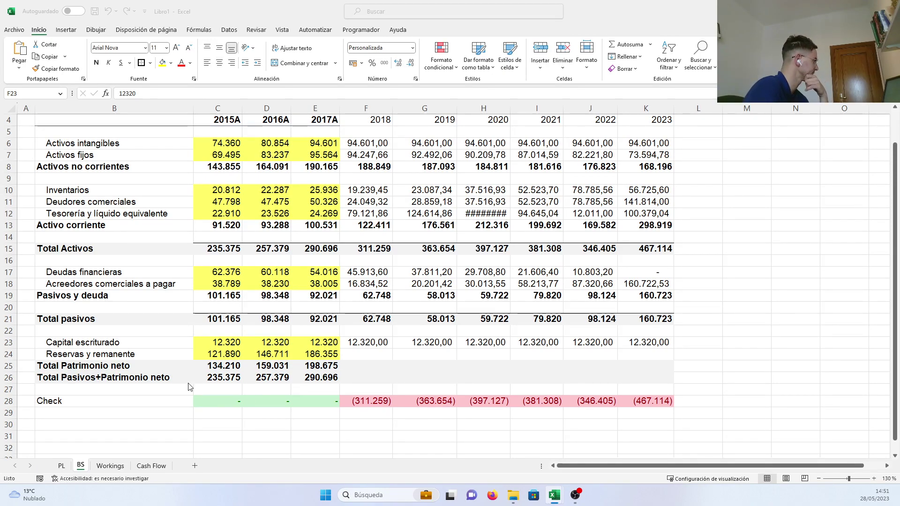
Step: Hide the gridlines on the PL sheet
{"action": "left_click", "coordinate": [103, 356]}
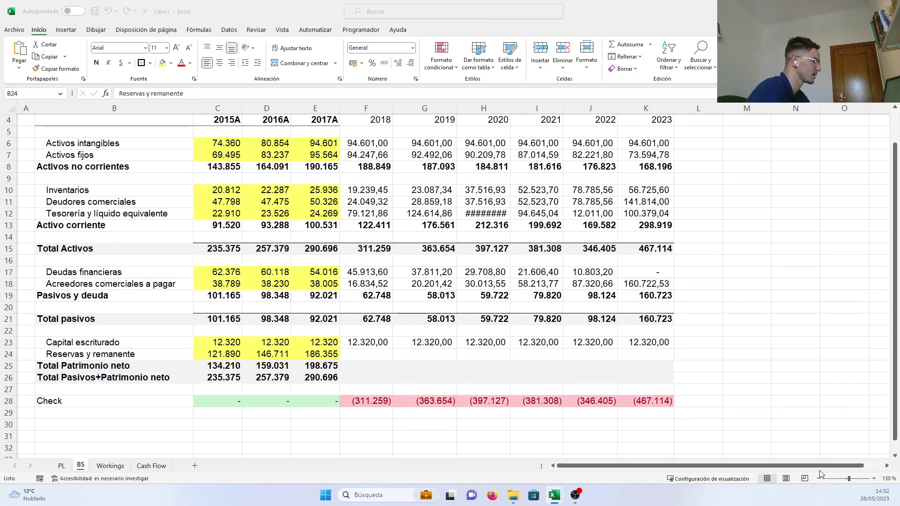
{"action": "left_click", "coordinate": [67, 468]}
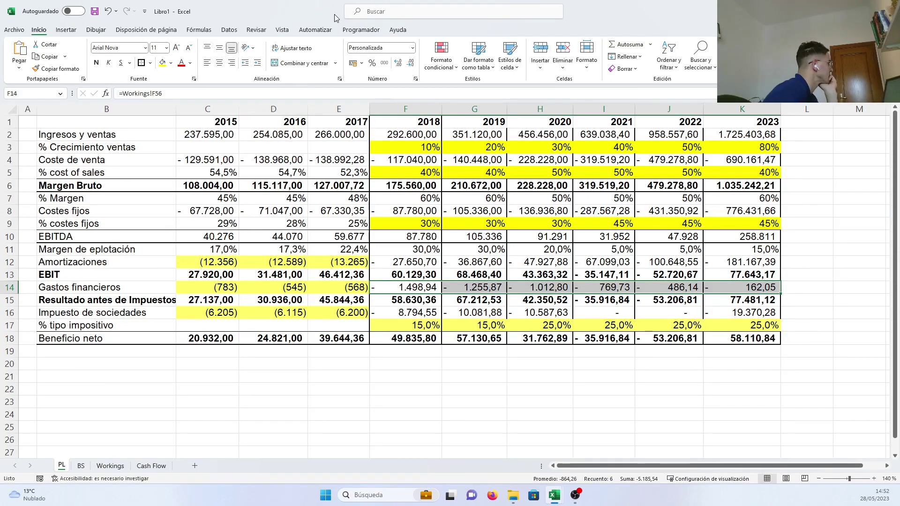
{"action": "left_click", "coordinate": [277, 31]}
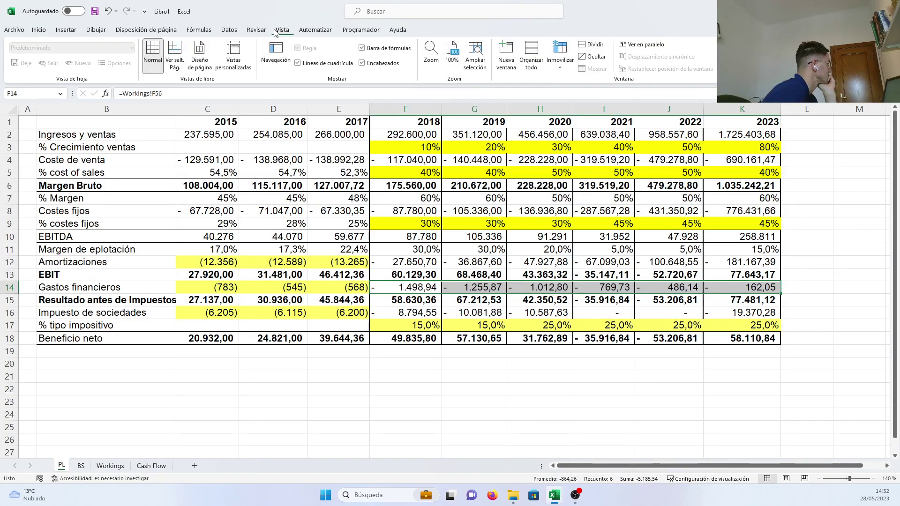
{"action": "left_click", "coordinate": [311, 65]}
{"action": "left_click", "coordinate": [266, 415]}
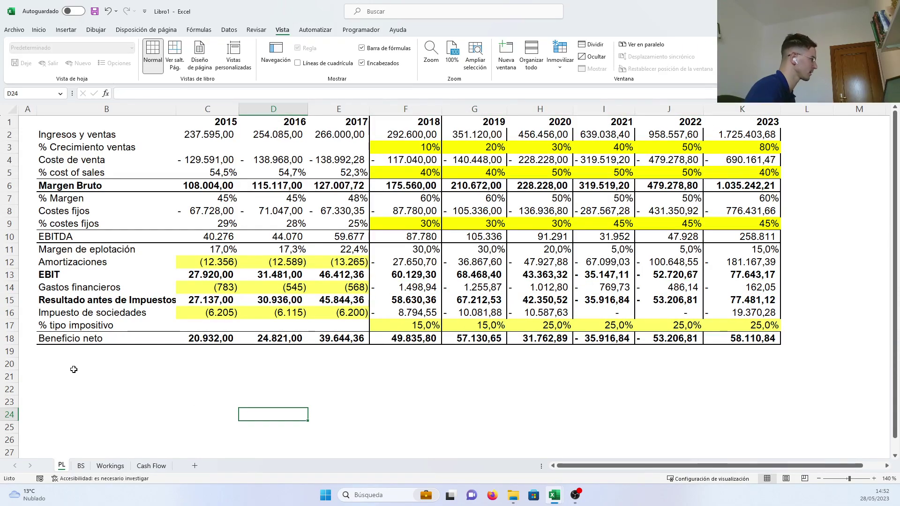
Step: Add a bottom border along B20:K20, below the income statement on the PL sheet
{"action": "left_click_drag", "start_coordinate": [46, 367], "coordinate": [745, 367]}
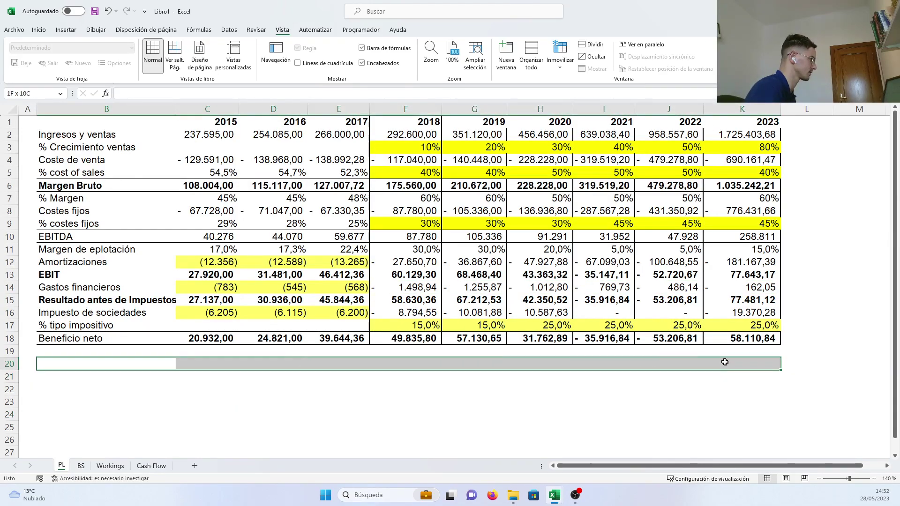
{"action": "left_click", "coordinate": [39, 31]}
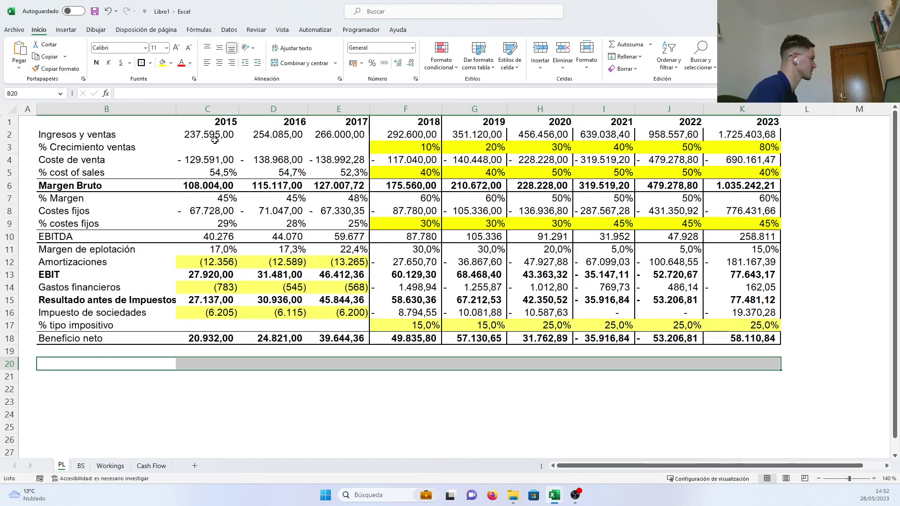
{"action": "left_click", "coordinate": [150, 63]}
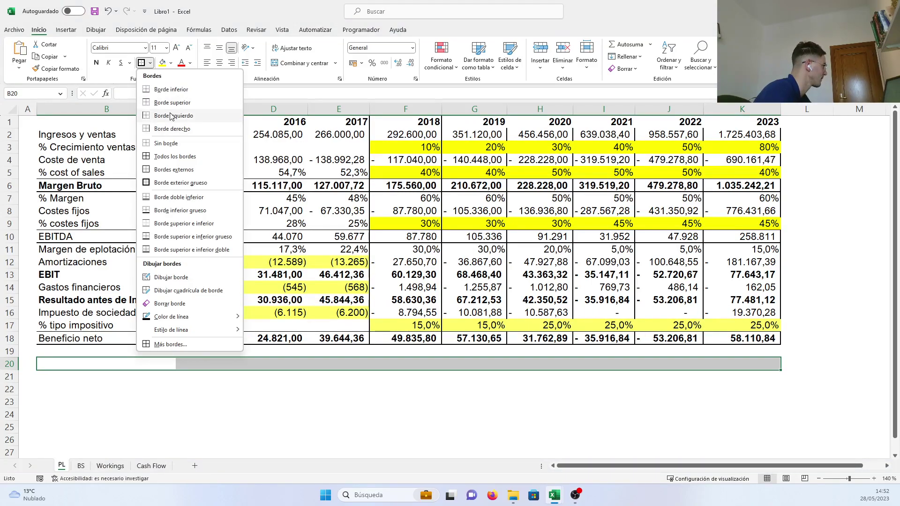
{"action": "left_click", "coordinate": [174, 89]}
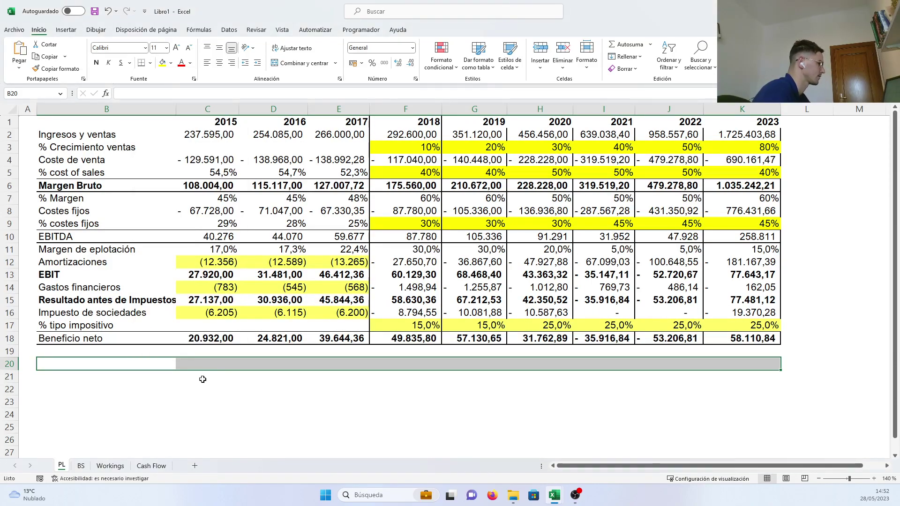
{"action": "left_click", "coordinate": [165, 417]}
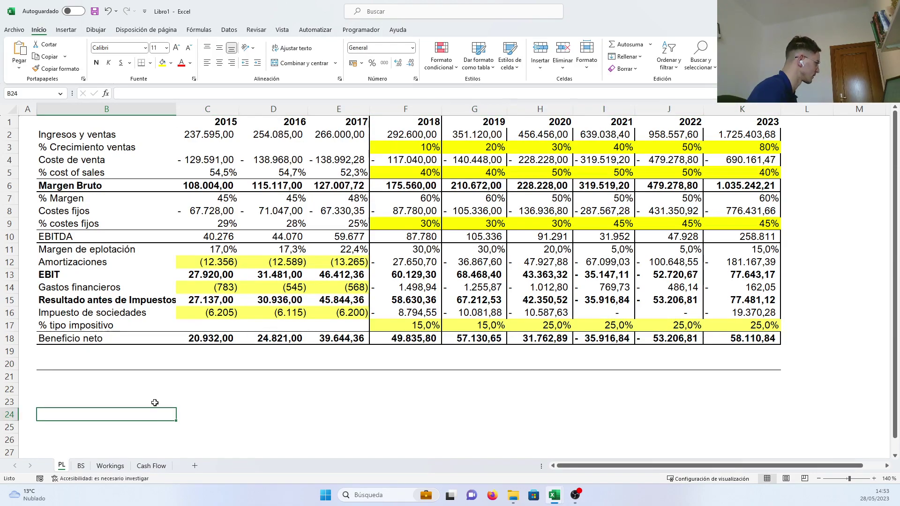
Step: Enter the heading "Evolución del patrimonio neto" in B20 and make it bold
{"action": "left_click", "coordinate": [99, 360]}
{"action": "type", "text": "r"}
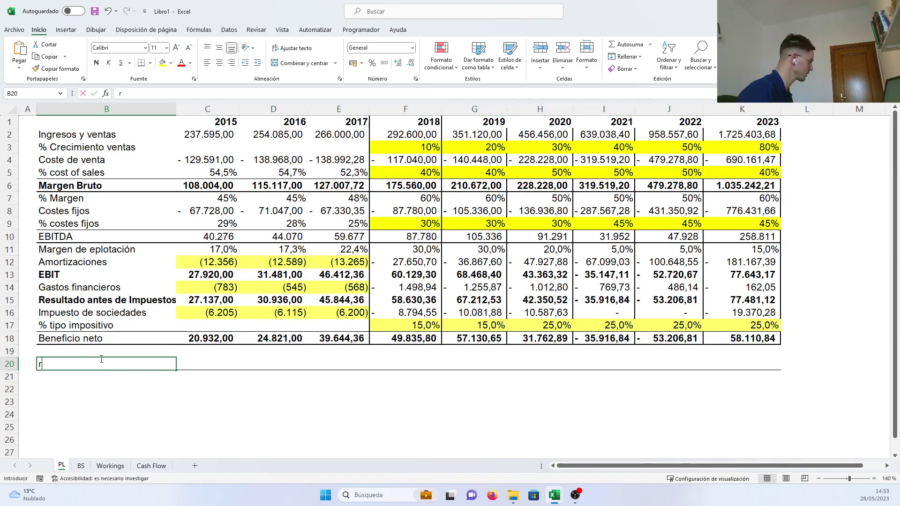
{"action": "type", "text": "e"}
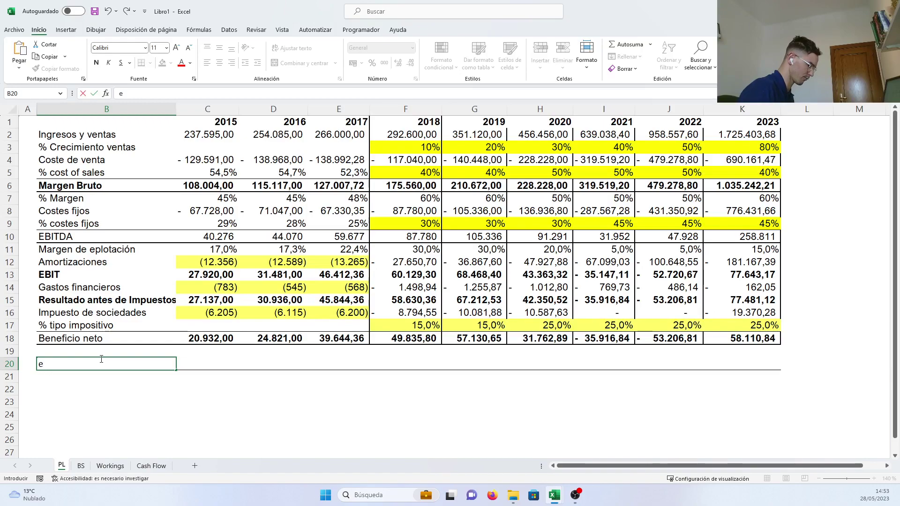
{"action": "key", "text": "BackSpace"}
{"action": "type", "text": "E"}
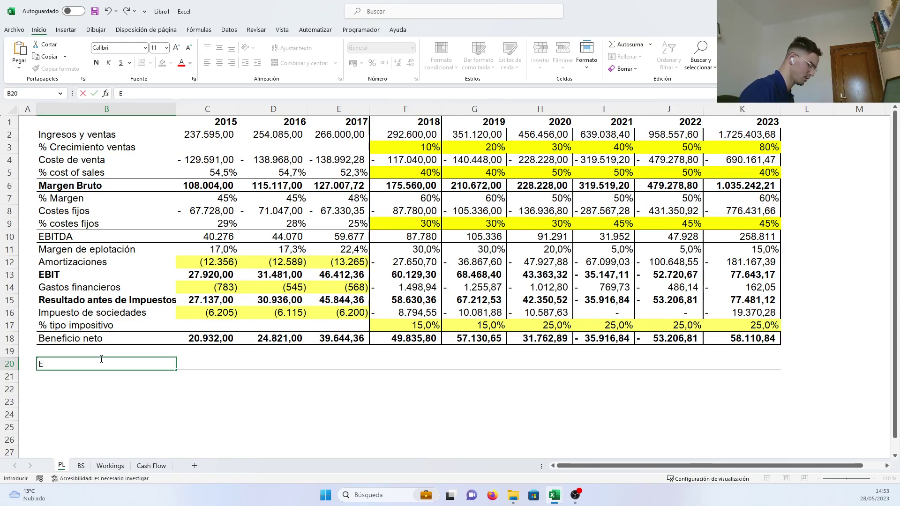
{"action": "type", "text": "volución del"}
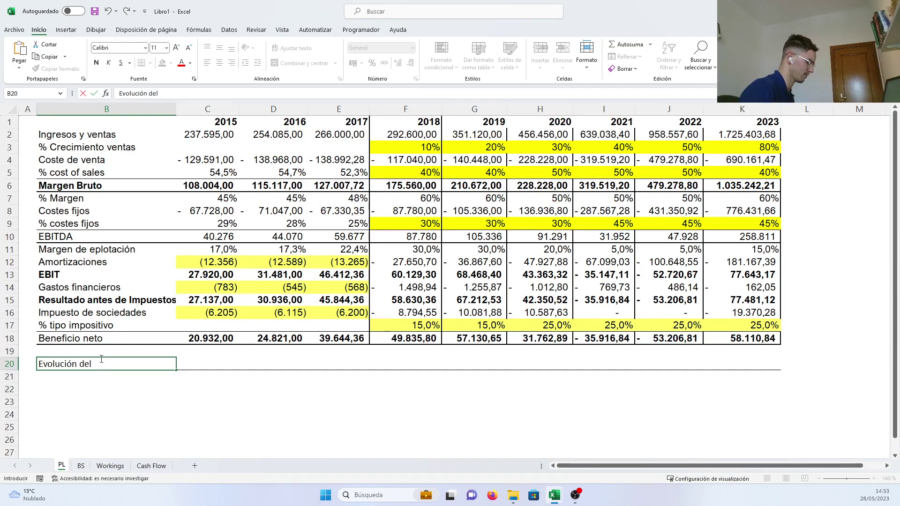
{"action": "type", "text": " patrimonio neto"}
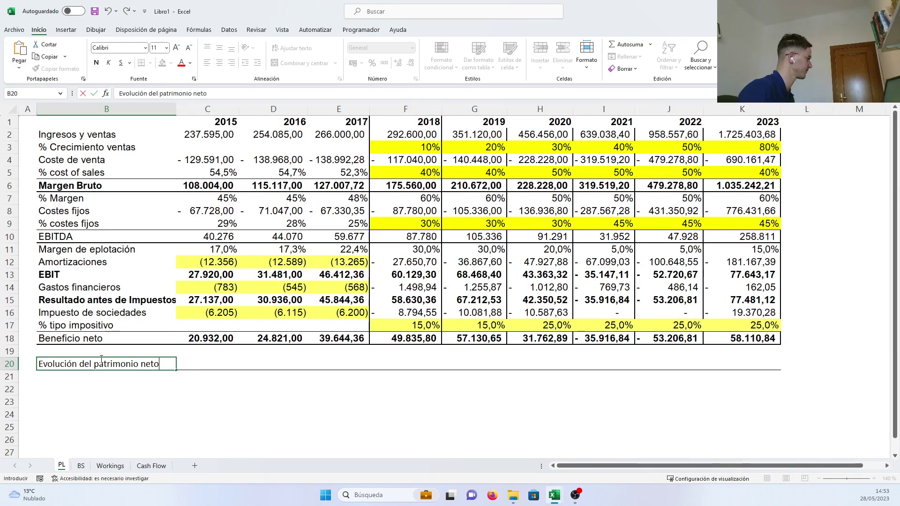
{"action": "key", "text": "Return"}
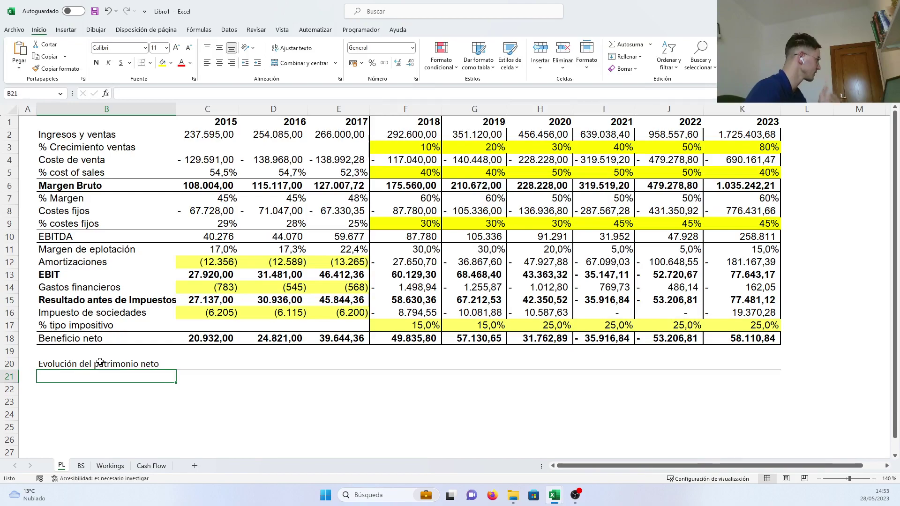
{"action": "left_click", "coordinate": [98, 363]}
{"action": "key", "text": "ctrl+n"}
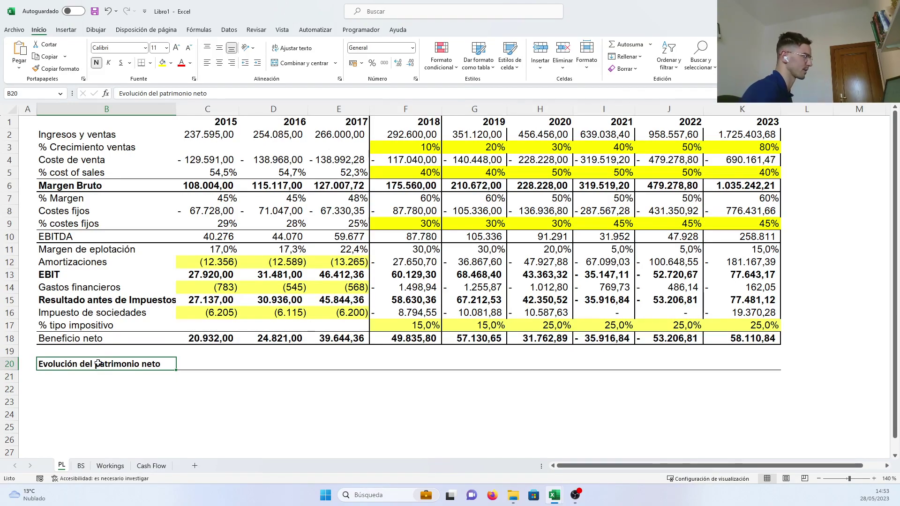
{"action": "left_click", "coordinate": [183, 404]}
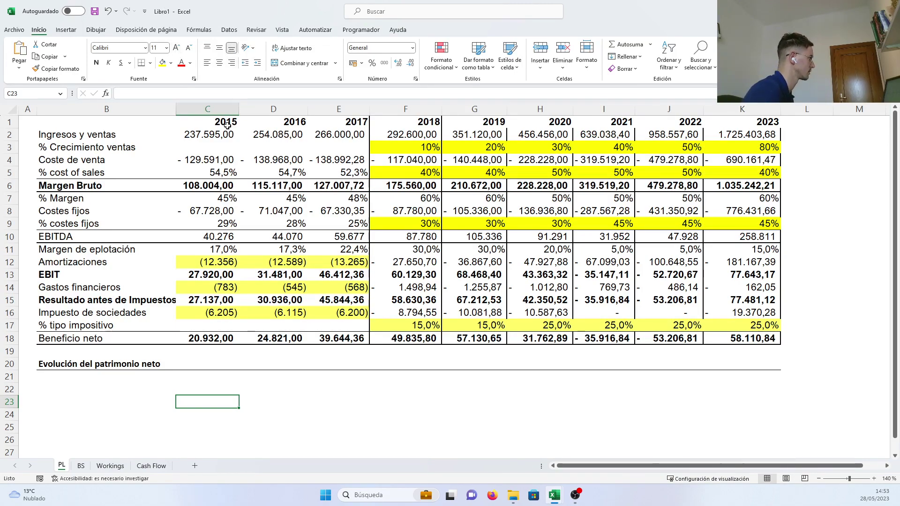
Step: Copy the 2015–2023 year headers from C1:K1 into row 21, starting at C21
{"action": "left_click_drag", "start_coordinate": [227, 125], "coordinate": [769, 121]}
{"action": "key", "text": "ctrl+c"}
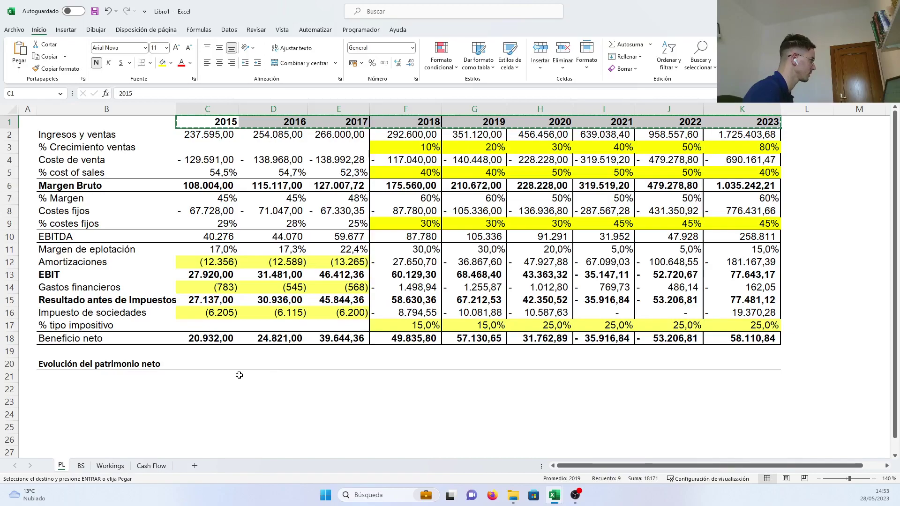
{"action": "left_click", "coordinate": [209, 376]}
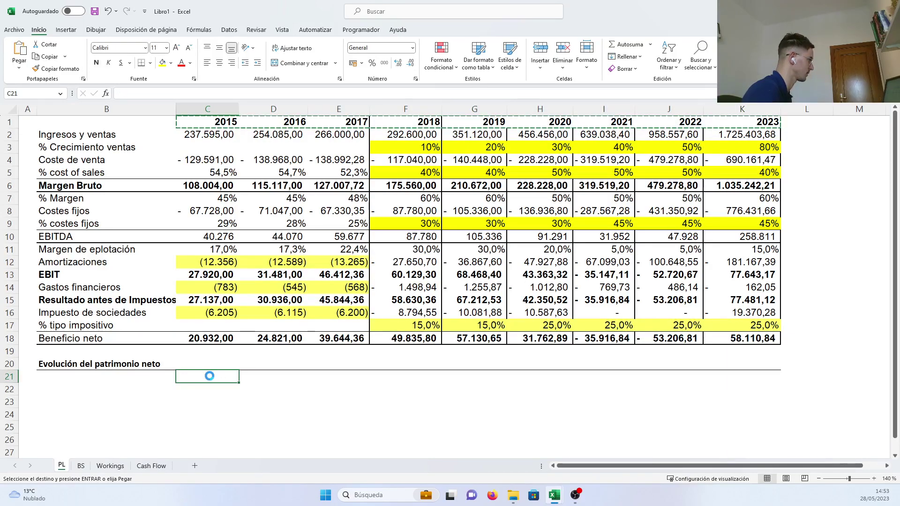
{"action": "key", "text": "ctrl+v"}
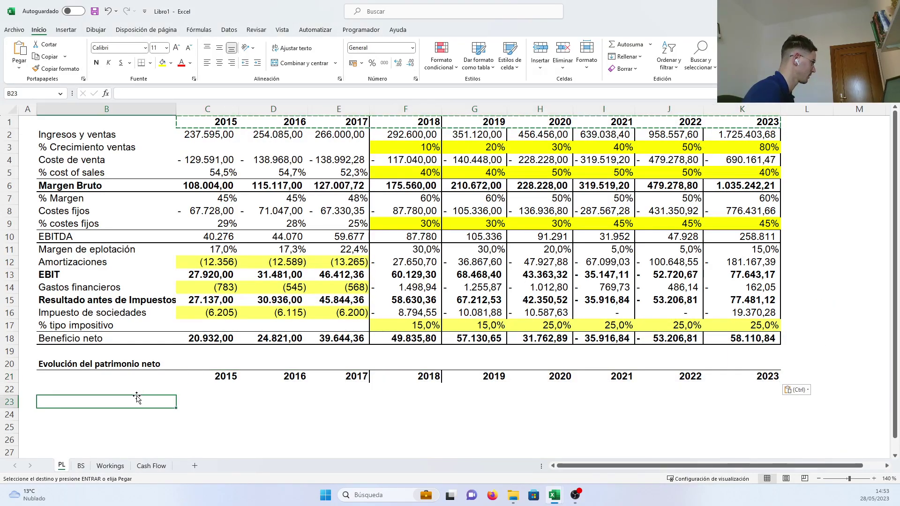
Step: Enter the row label "Reservas iniciales" in B22
{"action": "left_click", "coordinate": [140, 390]}
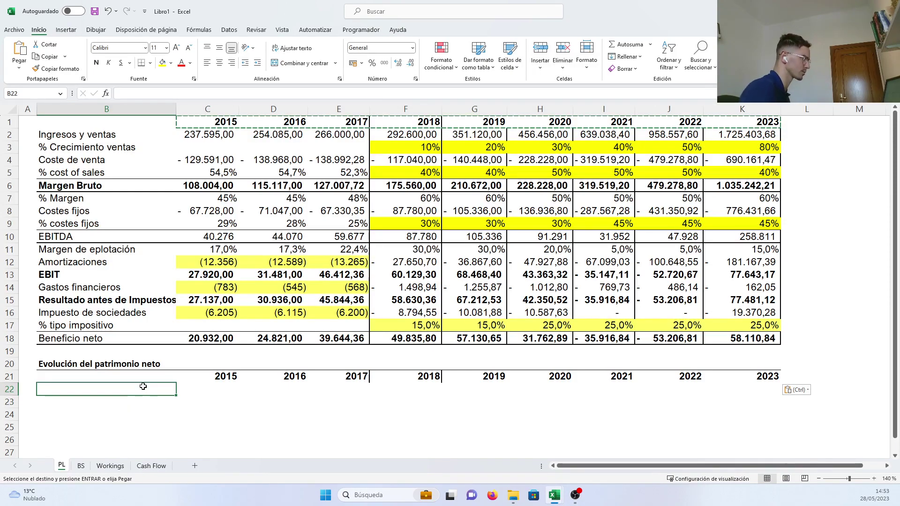
{"action": "type", "text": "Re"}
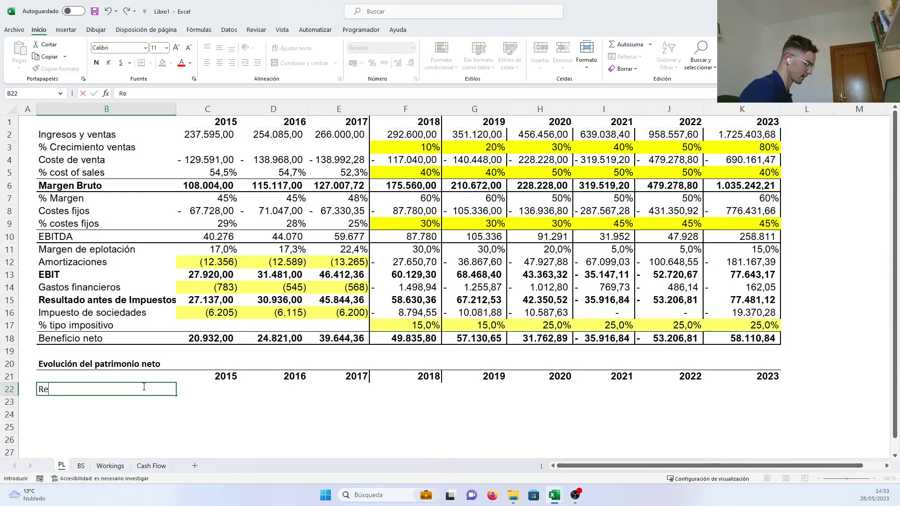
{"action": "type", "text": "servas in"}
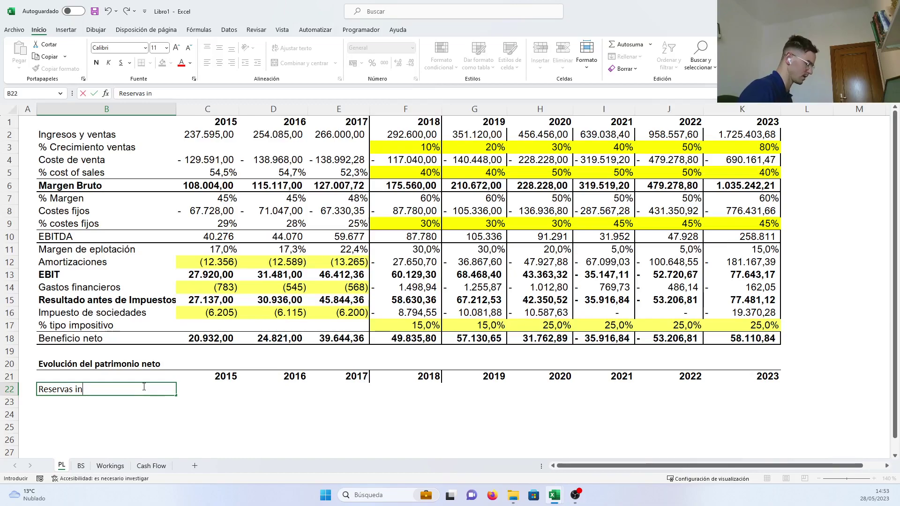
{"action": "type", "text": "via"}
{"action": "key", "text": "BackSpace"}
{"action": "key", "text": "BackSpace"}
{"action": "key", "text": "BackSpace"}
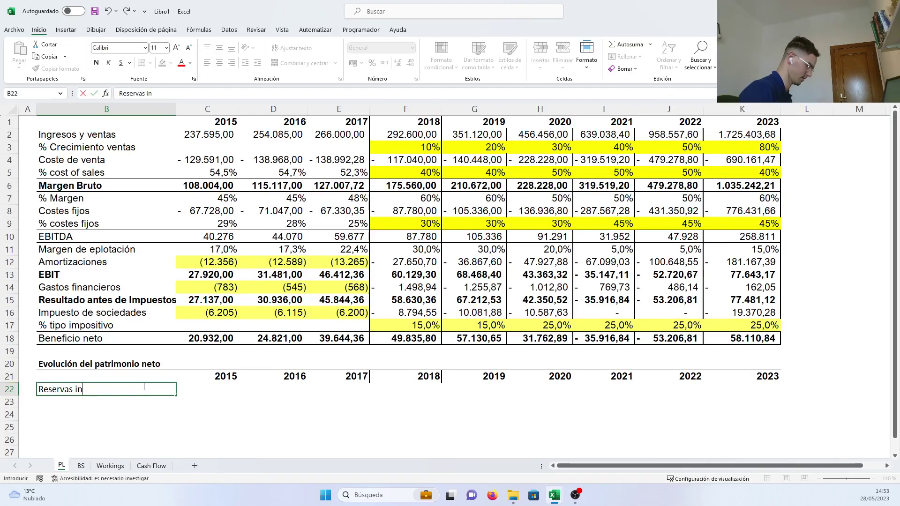
{"action": "type", "text": "iciales"}
{"action": "key", "text": "Tab"}
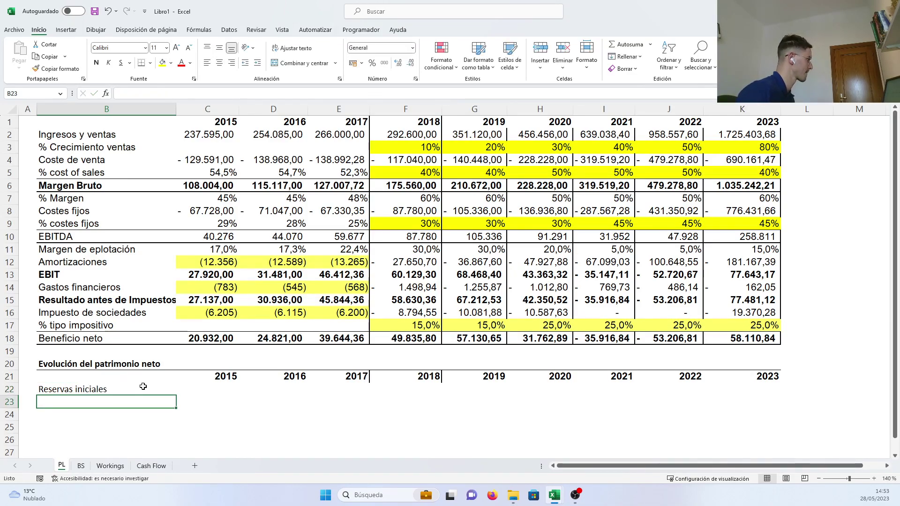
{"action": "key", "text": "Tab"}
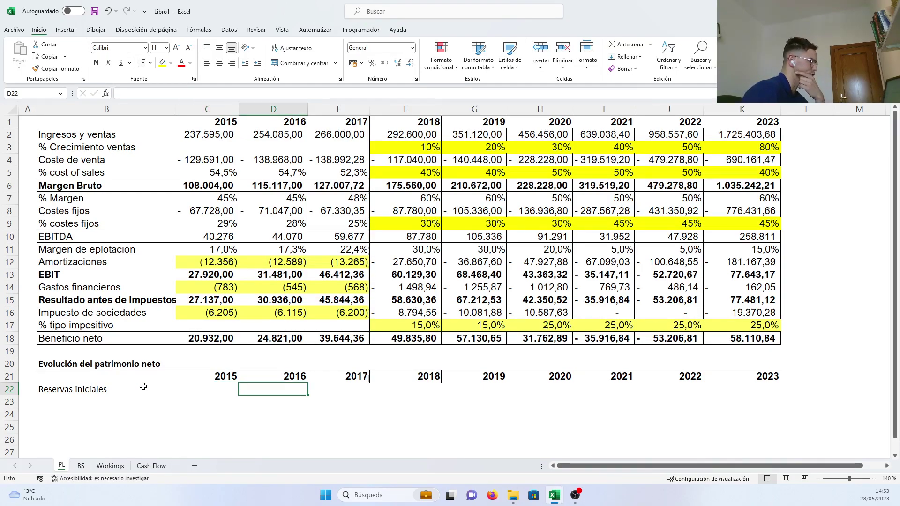
{"action": "key", "text": "Return"}
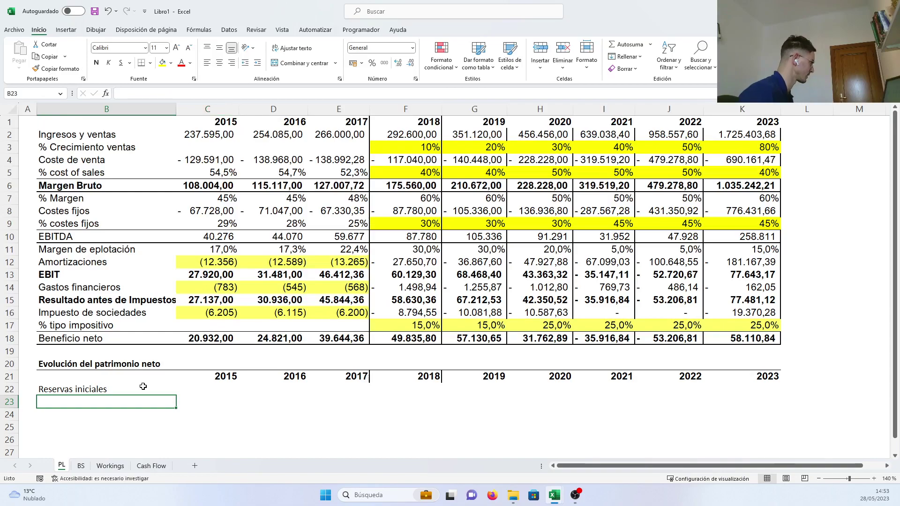
Step: Enter the row labels "Beneficio neto" in B23 and "Reservas finales" in B24
{"action": "type", "text": "B"}
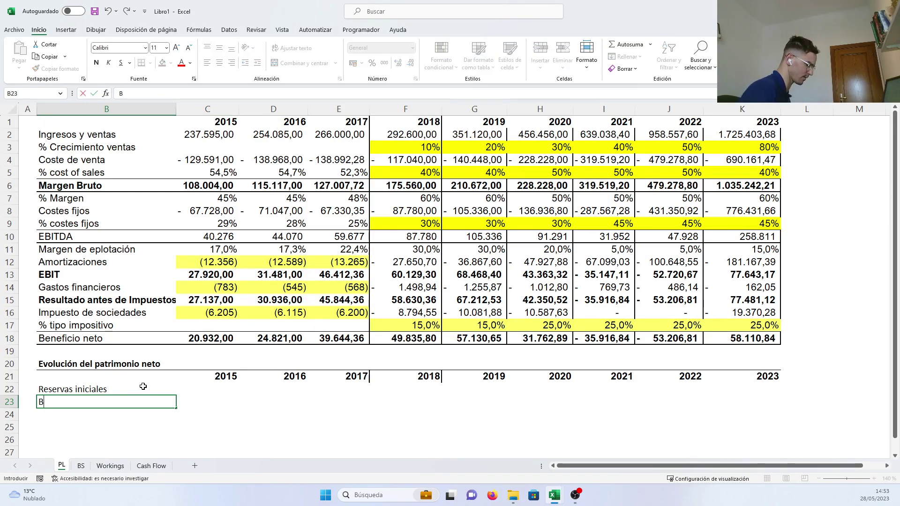
{"action": "type", "text": "eneficio neto"}
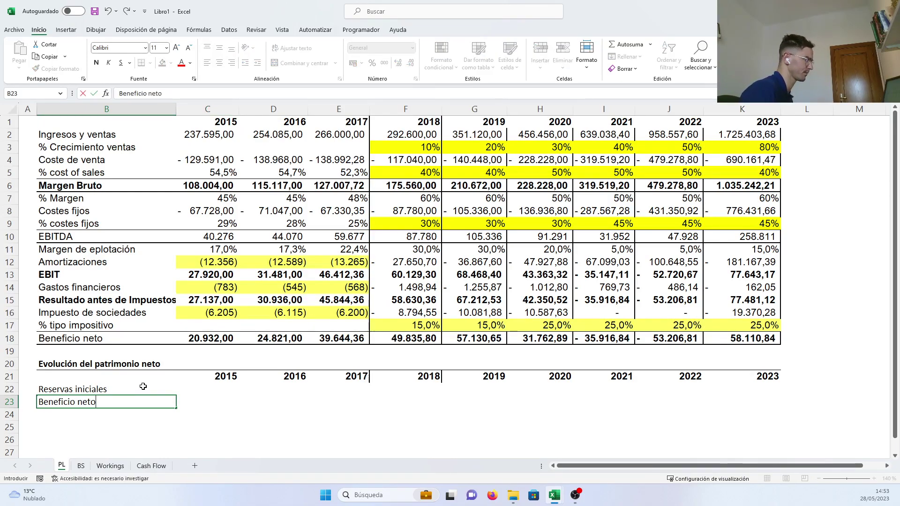
{"action": "key", "text": "Return"}
{"action": "type", "text": "Rese"}
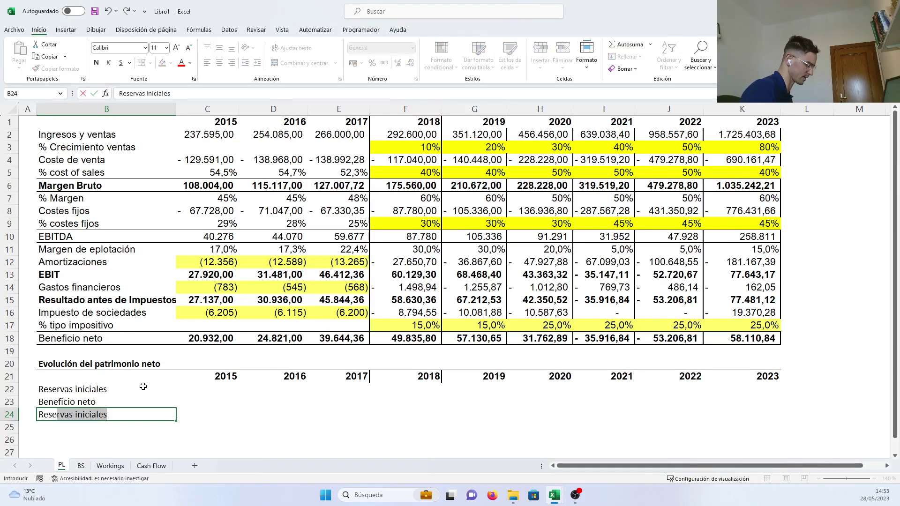
{"action": "type", "text": "rvas finales"}
{"action": "key", "text": "Return"}
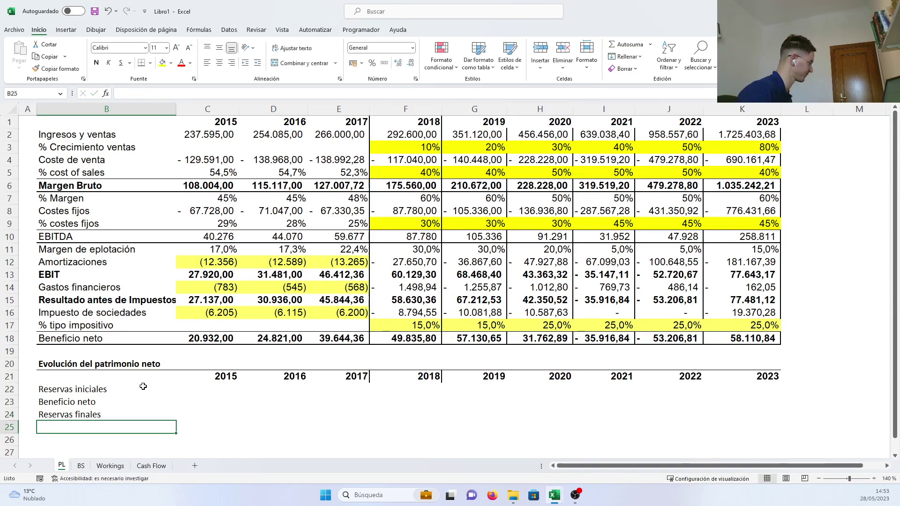
Step: Link the 2017 Reservas finales cell E24 to the 2017 Reservas y remanente value in BS!E24
{"action": "key", "text": "Right"}
{"action": "key", "text": "Up"}
{"action": "key", "text": "Right"}
{"action": "key", "text": "Right"}
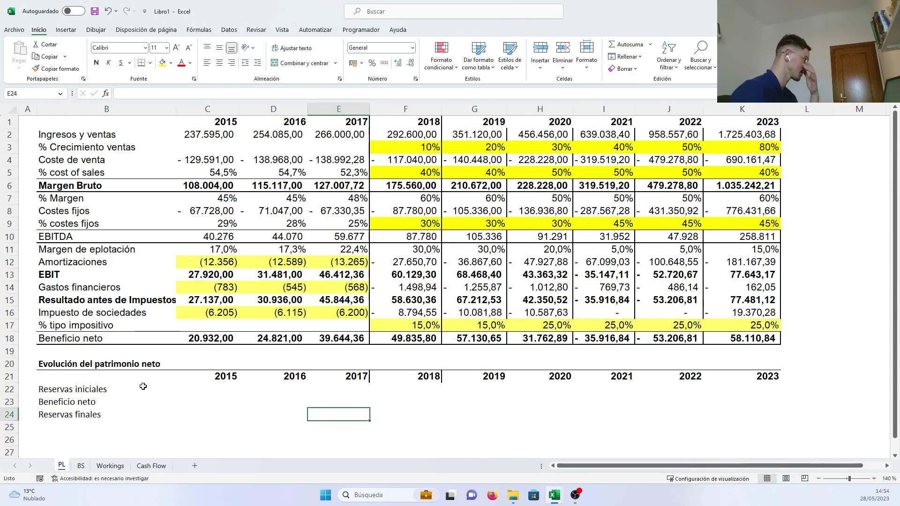
{"action": "key", "text": "Right"}
{"action": "key", "text": "Left"}
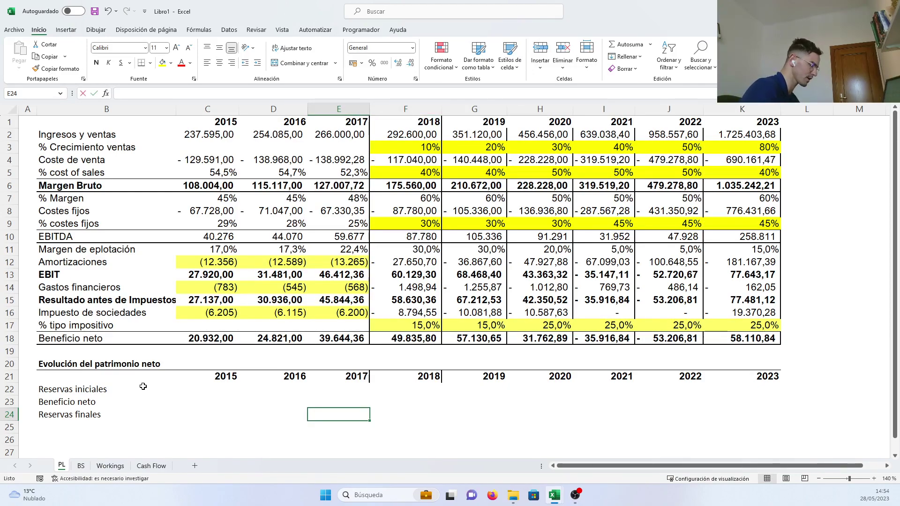
{"action": "type", "text": "="}
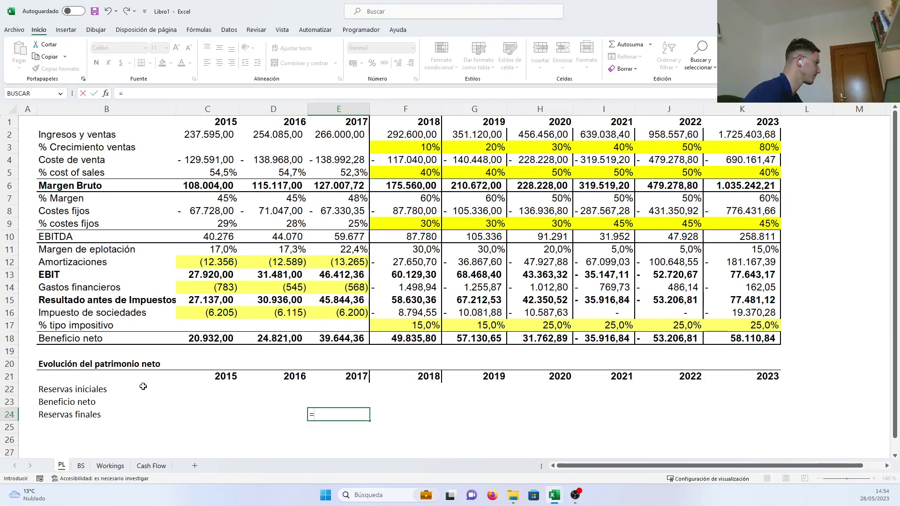
{"action": "left_click", "coordinate": [81, 466]}
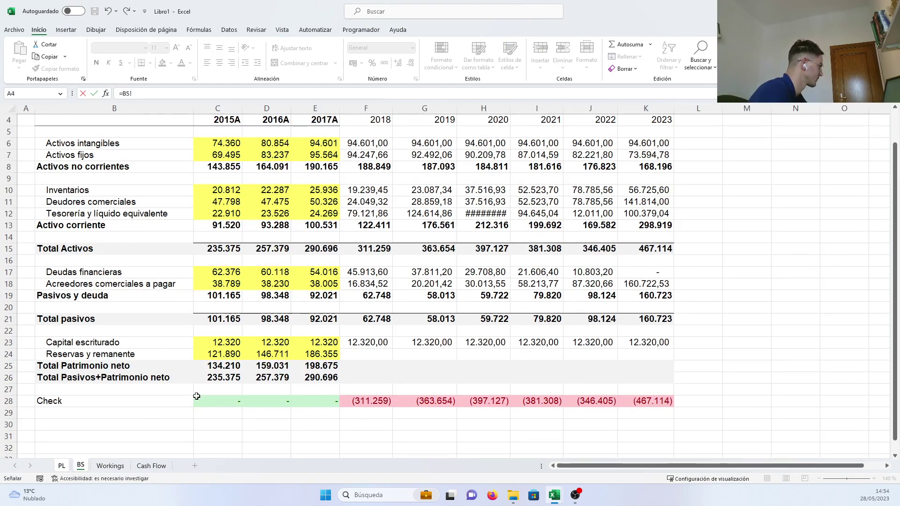
{"action": "left_click", "coordinate": [310, 353]}
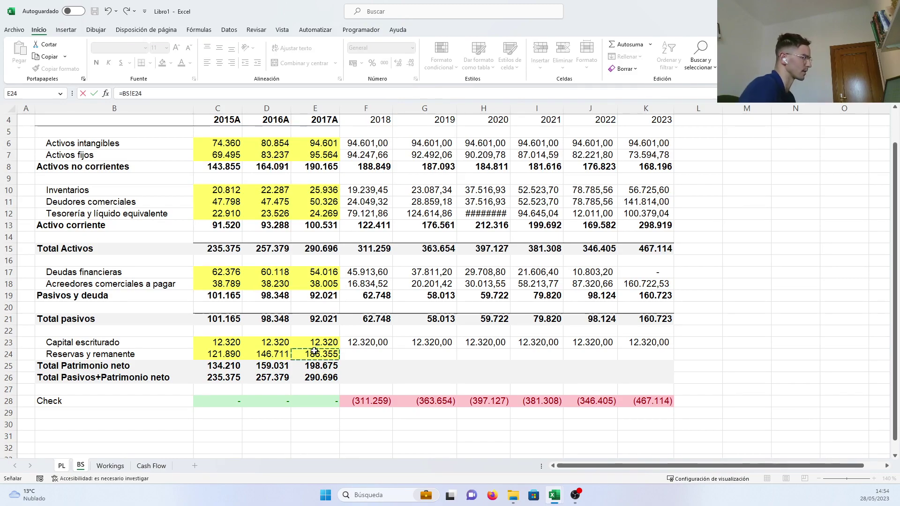
{"action": "key", "text": "Return"}
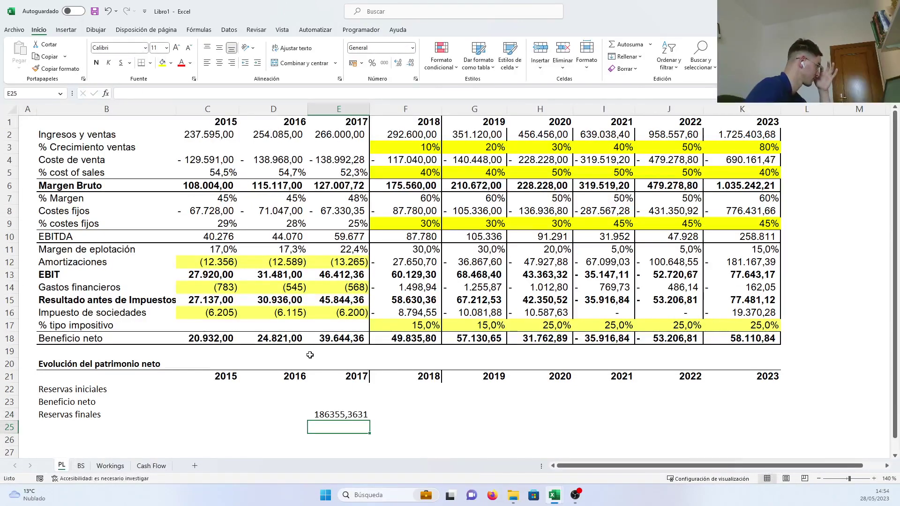
Step: Format E22:K24 in Arial Nova with the thousands-separator number style
{"action": "left_click_drag", "start_coordinate": [345, 417], "coordinate": [748, 385]}
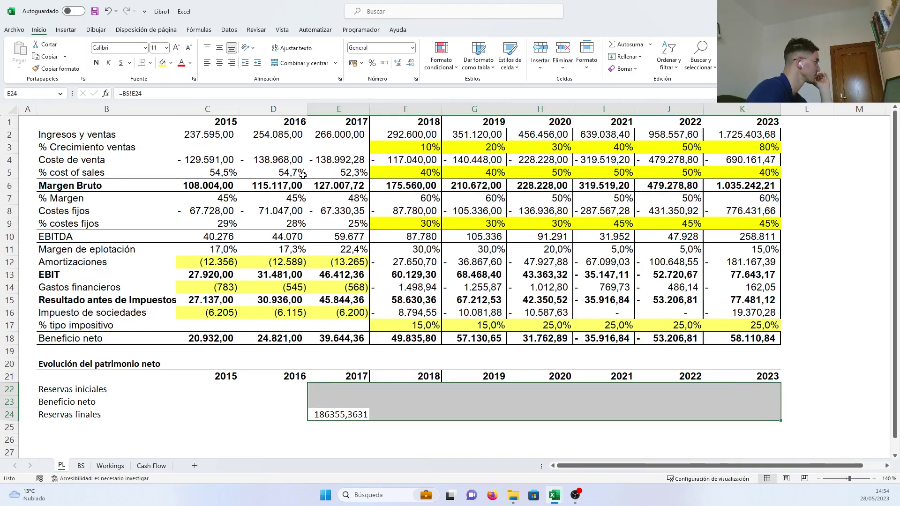
{"action": "left_click", "coordinate": [145, 48]}
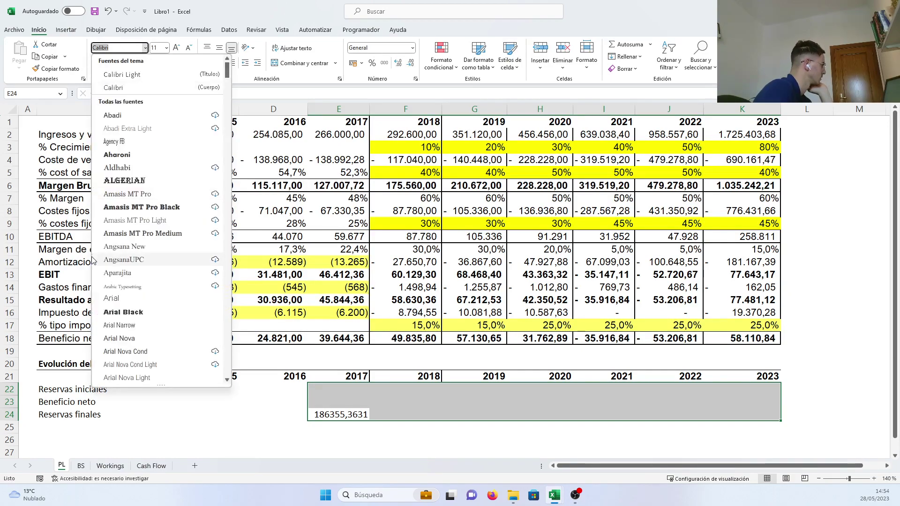
{"action": "left_click", "coordinate": [110, 338]}
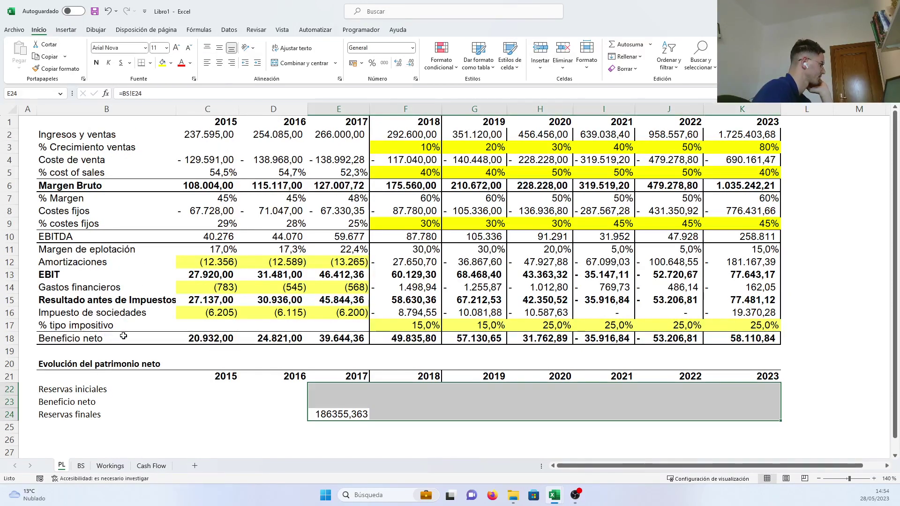
{"action": "left_click", "coordinate": [384, 64]}
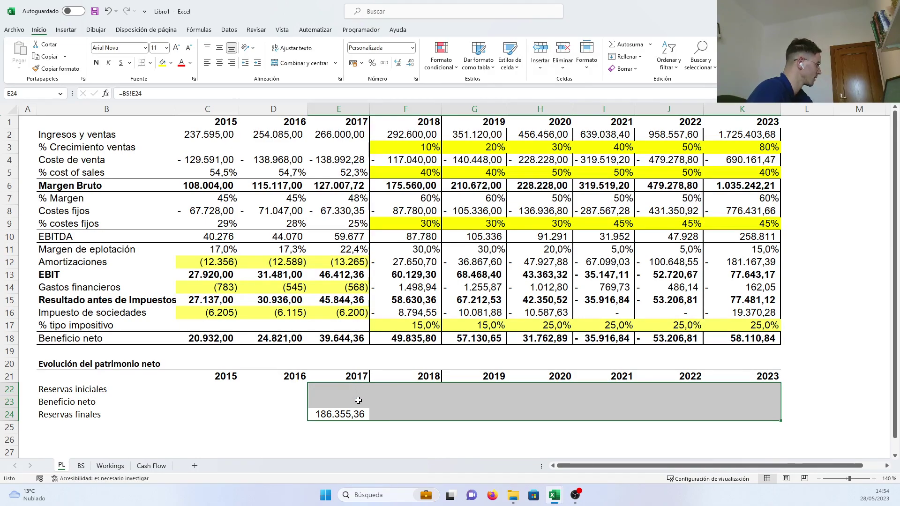
{"action": "left_click", "coordinate": [383, 429]}
Step: Set the 2018 Reservas iniciales in F22 equal to the 2017 Reservas finales with =E24
{"action": "left_click_drag", "start_coordinate": [363, 414], "coordinate": [419, 392]}
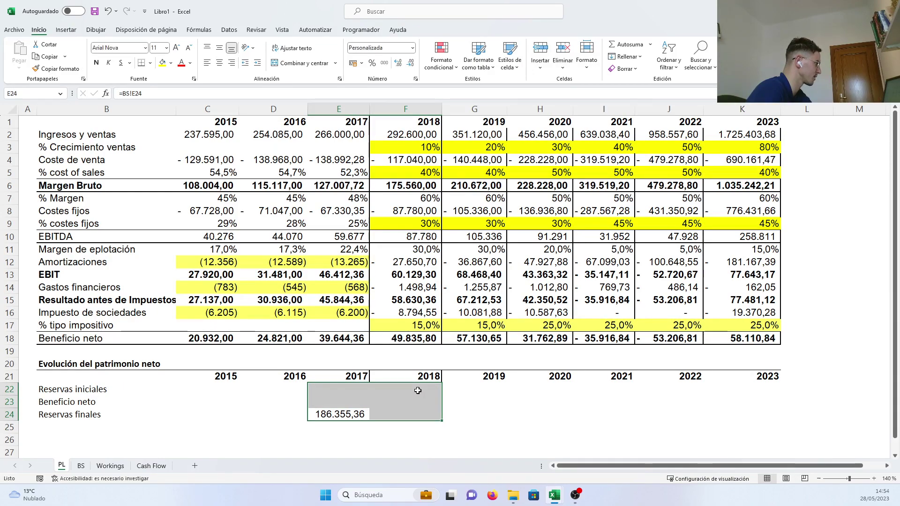
{"action": "left_click", "coordinate": [417, 390]}
{"action": "type", "text": "="}
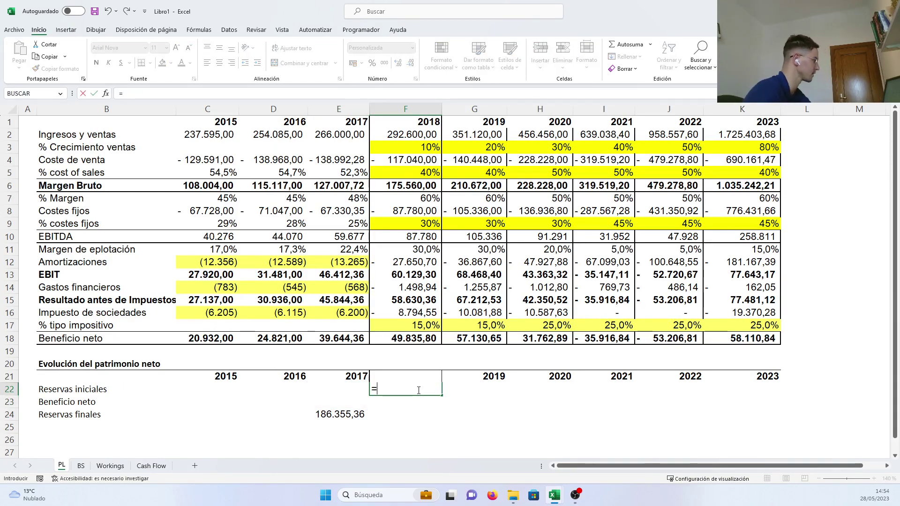
{"action": "left_click", "coordinate": [342, 414]}
{"action": "key", "text": "Return"}
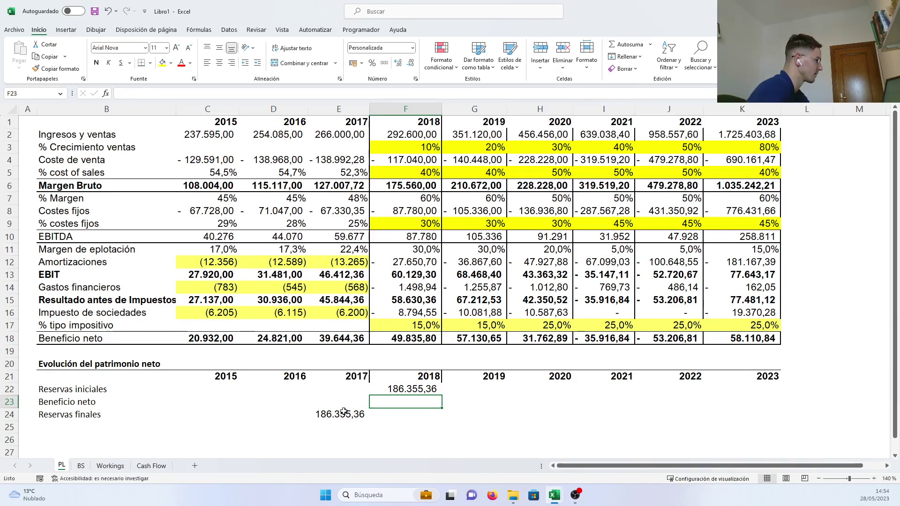
Step: Link the 2018 Beneficio neto in F23 to the income statement's net profit with =F18
{"action": "key", "text": "ctrl+z"}
{"action": "type", "text": "="}
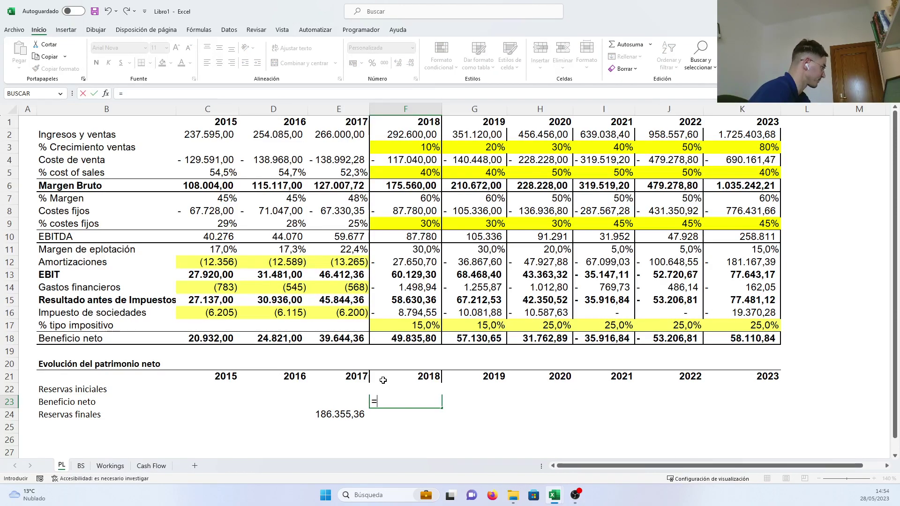
{"action": "left_click", "coordinate": [408, 335]}
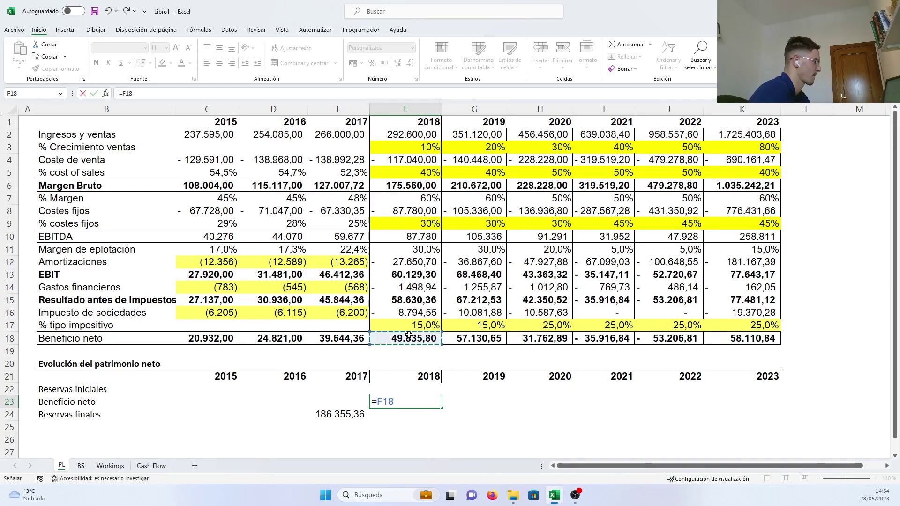
{"action": "key", "text": "Return"}
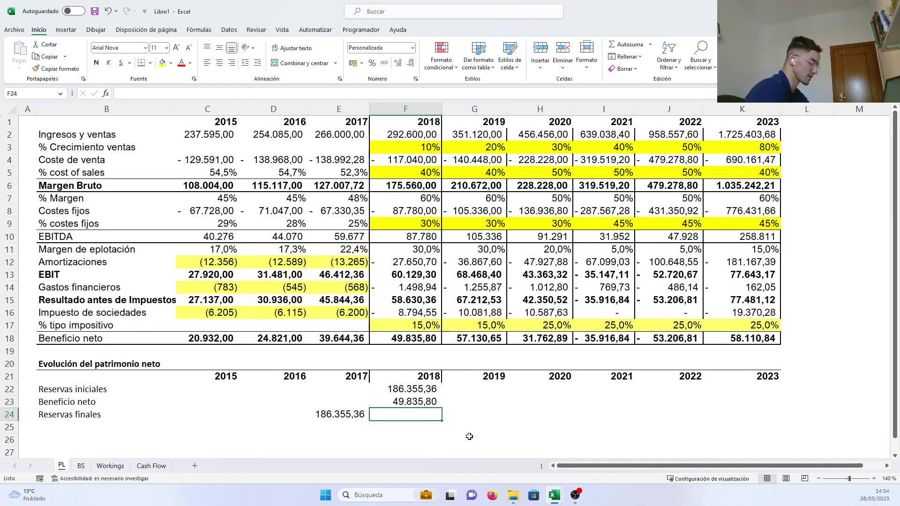
Step: Calculate the 2018 Reservas finales in F24 as =F22+F23
{"action": "type", "text": "="}
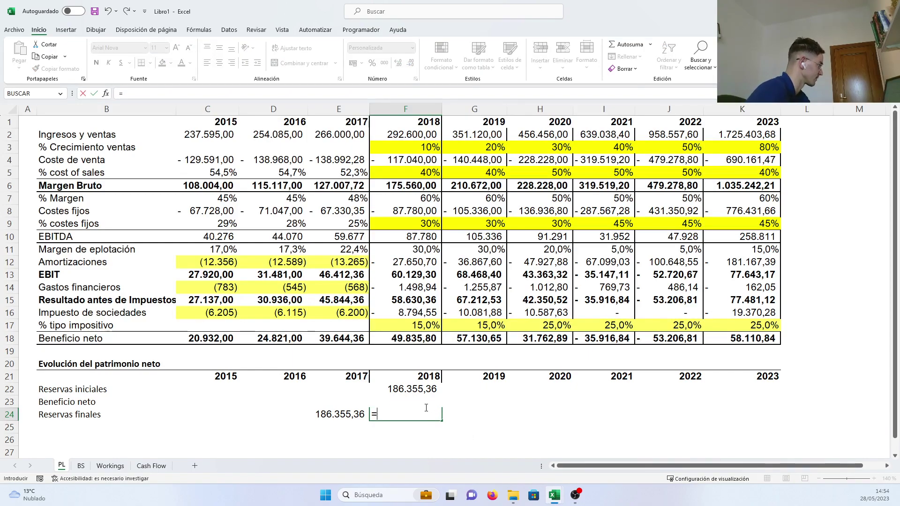
{"action": "left_click", "coordinate": [401, 389]}
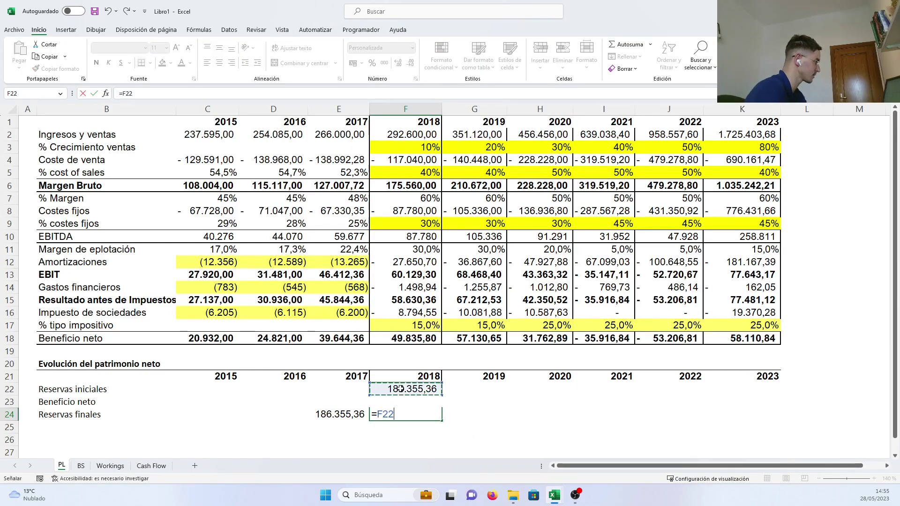
{"action": "type", "text": "+f"}
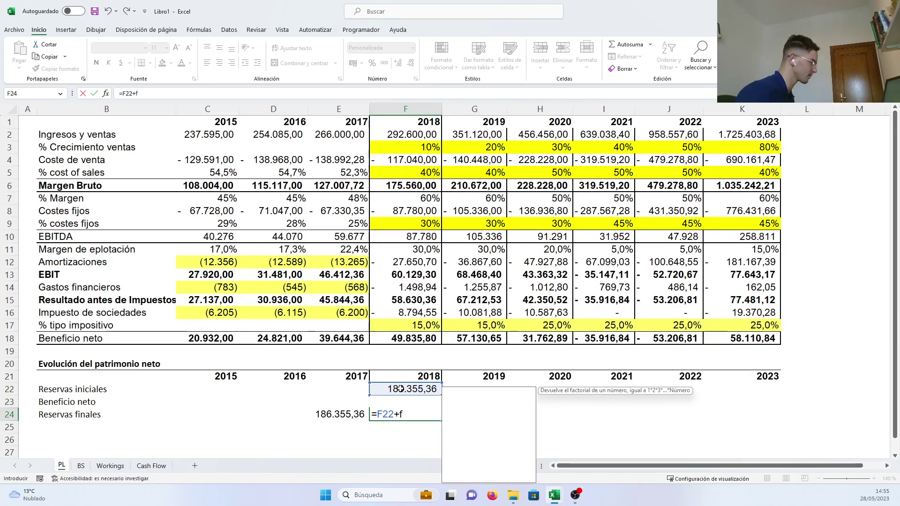
{"action": "key", "text": "Up"}
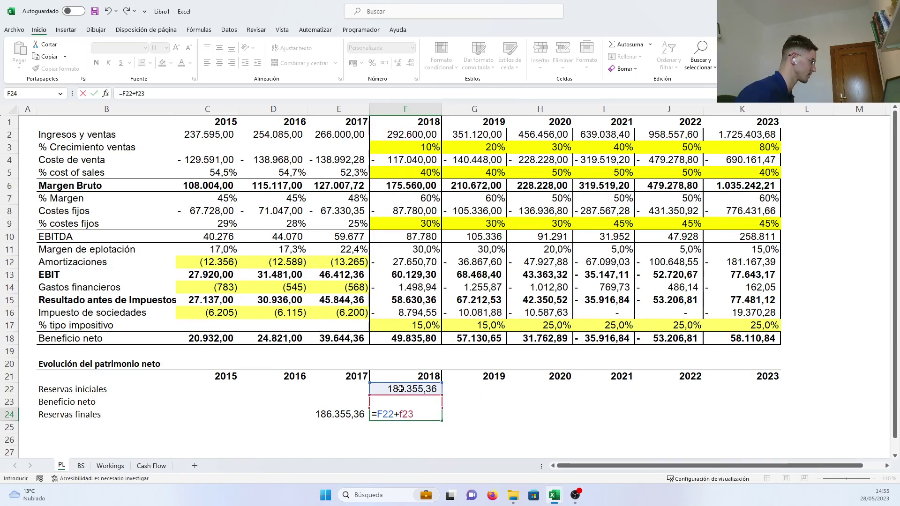
{"action": "key", "text": "Return"}
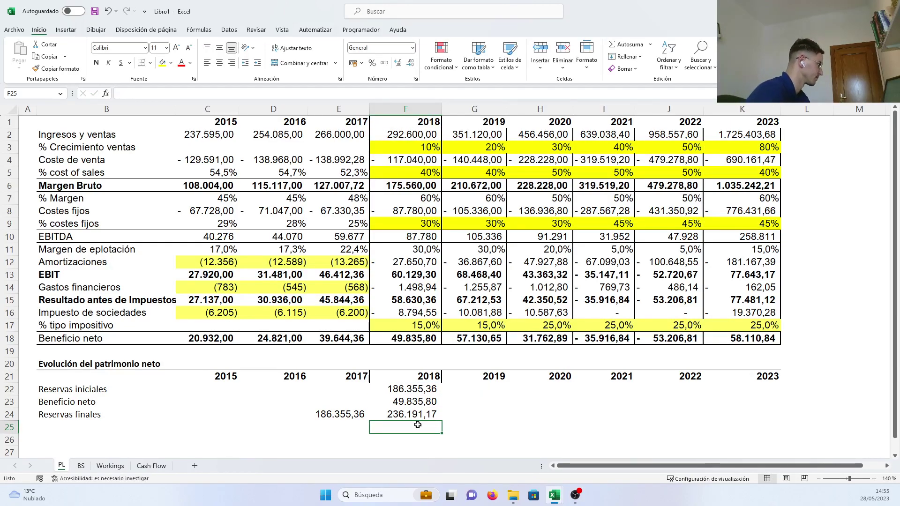
Step: Copy the Beneficio neto formula from F23 across to K23 for 2019–2023
{"action": "left_click", "coordinate": [417, 414]}
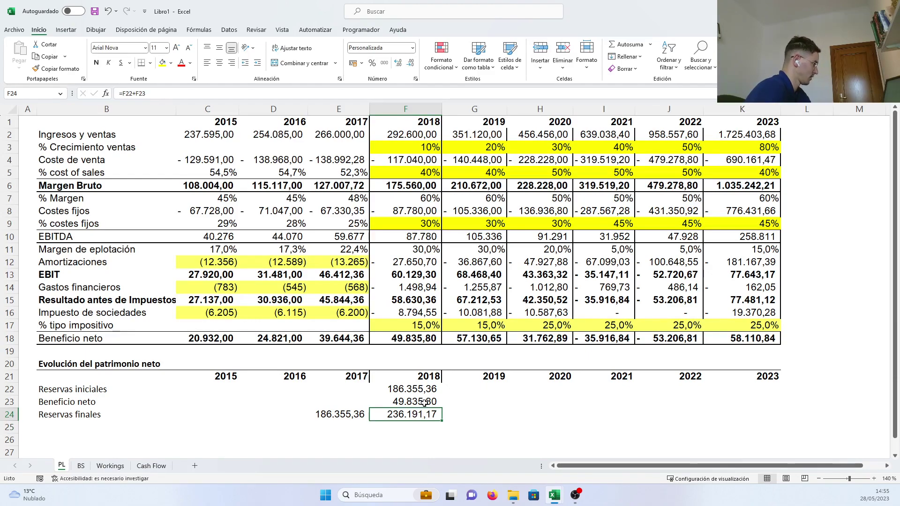
{"action": "left_click", "coordinate": [424, 402]}
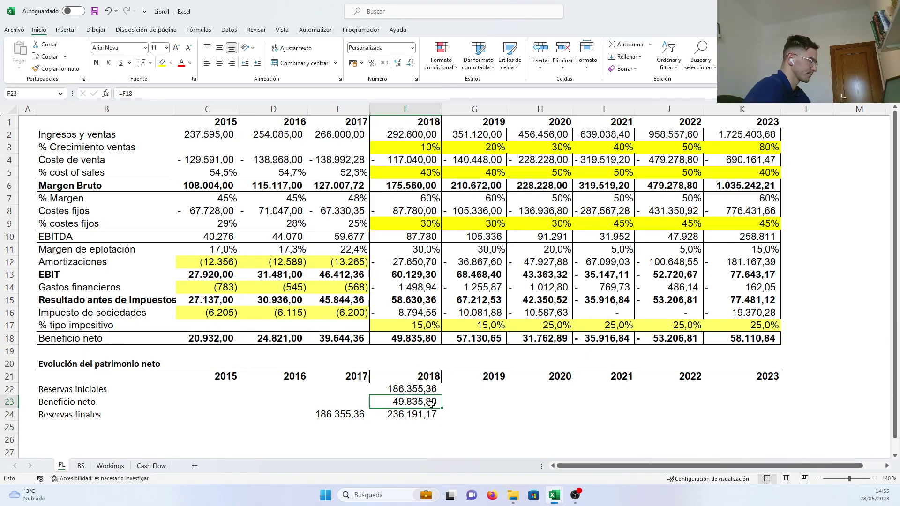
{"action": "left_click_drag", "start_coordinate": [441, 408], "coordinate": [780, 398]}
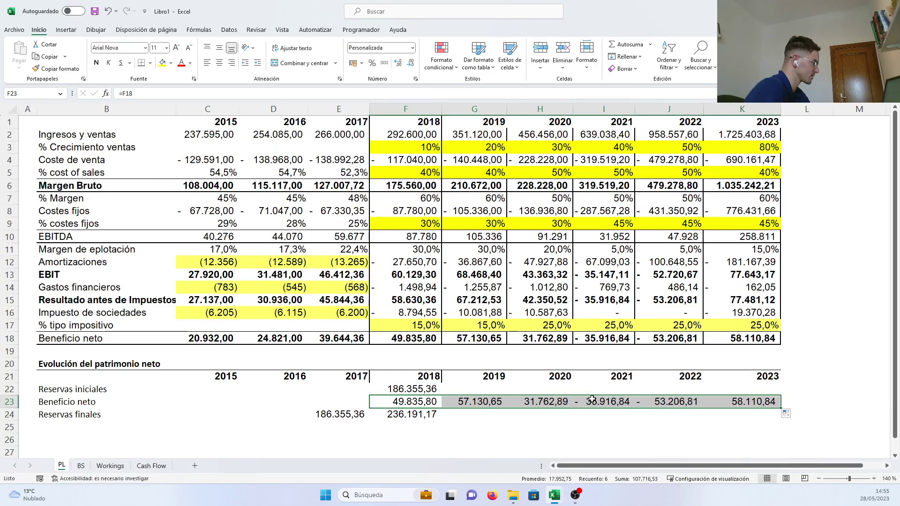
Step: Set the 2019 Reservas iniciales in G22 equal to the 2018 Reservas finales with =F24
{"action": "left_click", "coordinate": [475, 386]}
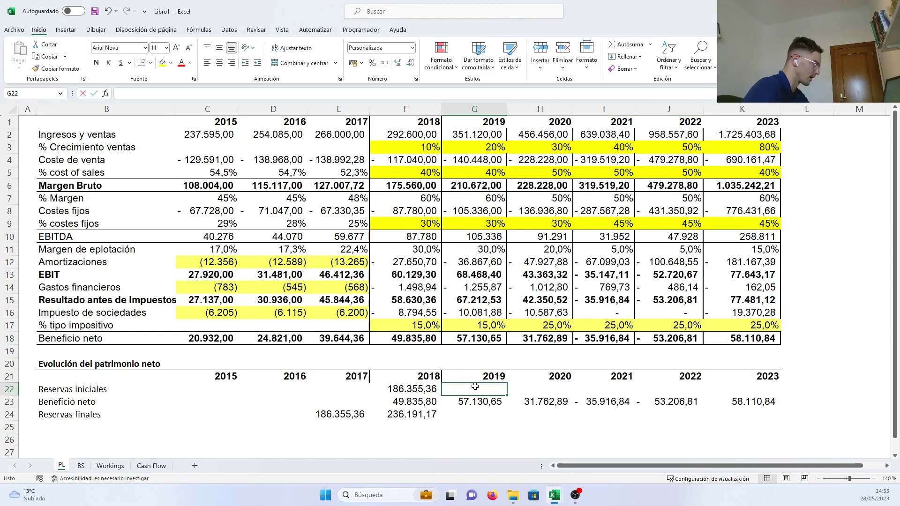
{"action": "type", "text": "="}
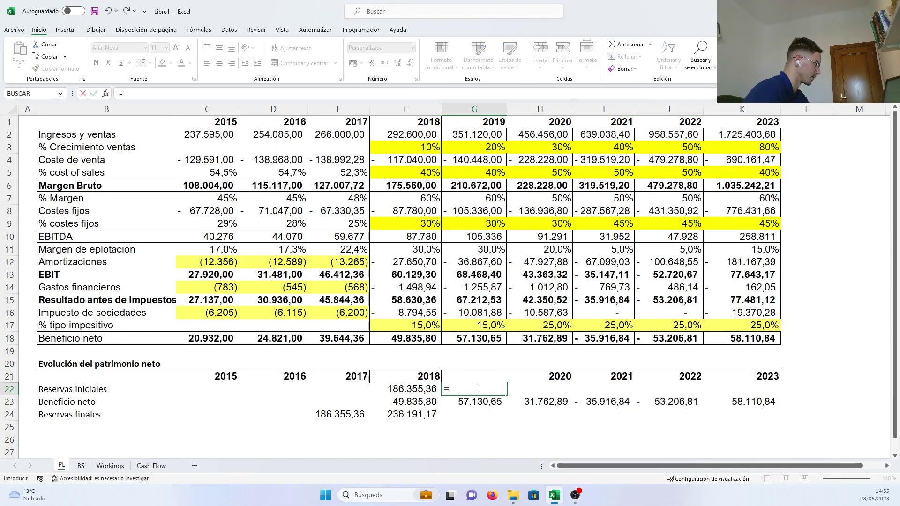
{"action": "left_click", "coordinate": [412, 417]}
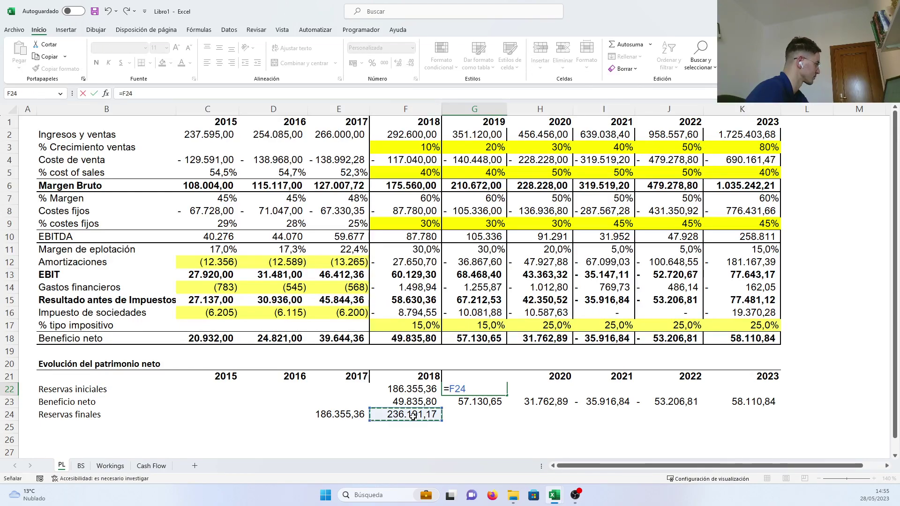
{"action": "key", "text": "Return"}
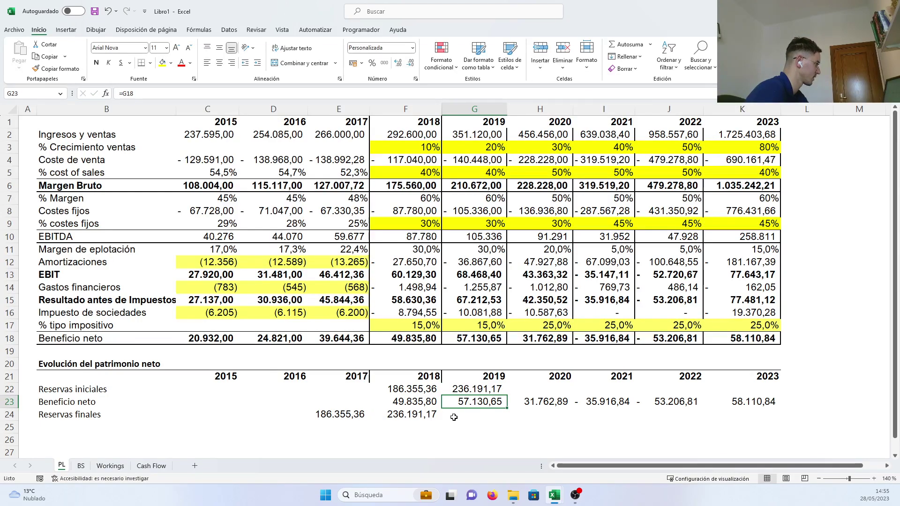
Step: Copy the Reservas finales formula from F24 across to K24 and the Reservas iniciales formula from G22 across to K22
{"action": "double_click", "coordinate": [428, 418]}
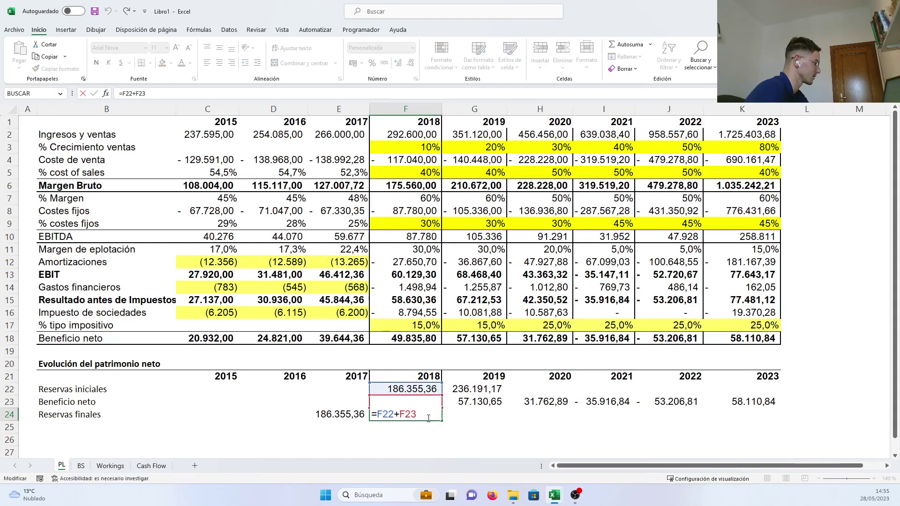
{"action": "key", "text": "Escape"}
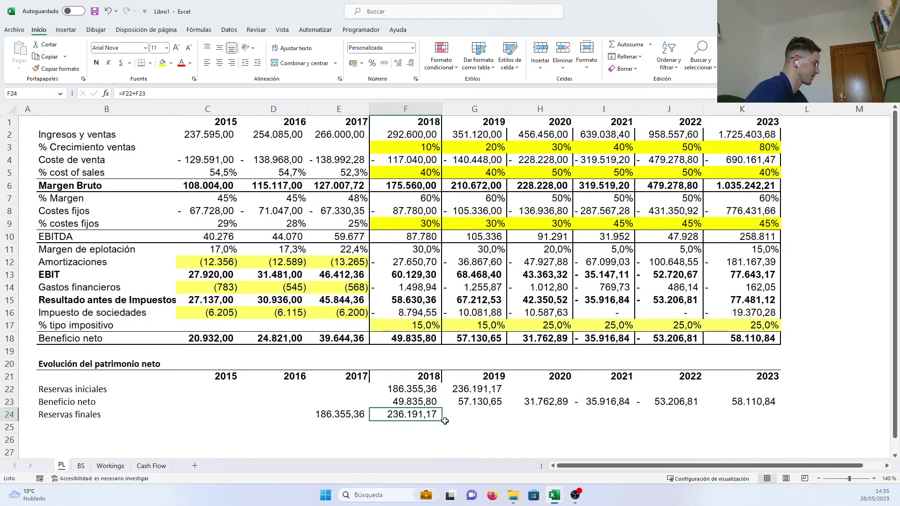
{"action": "left_click_drag", "start_coordinate": [444, 421], "coordinate": [785, 413]}
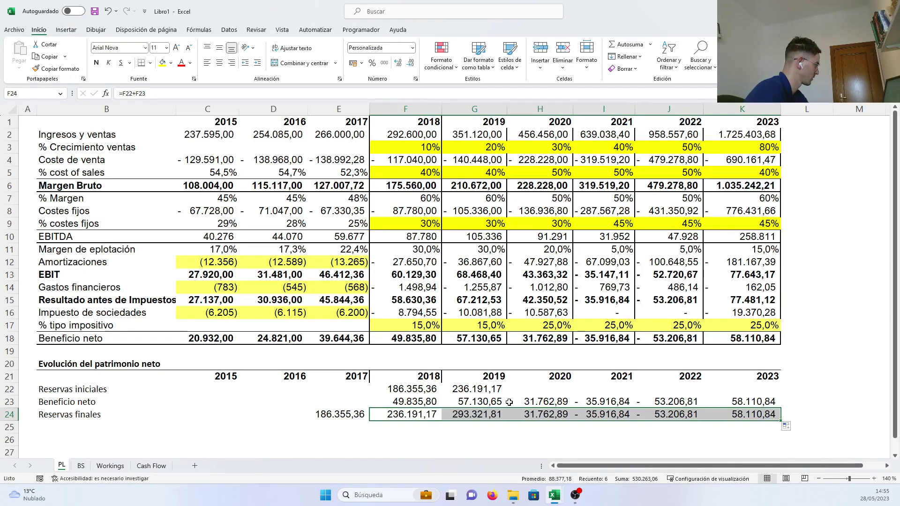
{"action": "left_click", "coordinate": [472, 389]}
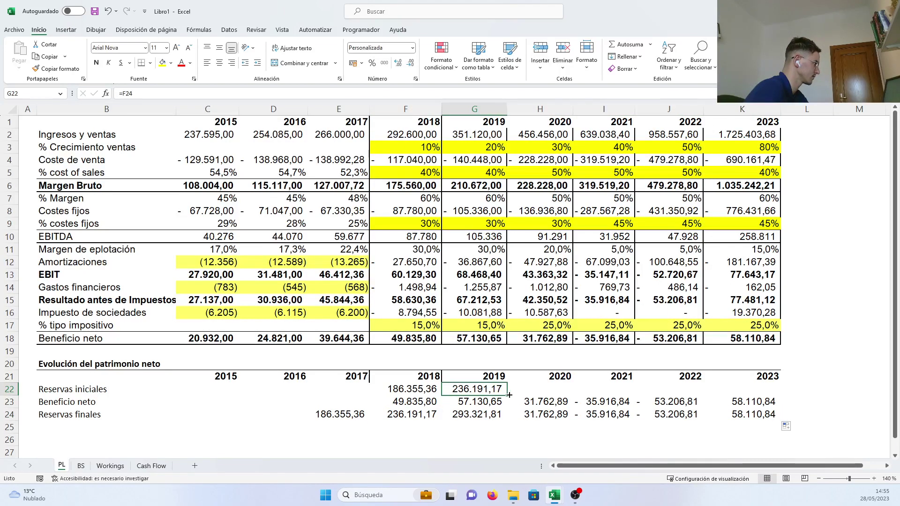
{"action": "left_click_drag", "start_coordinate": [508, 395], "coordinate": [780, 395]}
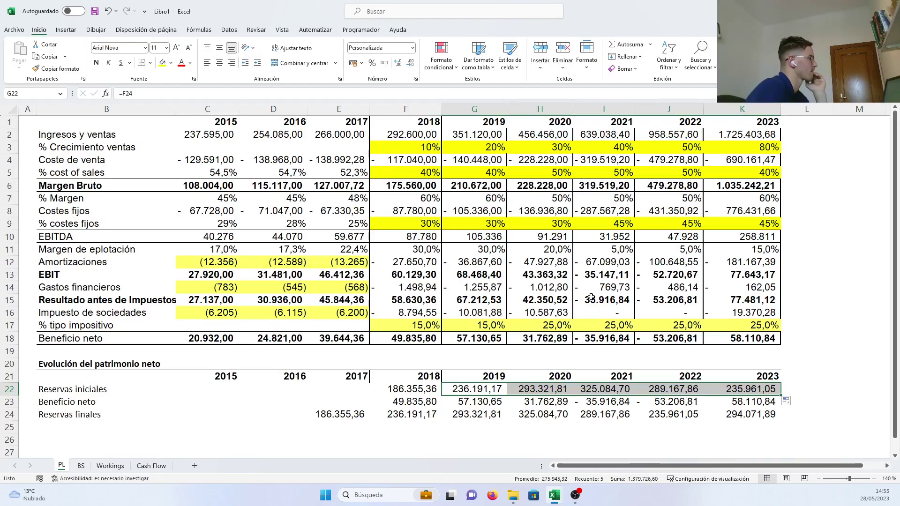
Step: Set the 2021 % cost of sales in I5 to 40%
{"action": "left_click", "coordinate": [613, 172]}
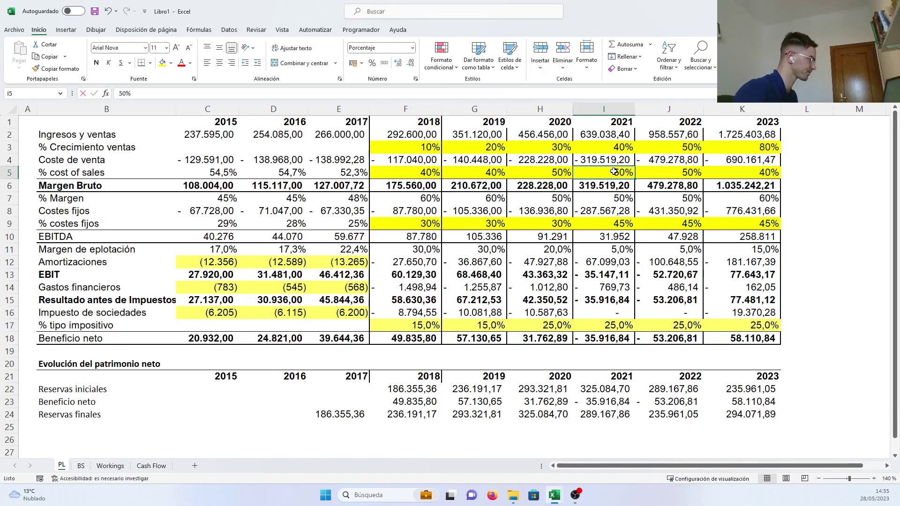
{"action": "type", "text": "40"}
{"action": "key", "text": "Return"}
{"action": "key", "text": "Up"}
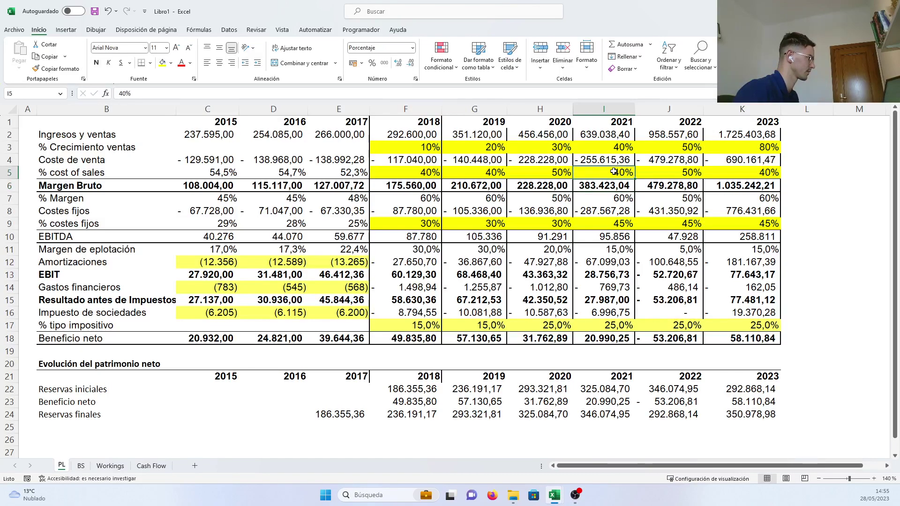
Step: Set the 2022 % cost of sales in J5 to 40%
{"action": "key", "text": "Right"}
{"action": "type", "text": "50"}
{"action": "key", "text": "BackSpace"}
{"action": "type", "text": "4"}
{"action": "key", "text": "Return"}
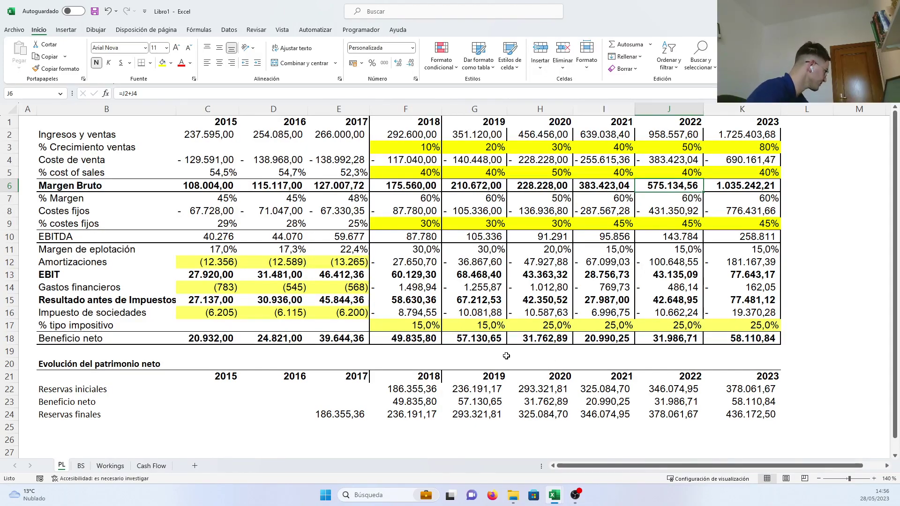
Step: Link the 2018 Reservas y remanente in F24 of the BS sheet to the PL sheet's Reservas finales with =PL!F24
{"action": "left_click", "coordinate": [404, 418]}
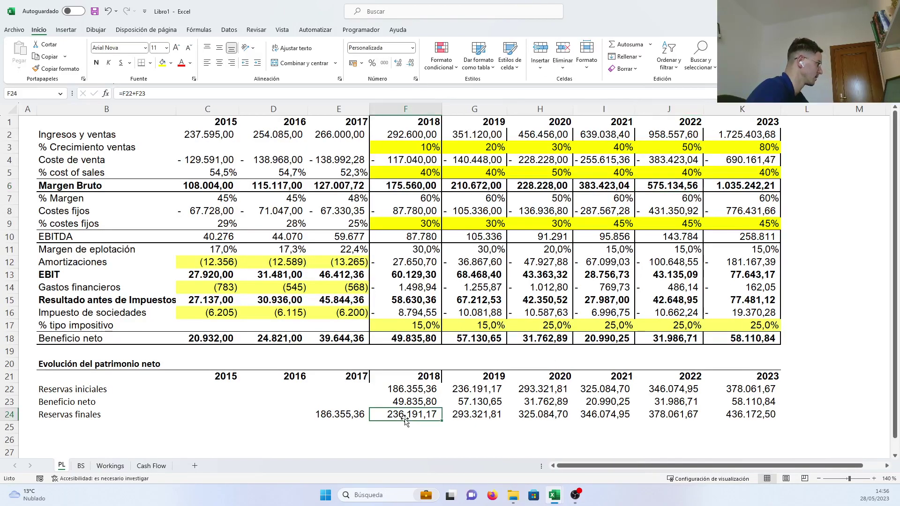
{"action": "left_click", "coordinate": [84, 466]}
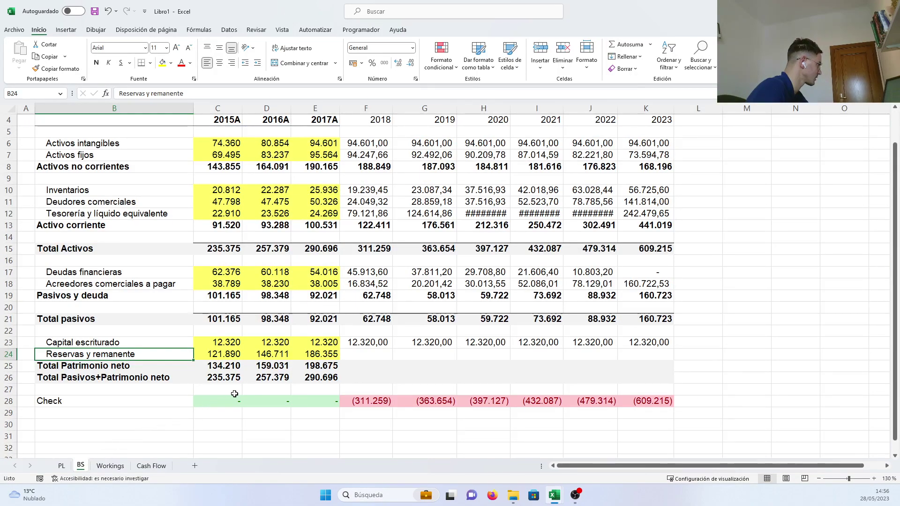
{"action": "left_click", "coordinate": [349, 355]}
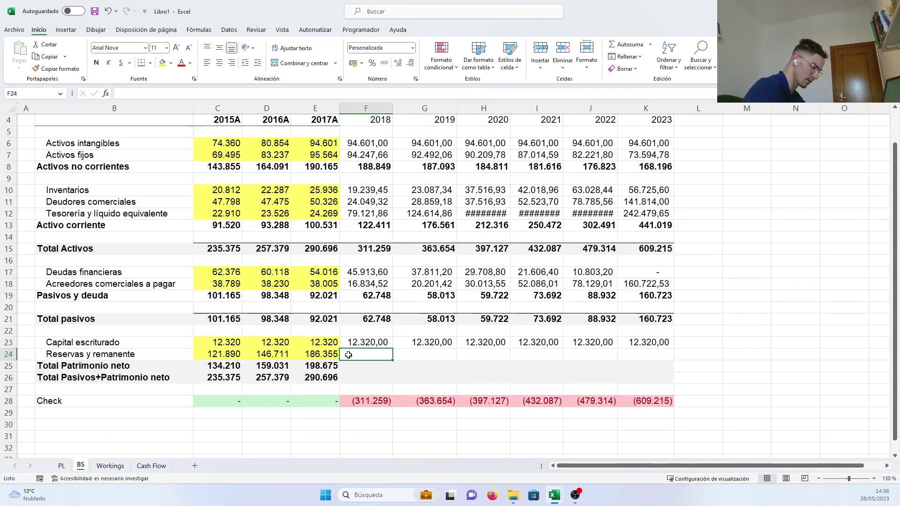
{"action": "type", "text": "="}
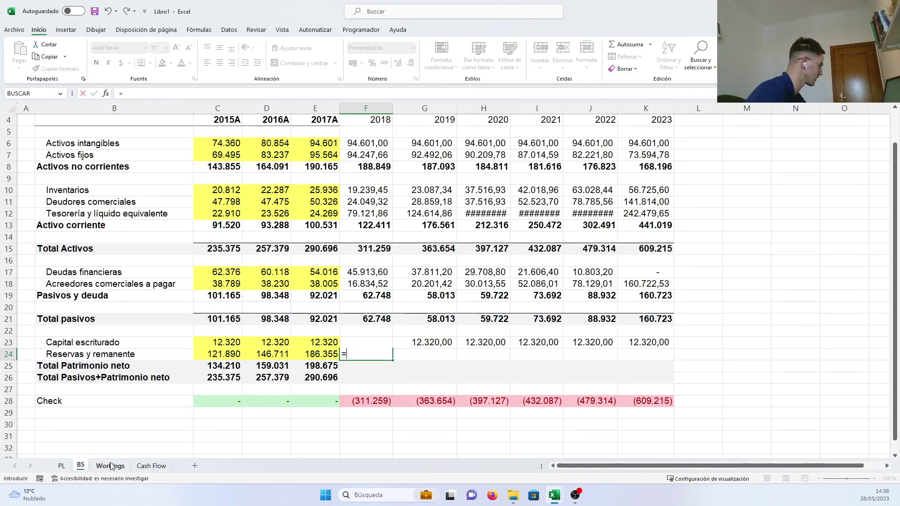
{"action": "left_click", "coordinate": [61, 466]}
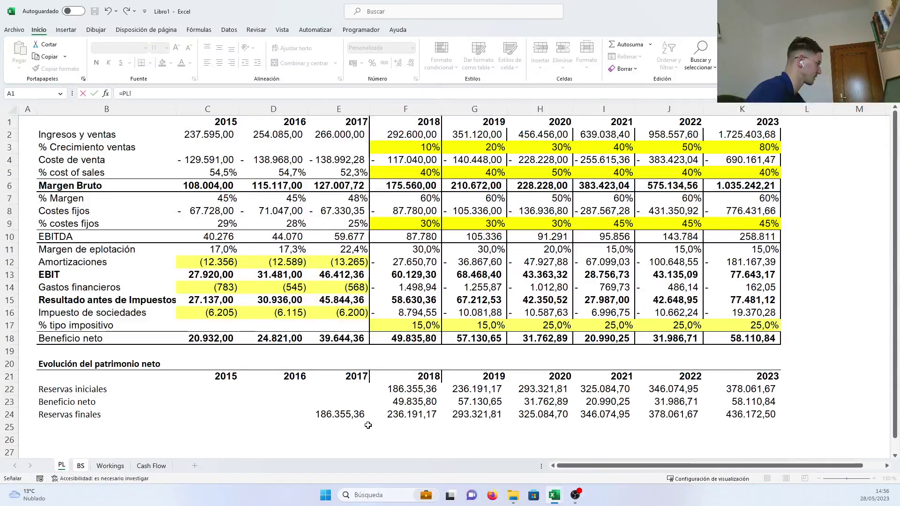
{"action": "left_click", "coordinate": [407, 418]}
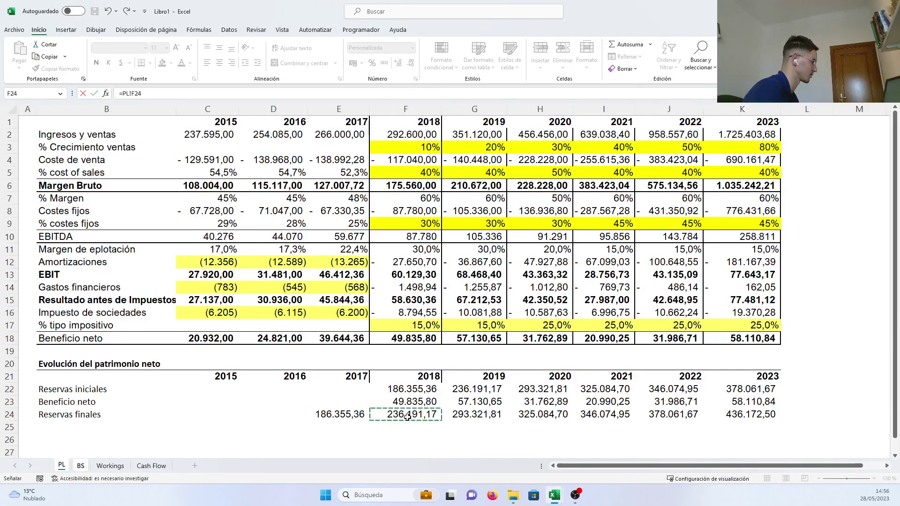
{"action": "key", "text": "Return"}
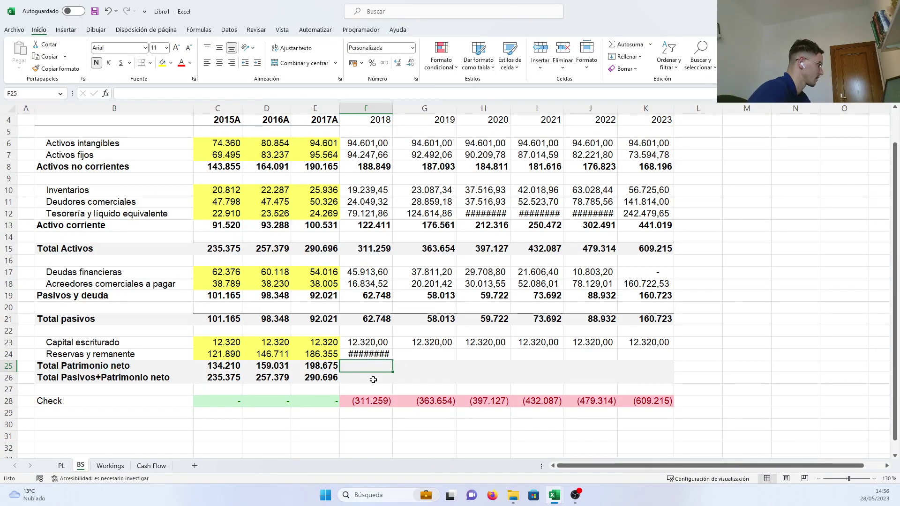
Step: Copy the Reservas y remanente formula from F24 across to K24 and widen columns F, H, I and J to fit their figures
{"action": "left_click", "coordinate": [370, 355]}
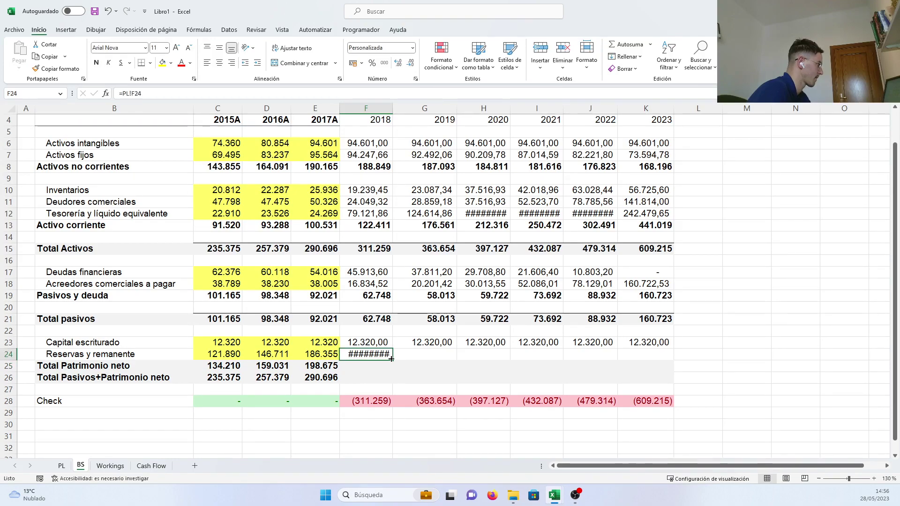
{"action": "left_click_drag", "start_coordinate": [391, 359], "coordinate": [662, 364]}
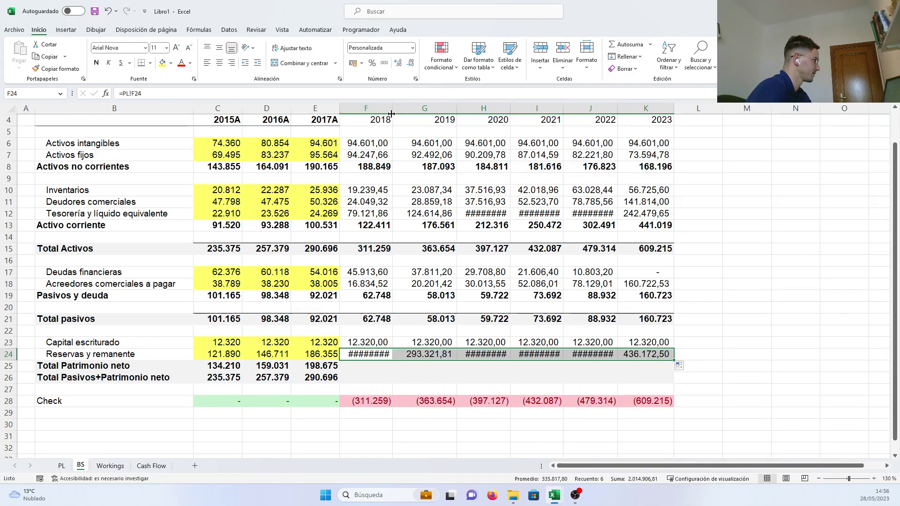
{"action": "left_click_drag", "start_coordinate": [391, 114], "coordinate": [400, 113]}
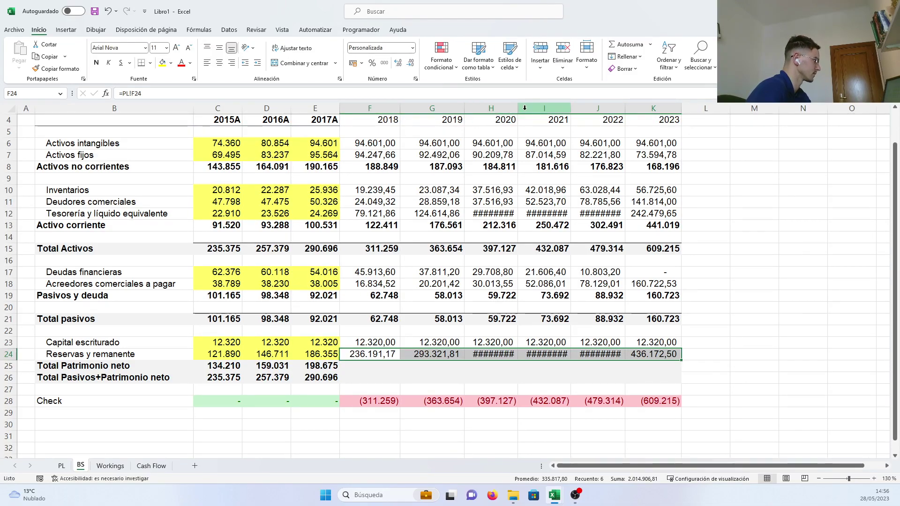
{"action": "left_click_drag", "start_coordinate": [517, 109], "coordinate": [649, 109]}
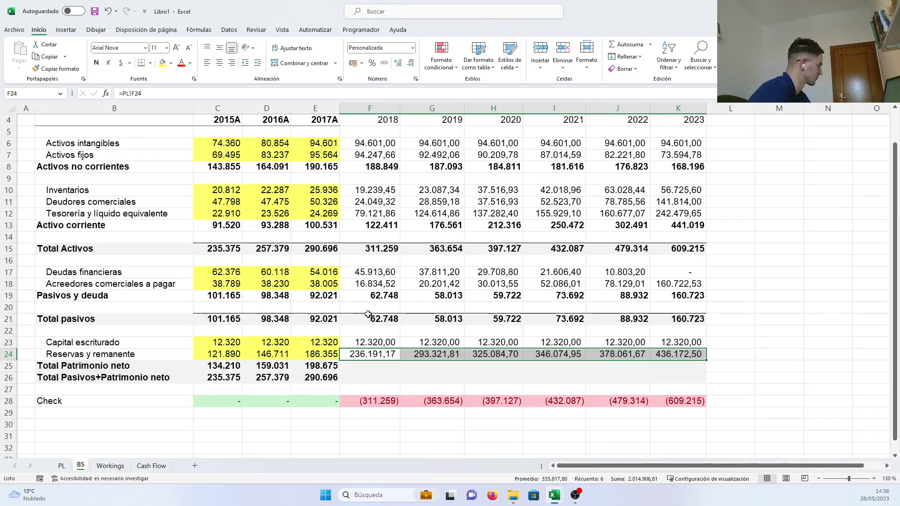
Step: Calculate the 2018 Total Patrimonio neto in F25 with =F23+F24 and copy it across to K25
{"action": "left_click", "coordinate": [373, 370]}
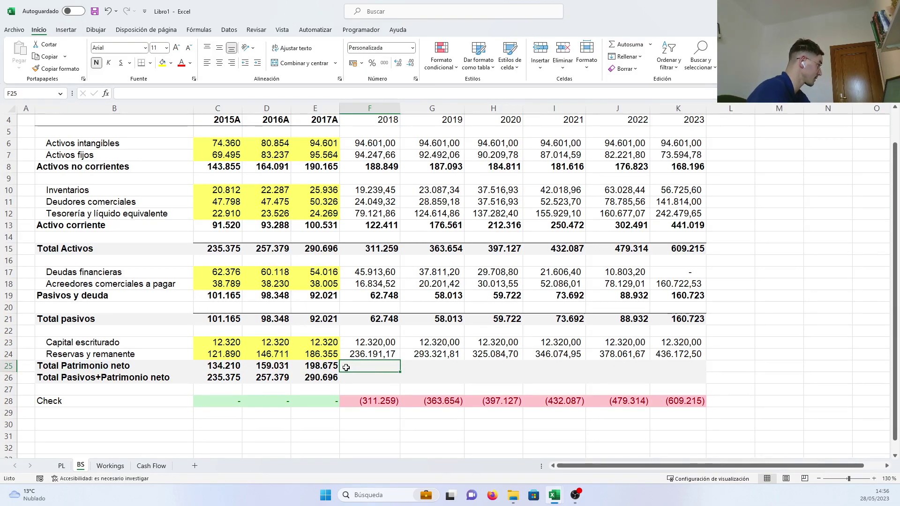
{"action": "type", "text": "="}
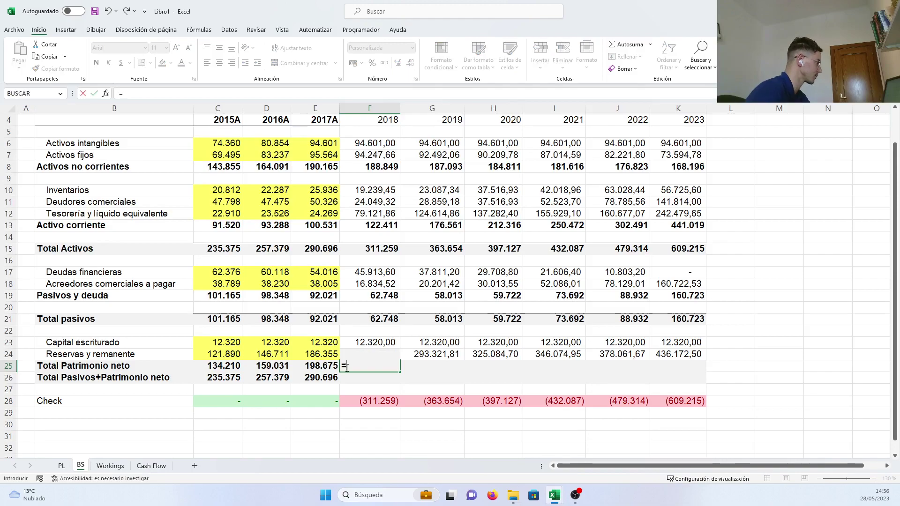
{"action": "left_click", "coordinate": [358, 340]}
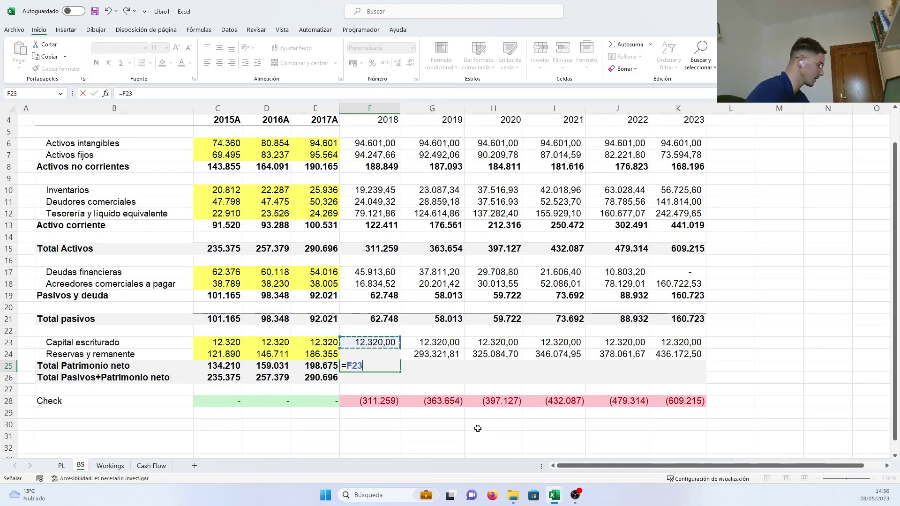
{"action": "type", "text": "+f"}
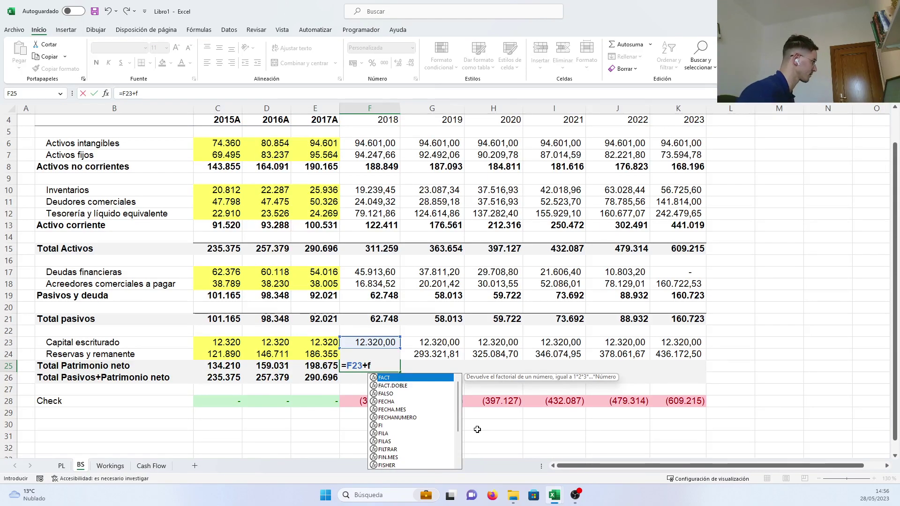
{"action": "type", "text": "24"}
{"action": "key", "text": "Return"}
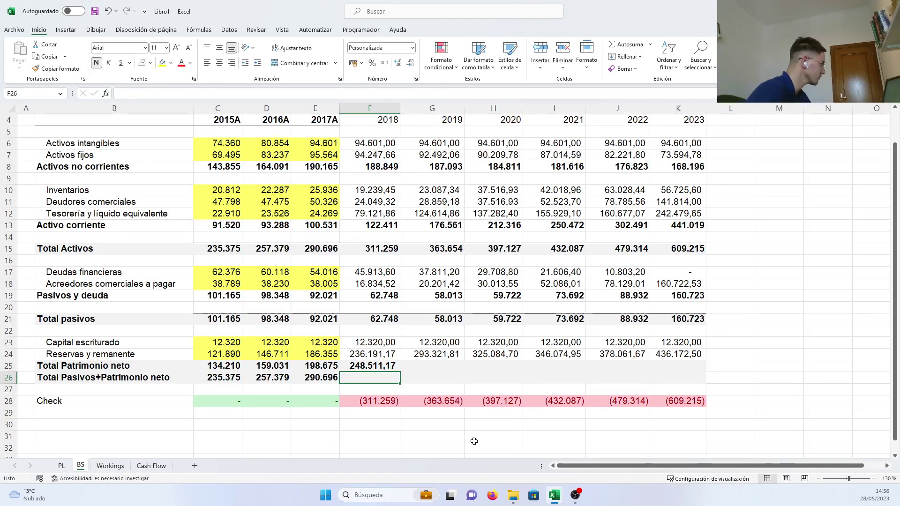
{"action": "left_click", "coordinate": [392, 366]}
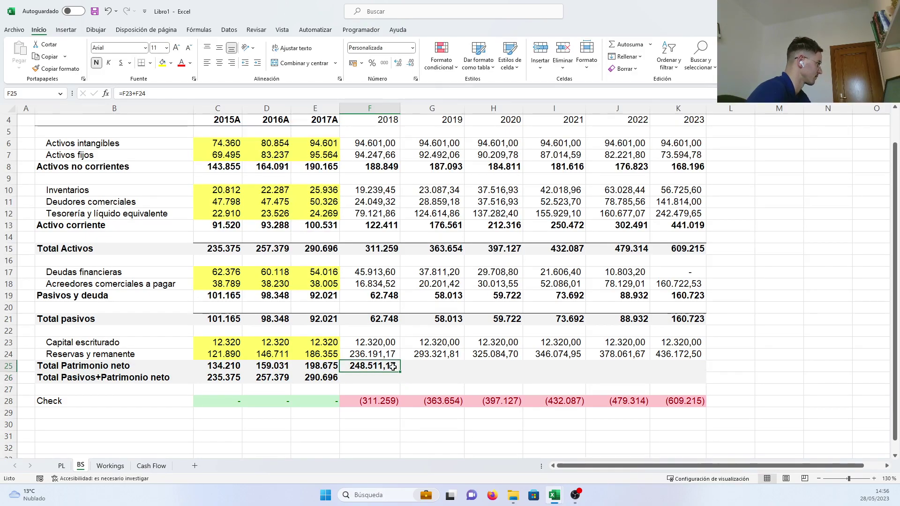
{"action": "left_click_drag", "start_coordinate": [401, 373], "coordinate": [694, 373]}
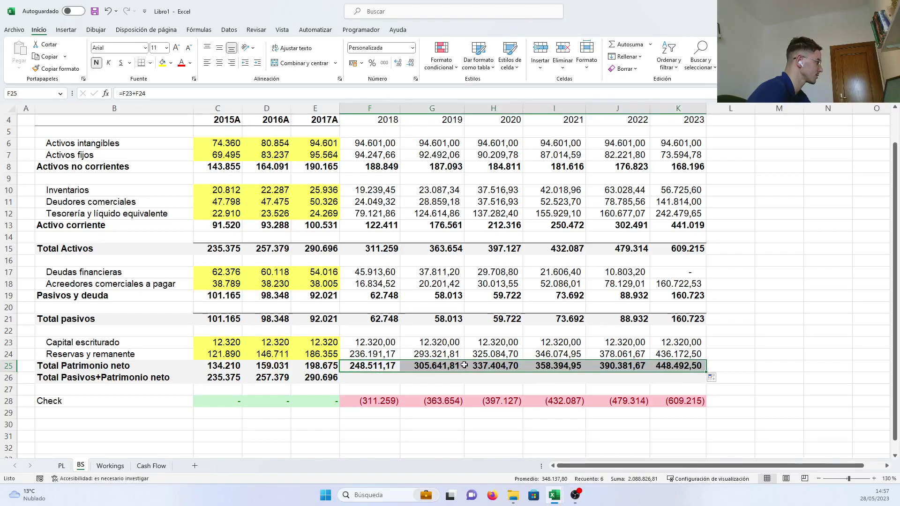
Step: Calculate the 2018 Total Pasivos+Patrimonio neto in F26 with =F21+F25 and copy it across to K26
{"action": "left_click", "coordinate": [364, 378]}
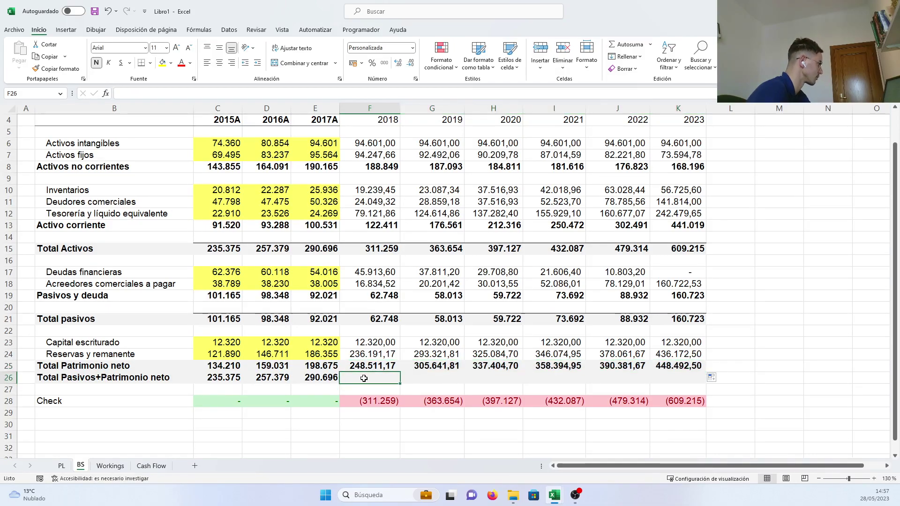
{"action": "type", "text": "="}
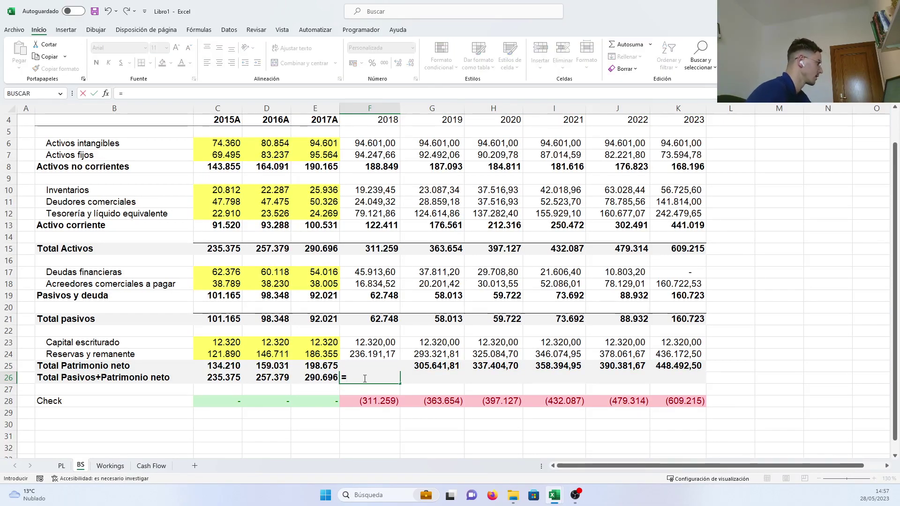
{"action": "left_click", "coordinate": [375, 319]}
{"action": "type", "text": "+"}
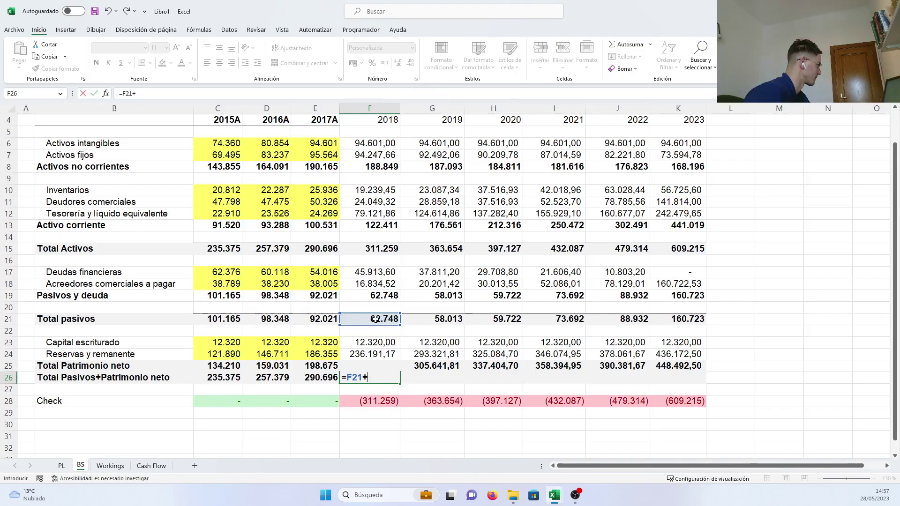
{"action": "type", "text": "f"}
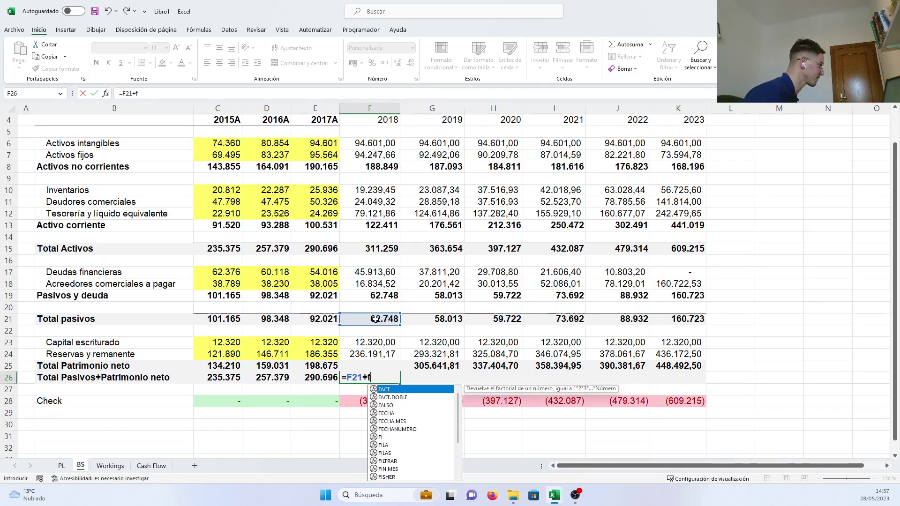
{"action": "type", "text": "25"}
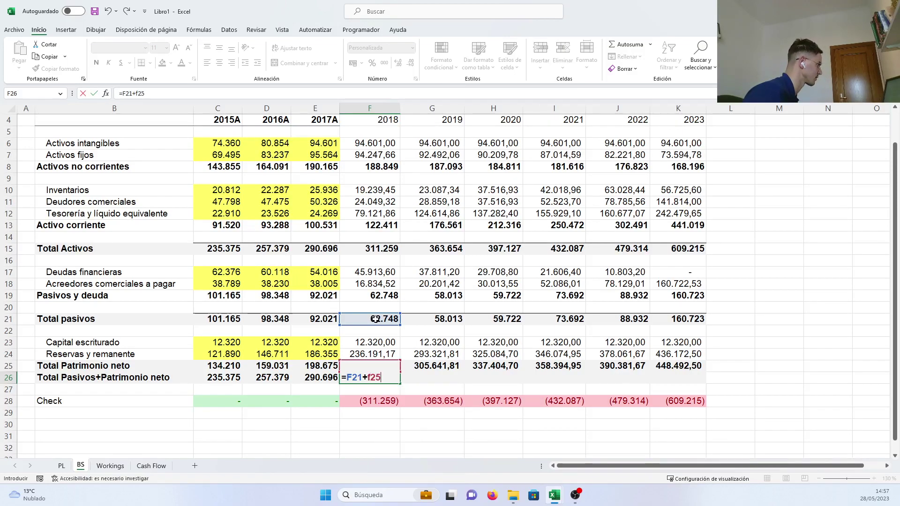
{"action": "key", "text": "Return"}
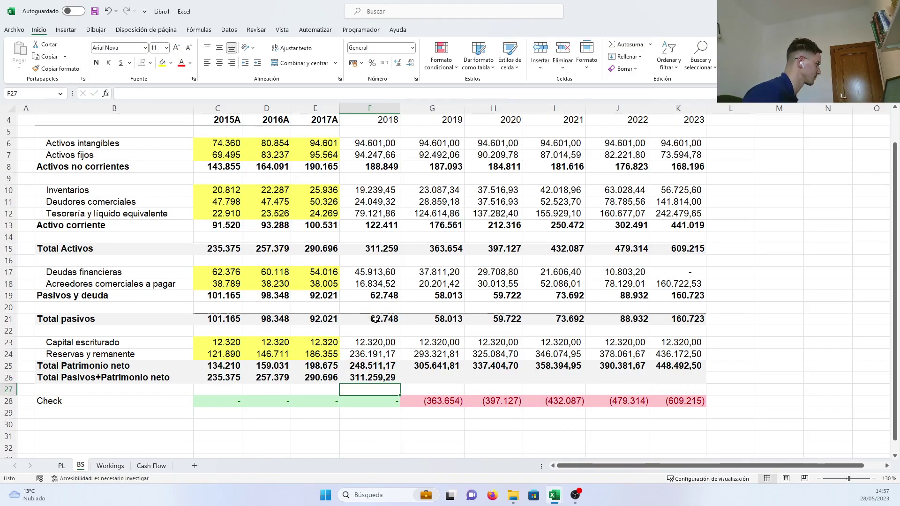
{"action": "left_click", "coordinate": [384, 377]}
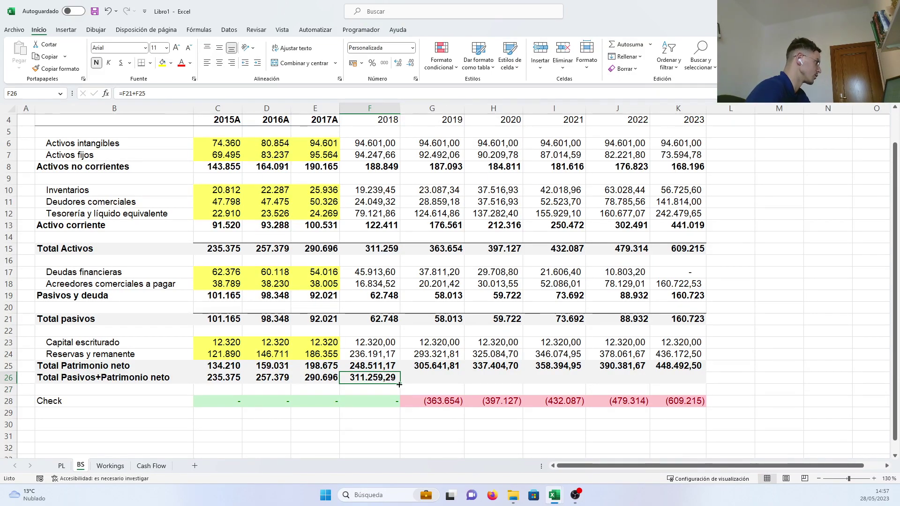
{"action": "left_click_drag", "start_coordinate": [399, 384], "coordinate": [682, 384]}
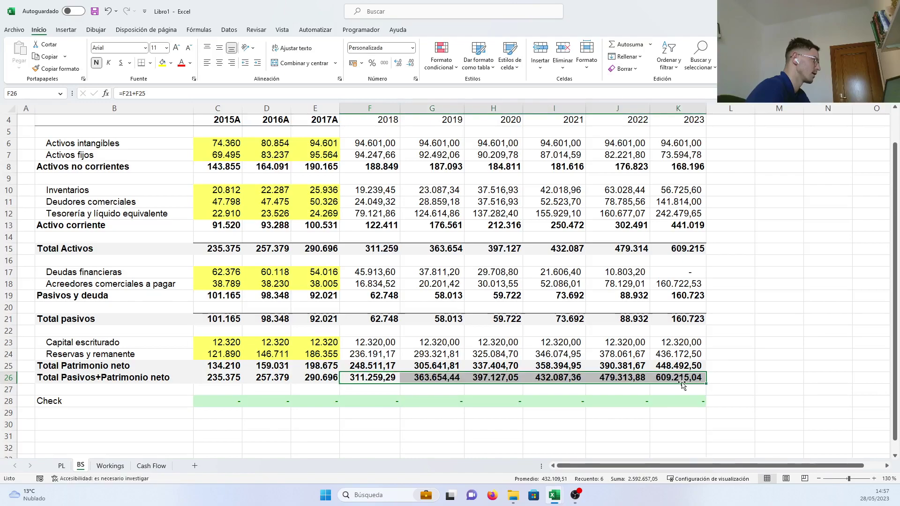
Step: Review the Check row for 2015–2023 and inspect the rounding formula in C28 without changing it
{"action": "left_click_drag", "start_coordinate": [237, 402], "coordinate": [681, 402]}
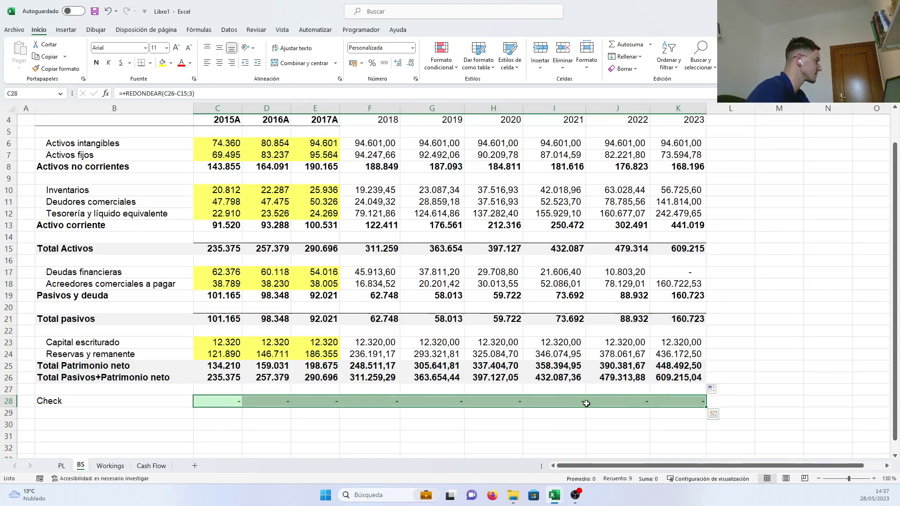
{"action": "left_click", "coordinate": [218, 402]}
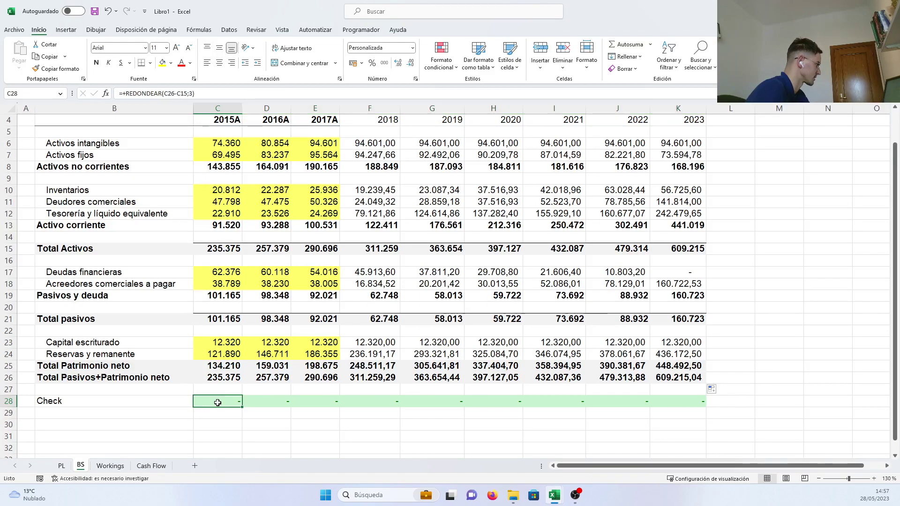
{"action": "double_click", "coordinate": [217, 403]}
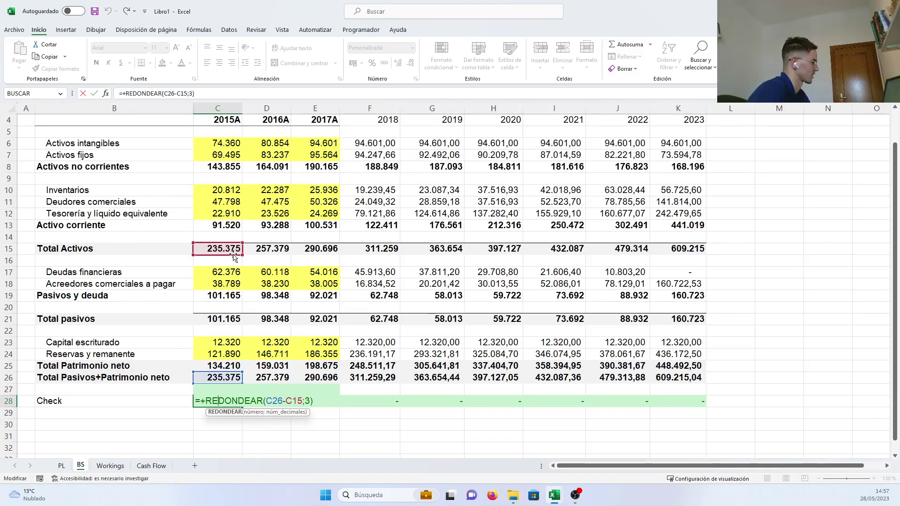
{"action": "left_click", "coordinate": [304, 412]}
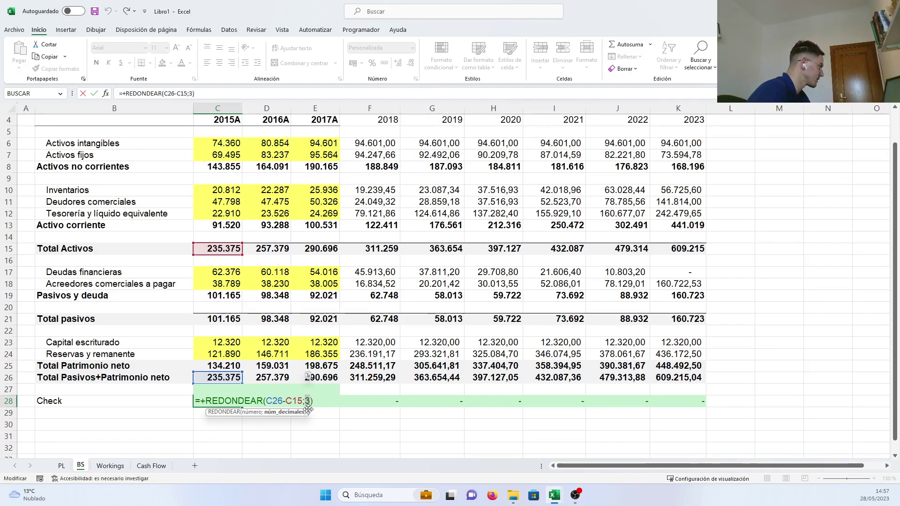
{"action": "key", "text": "Return"}
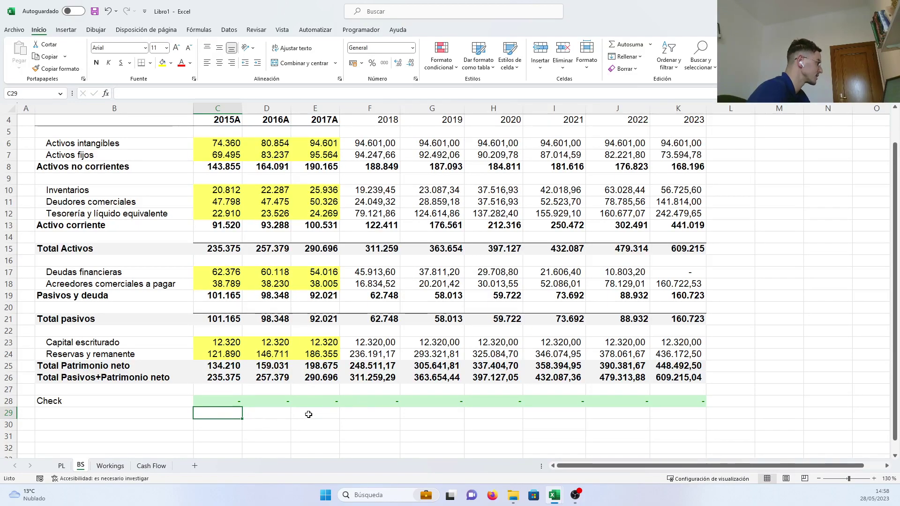
Step: Calculate the unrounded 2018 difference between total assets and Total Pasivos+Patrimonio neto in F29 with =F15-F26 and copy it across to K29
{"action": "left_click", "coordinate": [345, 412]}
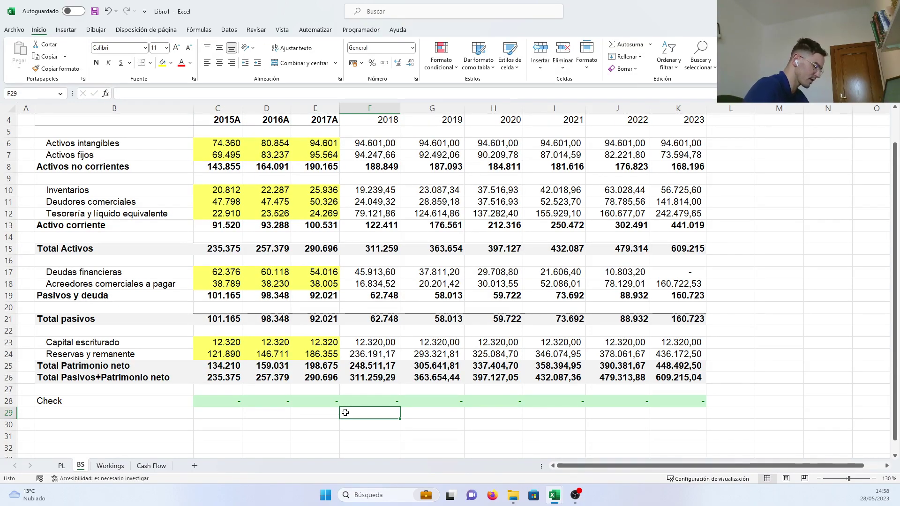
{"action": "type", "text": "="}
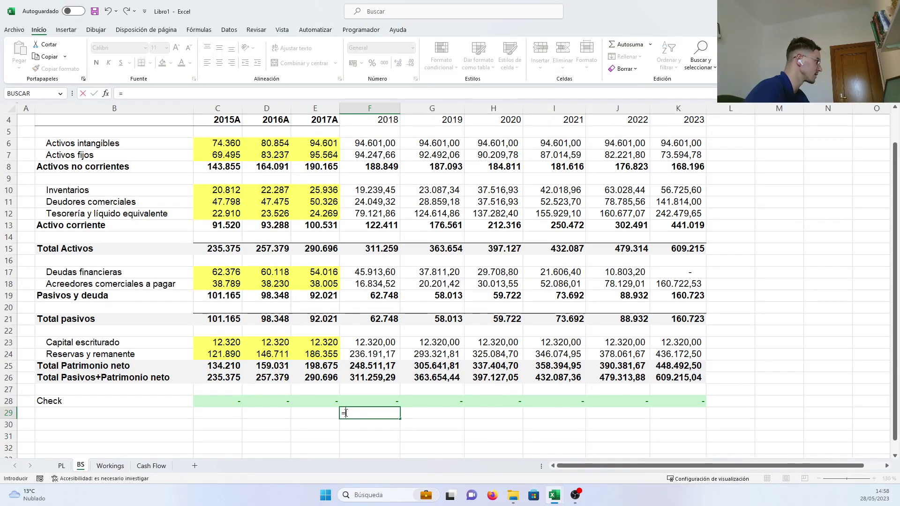
{"action": "left_click", "coordinate": [373, 251]}
{"action": "type", "text": "-"}
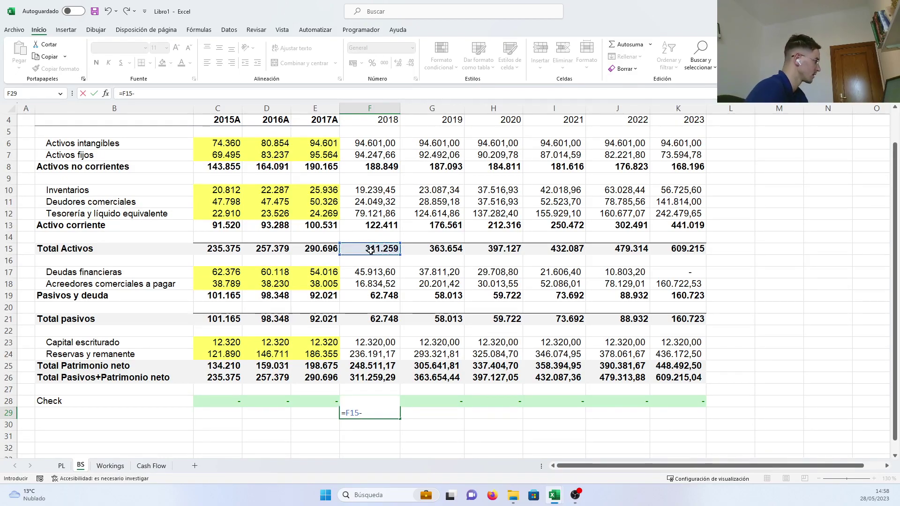
{"action": "left_click", "coordinate": [367, 377]}
{"action": "key", "text": "Return"}
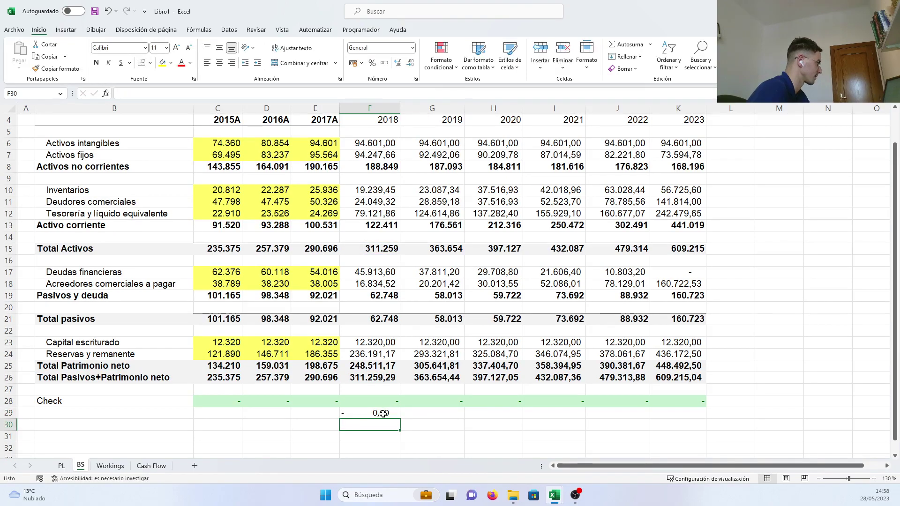
{"action": "left_click", "coordinate": [382, 411]}
{"action": "left_click_drag", "start_coordinate": [399, 419], "coordinate": [684, 422]}
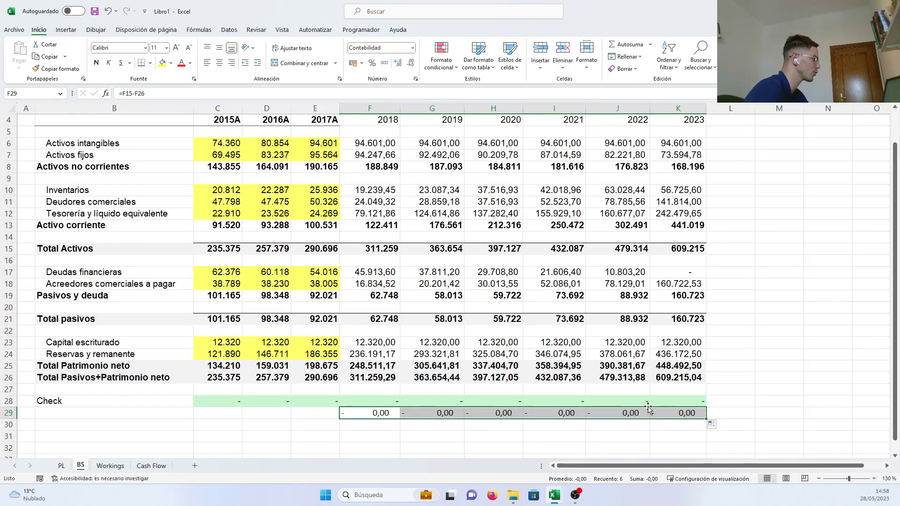
Step: Review the completed projections across the BS, PL, Workings and Cash Flow sheets, including the 2018–2022 CAPEX percentages of sales
{"action": "scroll", "coordinate": [631, 315], "scroll_direction": "up", "scroll_amount": 1}
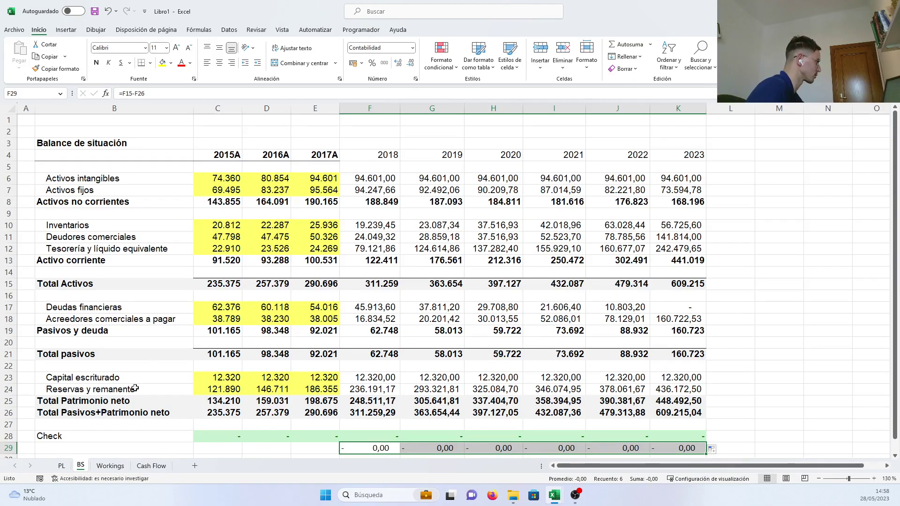
{"action": "left_click", "coordinate": [62, 465]}
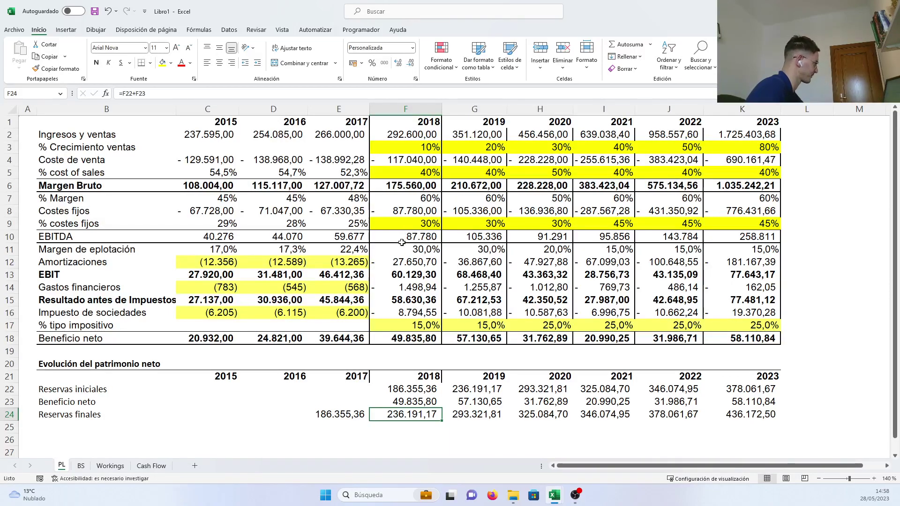
{"action": "left_click", "coordinate": [111, 465]}
{"action": "scroll", "coordinate": [521, 253], "scroll_direction": "up", "scroll_amount": 2}
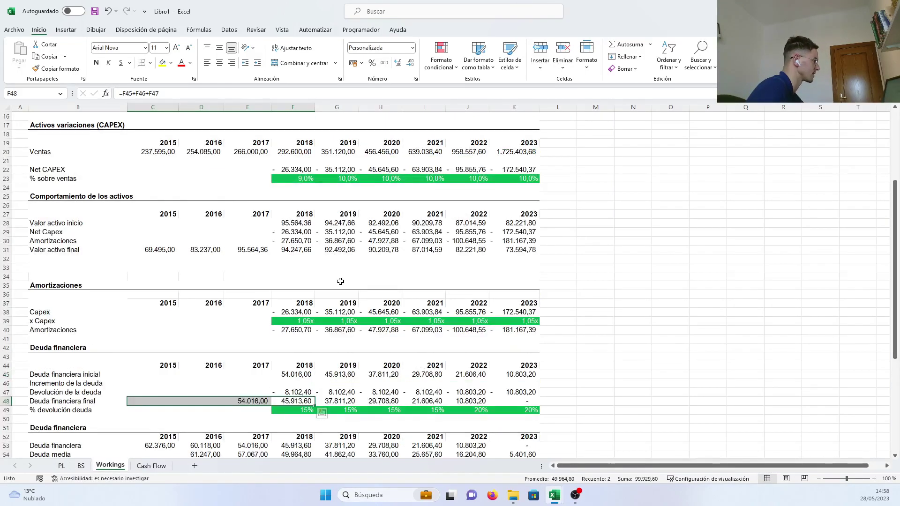
{"action": "left_click_drag", "start_coordinate": [302, 178], "coordinate": [483, 178]}
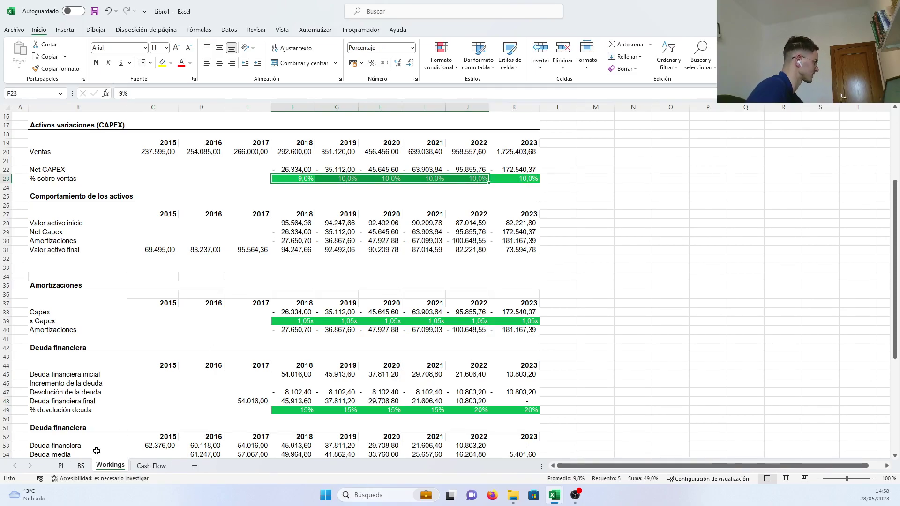
{"action": "left_click", "coordinate": [150, 467]}
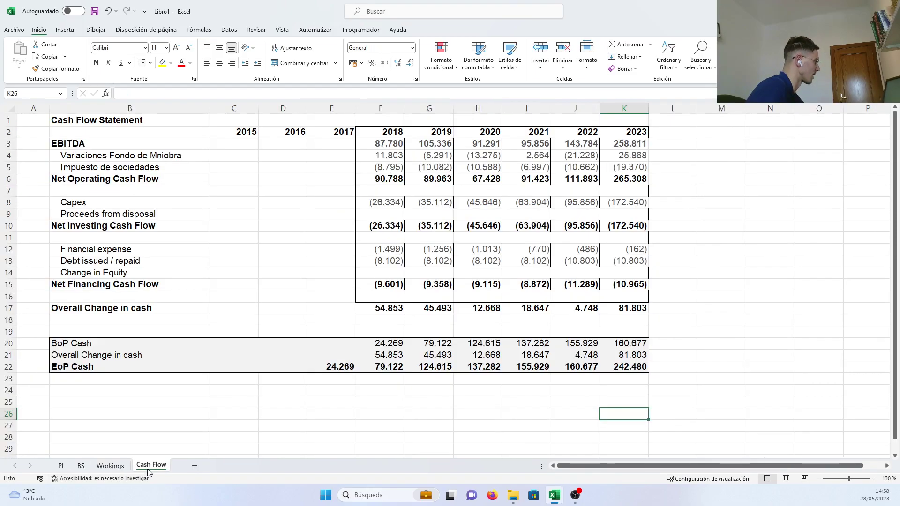
{"action": "left_click", "coordinate": [82, 466]}
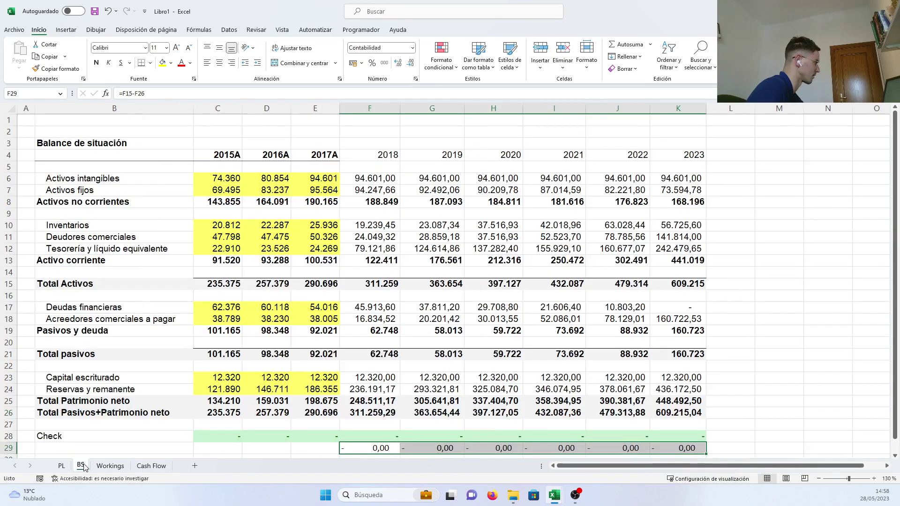
{"action": "left_click", "coordinate": [64, 466]}
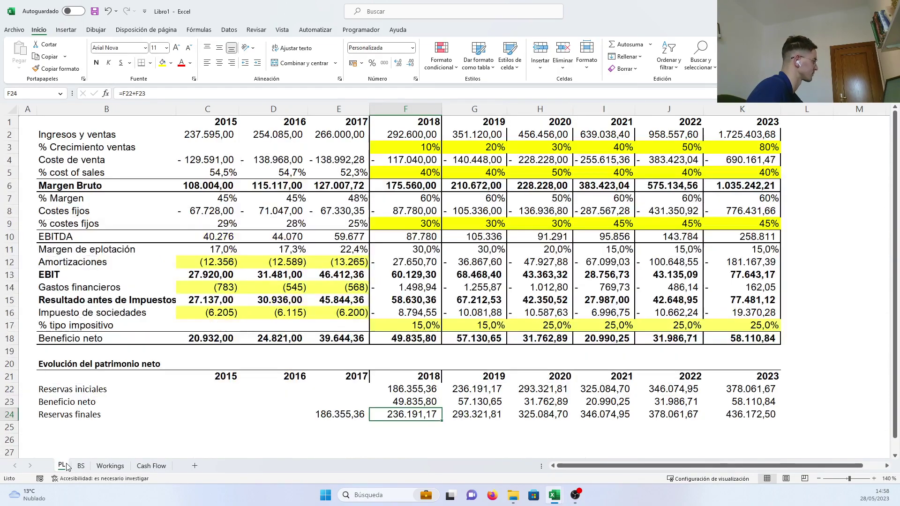